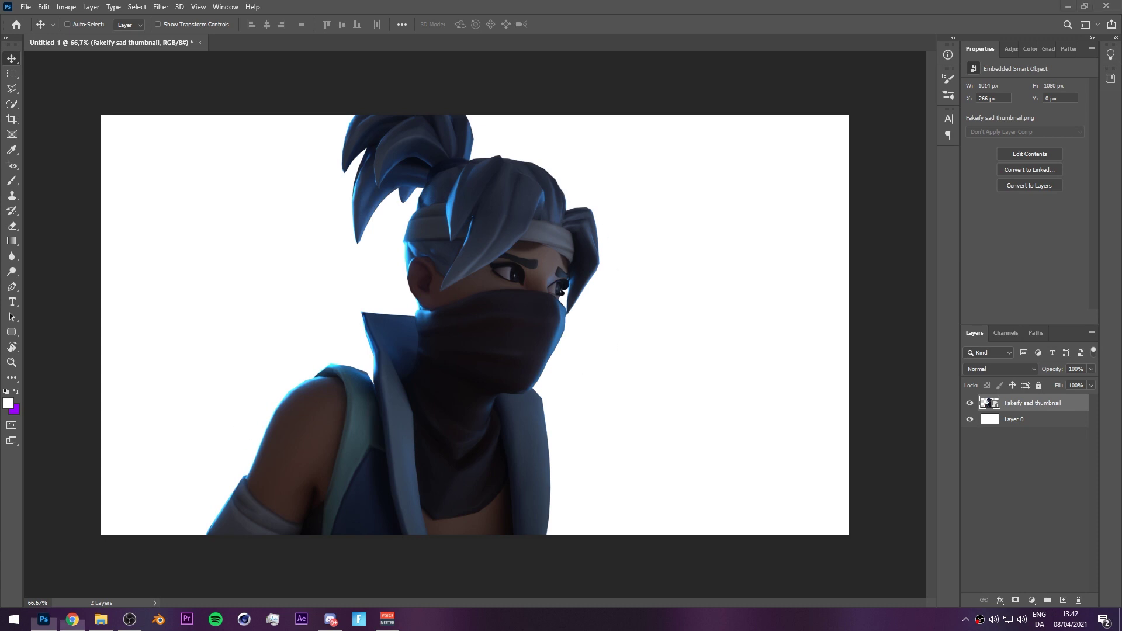
# Switch to Chrome and search Google Images for "raining window night stock", browsing the results for a background photo.
pyautogui.click(72, 620)
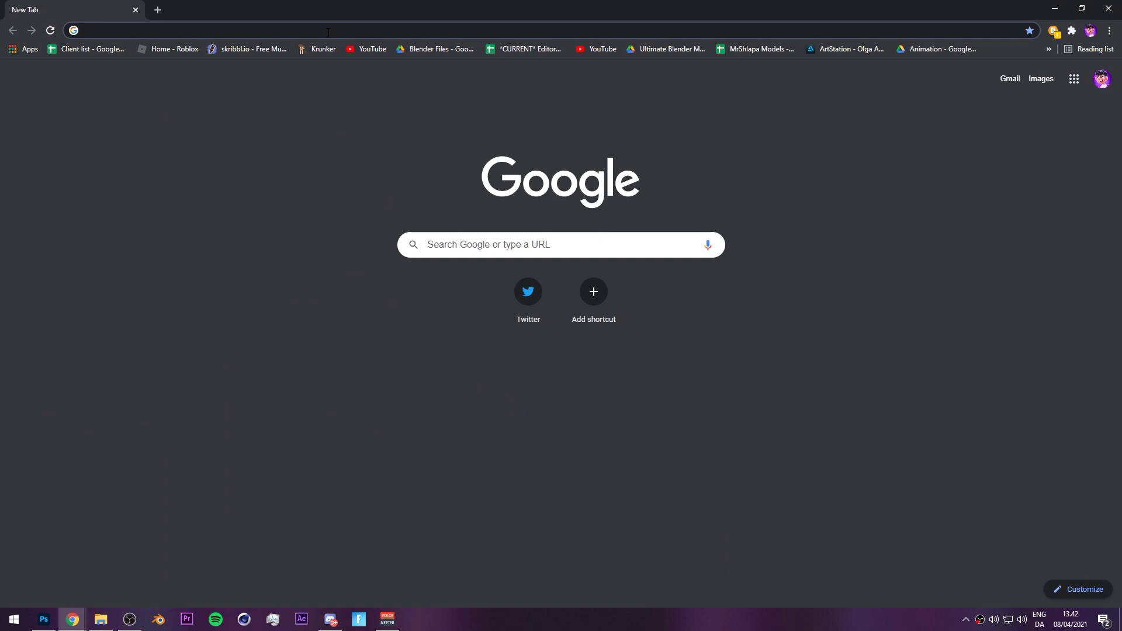
pyautogui.write('glas')
pyautogui.press('BackSpace')
pyautogui.press('BackSpace')
pyautogui.press('BackSpace')
pyautogui.press('BackSpace')
pyautogui.write('rain')
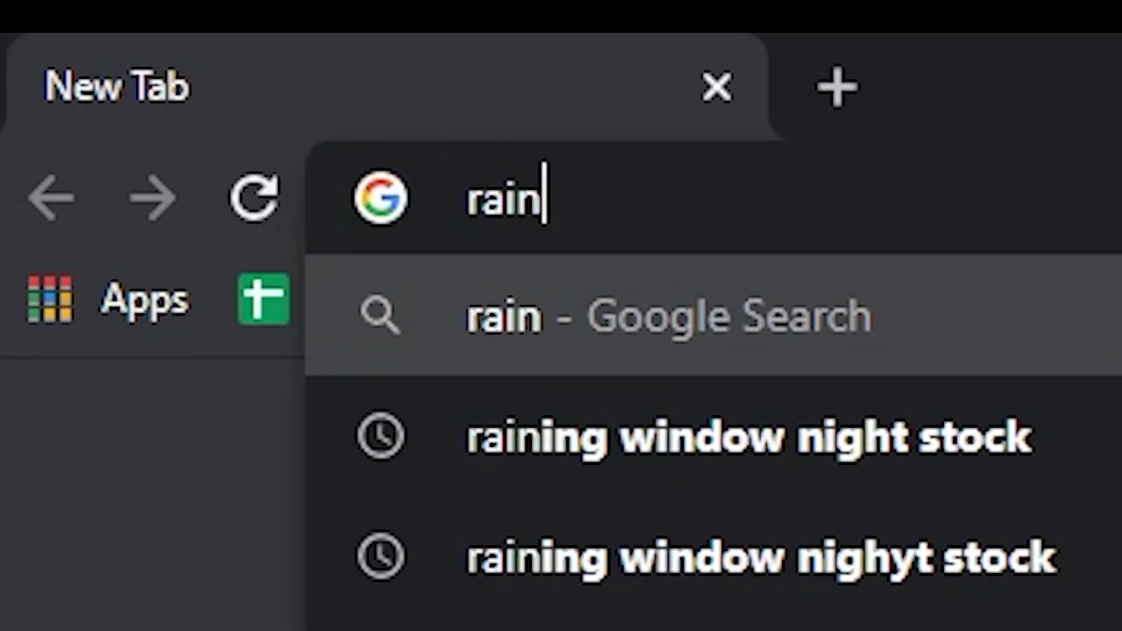
pyautogui.press('Down')
pyautogui.press('Return')
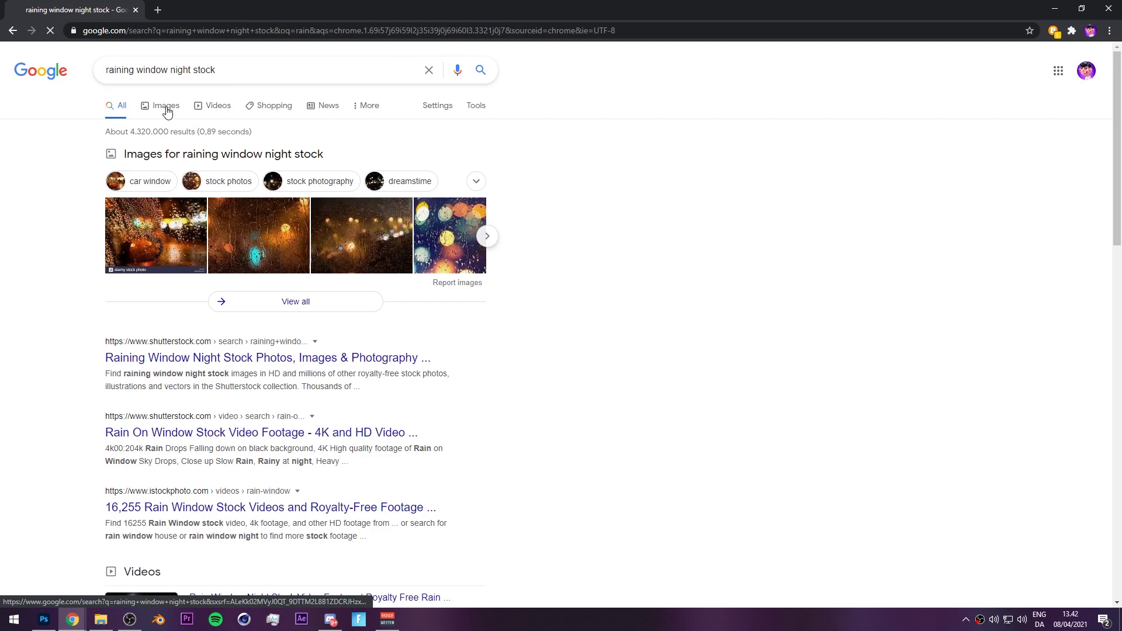
pyautogui.click(163, 108)
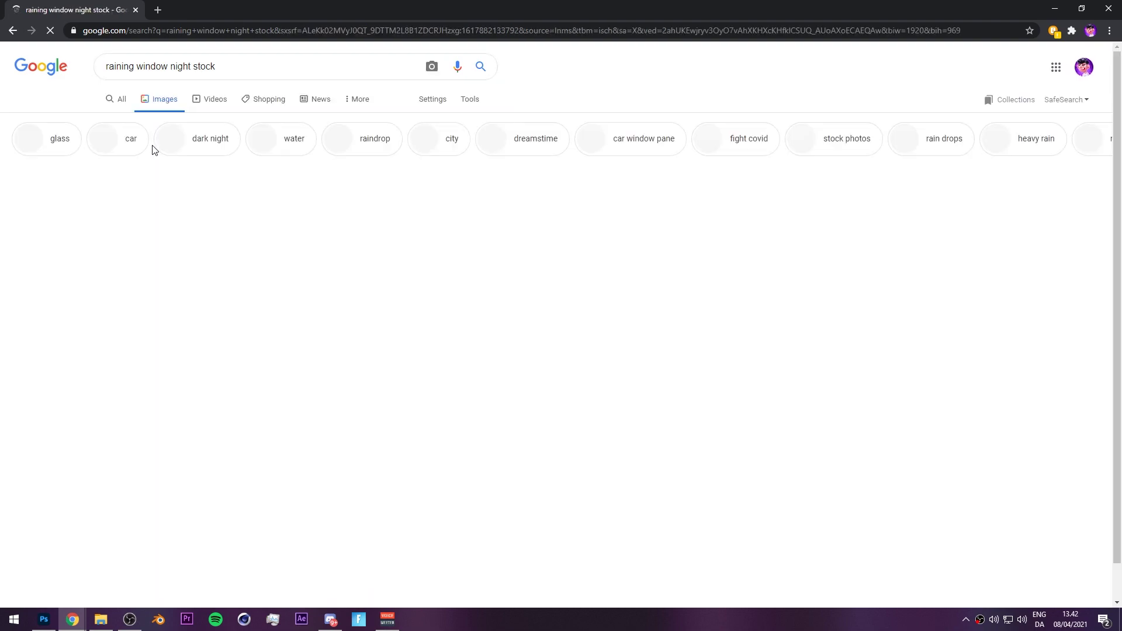
pyautogui.scroll(-1, 278, 206)
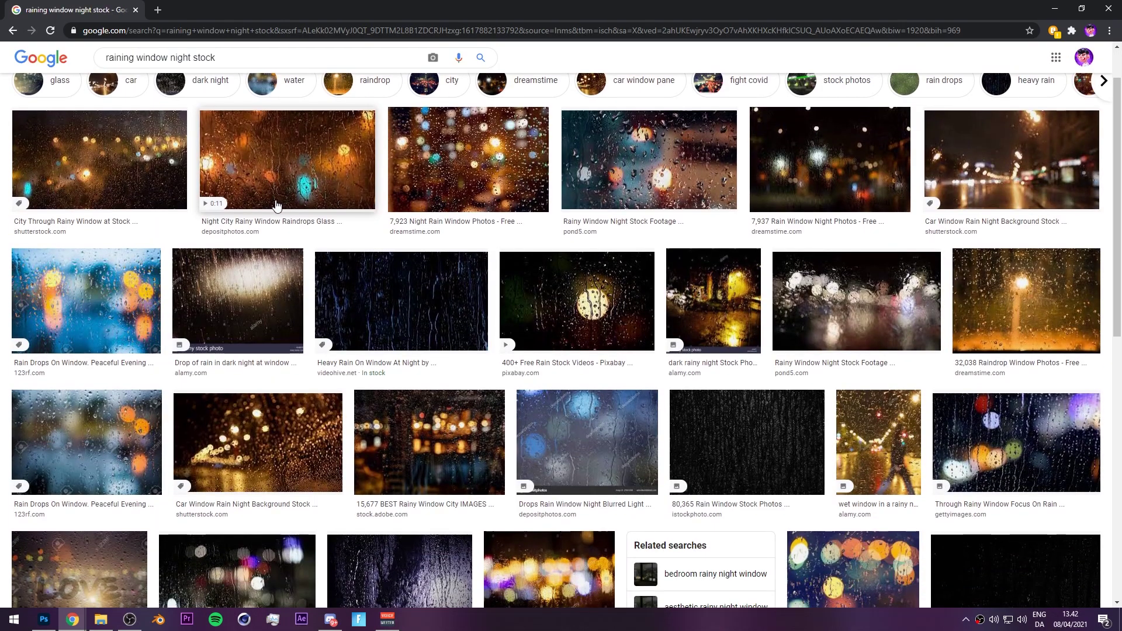
pyautogui.scroll(-1, 278, 205)
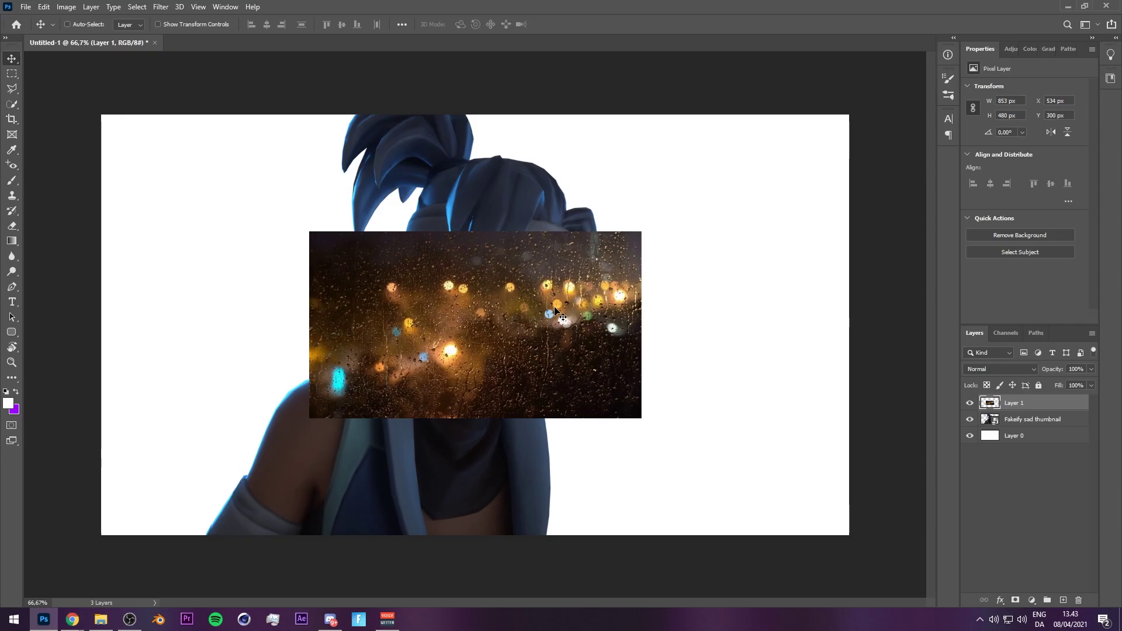
# Move the pasted rain window photo around over the character.
pyautogui.moveTo(556, 310)
pyautogui.mouseDown()
pyautogui.moveTo(572, 315)
pyautogui.moveTo(562, 310)
pyautogui.mouseUp()
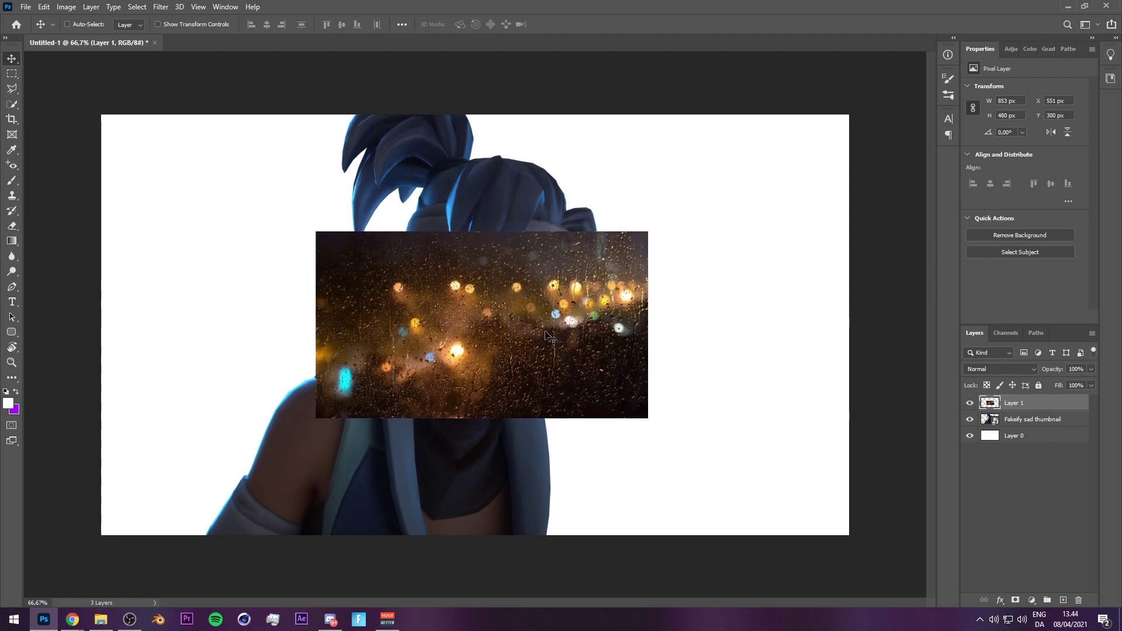
pyautogui.moveTo(546, 332); pyautogui.dragTo(530, 296)
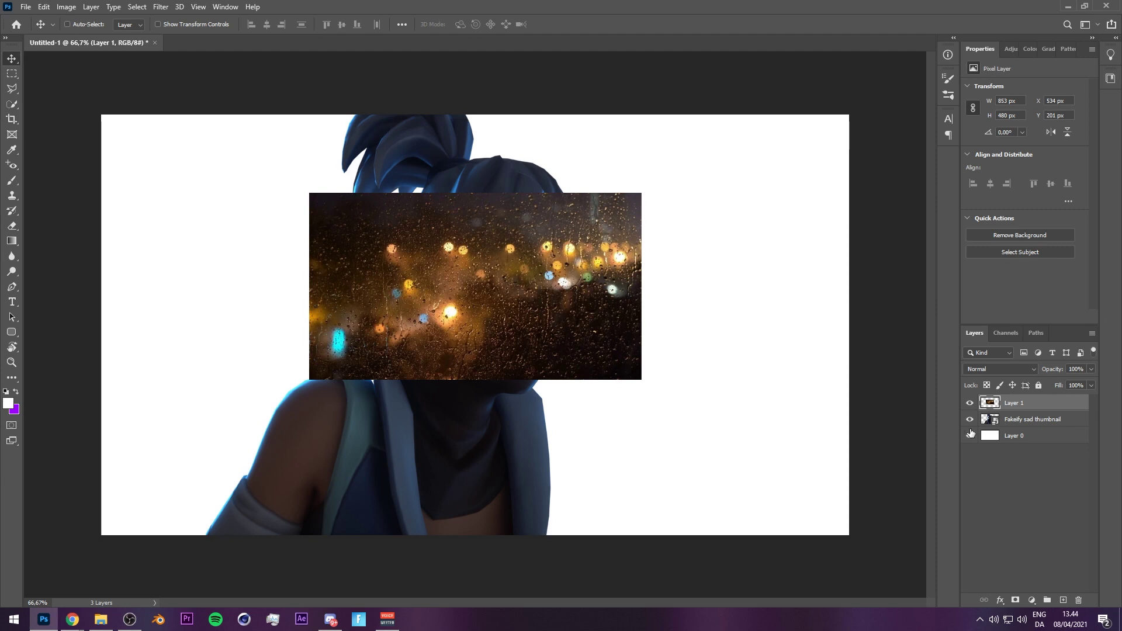
pyautogui.moveTo(612, 290); pyautogui.dragTo(647, 300)
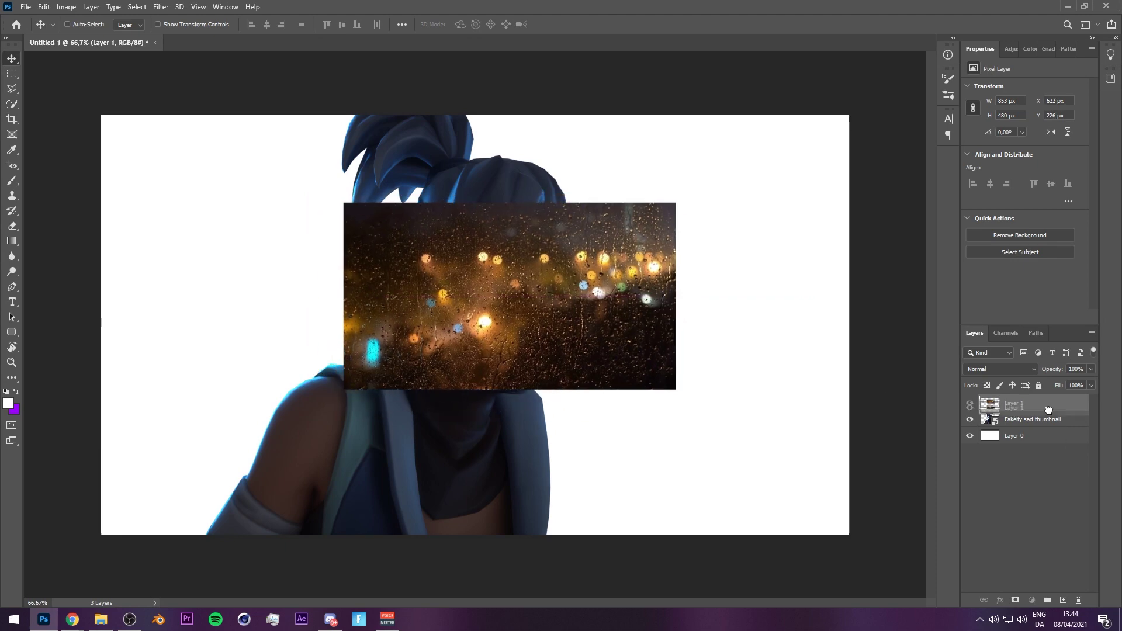
# Place the rain photo layer below the character layer, shift it toward the canvas's right side and scale it to 190%.
pyautogui.moveTo(1049, 409); pyautogui.dragTo(1048, 427)
pyautogui.moveTo(656, 400); pyautogui.dragTo(800, 401)
pyautogui.hotkey('ctrl', 't')
pyautogui.moveTo(654, 205); pyautogui.dragTo(605, 222)
# Distort the rain photo in perspective so its right edge is much taller than its left, about 284% in height.
pyautogui.rightClick(609, 261)
pyautogui.click(639, 325)
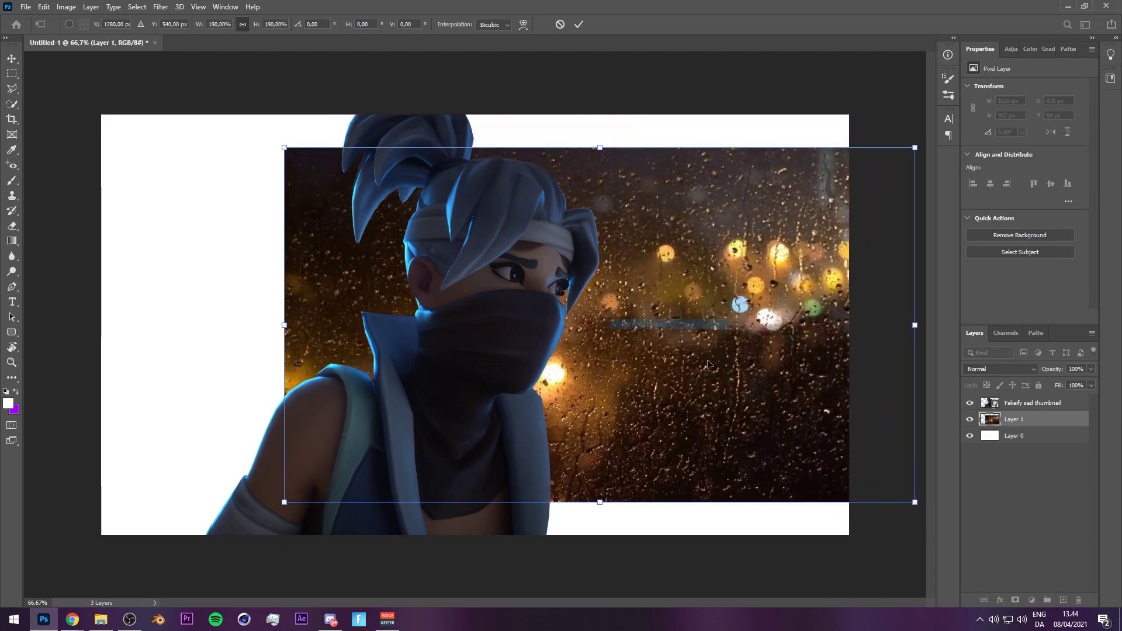
pyautogui.moveTo(916, 506); pyautogui.dragTo(915, 590)
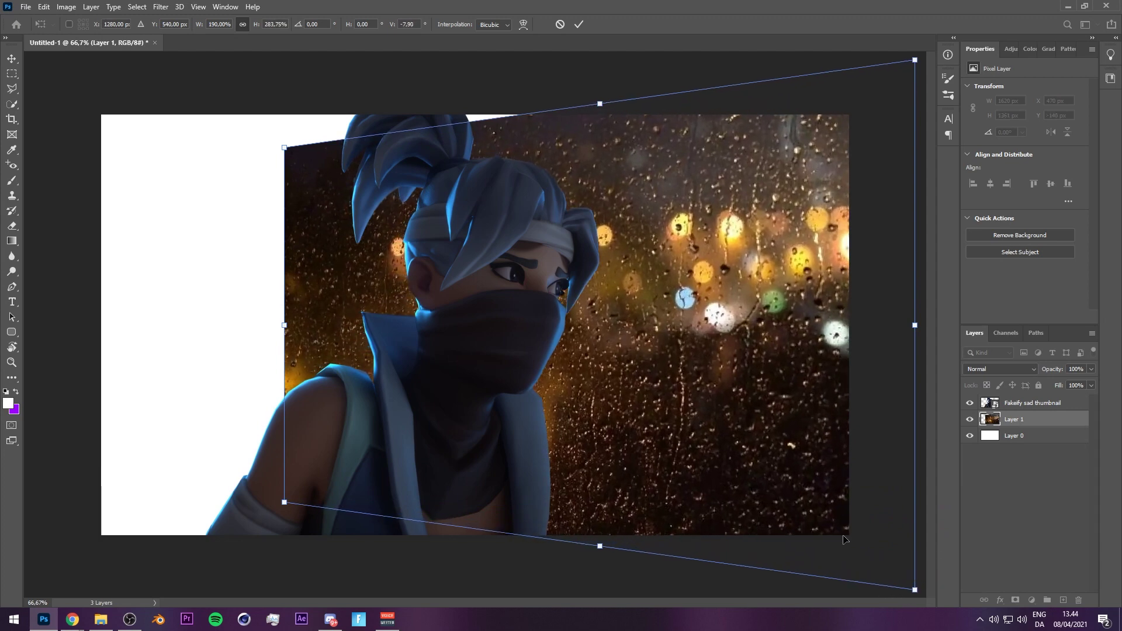
pyautogui.press('Return')
# Reposition and rescale the rain photo to about 1867 by 1546 px, filling the canvas area to the right of the character.
pyautogui.moveTo(570, 329); pyautogui.dragTo(716, 337)
pyautogui.hotkey('ctrl', 't')
pyautogui.moveTo(746, 66); pyautogui.dragTo(747, 16)
pyautogui.scroll(-5, 663, 264)
pyautogui.press('Return')
pyautogui.moveTo(661, 264); pyautogui.dragTo(691, 288)
pyautogui.hotkey('ctrl', 't')
pyautogui.moveTo(670, 143); pyautogui.dragTo(696, 167)
pyautogui.press('Return')
pyautogui.scroll(7, 702, 263)
pyautogui.scroll(-2, 716, 331)
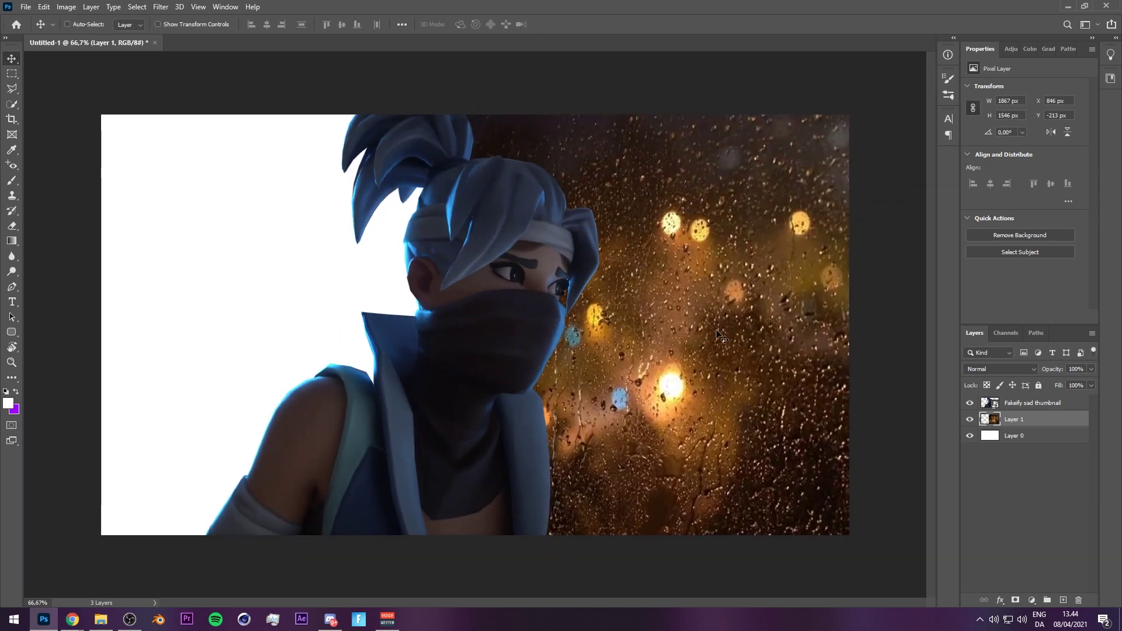
pyautogui.scroll(-2, 764, 340)
pyautogui.press('r')
pyautogui.moveTo(702, 263); pyautogui.dragTo(585, 328)
pyautogui.hotkey('ctrl', '0')
pyautogui.scroll(1, 636, 329)
pyautogui.moveTo(725, 315); pyautogui.dragTo(596, 303)
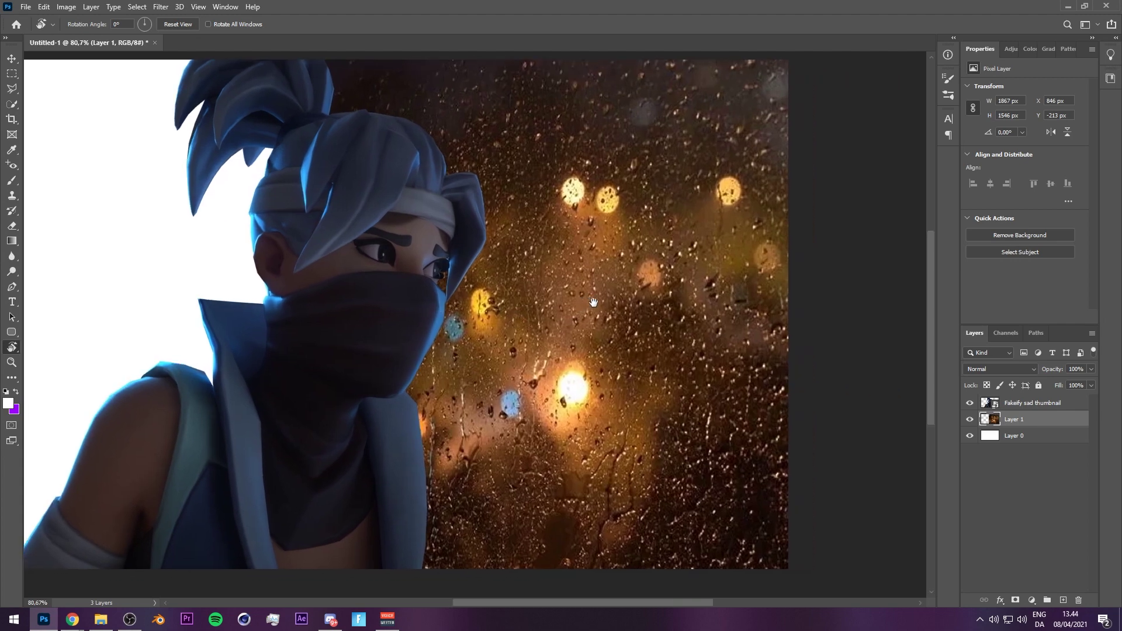
pyautogui.scroll(-2, 594, 303)
pyautogui.scroll(2, 594, 302)
pyautogui.moveTo(757, 276); pyautogui.dragTo(654, 273)
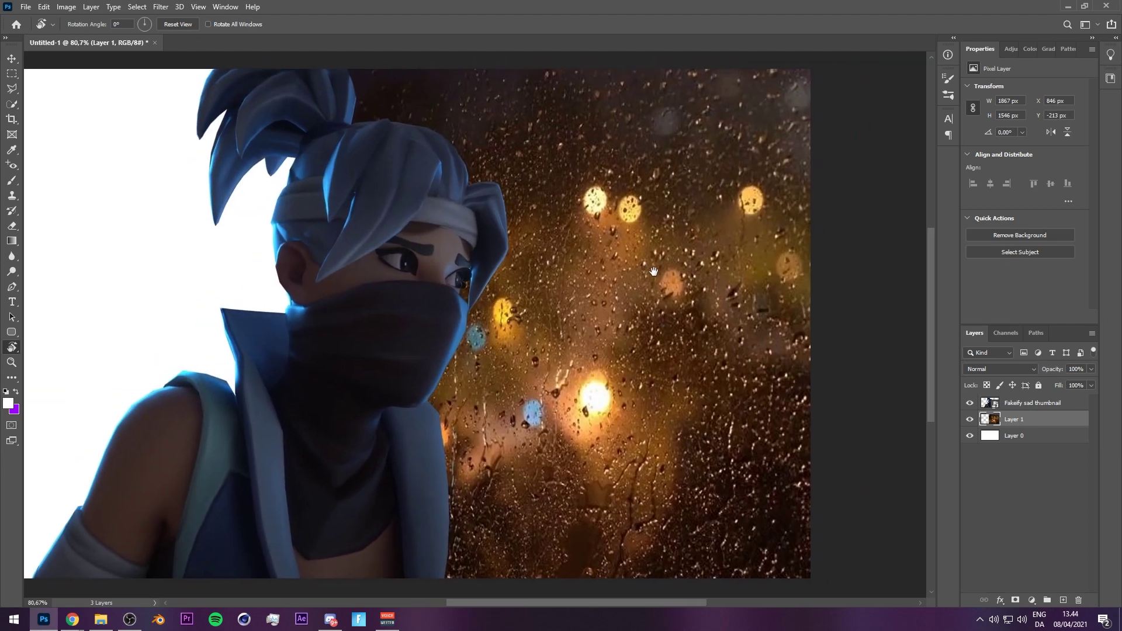
pyautogui.scroll(-2, 654, 273)
pyautogui.scroll(1, 654, 273)
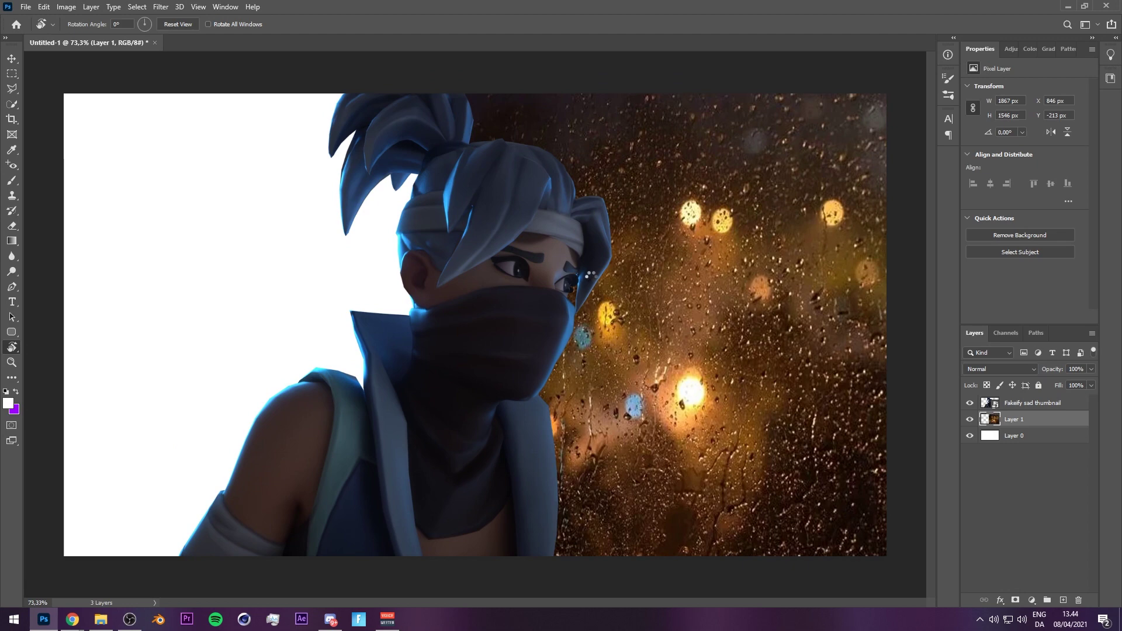
# Start the Camera Raw filter on the rain photo and set Texture to -64 and Clarity to +21.
pyautogui.hotkey('shift', 'ctrl', 'a')
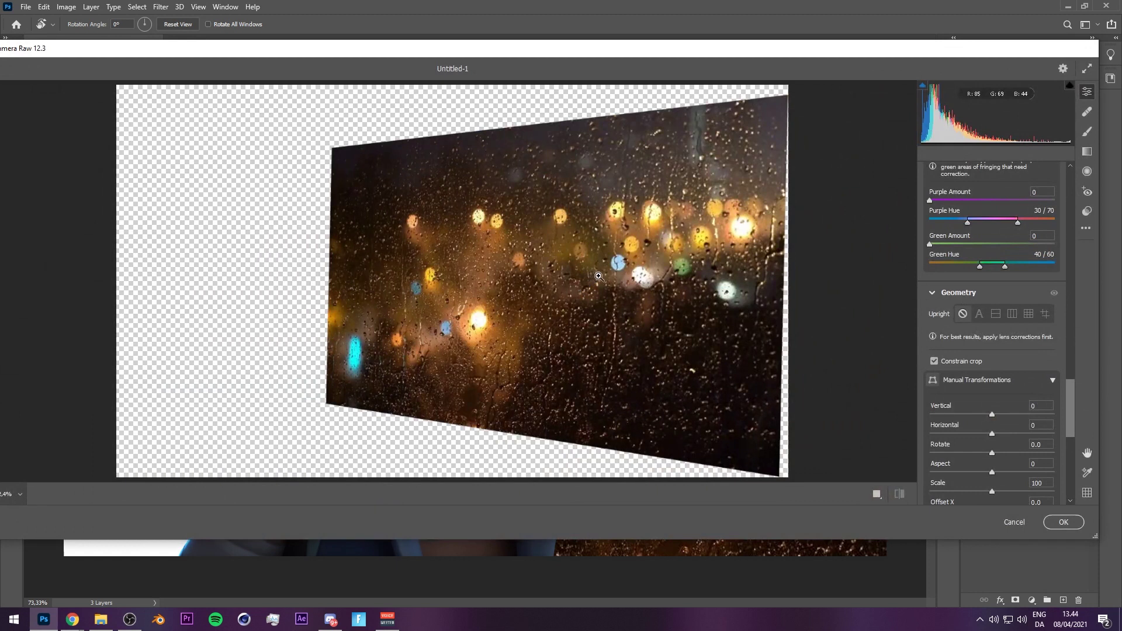
pyautogui.moveTo(1070, 395); pyautogui.dragTo(1034, 202)
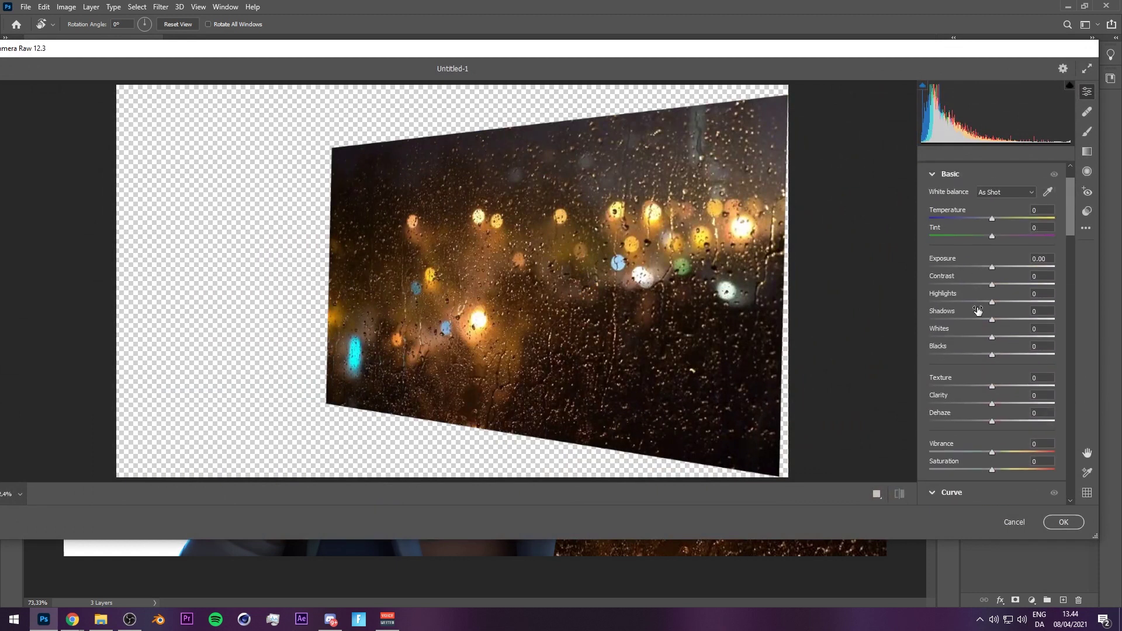
pyautogui.moveTo(992, 387)
pyautogui.mouseDown()
pyautogui.moveTo(948, 386)
pyautogui.moveTo(1030, 400)
pyautogui.moveTo(951, 385)
pyautogui.moveTo(1004, 402)
pyautogui.mouseUp()
pyautogui.scroll(-5, 990, 422)
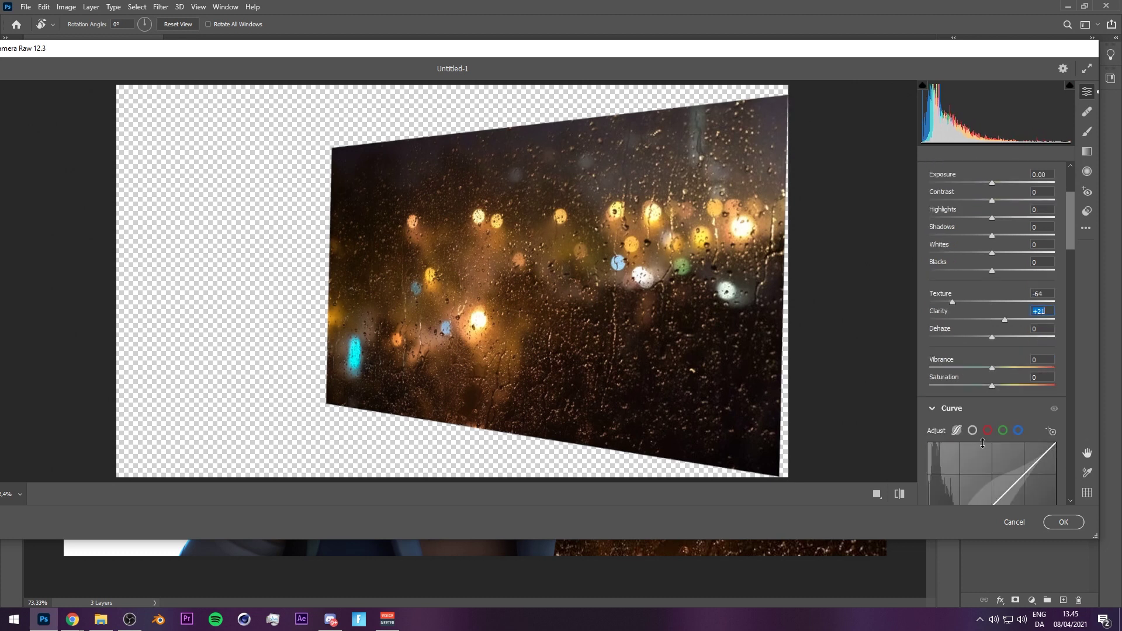
# Set Noise Reduction to 54, raise the Sharpening amount and apply the Camera Raw filter.
pyautogui.scroll(-6, 977, 433)
pyautogui.click(930, 287)
pyautogui.click(931, 286)
pyautogui.moveTo(942, 337); pyautogui.dragTo(998, 339)
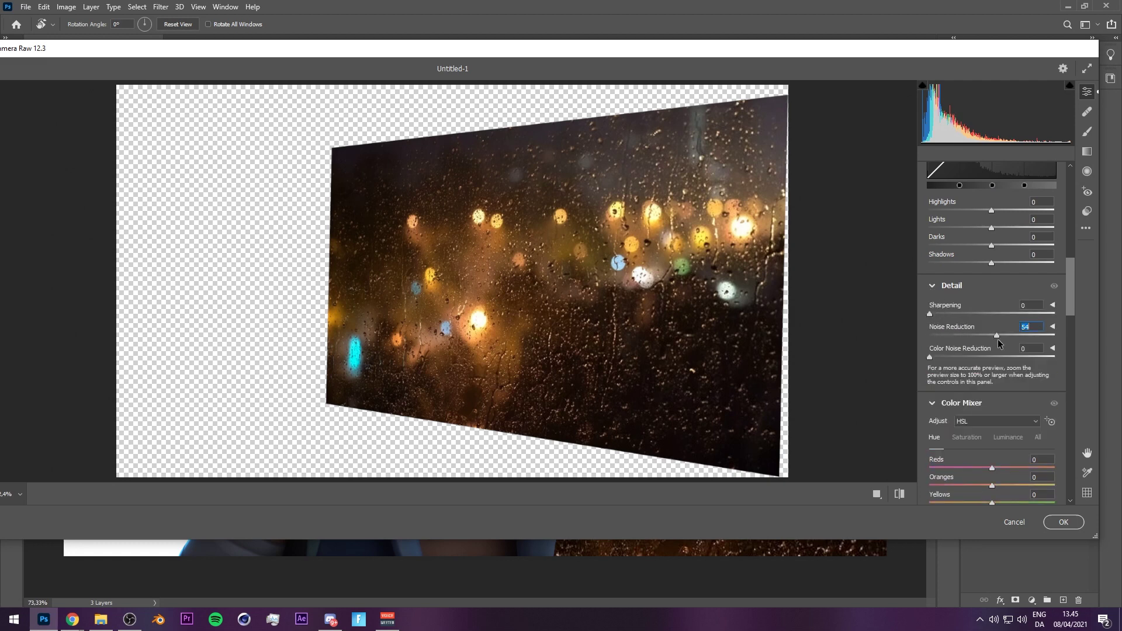
pyautogui.moveTo(932, 316); pyautogui.dragTo(973, 319)
pyautogui.click(1063, 522)
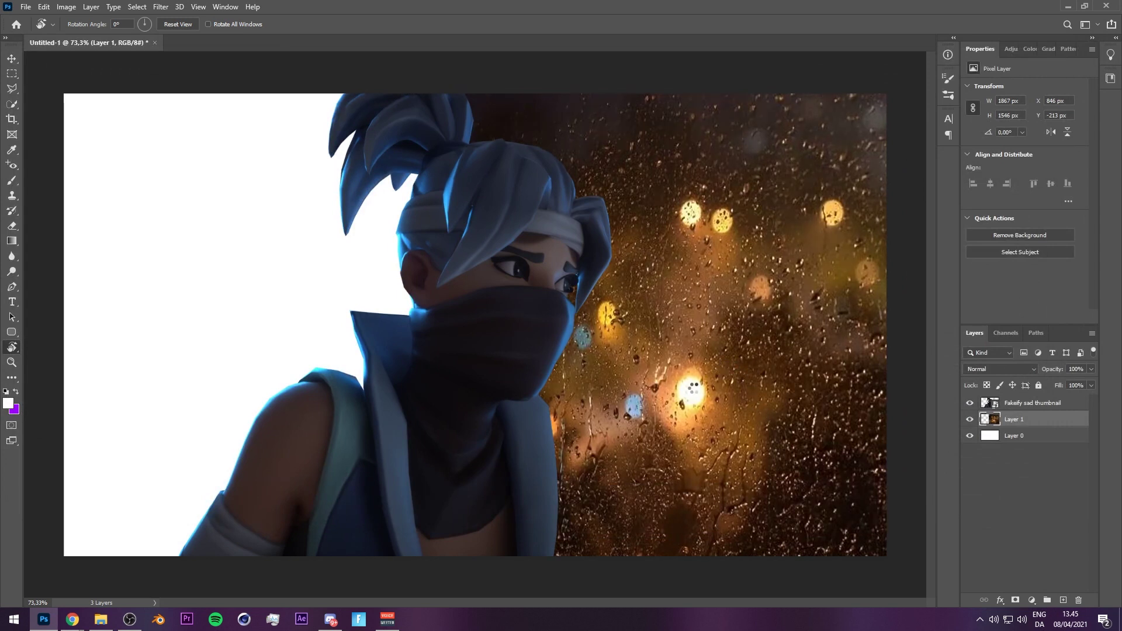
# Apply the Camera Raw filter to the rain photo again with Sharpening set to 52.
pyautogui.hotkey('ctrl', 'shift', 'a')
pyautogui.scroll(5, 988, 355)
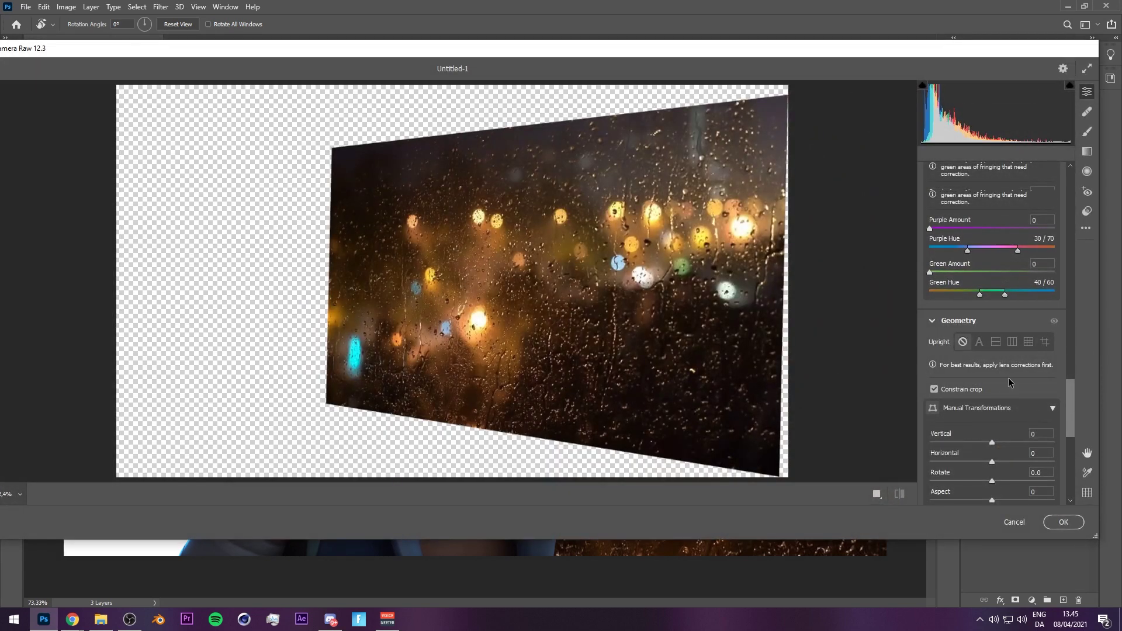
pyautogui.scroll(8, 988, 356)
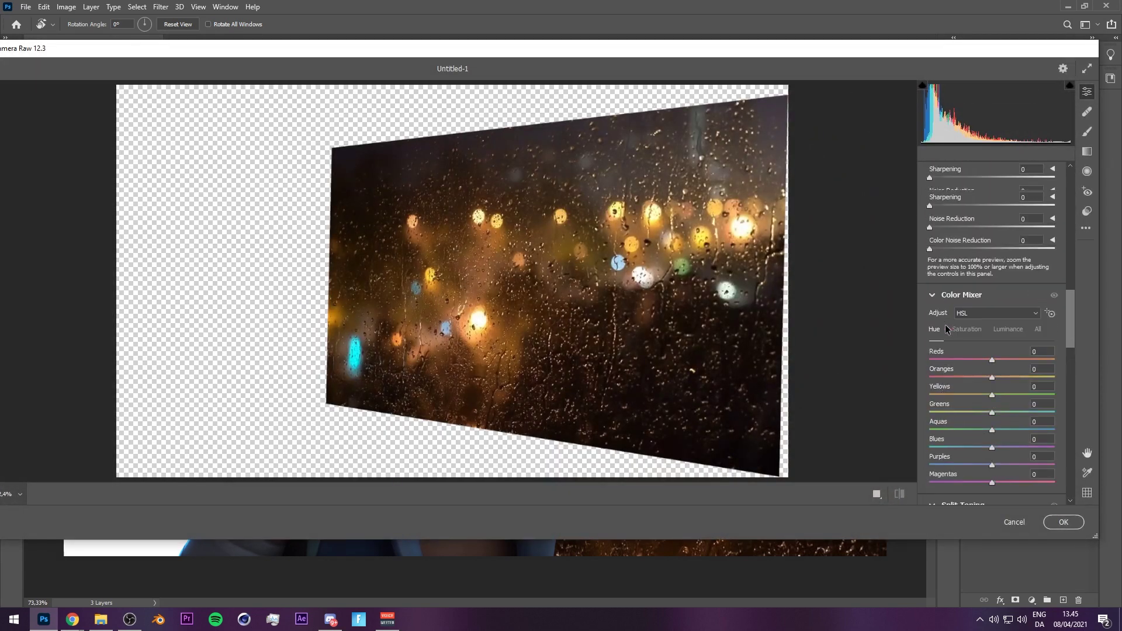
pyautogui.moveTo(931, 206); pyautogui.dragTo(973, 206)
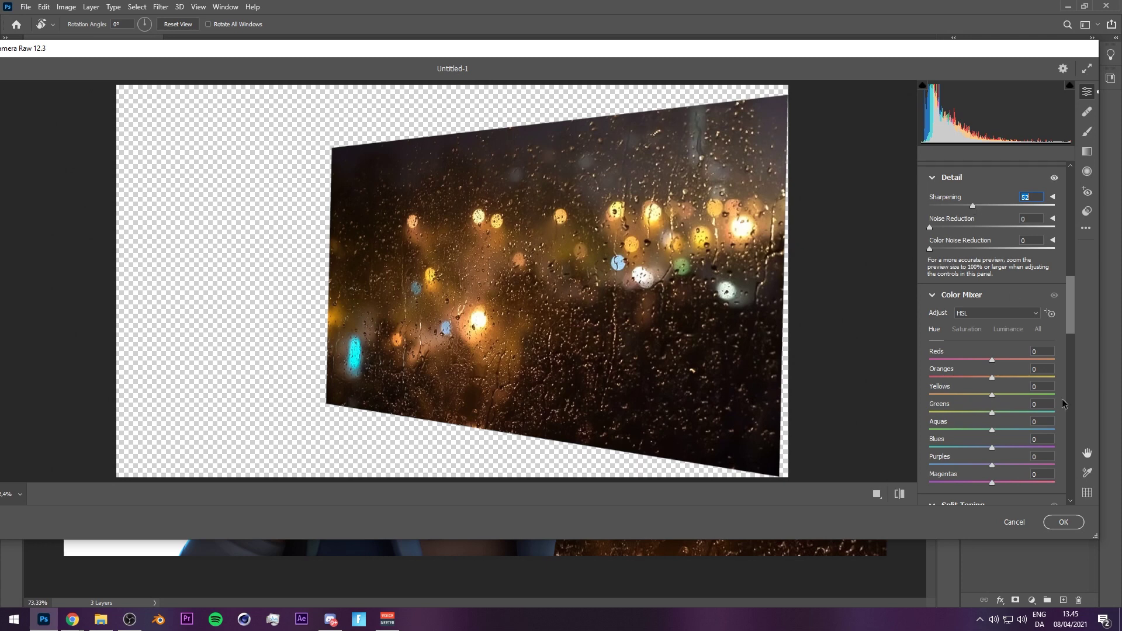
pyautogui.click(1069, 521)
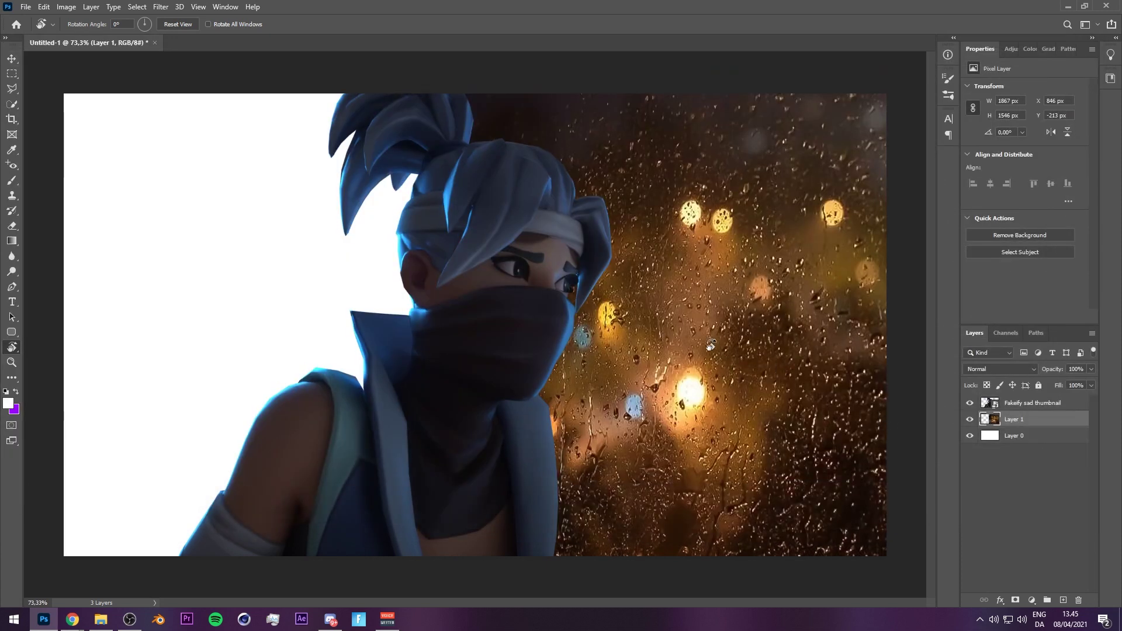
pyautogui.hotkey('ctrl', '-')
pyautogui.hotkey('ctrl', '-')
pyautogui.moveTo(700, 354); pyautogui.dragTo(630, 292)
pyautogui.scroll(4, 626, 366)
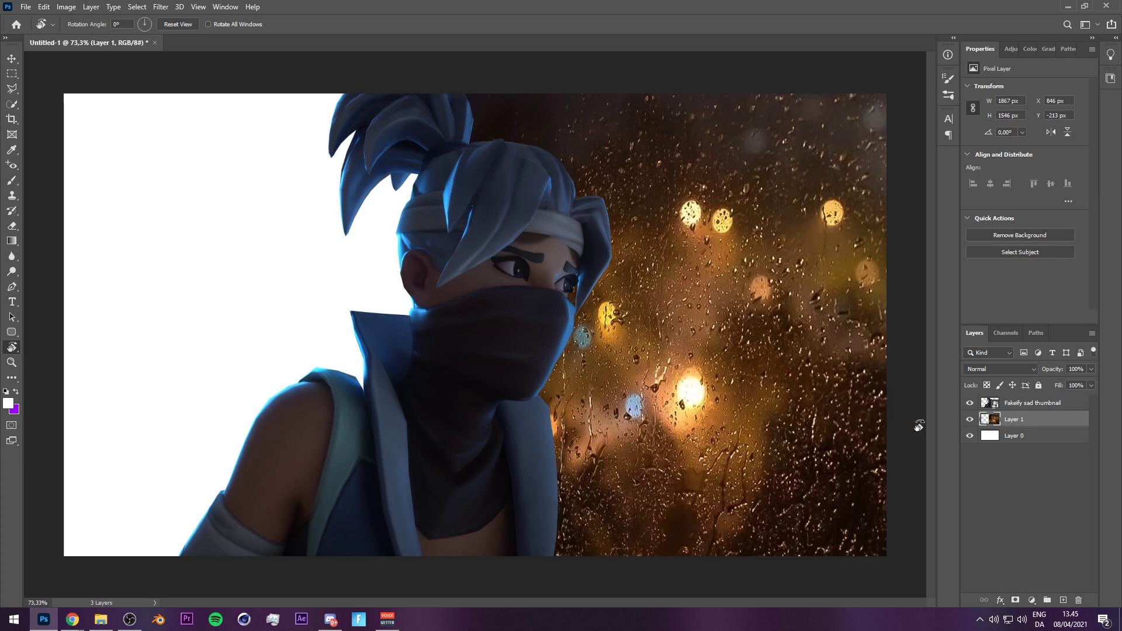
# Add a Hue/Saturation adjustment layer above the rain photo and clip it to that layer.
pyautogui.click(1031, 600)
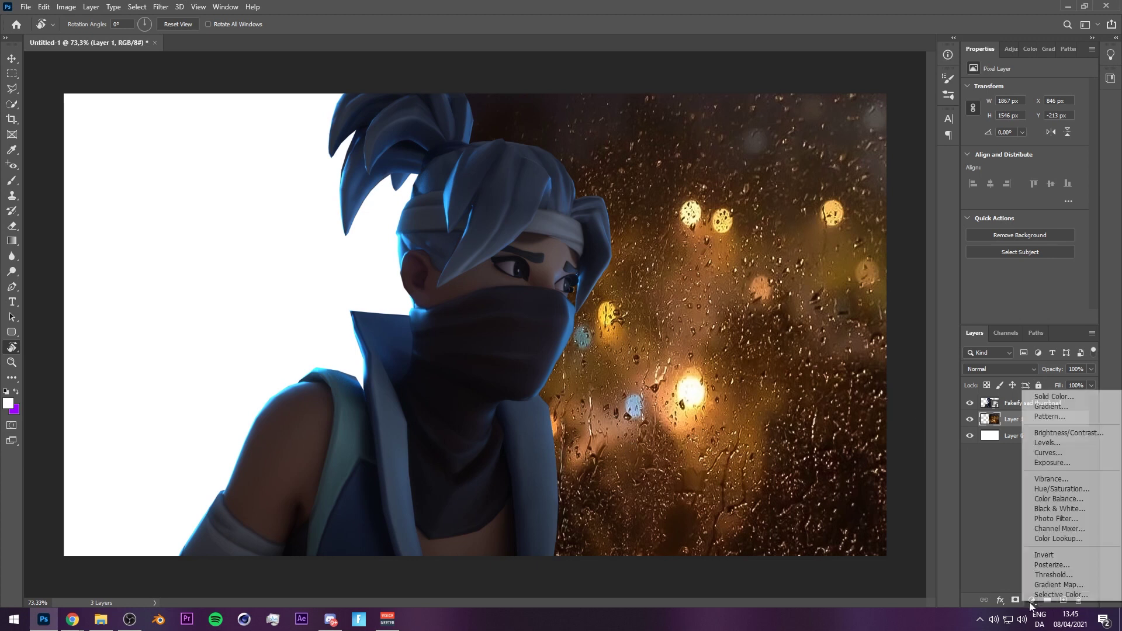
pyautogui.click(1061, 489)
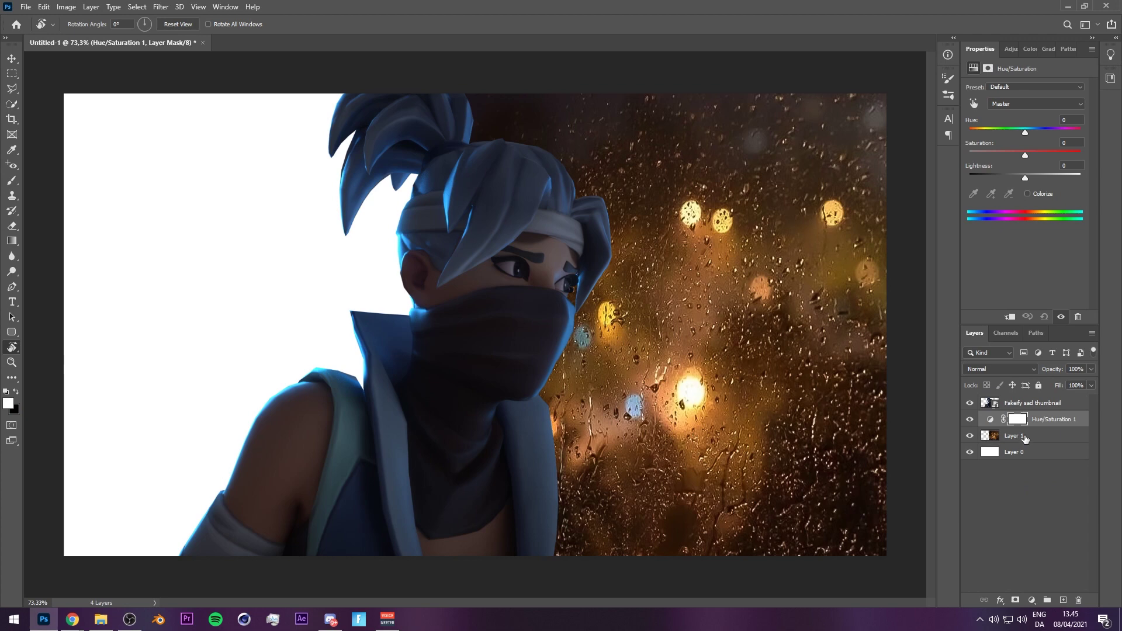
pyautogui.keyDown('alt'); pyautogui.click(1020, 431); pyautogui.keyUp('alt')
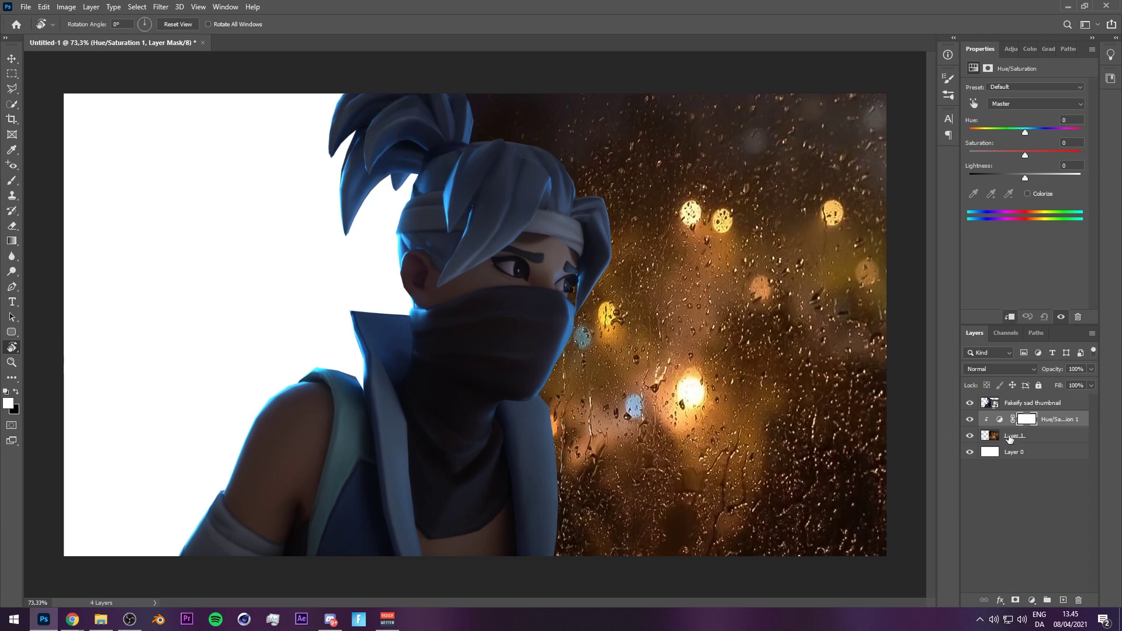
# Colorize the rain photo blue through the adjustment, with Hue 202 and Saturation 85.
pyautogui.click(1027, 194)
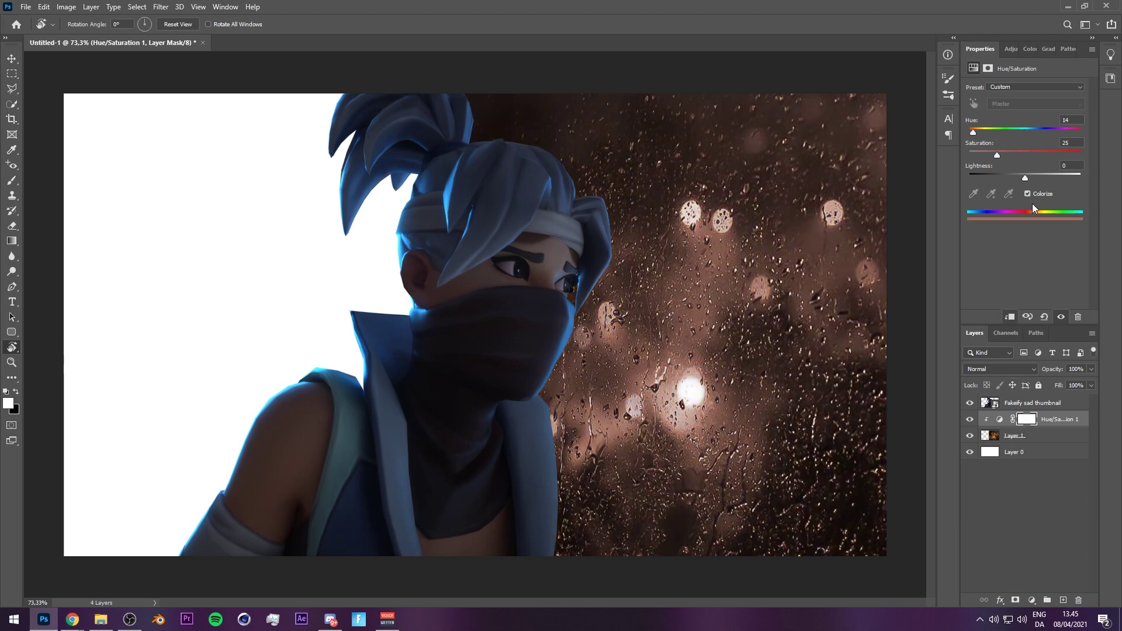
pyautogui.moveTo(974, 132); pyautogui.dragTo(1022, 132)
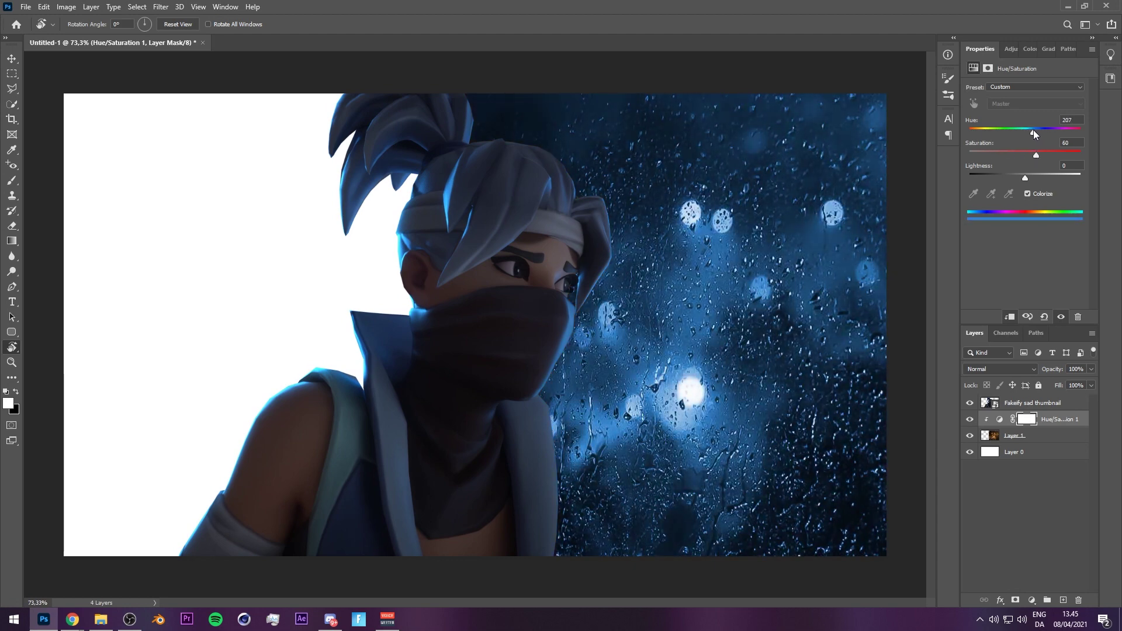
pyautogui.moveTo(1044, 155); pyautogui.dragTo(1031, 132)
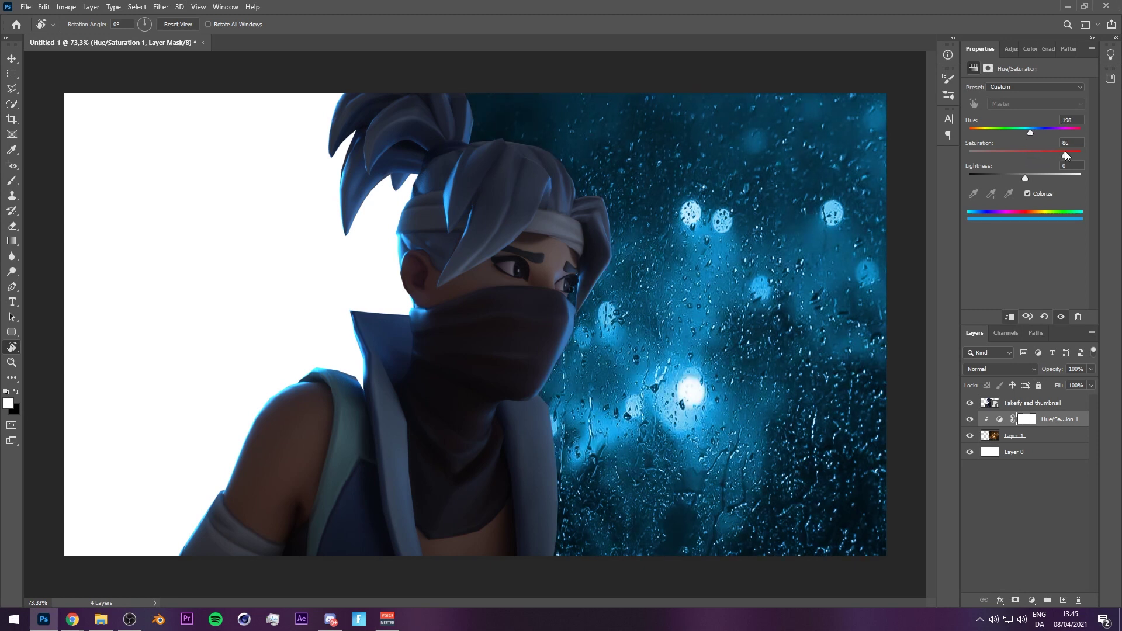
pyautogui.scroll(-2, 814, 220)
pyautogui.scroll(2, 813, 222)
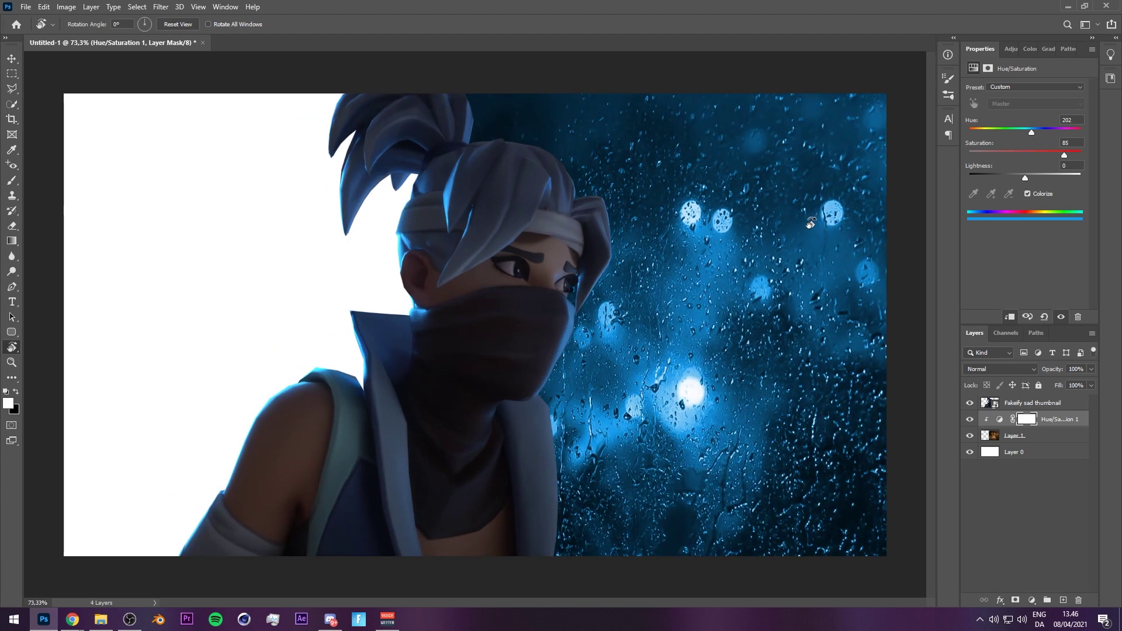
# Invert the blue adjustment's mask and paint the tint back with a large soft white brush over the photo's upper and left areas.
pyautogui.hotkey('ctrl', 'i')
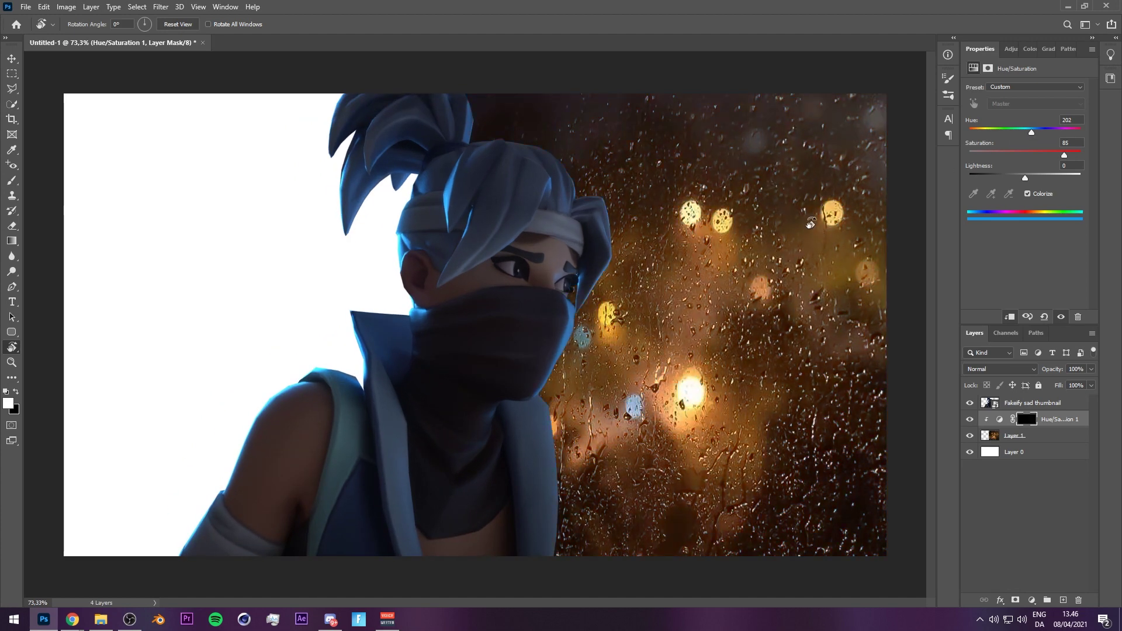
pyautogui.press('b')
pyautogui.scroll(-5, 561, 267)
pyautogui.moveTo(561, 268)
pyautogui.mouseDown()
pyautogui.moveTo(532, 286)
pyautogui.moveTo(368, 268)
pyautogui.mouseUp()
pyautogui.moveTo(469, 256); pyautogui.dragTo(493, 256)
pyautogui.click(553, 229)
pyautogui.moveTo(554, 229); pyautogui.dragTo(528, 230)
pyautogui.click(672, 205)
pyautogui.moveTo(553, 383)
pyautogui.mouseDown()
pyautogui.moveTo(495, 373)
pyautogui.moveTo(548, 440)
pyautogui.mouseUp()
pyautogui.scroll(3, 549, 440)
# Add a second Hue/Saturation adjustment clipped to the rain photo, colorized with Hue 188 and Saturation 100.
pyautogui.click(1032, 600)
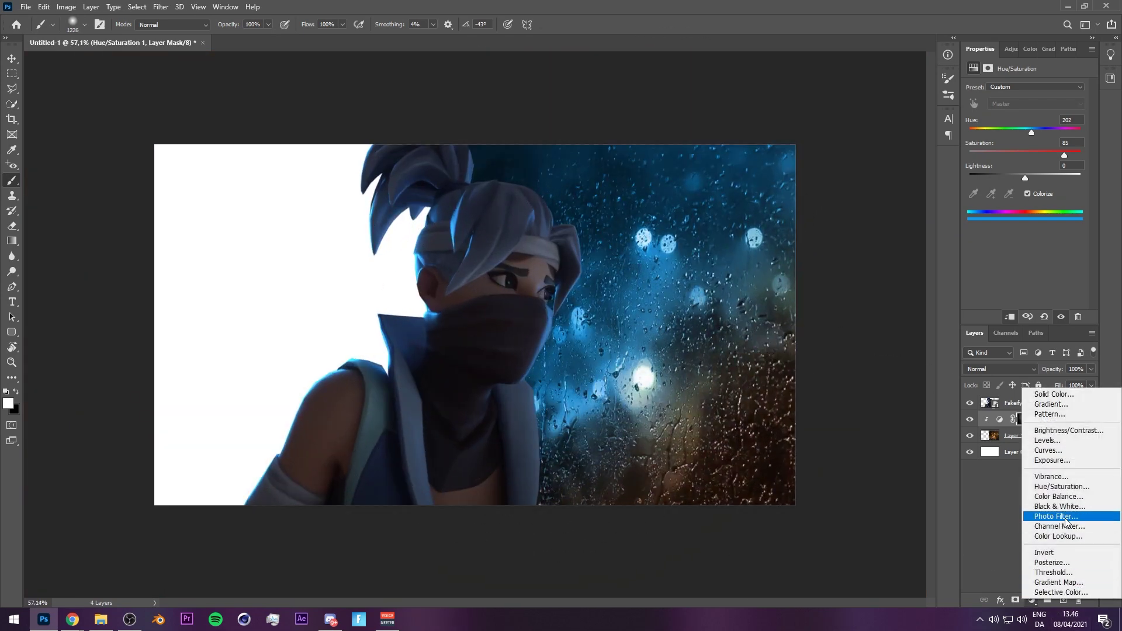
pyautogui.click(1046, 488)
pyautogui.keyDown('alt'); pyautogui.click(1024, 426); pyautogui.keyUp('alt')
pyautogui.click(1029, 193)
pyautogui.click(1023, 129)
pyautogui.moveTo(999, 154)
pyautogui.mouseDown()
pyautogui.moveTo(1081, 154)
pyautogui.moveTo(1028, 132)
pyautogui.mouseUp()
# Invert the second adjustment's mask and paint the cyan tint into the photo's lower right area with a large soft brush.
pyautogui.hotkey('ctrl', 'i')
pyautogui.moveTo(706, 430)
pyautogui.mouseDown()
pyautogui.moveTo(721, 441)
pyautogui.moveTo(712, 441)
pyautogui.mouseUp()
pyautogui.moveTo(706, 514); pyautogui.dragTo(771, 470)
pyautogui.scroll(2, 789, 462)
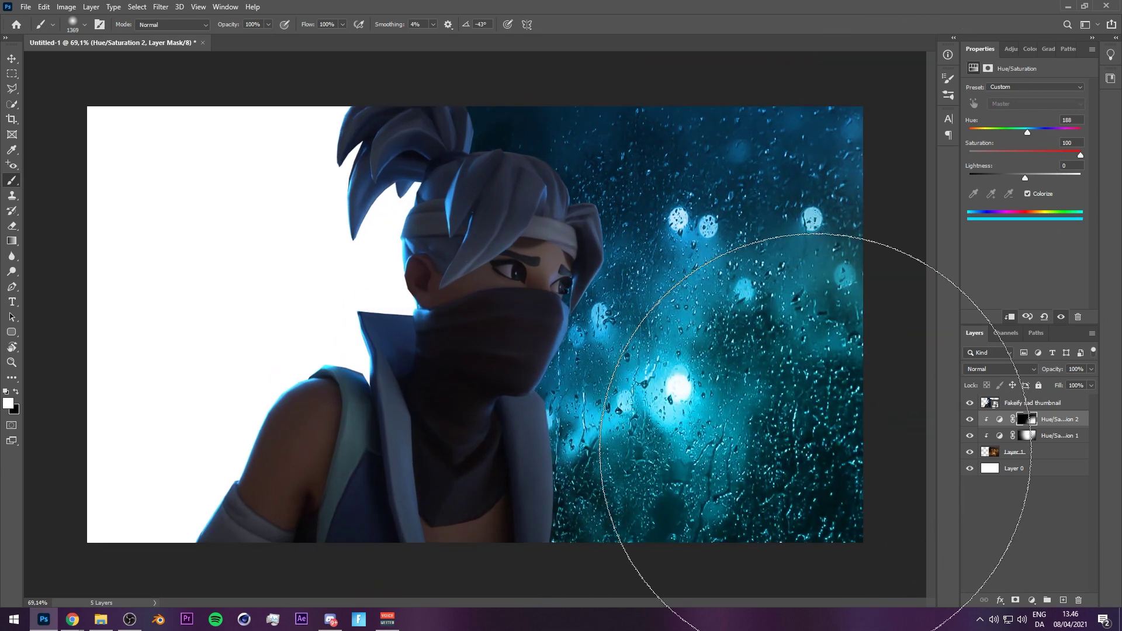
# Compare the rain photo with and without its two Hue/Saturation tints.
pyautogui.click(970, 419)
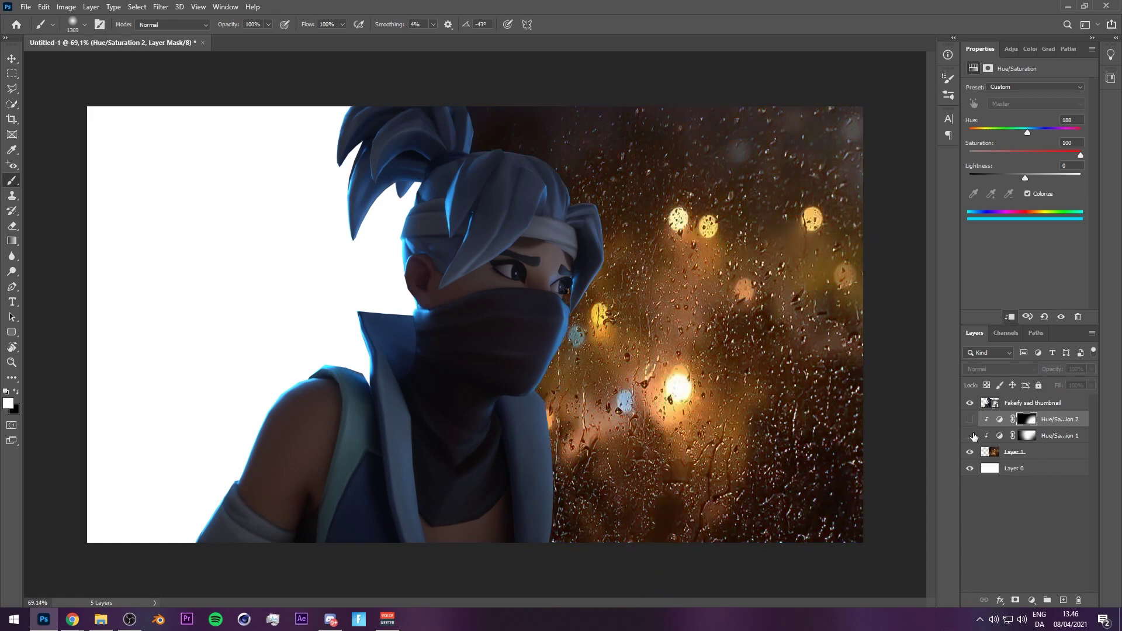
pyautogui.moveTo(971, 435); pyautogui.dragTo(971, 419)
pyautogui.scroll(-2, 671, 351)
pyautogui.press('r')
pyautogui.moveTo(672, 351); pyautogui.dragTo(611, 351)
pyautogui.scroll(2, 641, 387)
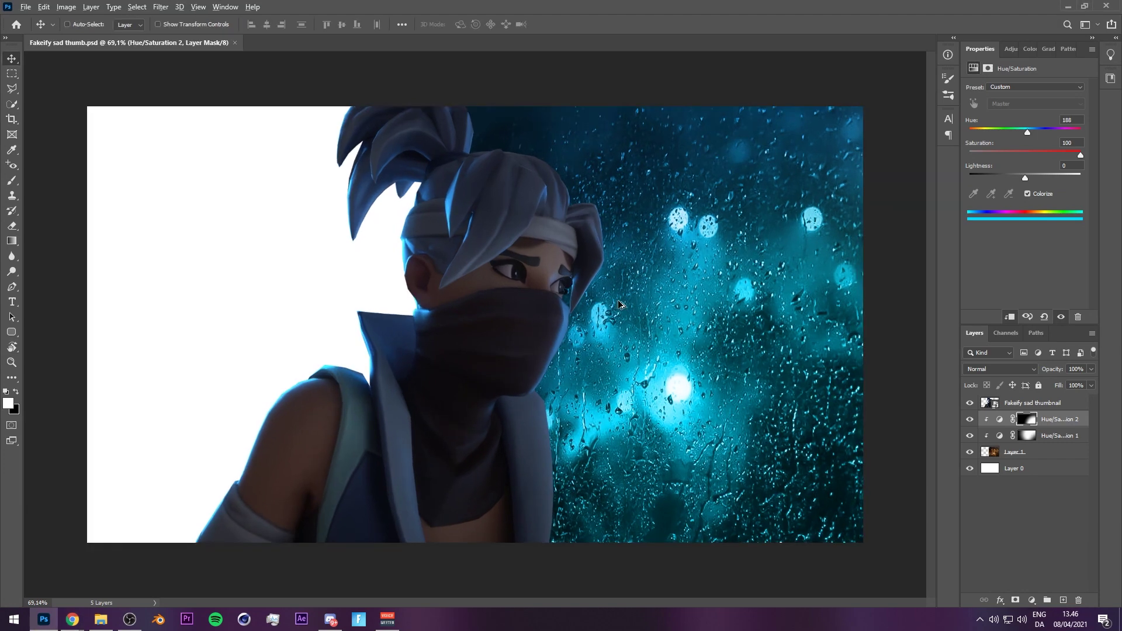
pyautogui.scroll(1, 623, 308)
pyautogui.scroll(-1, 623, 275)
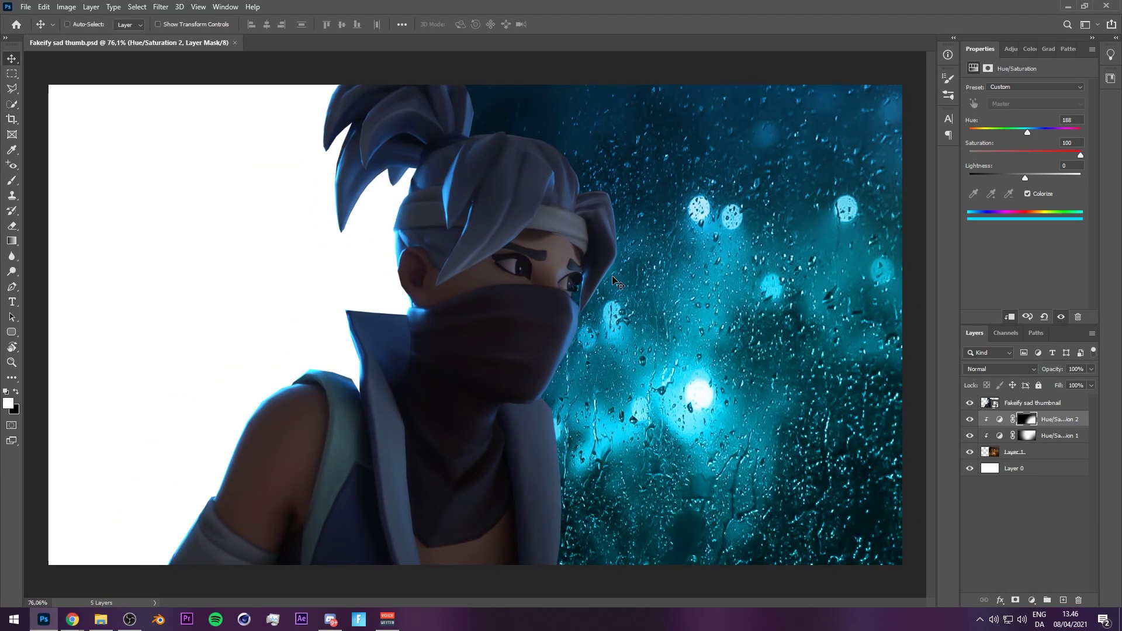
# Apply an Iris Blur to the rain photo layer, with a large near-circular iris centred on the character's face mask and reaching across the window.
pyautogui.click(1057, 458)
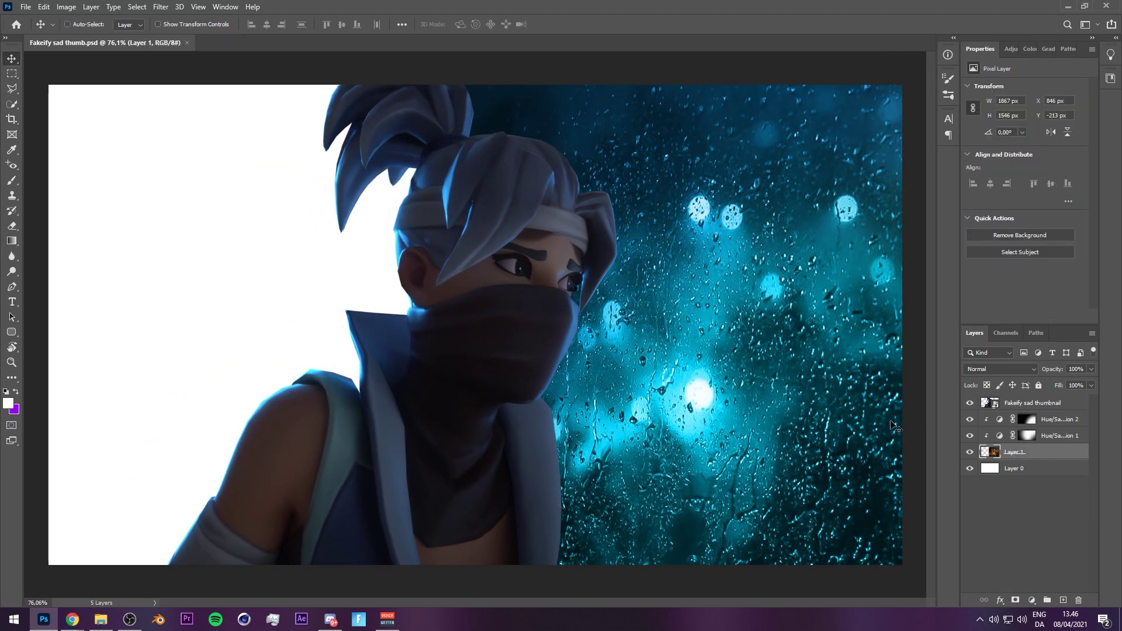
pyautogui.click(161, 7)
pyautogui.moveTo(173, 151)
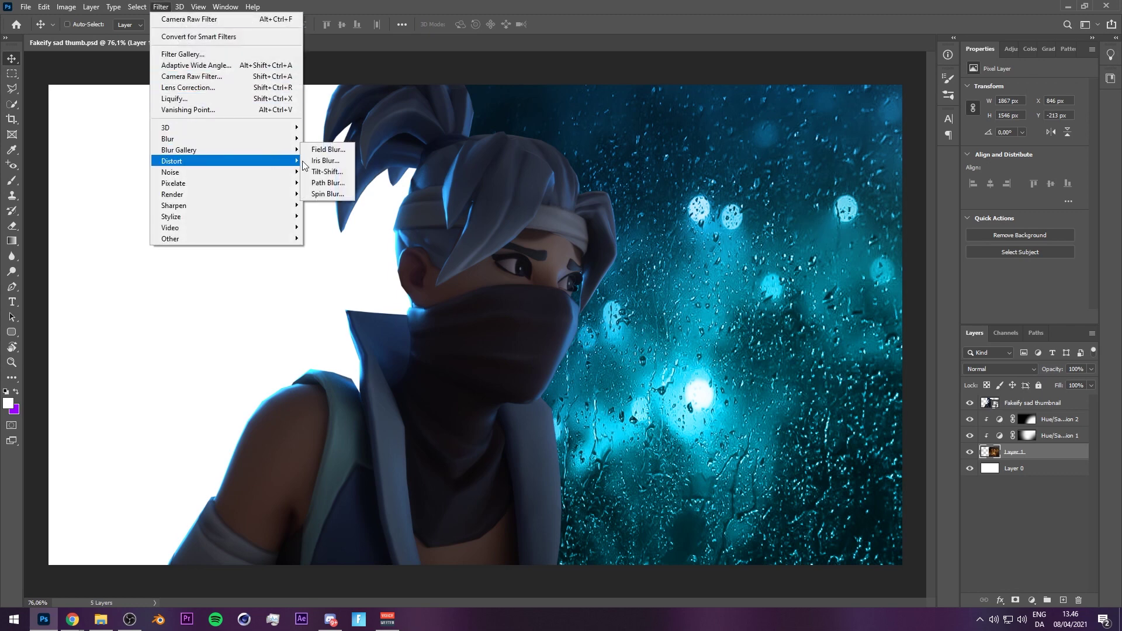
pyautogui.click(319, 162)
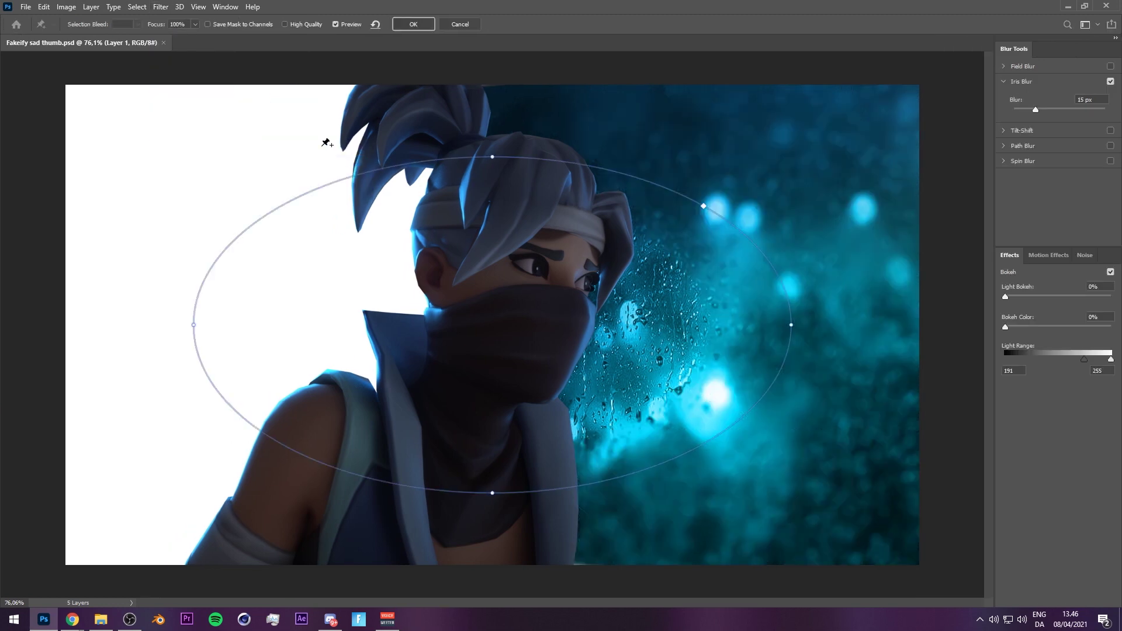
pyautogui.moveTo(491, 158); pyautogui.dragTo(504, 16)
pyautogui.moveTo(492, 325); pyautogui.dragTo(529, 322)
pyautogui.moveTo(828, 335); pyautogui.dragTo(884, 349)
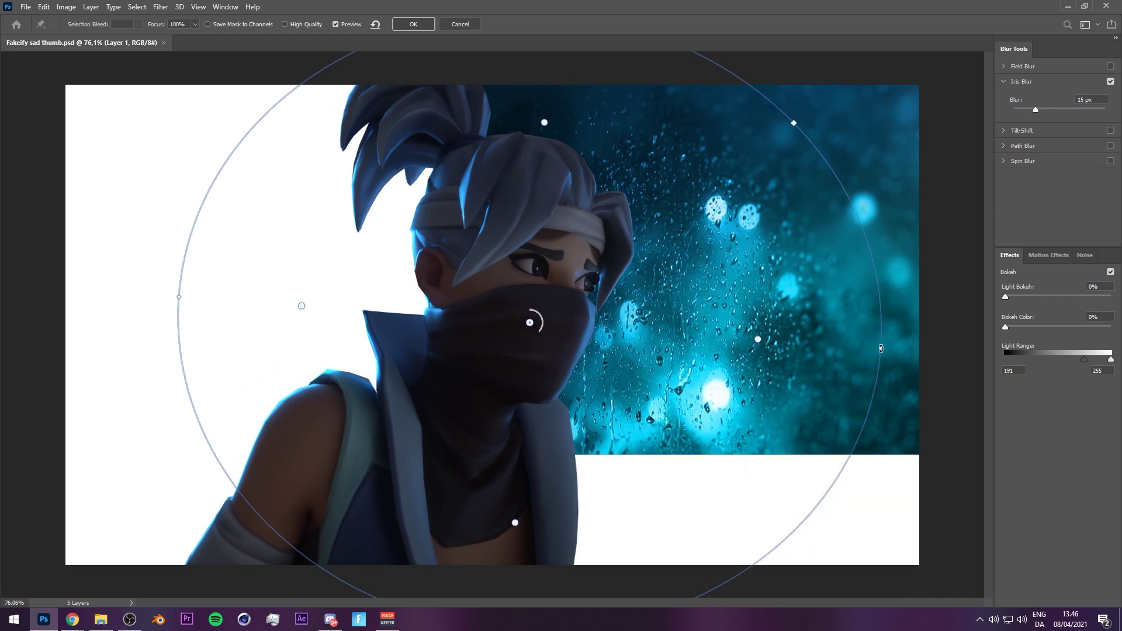
# Pull the iris's sharp-area boundary slightly inward and set the blur to 7 px.
pyautogui.moveTo(1033, 111); pyautogui.dragTo(1021, 110)
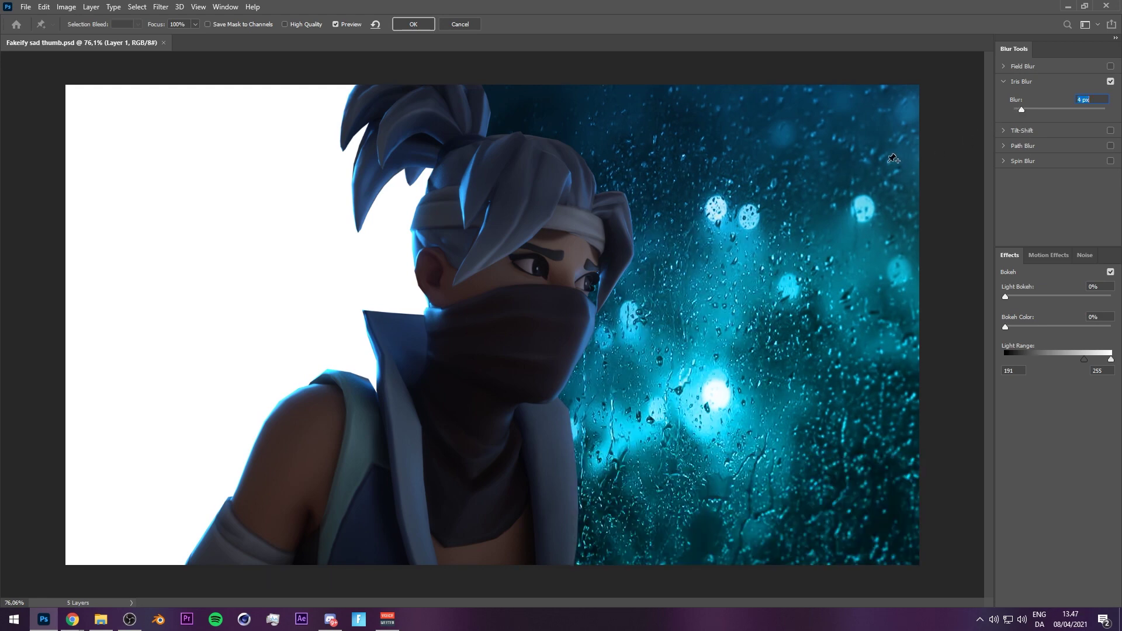
pyautogui.moveTo(831, 331)
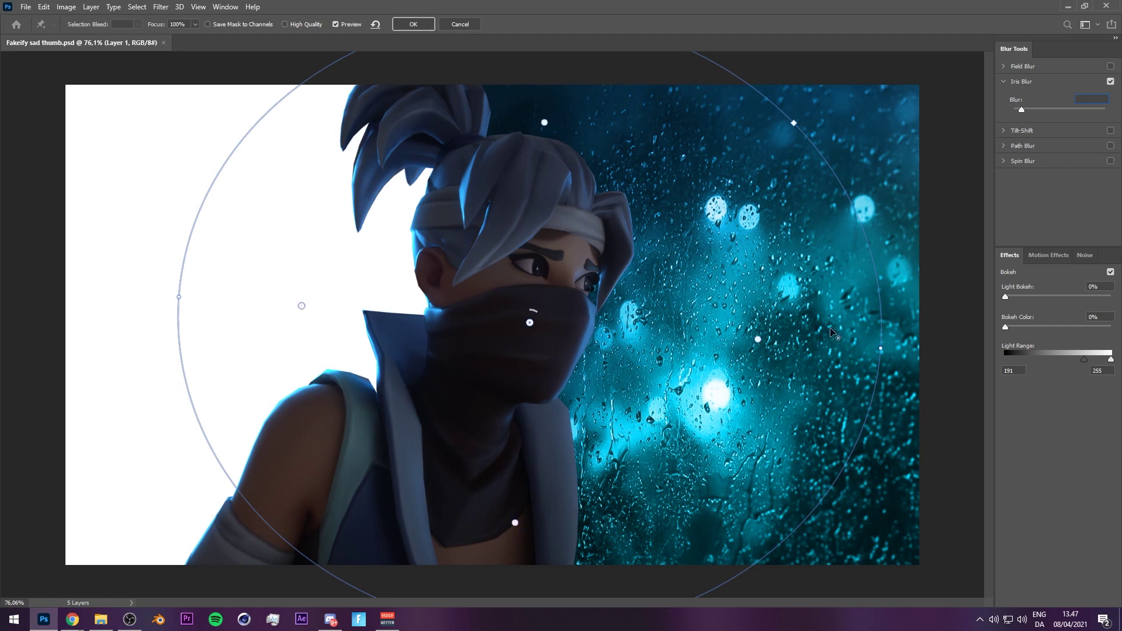
pyautogui.click(768, 339)
pyautogui.moveTo(757, 340); pyautogui.dragTo(715, 337)
pyautogui.press('h')
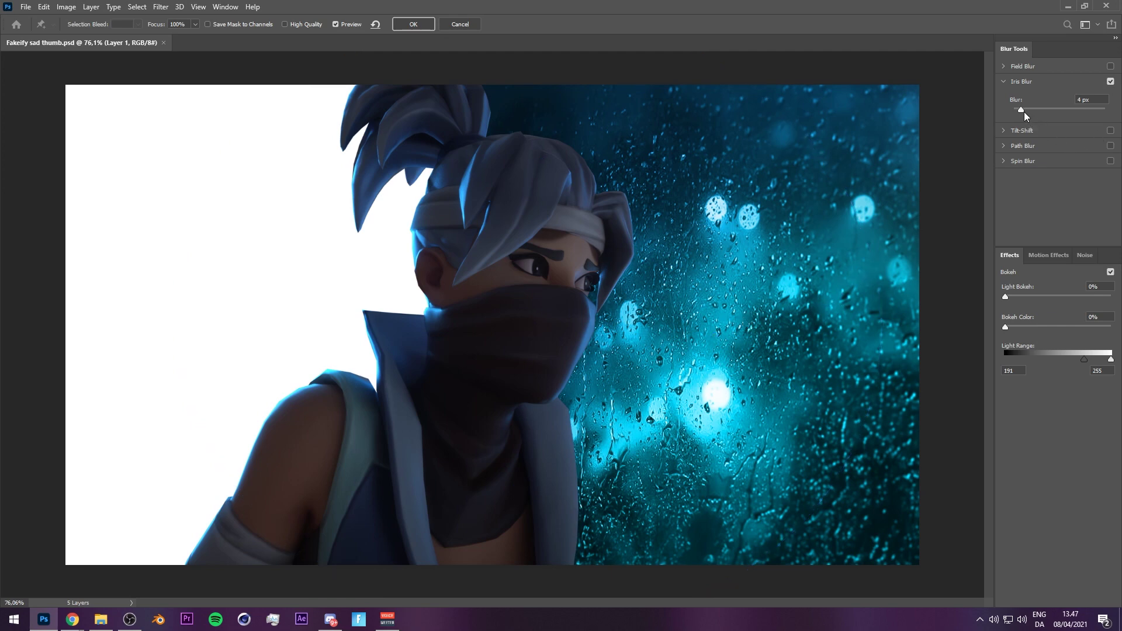
pyautogui.moveTo(1026, 111); pyautogui.dragTo(1030, 107)
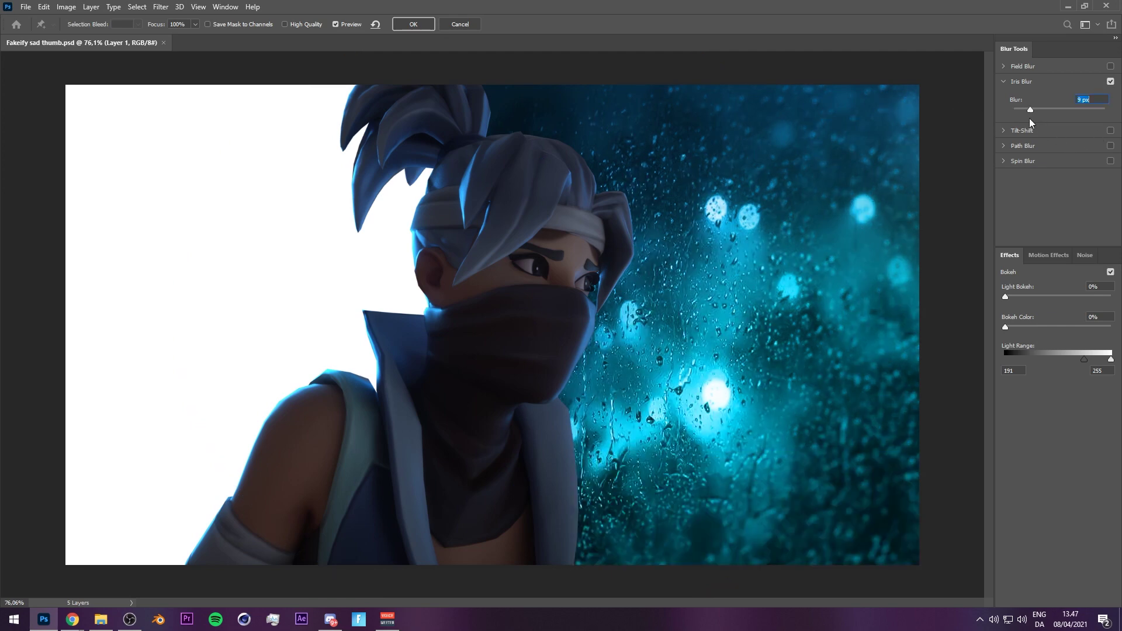
pyautogui.moveTo(1029, 110); pyautogui.dragTo(1026, 110)
# Set Light Bokeh to 45% with a light range of 73 to 255, and apply the Iris Blur.
pyautogui.moveTo(1006, 296); pyautogui.dragTo(1112, 296)
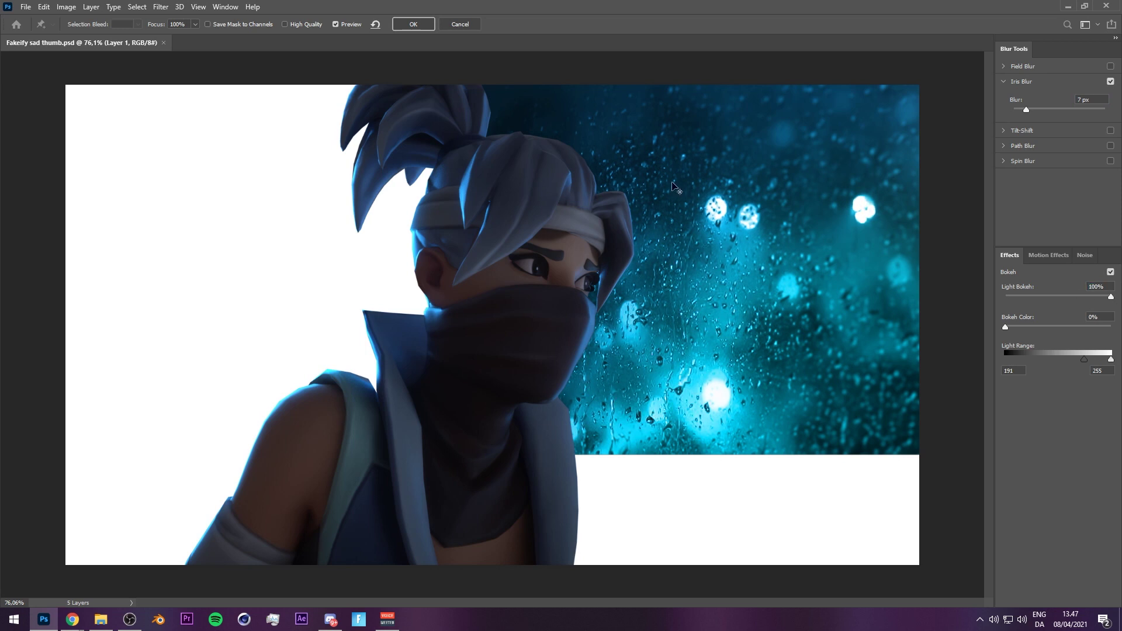
pyautogui.moveTo(1084, 359); pyautogui.dragTo(1036, 358)
pyautogui.moveTo(1110, 297); pyautogui.dragTo(1054, 297)
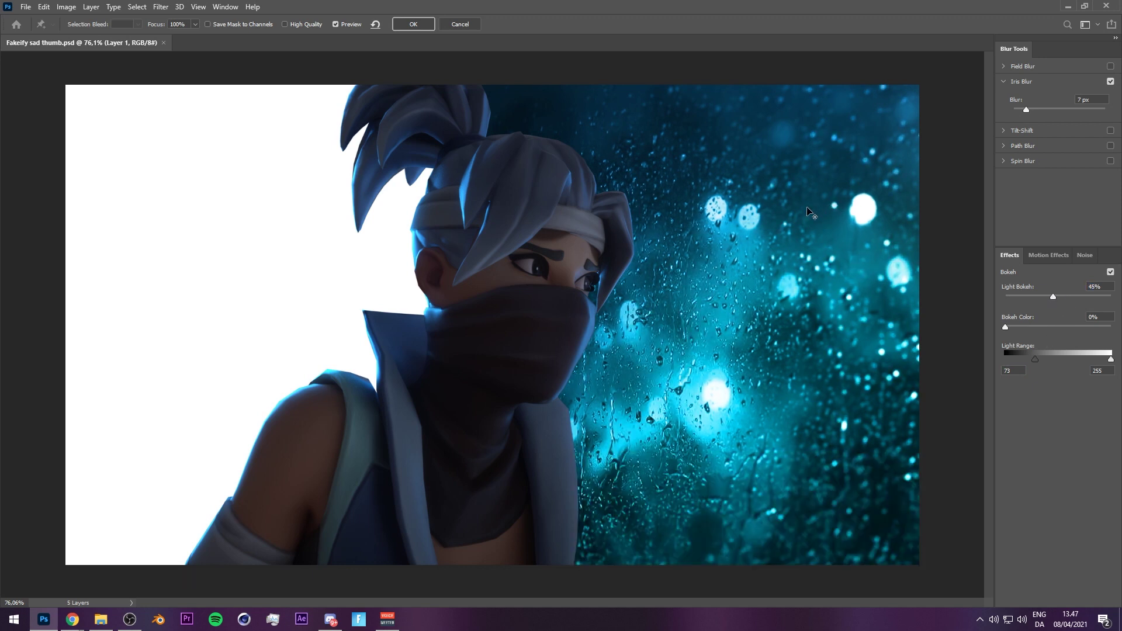
pyautogui.click(413, 24)
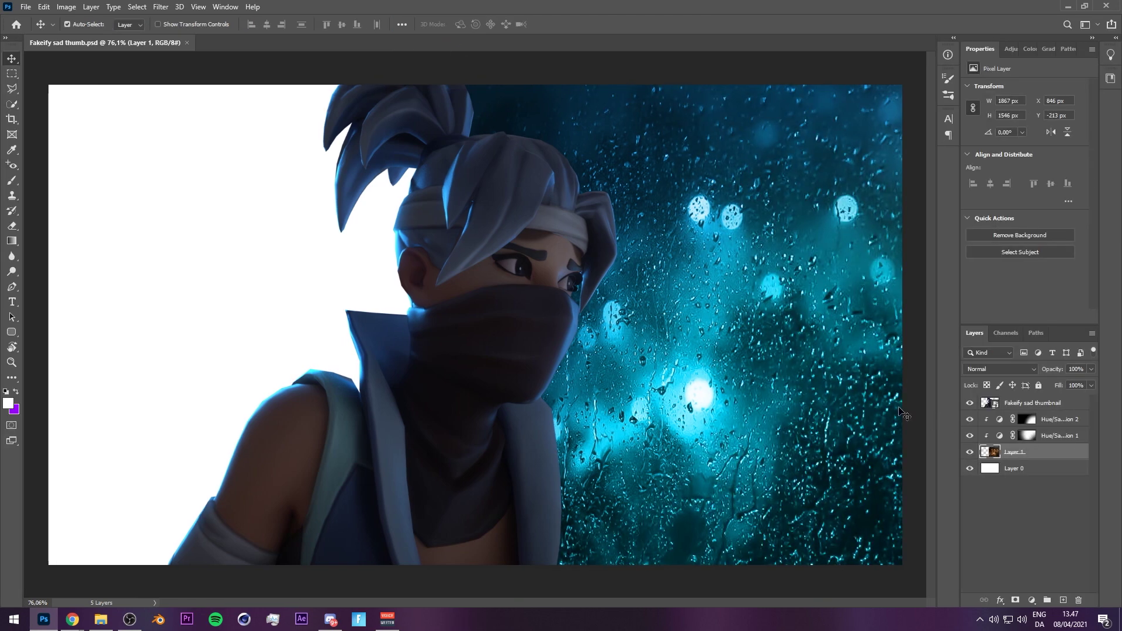
# Add a new layer above the character and set its blend mode to Linear Dodge (Add).
pyautogui.scroll(-2, 807, 366)
pyautogui.scroll(1, 807, 366)
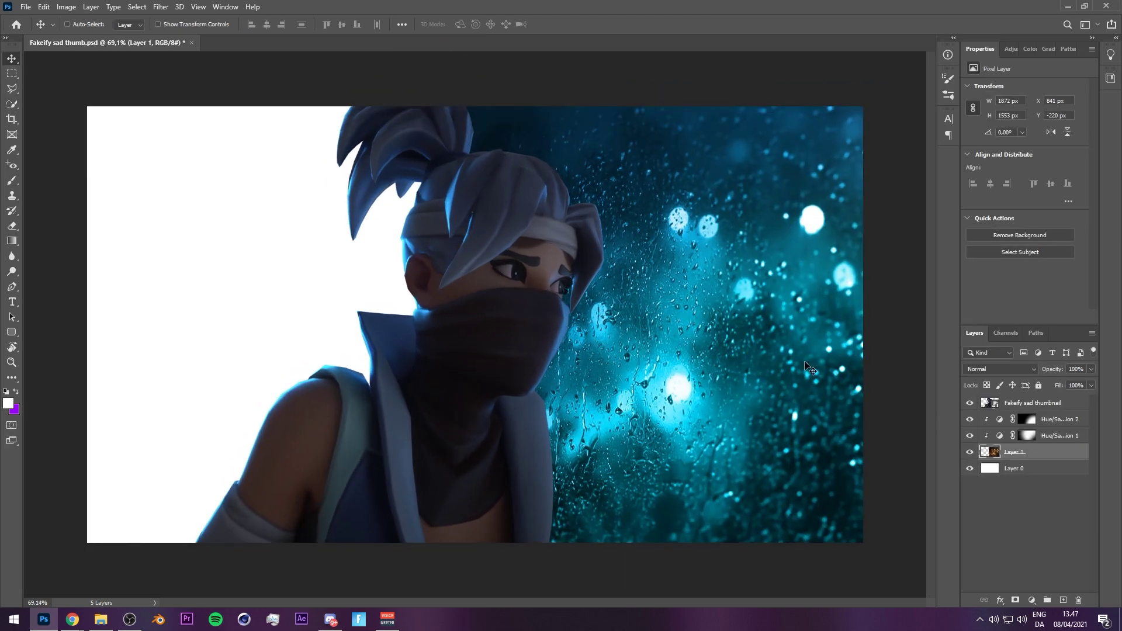
pyautogui.scroll(1, 806, 365)
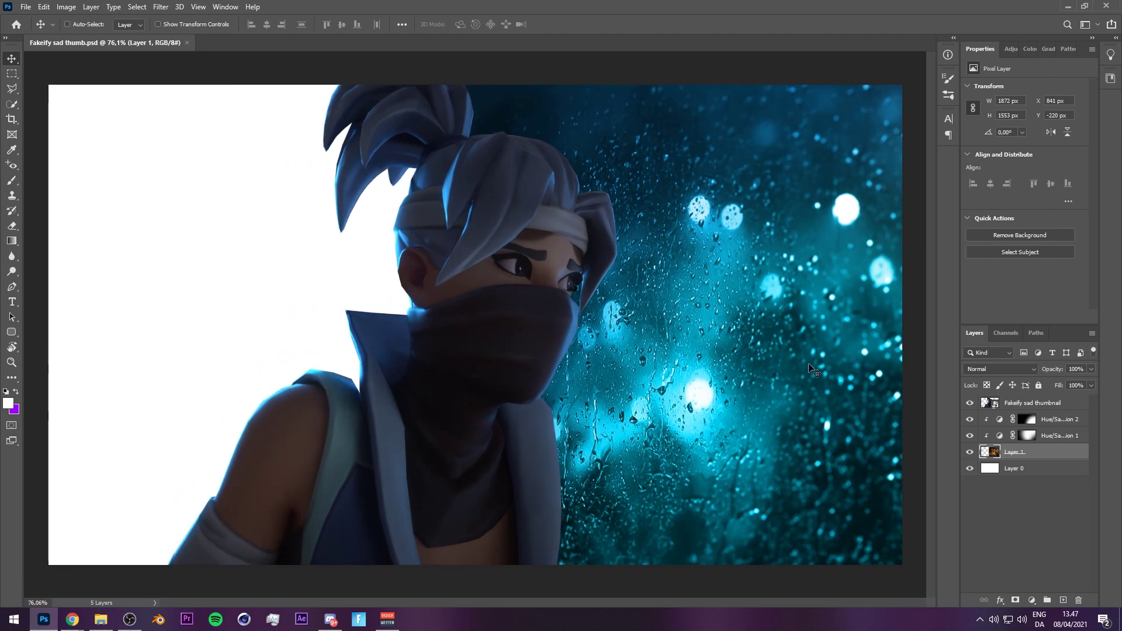
pyautogui.click(1024, 403)
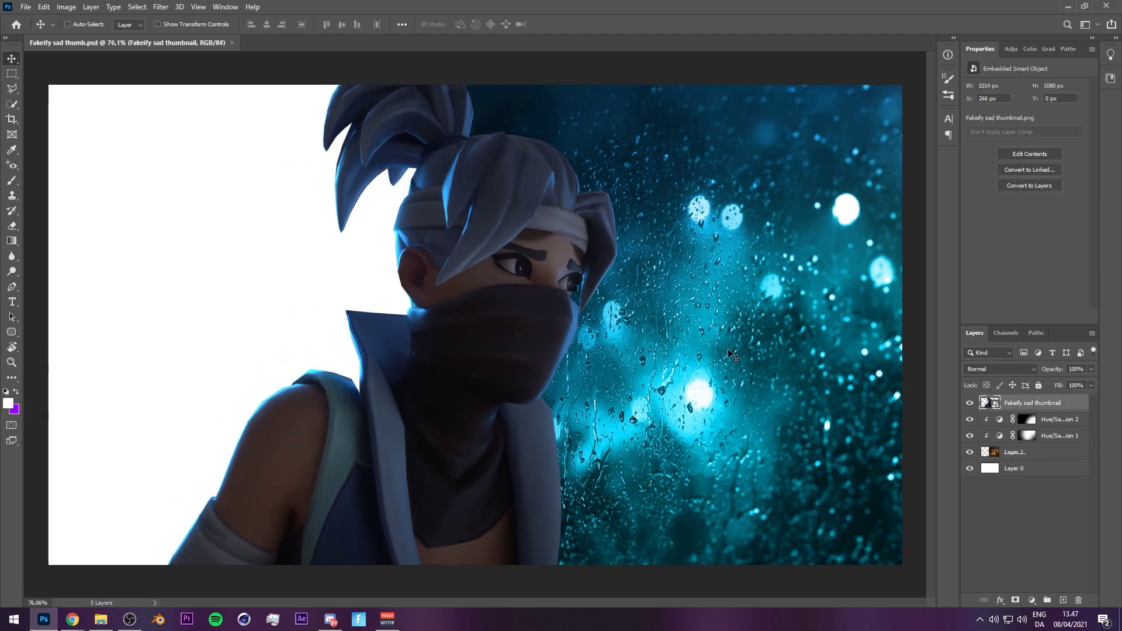
pyautogui.click(1063, 600)
pyautogui.click(996, 369)
pyautogui.click(1013, 436)
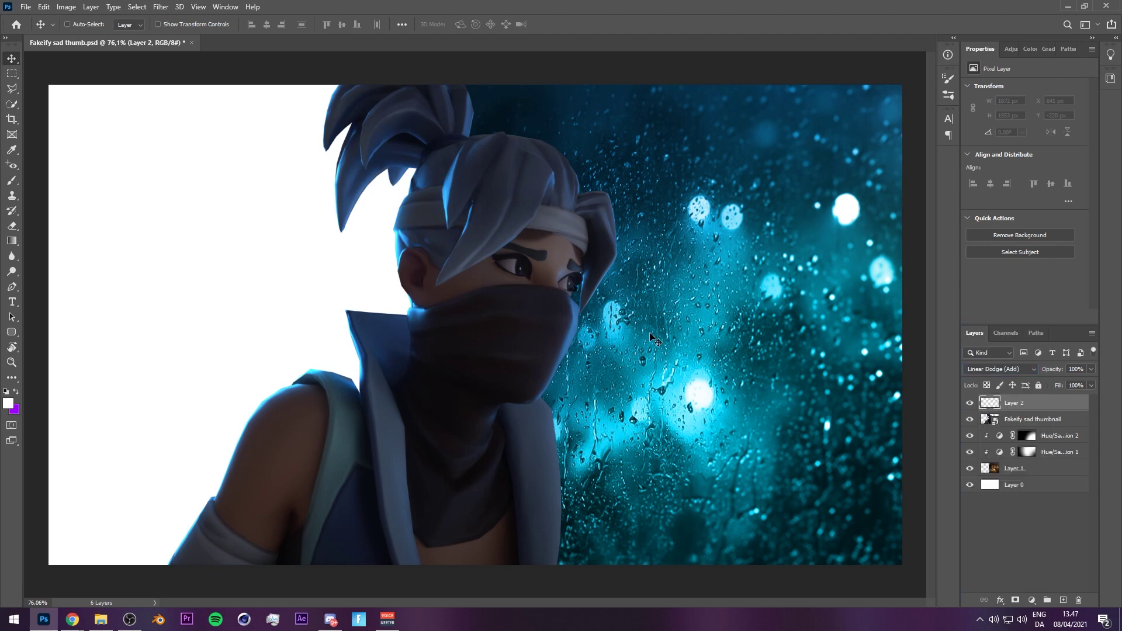
# Set the foreground color to bright blue 008aff.
pyautogui.click(13, 406)
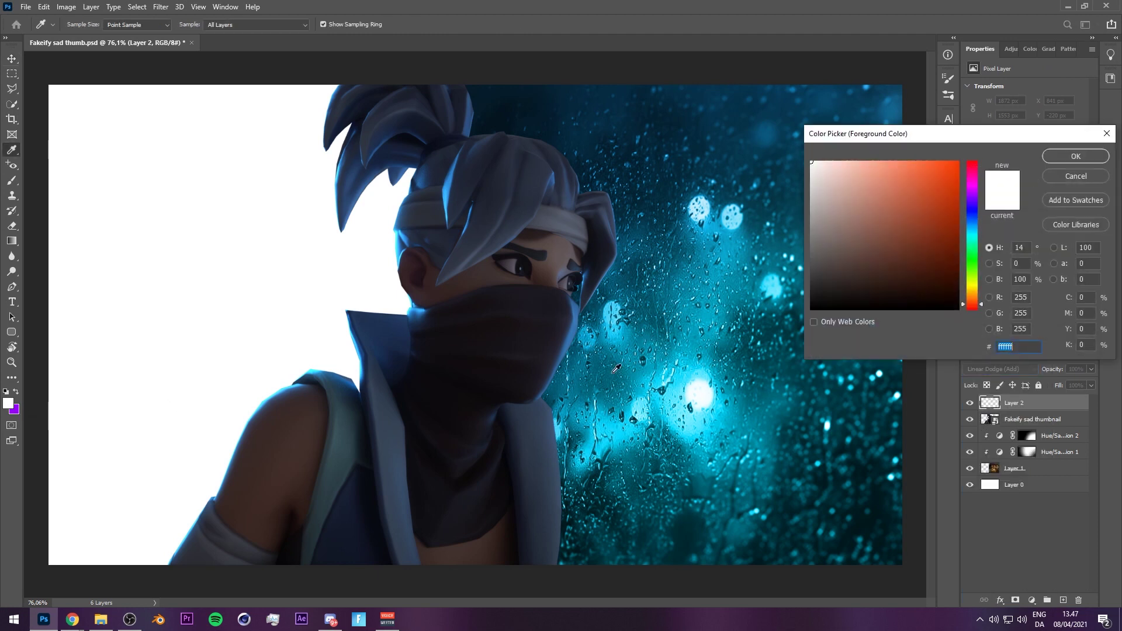
pyautogui.write('007eff')
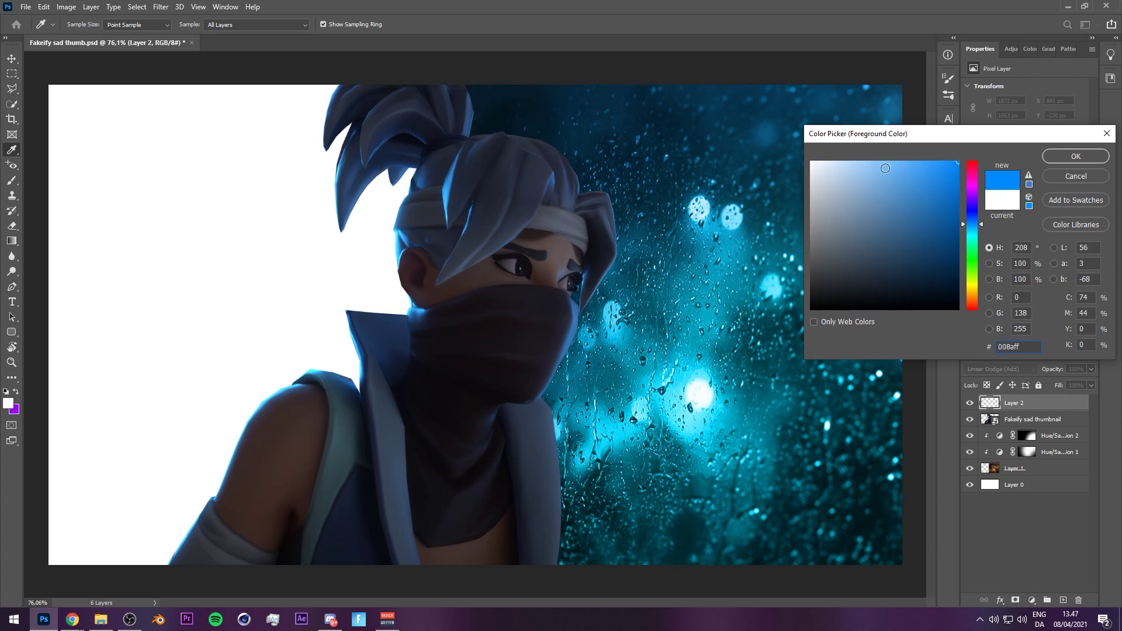
pyautogui.click(1076, 155)
# Paint a very large soft blue glow over the window and the character's face with the Brush, undoing the extra dab.
pyautogui.press('b')
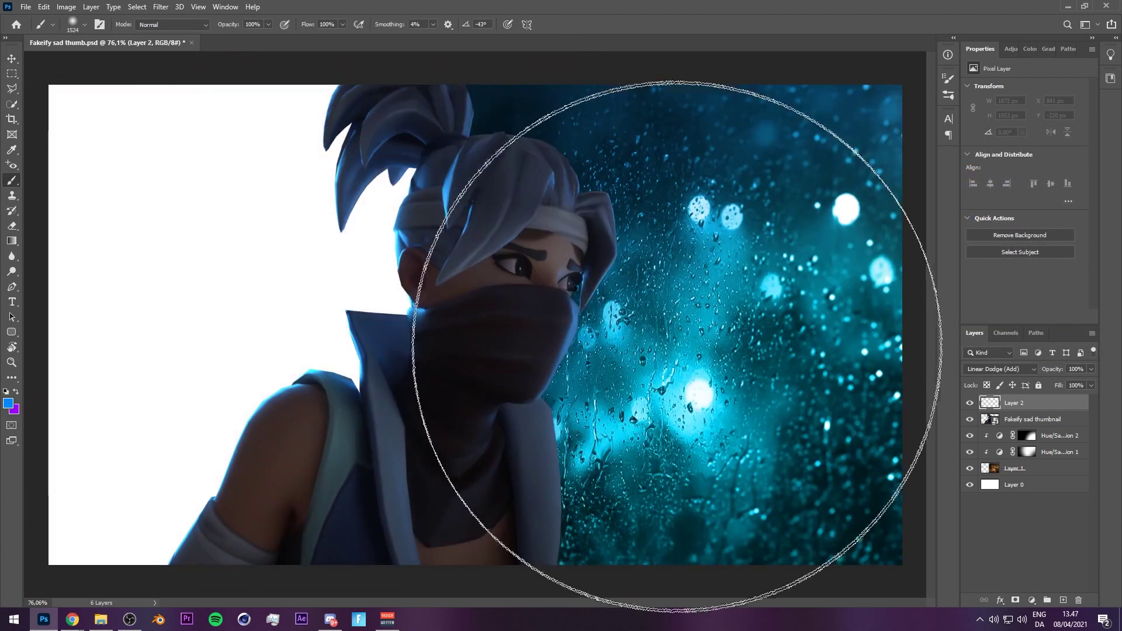
pyautogui.click(677, 346)
pyautogui.moveTo(677, 347)
pyautogui.mouseDown()
pyautogui.moveTo(621, 321)
pyautogui.moveTo(570, 321)
pyautogui.mouseUp()
pyautogui.click(612, 160)
pyautogui.hotkey('ctrl', 'z')
pyautogui.press('[')
pyautogui.press('v')
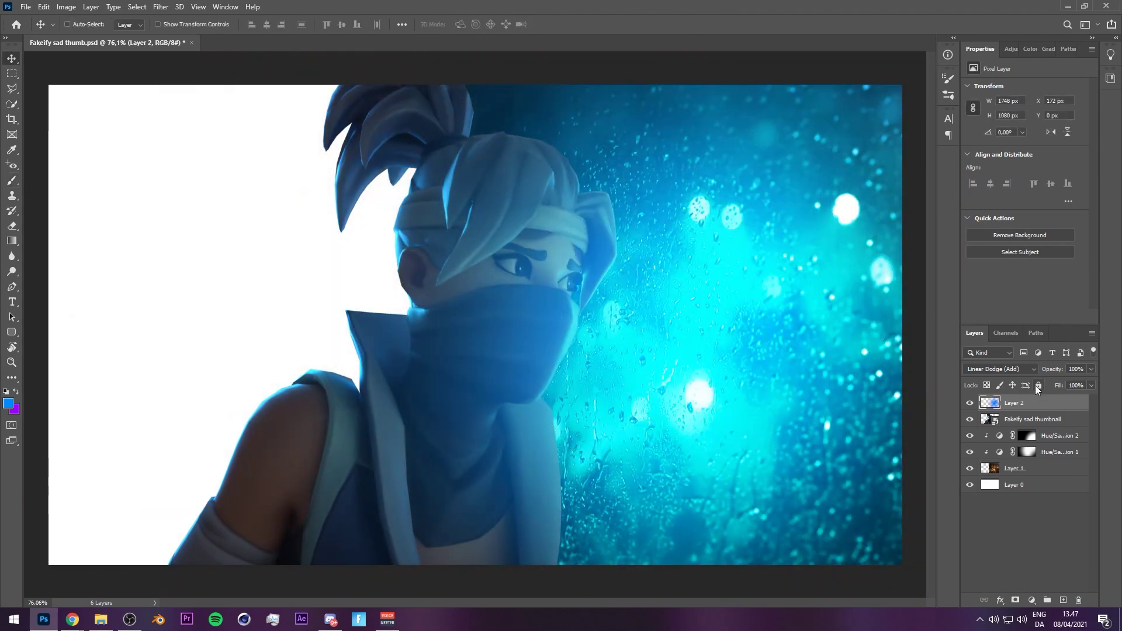
# Reduce the blue glow layer's Fill to 15% and compare the image with and without it.
pyautogui.moveTo(1051, 387); pyautogui.dragTo(1045, 388)
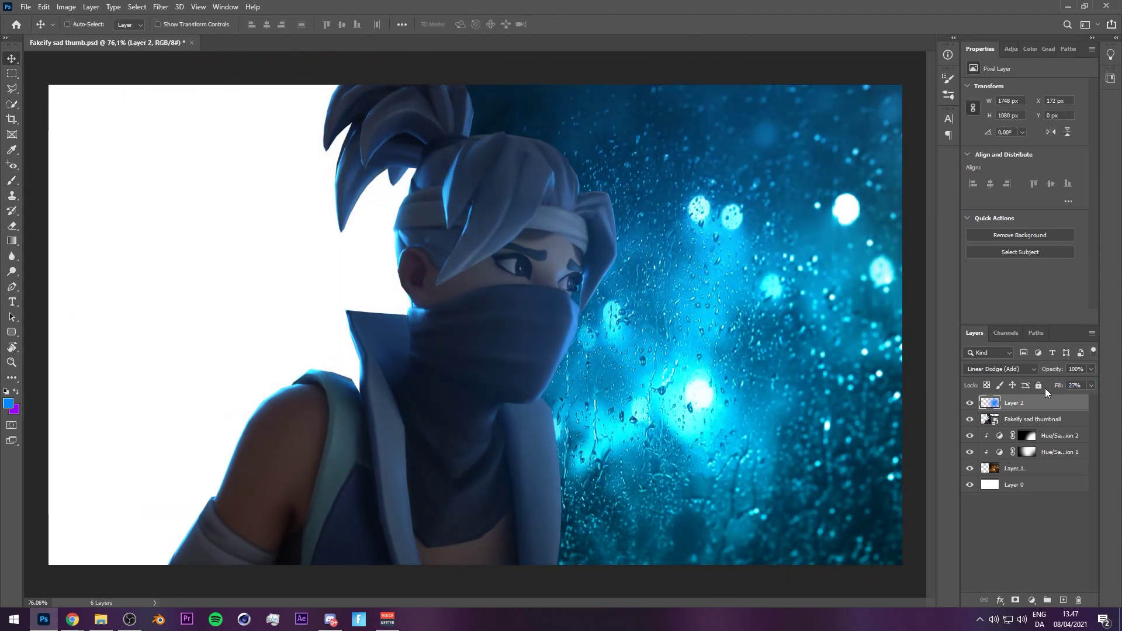
pyautogui.click(970, 404)
pyautogui.click(971, 404)
pyautogui.moveTo(1054, 382); pyautogui.dragTo(1055, 388)
pyautogui.click(969, 403)
pyautogui.click(970, 403)
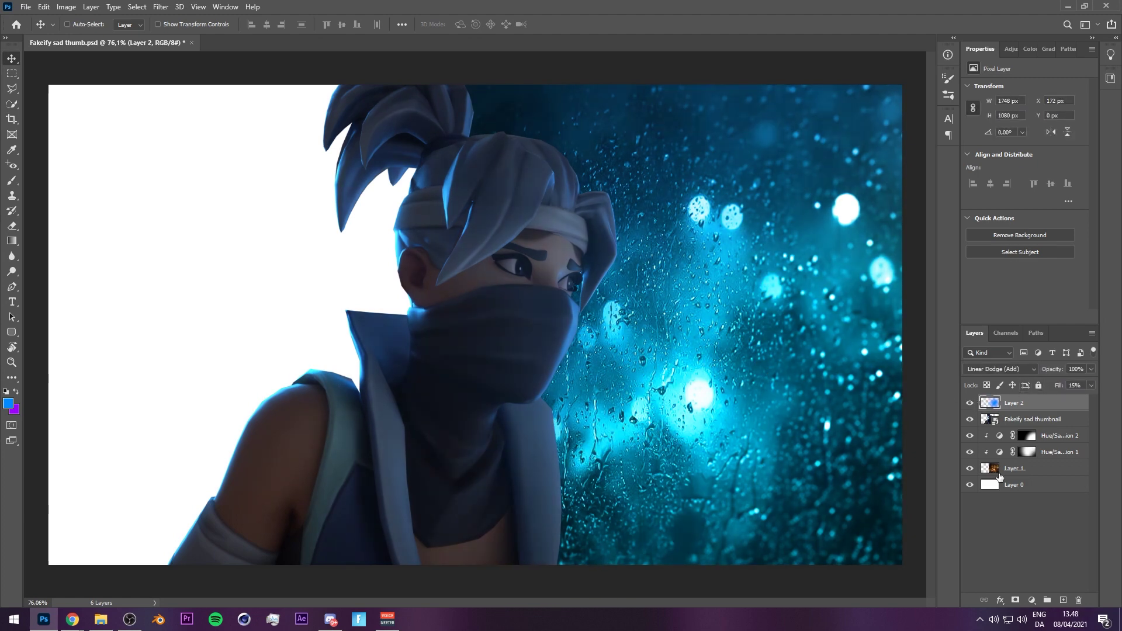
# Add a second Linear Dodge (Add) layer and paint a smaller soft blue glow around the bright light in the window.
pyautogui.click(1063, 600)
pyautogui.click(1000, 369)
pyautogui.click(1012, 439)
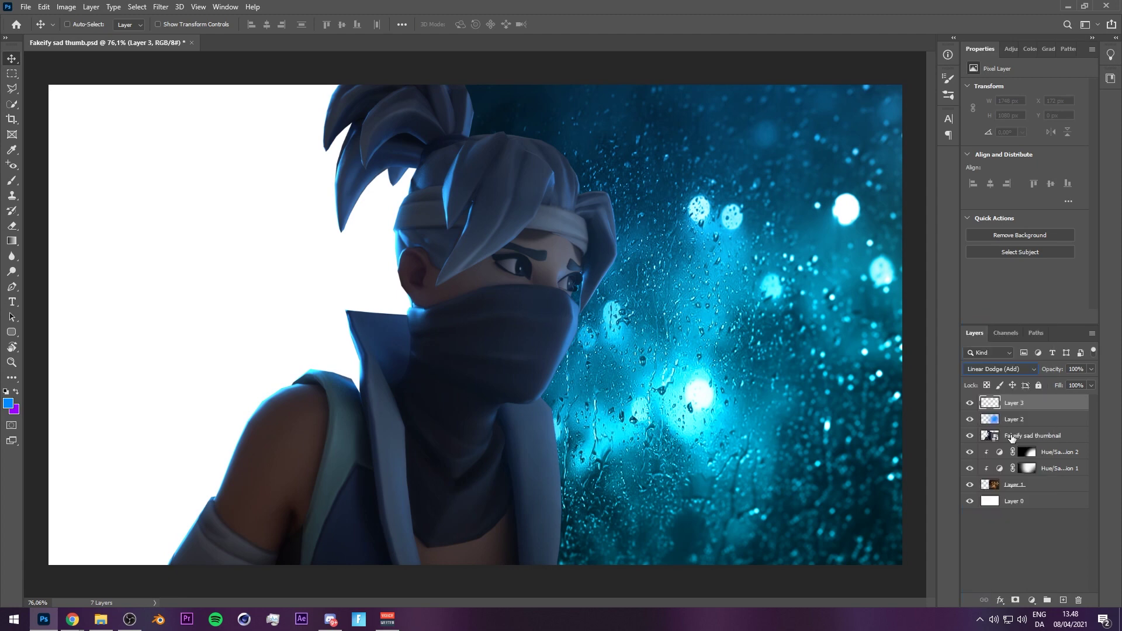
pyautogui.press('b')
pyautogui.click(698, 339)
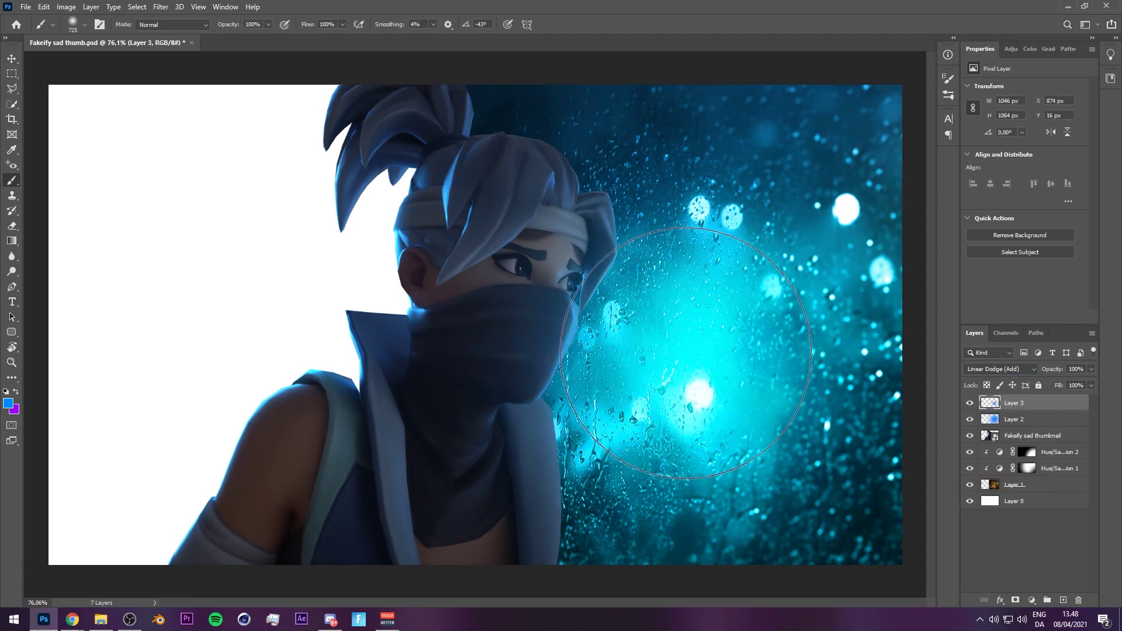
pyautogui.press('v')
# Set the smaller glow layer's Fill to 13%, compare it on and off, and set both glow layers' opacity to 79%.
pyautogui.moveTo(1059, 388); pyautogui.dragTo(1044, 383)
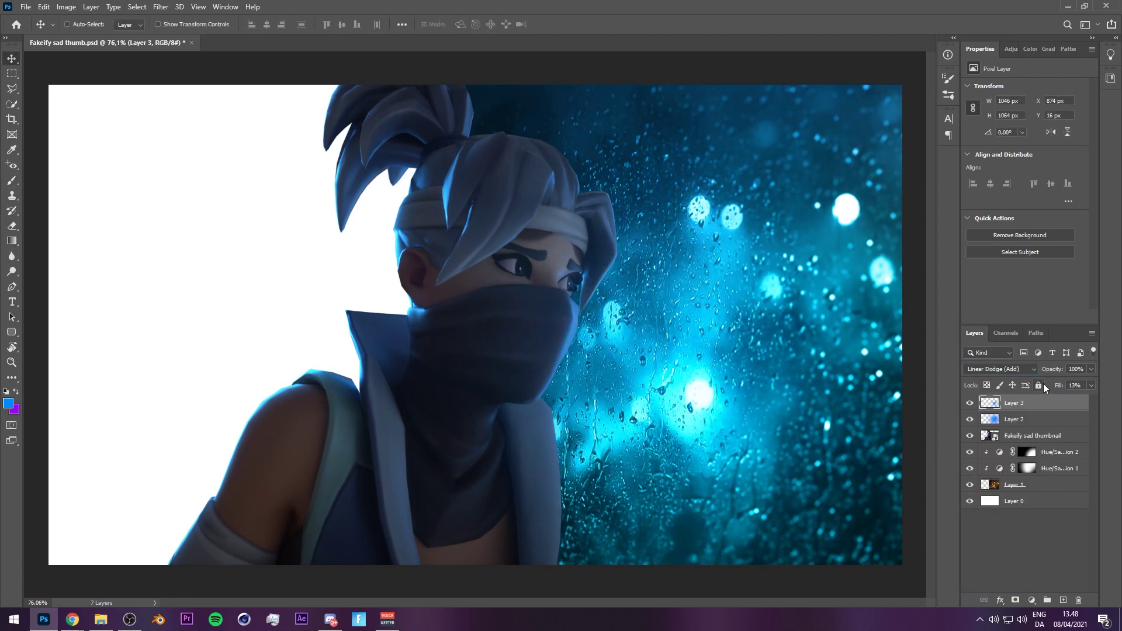
pyautogui.click(970, 402)
pyautogui.click(970, 403)
pyautogui.keyDown('shift'); pyautogui.click(1034, 416); pyautogui.keyUp('shift')
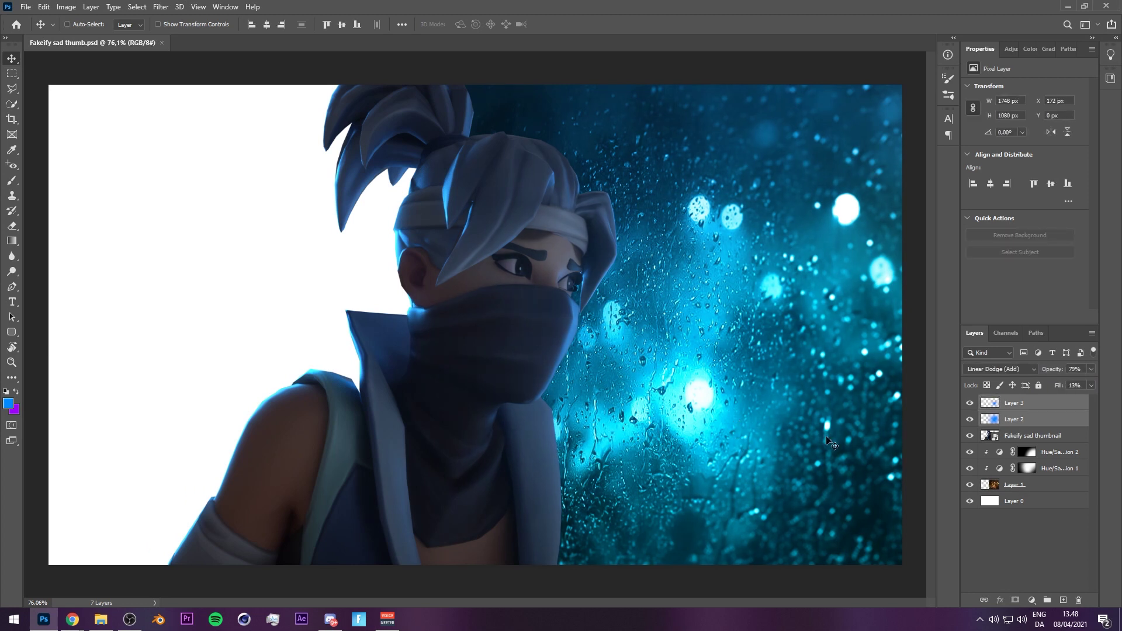
# Add a Color Balance adjustment clipped to the character layer.
pyautogui.press('ctrl')
pyautogui.scroll(10, 600, 390)
pyautogui.moveTo(681, 317); pyautogui.dragTo(748, 372)
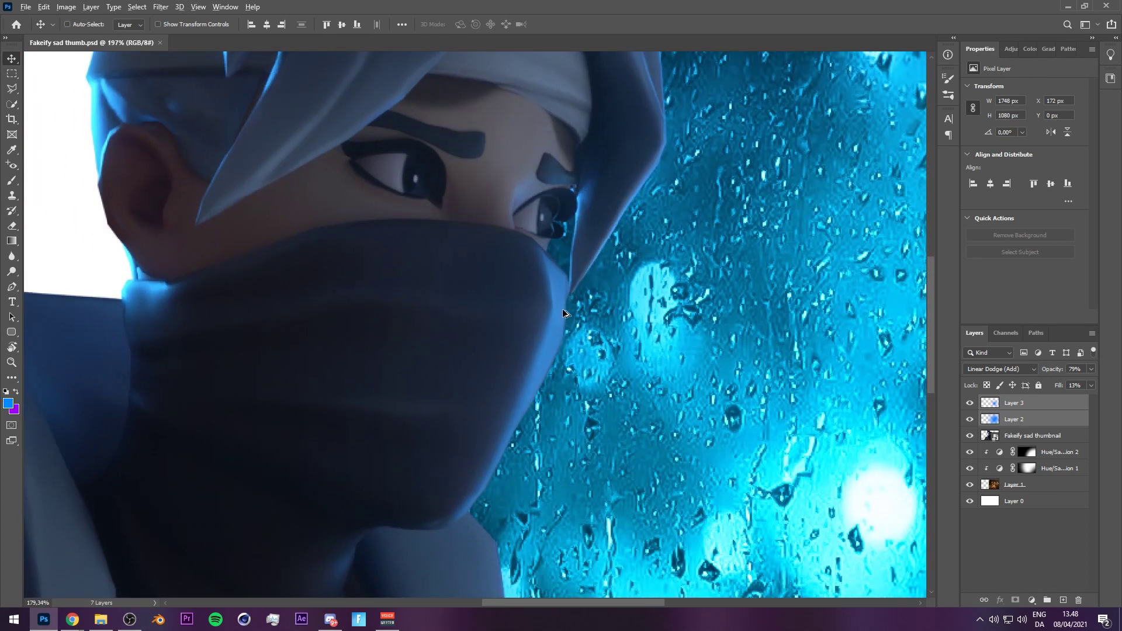
pyautogui.scroll(-5, 565, 305)
pyautogui.click(1034, 436)
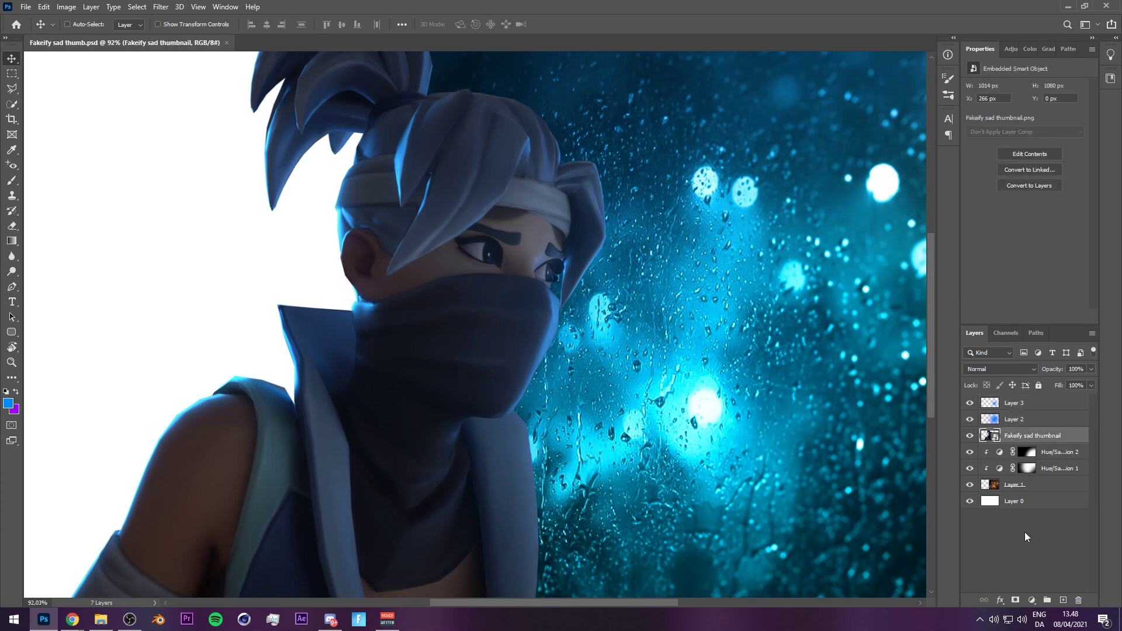
pyautogui.click(1026, 600)
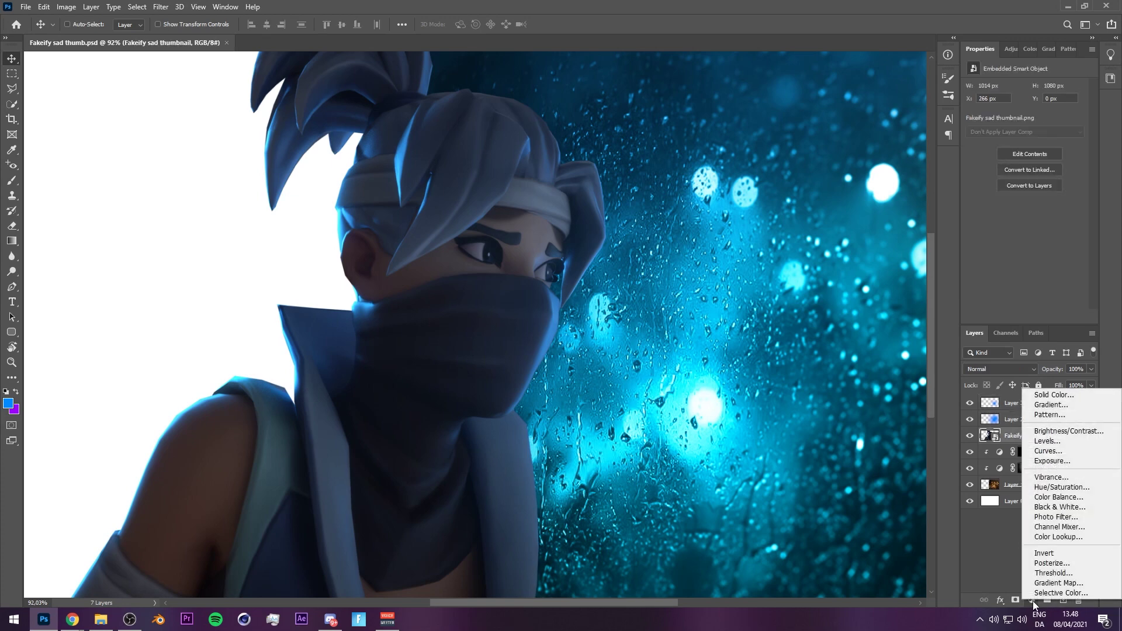
pyautogui.click(1075, 499)
pyautogui.keyDown('alt'); pyautogui.click(1023, 443); pyautogui.keyUp('alt')
# Shift the character's midtones to about +6 blue and slightly toward cyan, and nudge the highlights toward blue.
pyautogui.scroll(-3, 636, 394)
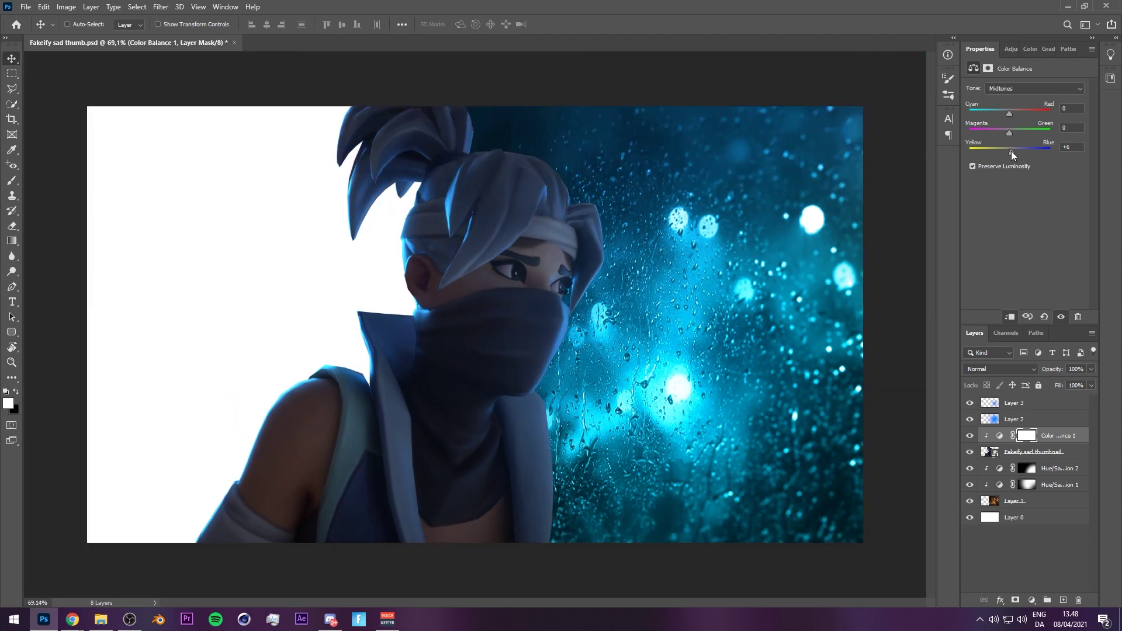
pyautogui.click(1005, 111)
pyautogui.click(1006, 88)
pyautogui.click(1011, 115)
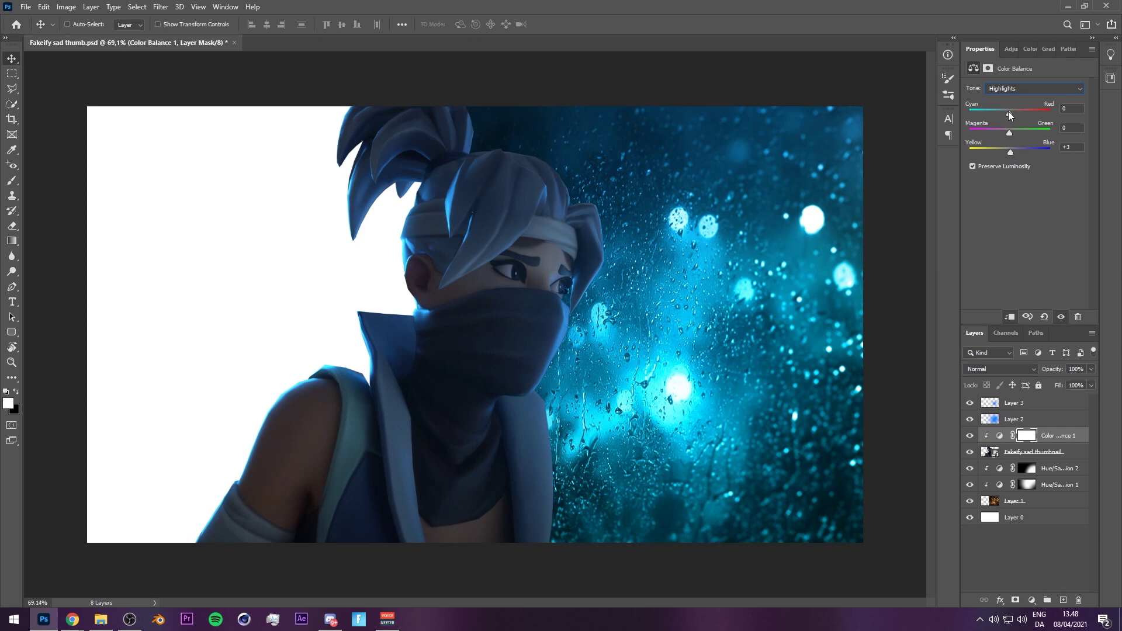
# Set the Color Balance shadows to -4 cyan and +4 blue, reduce the adjustment's opacity to 67%, and compare it on and off.
pyautogui.click(1019, 89)
pyautogui.click(1016, 98)
pyautogui.click(970, 436)
pyautogui.click(970, 436)
pyautogui.click(969, 436)
pyautogui.click(969, 436)
# Add a Photo Filter adjustment clipped to the character layer and set its filter color to a saturated bright blue.
pyautogui.scroll(1, 812, 377)
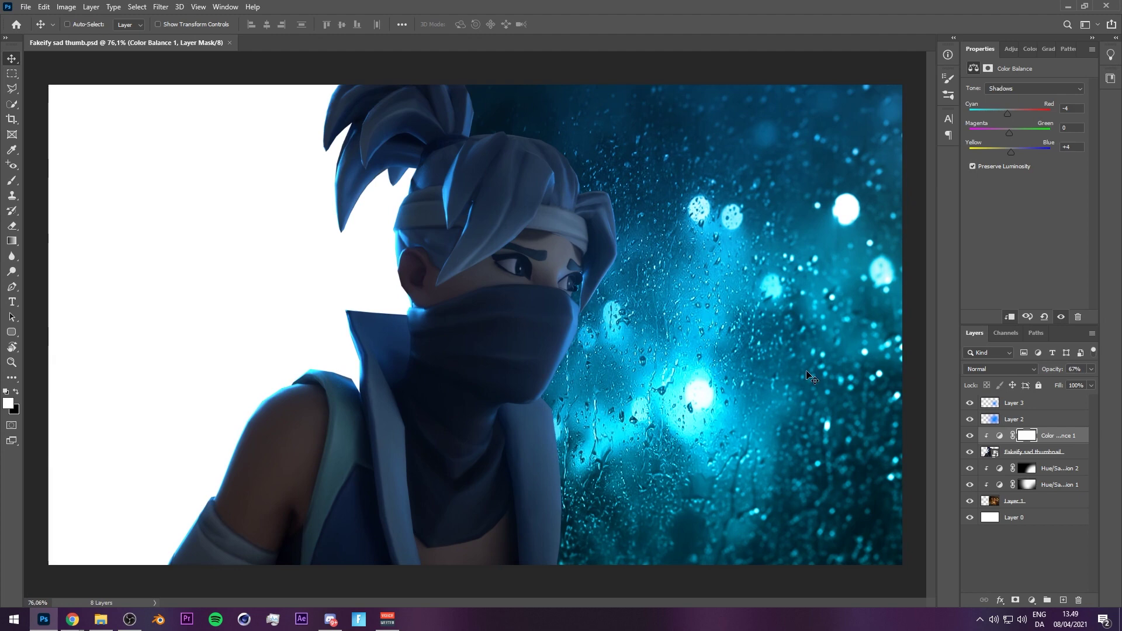
pyautogui.click(1034, 600)
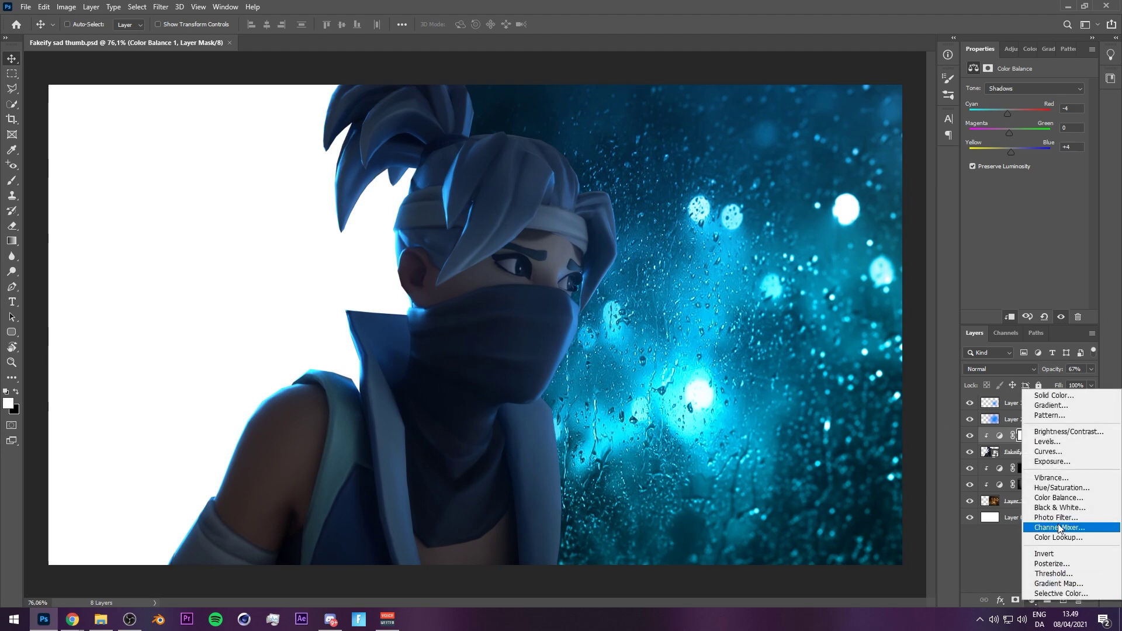
pyautogui.click(1046, 528)
pyautogui.click(1005, 105)
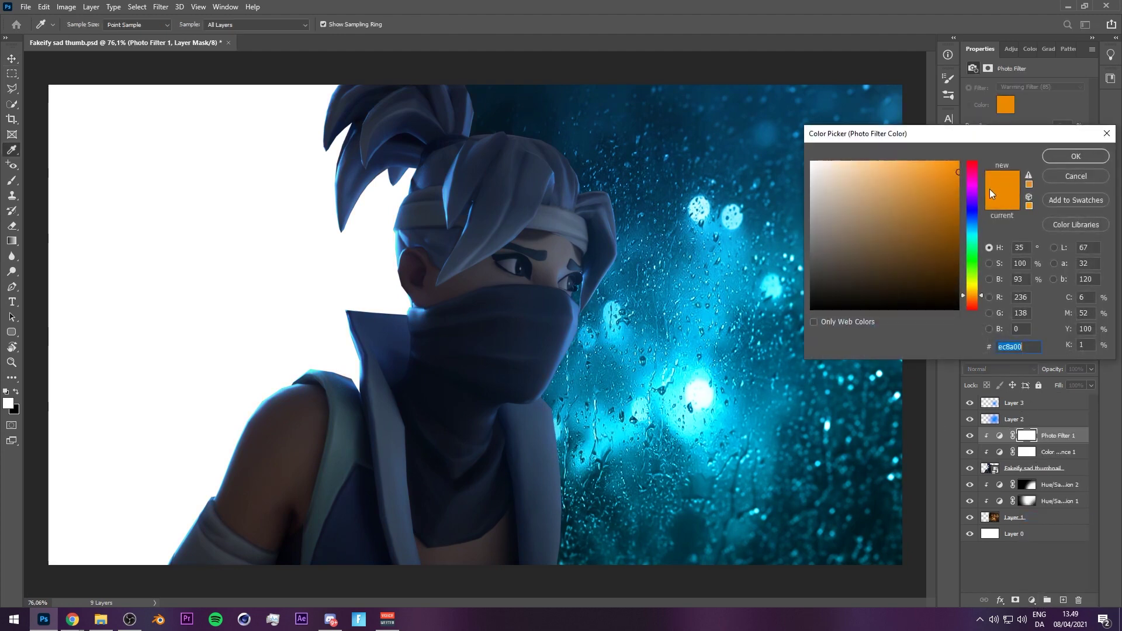
pyautogui.moveTo(972, 213); pyautogui.dragTo(974, 227)
pyautogui.click(1048, 159)
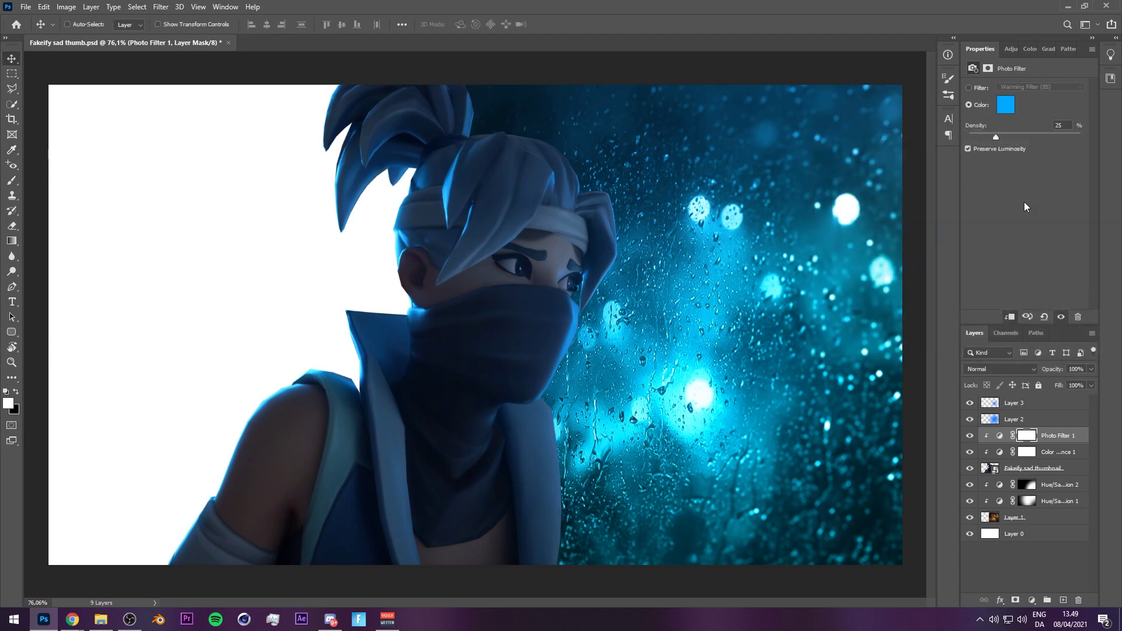
# Set the Photo Filter's density to 7% and compare the adjustment on and off.
pyautogui.click(970, 437)
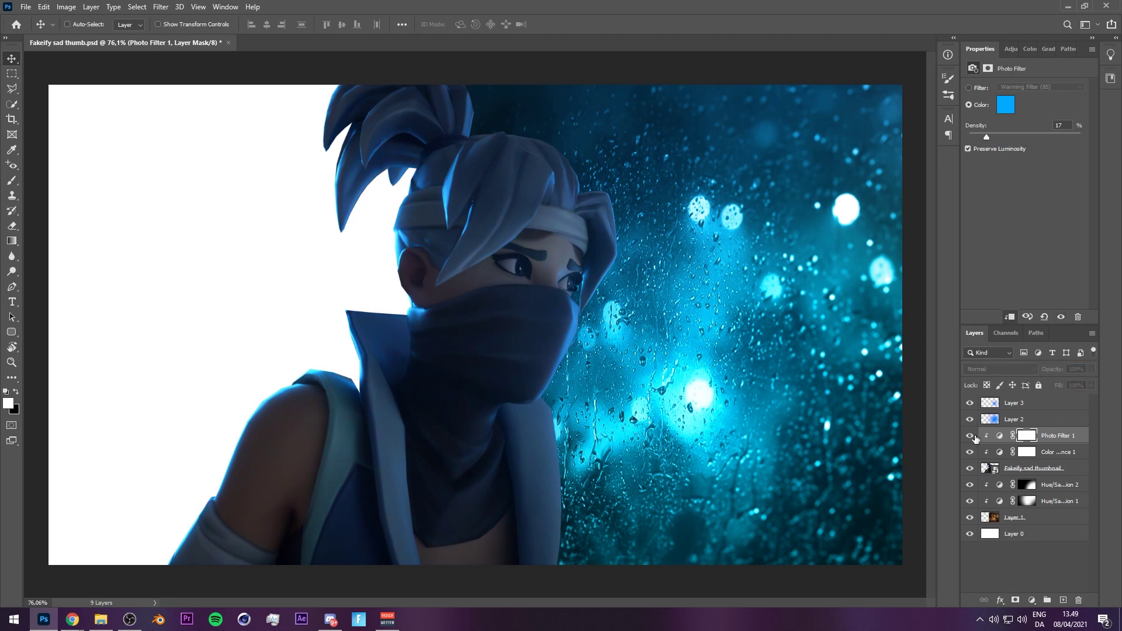
pyautogui.scroll(-2, 881, 335)
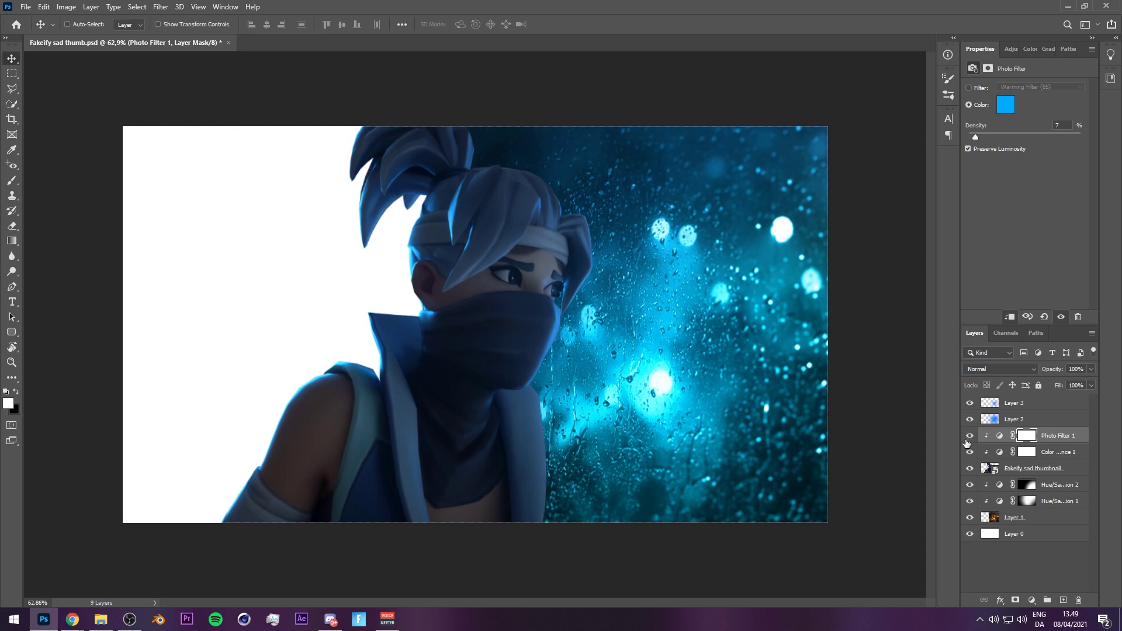
pyautogui.scroll(2, 875, 384)
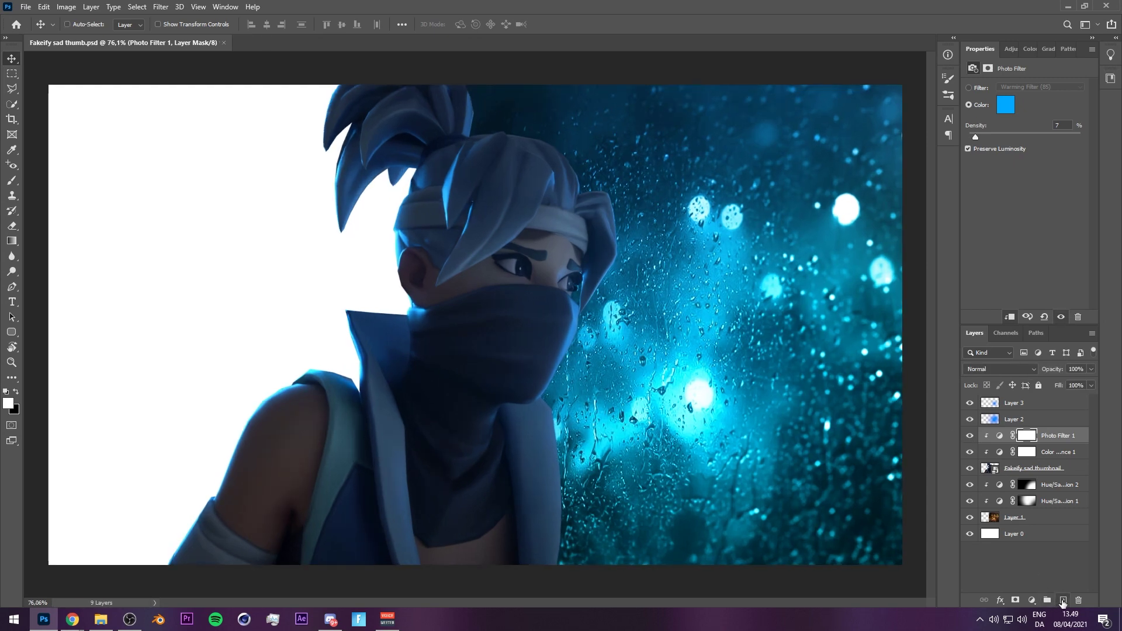
# Add a new empty layer above the Photo Filter and clip it to the character.
pyautogui.click(1062, 601)
pyautogui.keyDown('alt'); pyautogui.click(963, 444); pyautogui.keyUp('alt')
pyautogui.scroll(-1, 755, 388)
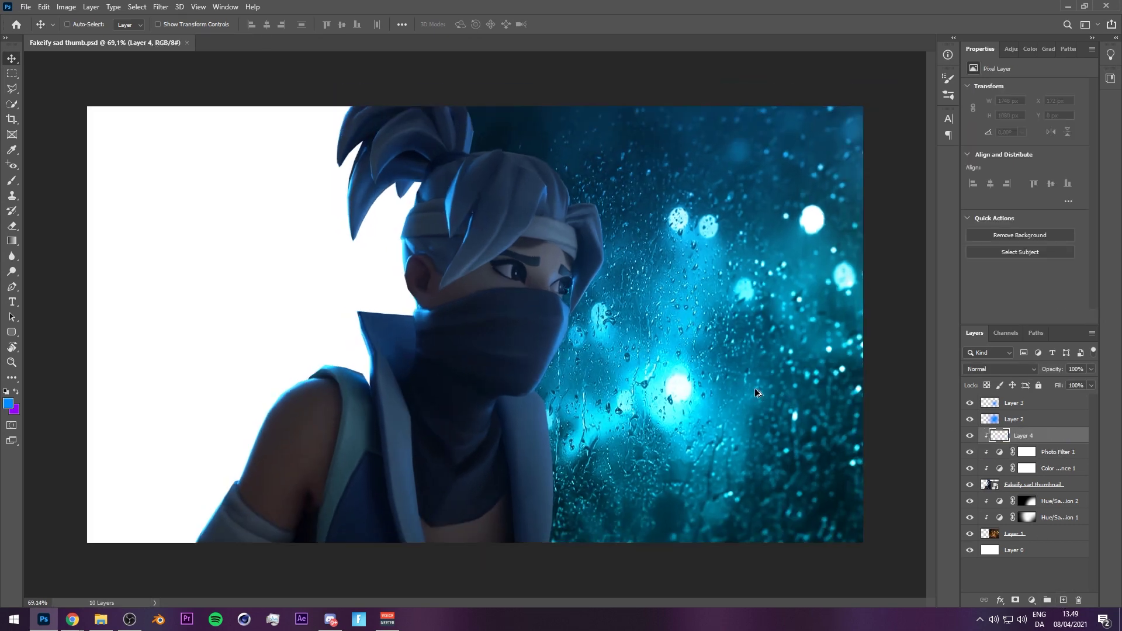
pyautogui.scroll(1, 700, 384)
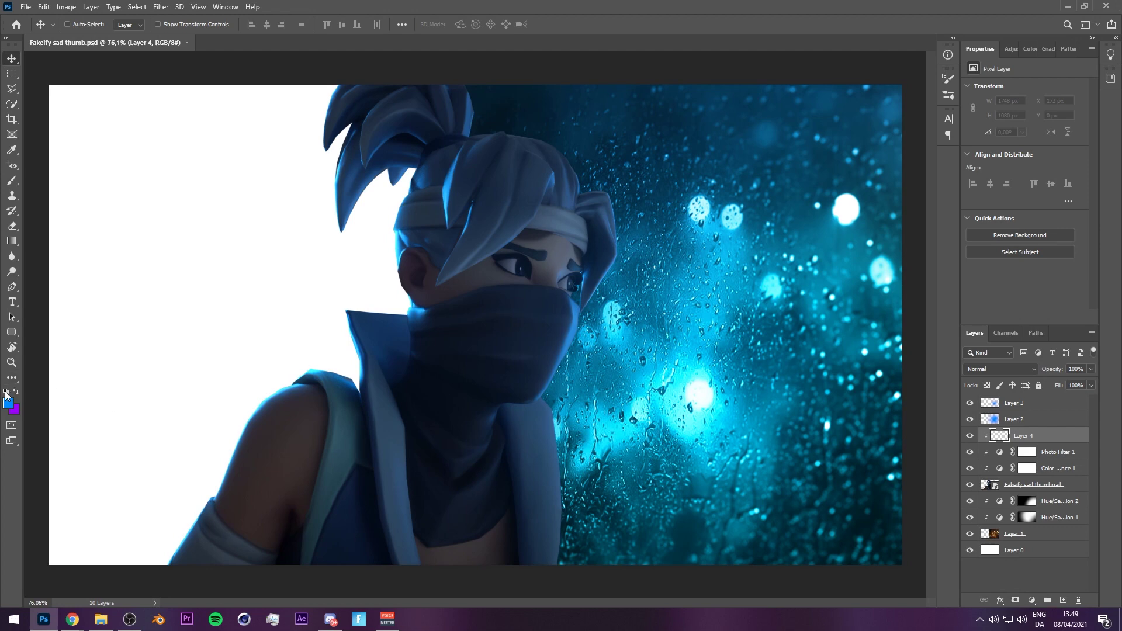
# Ready a smaller soft white brush and set the new clipped layer's blend mode to Overlay.
pyautogui.press('b')
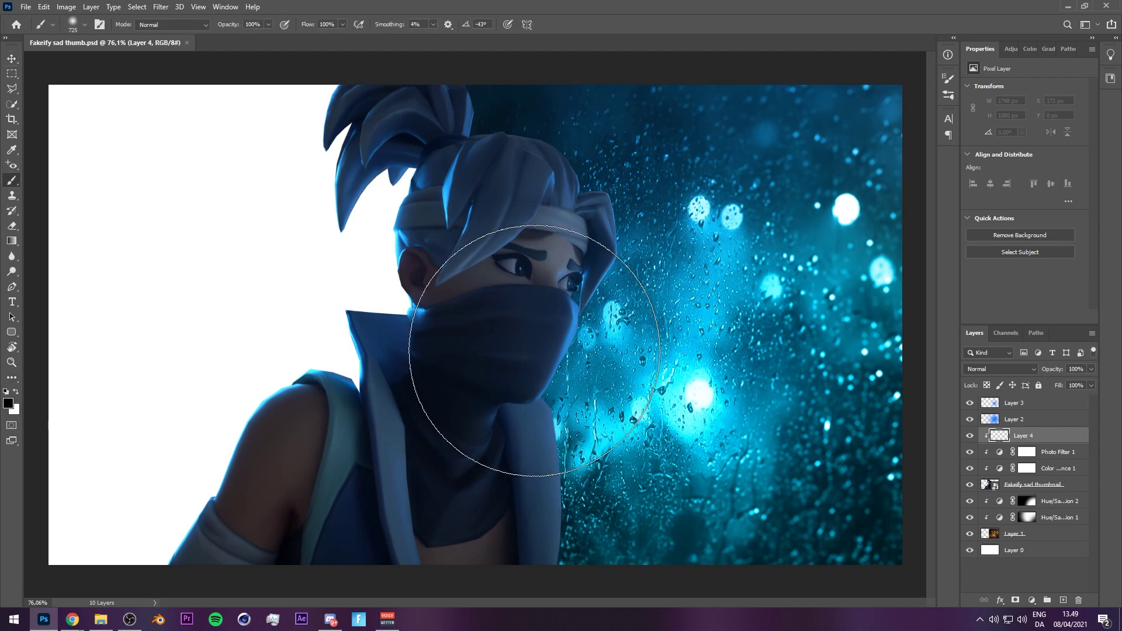
pyautogui.press('x')
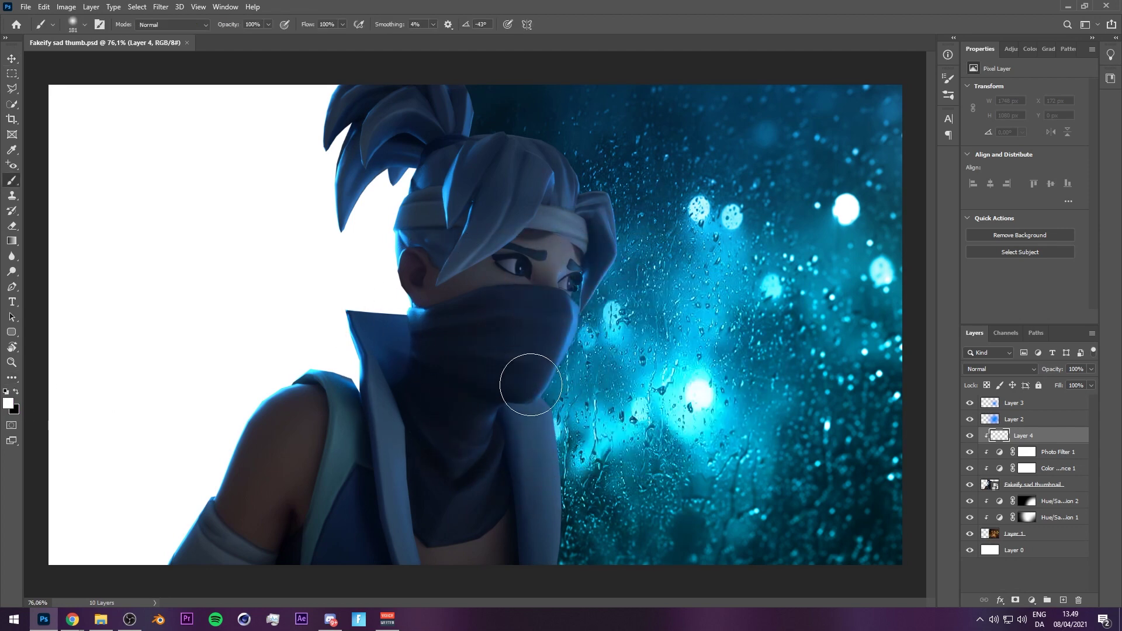
pyautogui.scroll(4, 615, 415)
pyautogui.click(1004, 371)
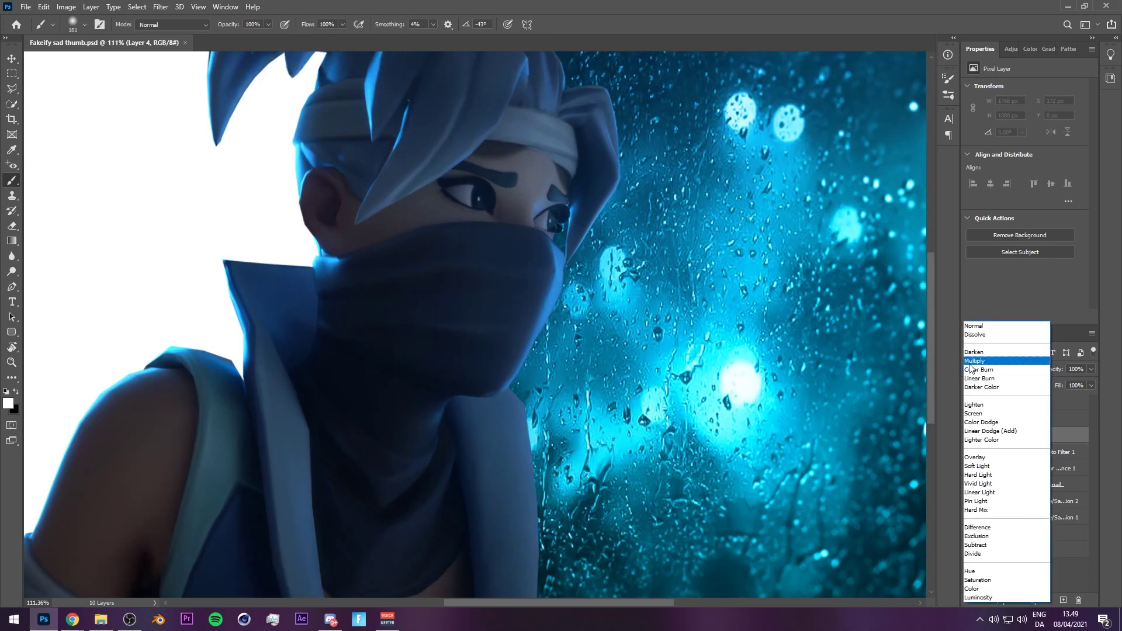
pyautogui.click(1005, 470)
# Paint a soft white highlight along the jacket edge that faces the rainy window.
pyautogui.scroll(8, 537, 515)
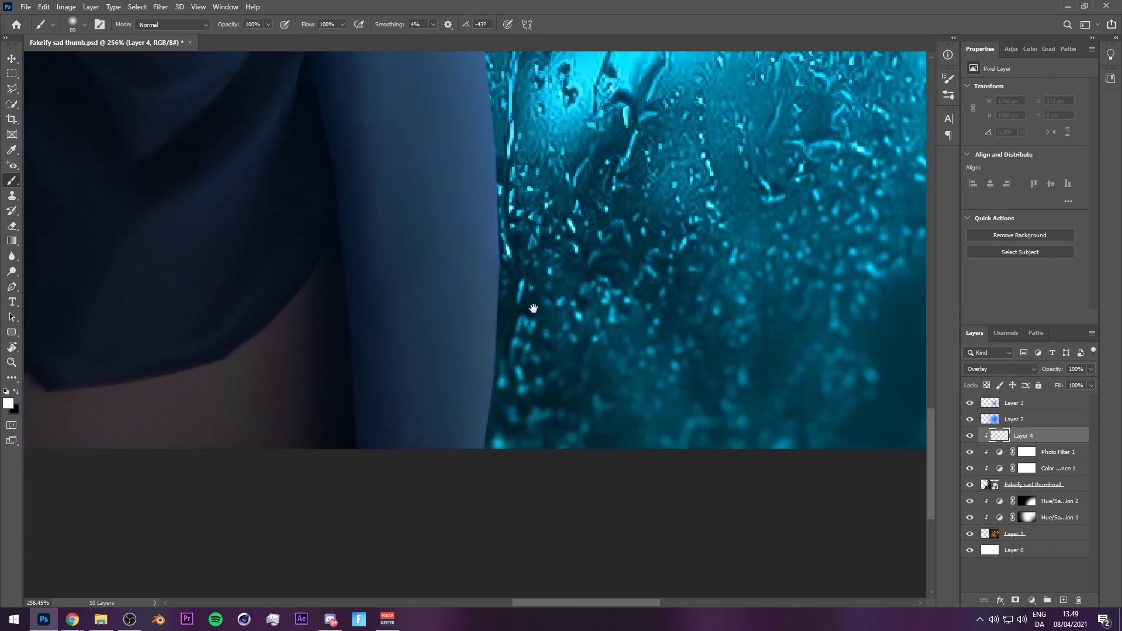
pyautogui.moveTo(526, 379)
pyautogui.mouseDown()
pyautogui.moveTo(486, 386)
pyautogui.moveTo(499, 334)
pyautogui.mouseUp()
pyautogui.scroll(-1, 491, 287)
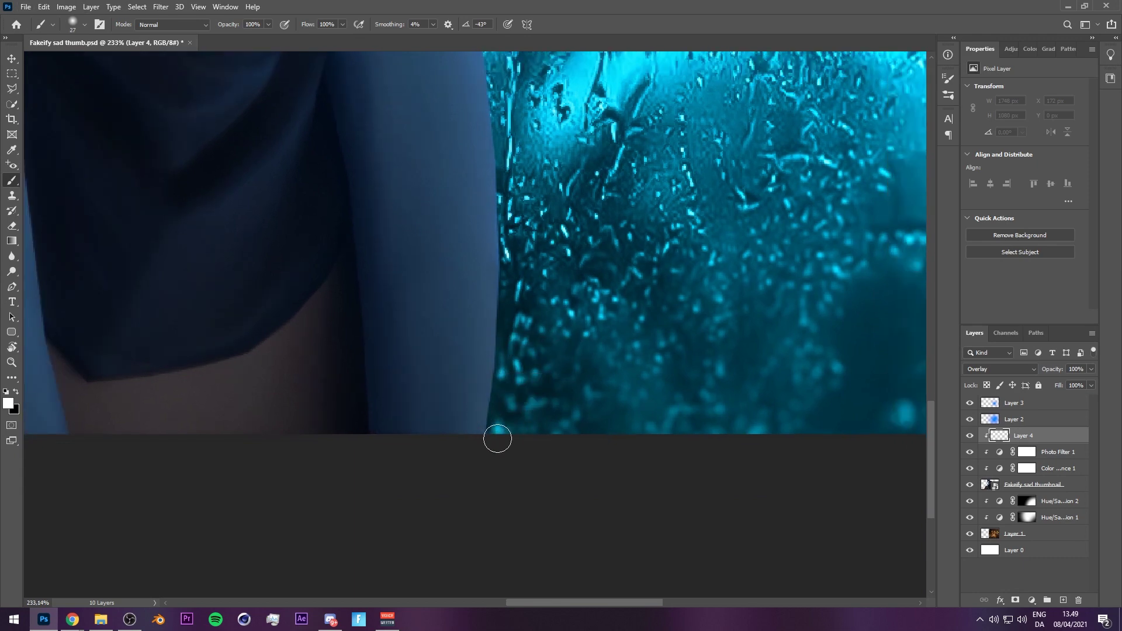
pyautogui.moveTo(496, 431); pyautogui.dragTo(488, 446)
pyautogui.moveTo(507, 386)
pyautogui.mouseDown()
pyautogui.moveTo(512, 224)
pyautogui.moveTo(542, 452)
pyautogui.moveTo(544, 300)
pyautogui.moveTo(559, 398)
pyautogui.mouseUp()
pyautogui.moveTo(539, 310)
pyautogui.mouseDown()
pyautogui.moveTo(544, 442)
pyautogui.moveTo(531, 323)
pyautogui.moveTo(544, 534)
pyautogui.mouseUp()
pyautogui.moveTo(539, 471)
pyautogui.mouseDown()
pyautogui.moveTo(516, 275)
pyautogui.moveTo(532, 419)
pyautogui.mouseUp()
pyautogui.moveTo(514, 167)
pyautogui.mouseDown()
pyautogui.moveTo(547, 335)
pyautogui.moveTo(523, 554)
pyautogui.mouseUp()
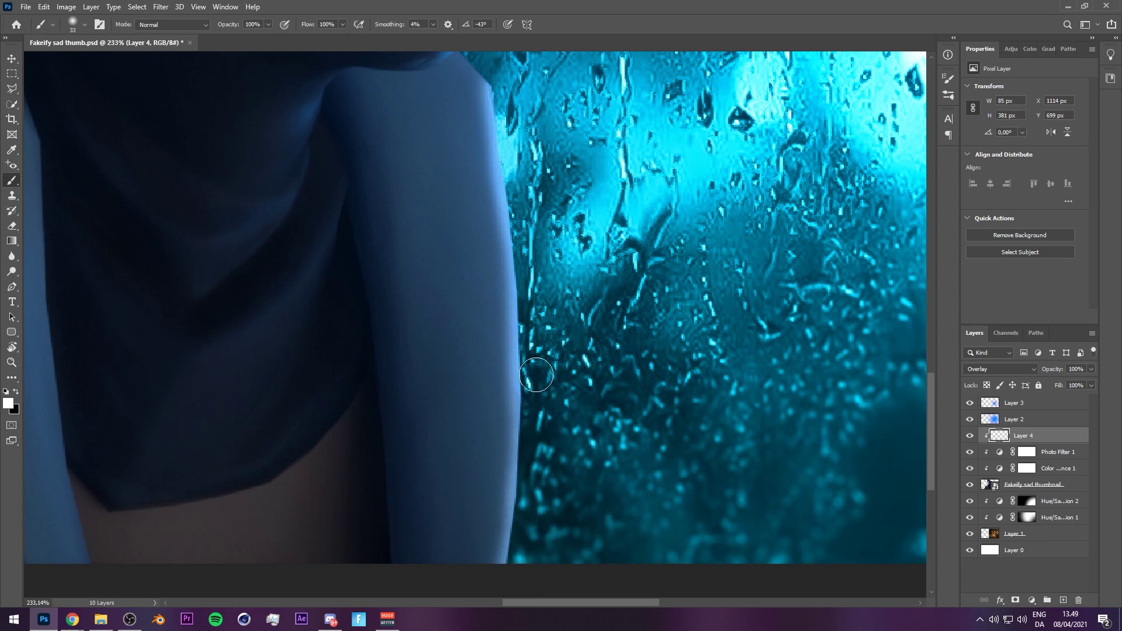
# Paint white rim light with a smaller brush up the mask's window-facing edge and the front hair strand.
pyautogui.scroll(5, 539, 405)
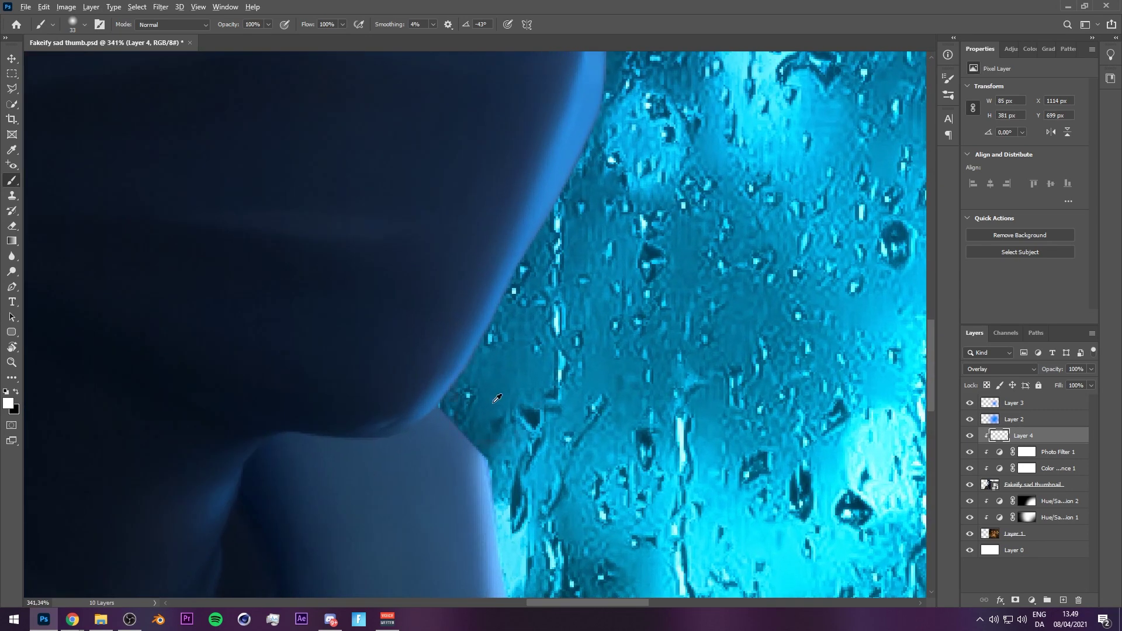
pyautogui.press('[')
pyautogui.moveTo(497, 437)
pyautogui.mouseDown()
pyautogui.moveTo(471, 447)
pyautogui.moveTo(450, 413)
pyautogui.moveTo(479, 454)
pyautogui.moveTo(449, 411)
pyautogui.moveTo(516, 311)
pyautogui.mouseUp()
pyautogui.moveTo(493, 358); pyautogui.dragTo(543, 245)
pyautogui.moveTo(584, 196)
pyautogui.mouseDown()
pyautogui.moveTo(552, 390)
pyautogui.moveTo(566, 298)
pyautogui.mouseUp()
pyautogui.moveTo(570, 353)
pyautogui.mouseDown()
pyautogui.moveTo(606, 216)
pyautogui.moveTo(528, 423)
pyautogui.moveTo(656, 207)
pyautogui.moveTo(564, 374)
pyautogui.moveTo(630, 264)
pyautogui.moveTo(589, 170)
pyautogui.mouseUp()
pyautogui.moveTo(589, 180); pyautogui.dragTo(584, 317)
pyautogui.moveTo(576, 367); pyautogui.dragTo(551, 203)
# Extend the rim highlight over the front hair and along the top of the head with a soft brush.
pyautogui.keyDown('alt'); pyautogui.rightClick(555, 202); pyautogui.keyUp('alt')
pyautogui.moveTo(515, 159)
pyautogui.mouseDown()
pyautogui.moveTo(472, 148)
pyautogui.moveTo(508, 253)
pyautogui.moveTo(486, 259)
pyautogui.moveTo(416, 117)
pyautogui.mouseUp()
pyautogui.keyDown('alt'); pyautogui.rightClick(501, 238); pyautogui.keyUp('alt')
pyautogui.scroll(-3, 485, 205)
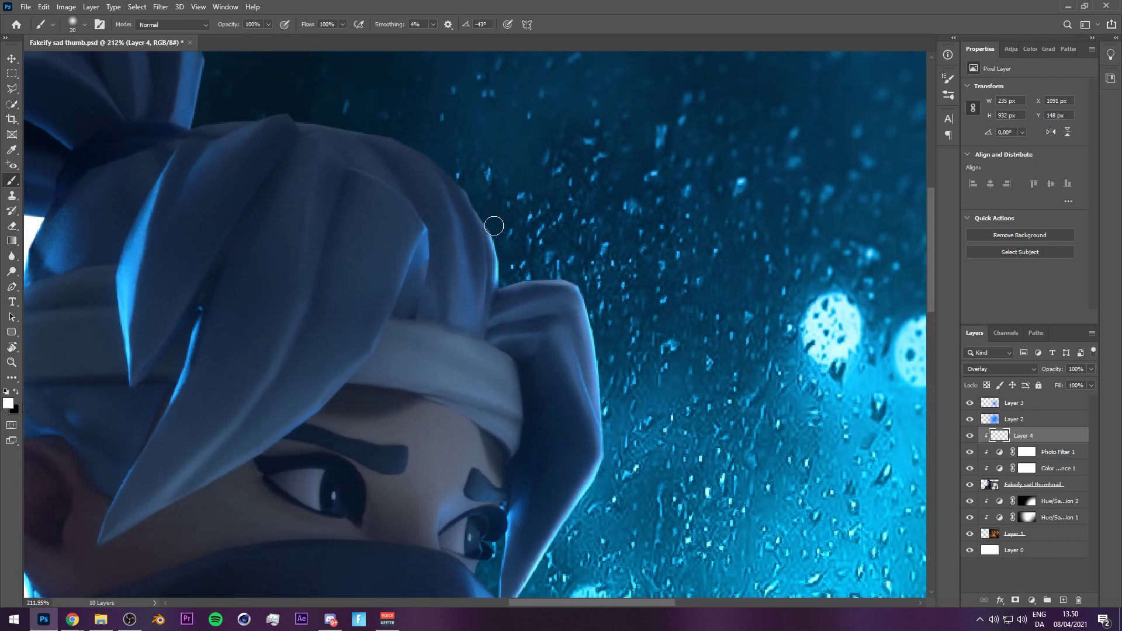
pyautogui.moveTo(449, 161); pyautogui.dragTo(381, 125)
pyautogui.scroll(-2, 512, 225)
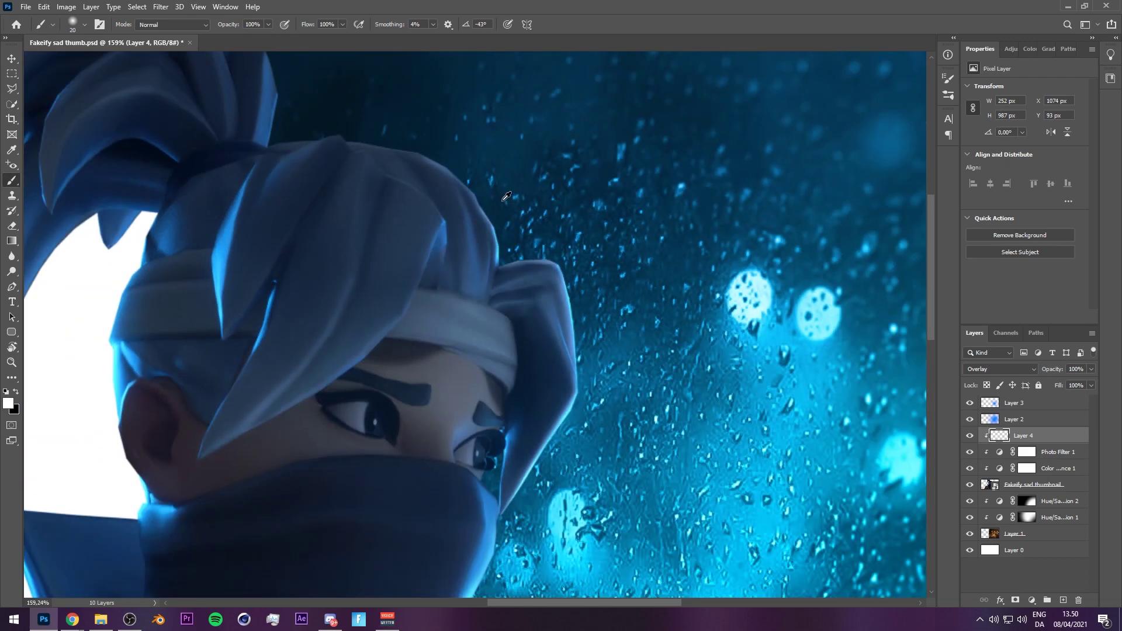
pyautogui.scroll(3, 527, 257)
pyautogui.moveTo(545, 293); pyautogui.dragTo(457, 132)
# Shrink the brush and paint fine highlights around the far eye's lashes, the cheek and the mask's upper edge.
pyautogui.scroll(6, 444, 336)
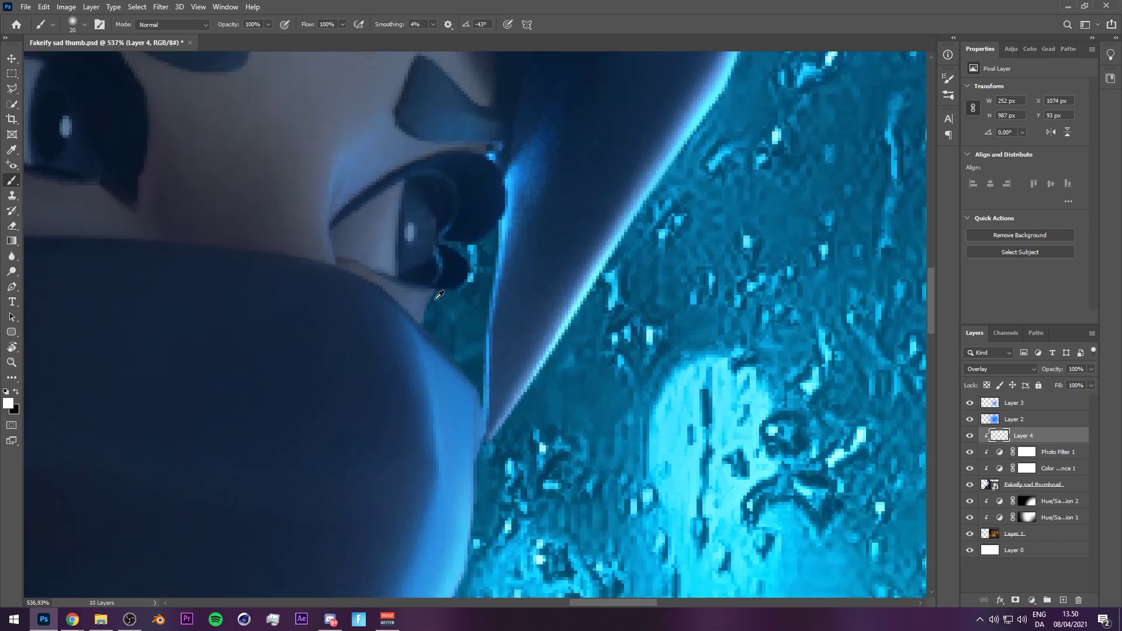
pyautogui.press('[')
pyautogui.press('[')
pyautogui.press('[')
pyautogui.press('[')
pyautogui.press('[')
pyautogui.press('[')
pyautogui.press('[')
pyautogui.press('[')
pyautogui.press('[')
pyautogui.press('[')
pyautogui.press('[')
pyautogui.press(']')
pyautogui.press(']')
pyautogui.press(']')
pyautogui.press(']')
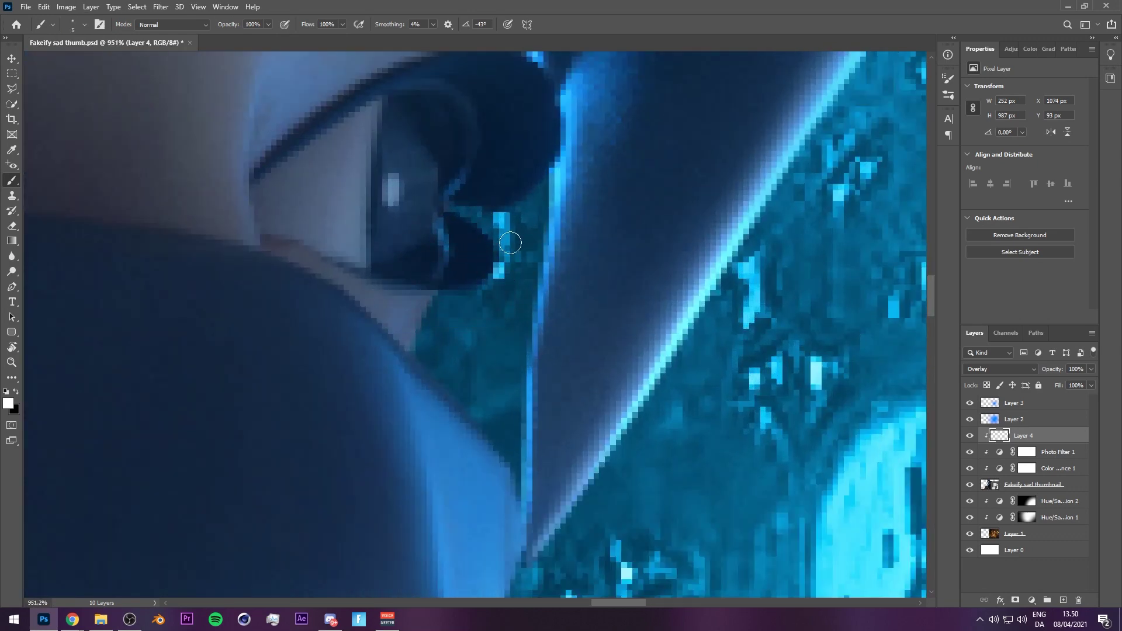
pyautogui.moveTo(516, 205)
pyautogui.mouseDown()
pyautogui.moveTo(536, 181)
pyautogui.moveTo(530, 198)
pyautogui.mouseUp()
pyautogui.keyDown('alt'); pyautogui.rightClick(454, 303); pyautogui.keyUp('alt')
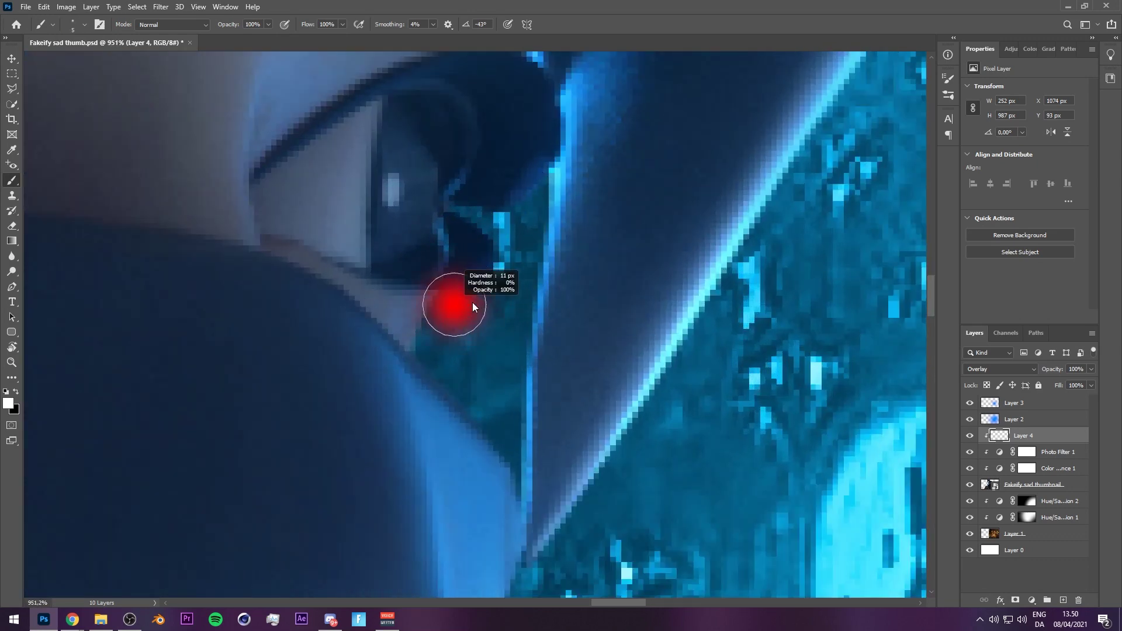
pyautogui.moveTo(441, 324)
pyautogui.mouseDown()
pyautogui.moveTo(423, 345)
pyautogui.moveTo(512, 455)
pyautogui.mouseUp()
pyautogui.keyDown('alt'); pyautogui.rightClick(422, 330); pyautogui.keyUp('alt')
pyautogui.scroll(-4, 494, 402)
pyautogui.moveTo(512, 445)
pyautogui.mouseDown()
pyautogui.moveTo(478, 246)
pyautogui.moveTo(501, 313)
pyautogui.mouseUp()
# Paint a soft highlight on the neck scarf beneath the chin, beside the jacket collar.
pyautogui.scroll(-9, 499, 333)
pyautogui.moveTo(327, 491); pyautogui.dragTo(404, 169)
pyautogui.keyDown('alt'); pyautogui.rightClick(407, 168); pyautogui.keyUp('alt')
pyautogui.scroll(4, 403, 174)
pyautogui.keyDown('alt'); pyautogui.rightClick(413, 181); pyautogui.keyUp('alt')
pyautogui.moveTo(426, 127)
pyautogui.mouseDown()
pyautogui.moveTo(385, 280)
pyautogui.moveTo(426, 169)
pyautogui.moveTo(404, 213)
pyautogui.moveTo(480, 90)
pyautogui.moveTo(426, 156)
pyautogui.moveTo(395, 200)
pyautogui.mouseUp()
# Erase the highlight spill on the neck scarf and under the chin with a soft eraser of about 106 px.
pyautogui.scroll(-6, 393, 222)
pyautogui.press('e')
pyautogui.keyDown('alt'); pyautogui.rightClick(410, 214); pyautogui.keyUp('alt')
pyautogui.keyDown('alt'); pyautogui.rightClick(335, 185); pyautogui.keyUp('alt')
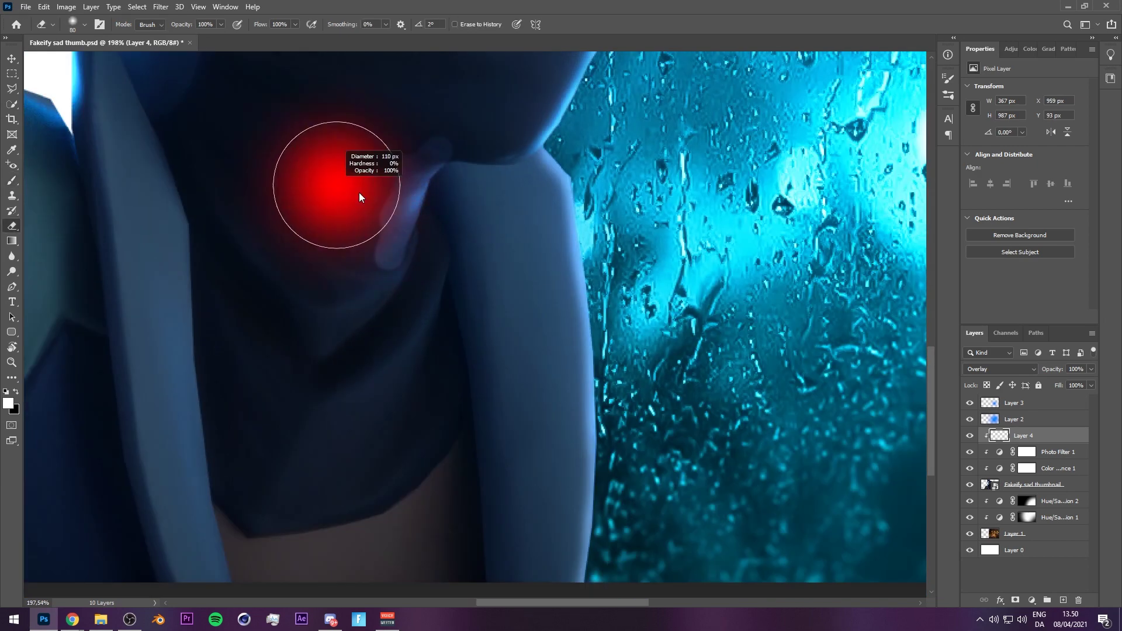
pyautogui.moveTo(361, 243); pyautogui.dragTo(346, 245)
pyautogui.keyDown('alt'); pyautogui.rightClick(362, 204); pyautogui.keyUp('alt')
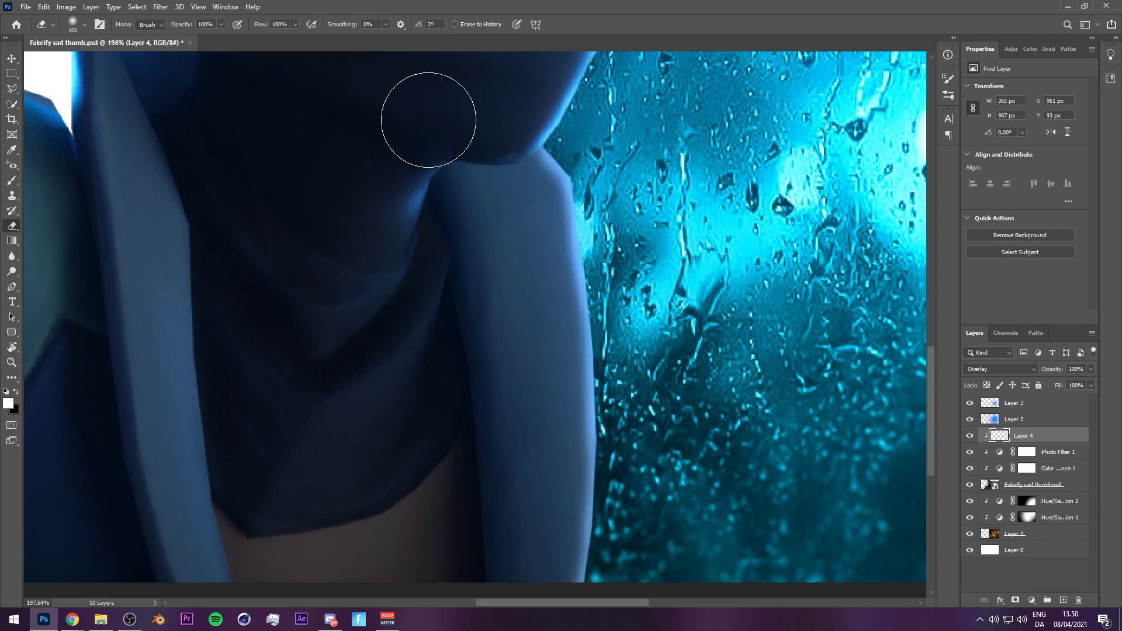
# Compare the Overlay highlight layer on and off across the whole image, and save the document.
pyautogui.scroll(-2, 501, 136)
pyautogui.scroll(-2, 502, 136)
pyautogui.scroll(1, 902, 380)
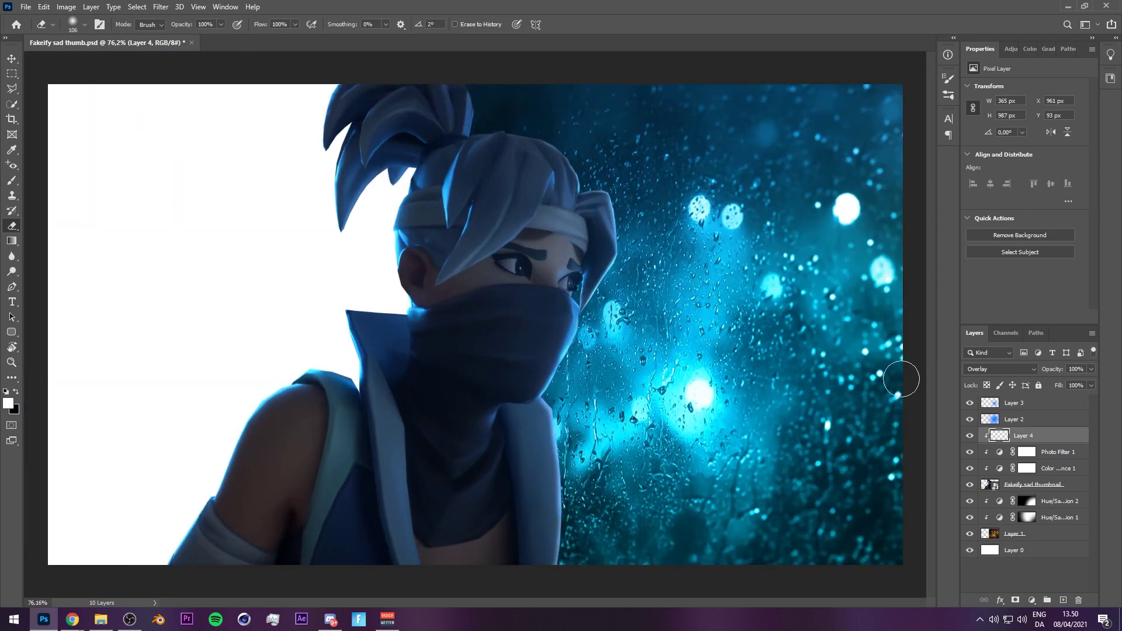
pyautogui.click(964, 435)
pyautogui.click(966, 436)
pyautogui.click(967, 436)
pyautogui.click(968, 437)
pyautogui.click(968, 437)
pyautogui.click(968, 437)
pyautogui.press('v')
pyautogui.hotkey('ctrl', 's')
# Apply a black Color Overlay to the white background layer, Layer 0, and save the document.
pyautogui.scroll(2, 326, 307)
pyautogui.moveTo(464, 265); pyautogui.dragTo(696, 88)
pyautogui.moveTo(508, 204); pyautogui.dragTo(488, 200)
pyautogui.press('b')
pyautogui.click(1023, 550)
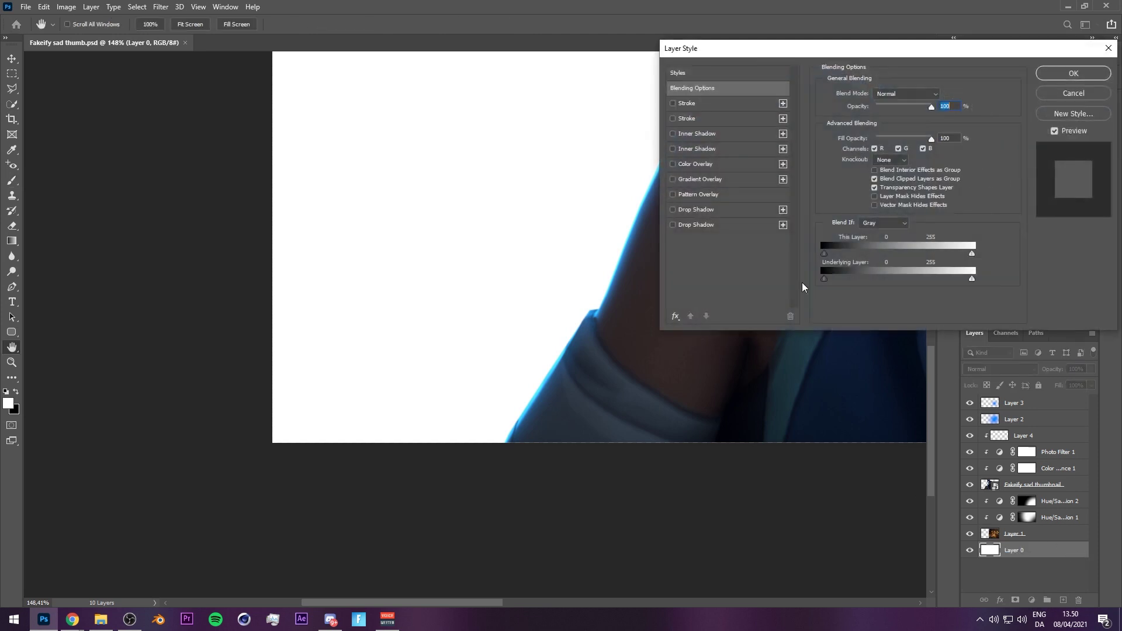
pyautogui.click(701, 164)
pyautogui.click(1074, 73)
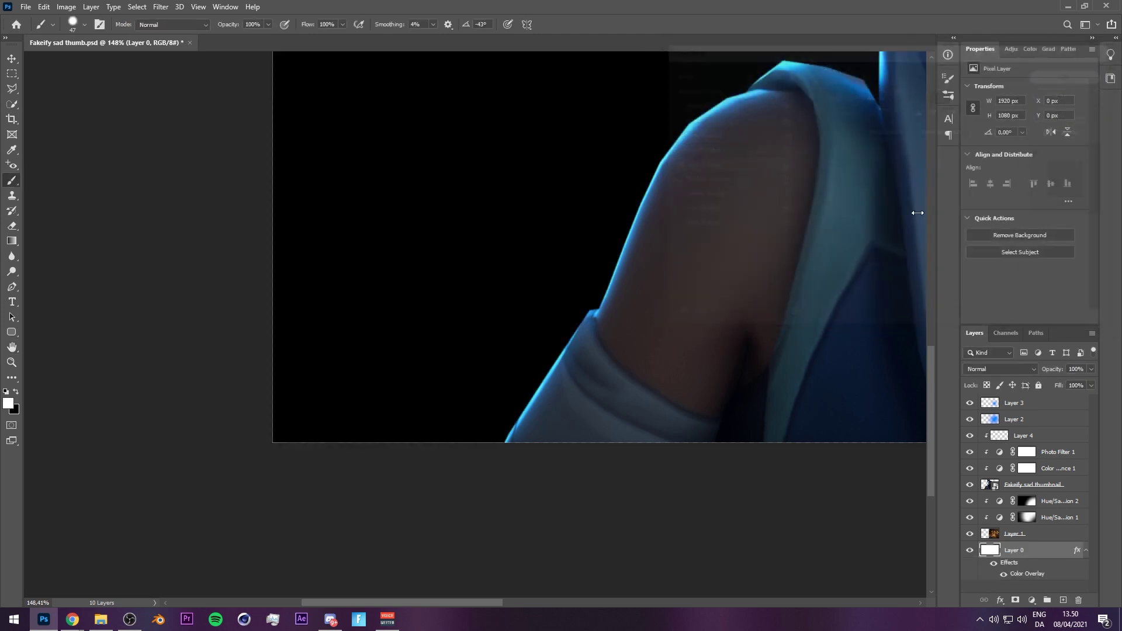
pyautogui.scroll(2, 575, 330)
pyautogui.hotkey('ctrl', 's')
# Paint soft white highlights on the Overlay layer along the arm, shoulder and hair edges facing the black background.
pyautogui.click(1049, 437)
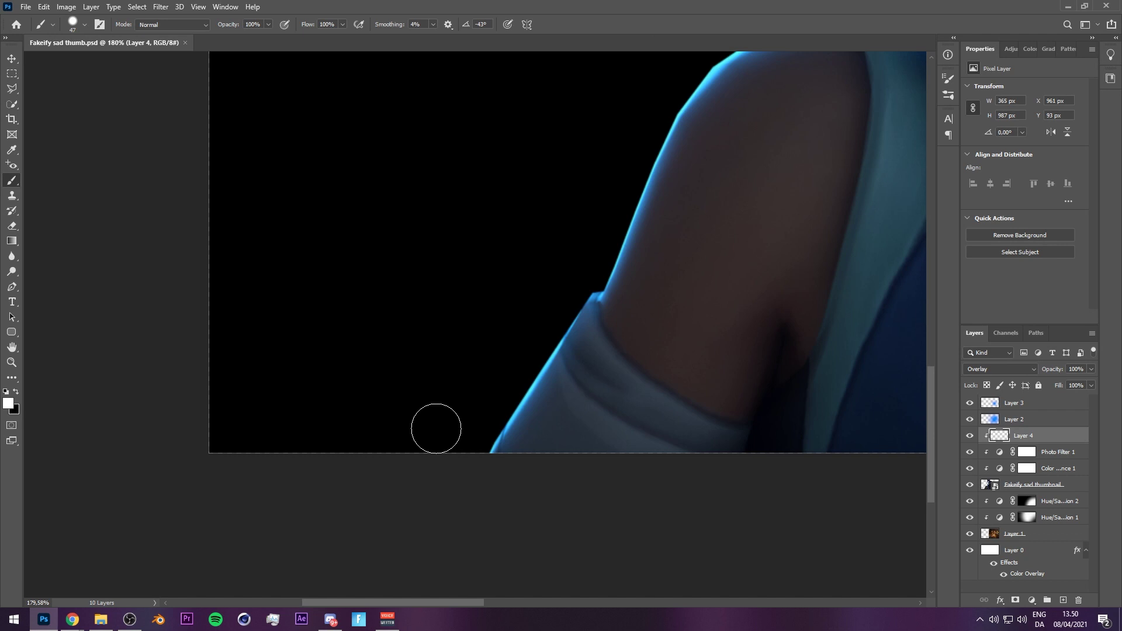
pyautogui.moveTo(450, 393)
pyautogui.mouseDown()
pyautogui.moveTo(471, 316)
pyautogui.moveTo(520, 322)
pyautogui.mouseUp()
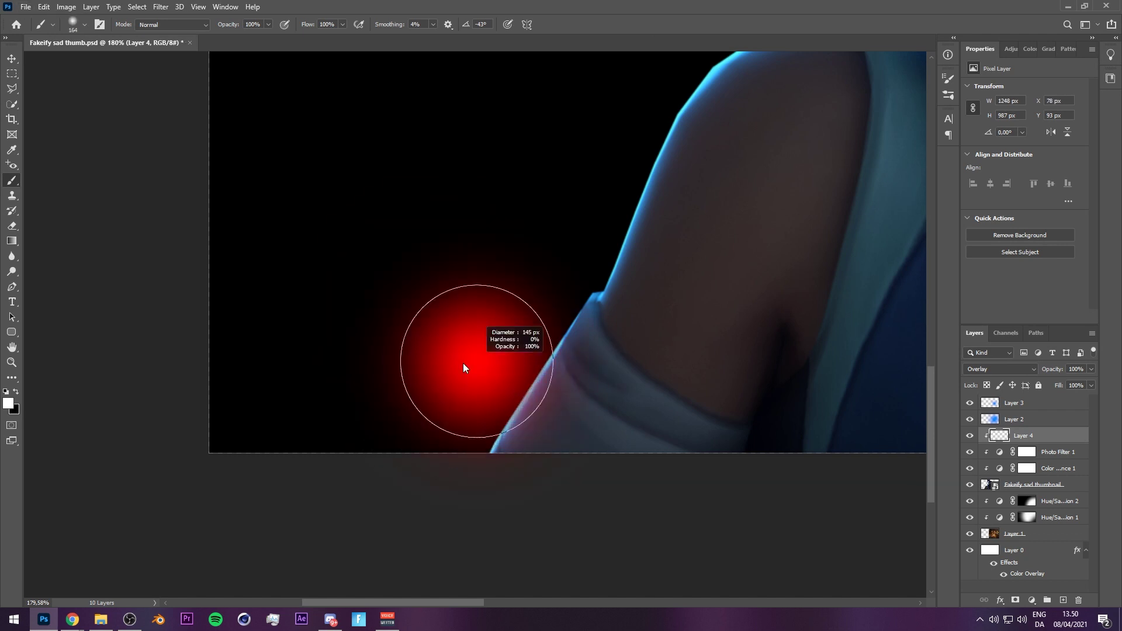
pyautogui.moveTo(409, 345)
pyautogui.mouseDown()
pyautogui.moveTo(403, 336)
pyautogui.moveTo(510, 341)
pyautogui.moveTo(416, 343)
pyautogui.moveTo(494, 324)
pyautogui.mouseUp()
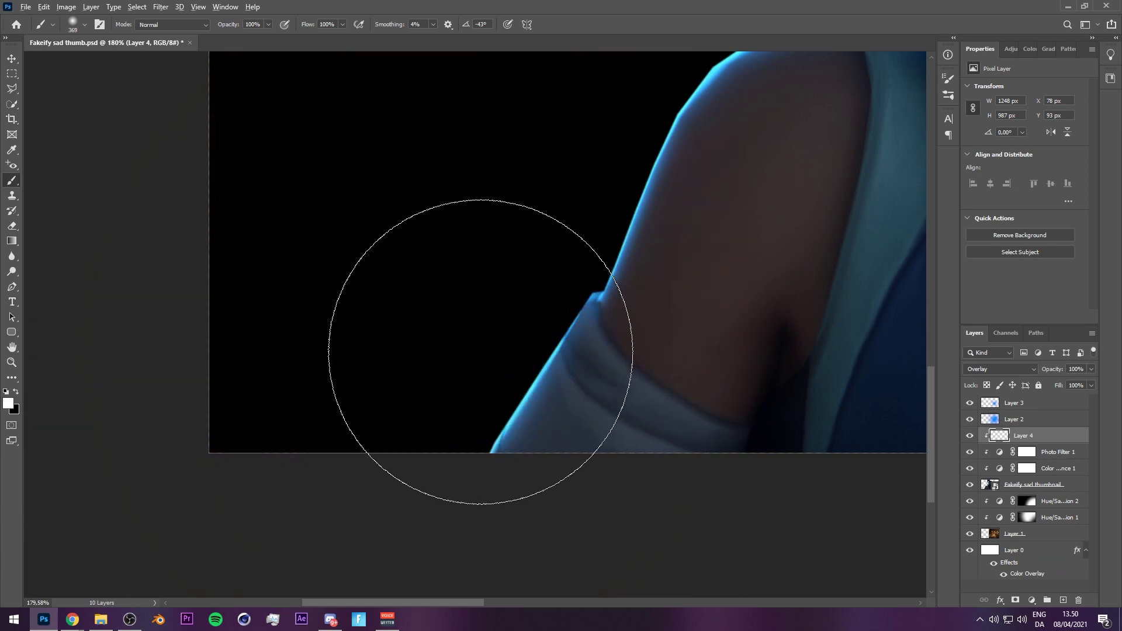
pyautogui.press('alt')
pyautogui.moveTo(485, 347)
pyautogui.mouseDown()
pyautogui.moveTo(451, 349)
pyautogui.moveTo(514, 348)
pyautogui.moveTo(455, 372)
pyautogui.mouseUp()
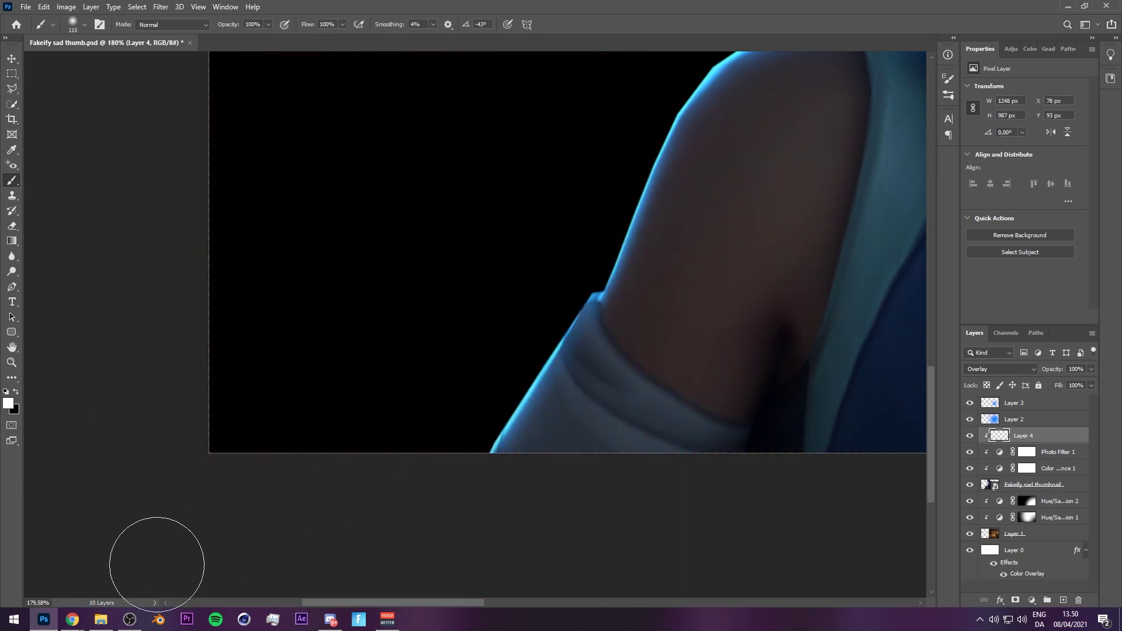
pyautogui.click(134, 615)
pyautogui.click(415, 344)
pyautogui.press('alt')
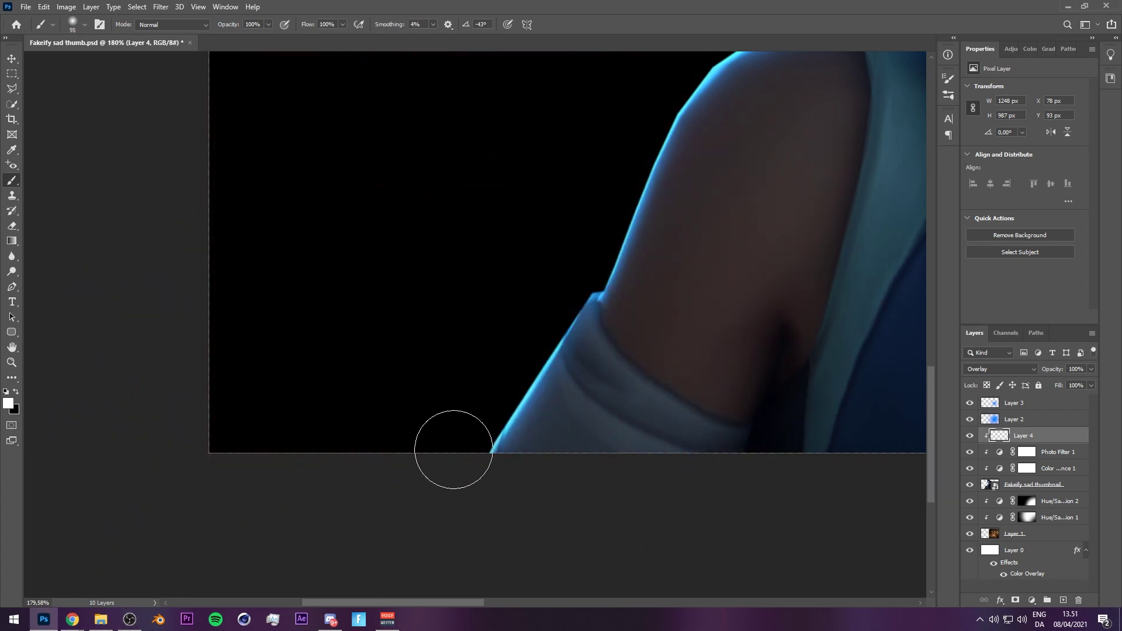
pyautogui.moveTo(475, 361); pyautogui.dragTo(506, 343)
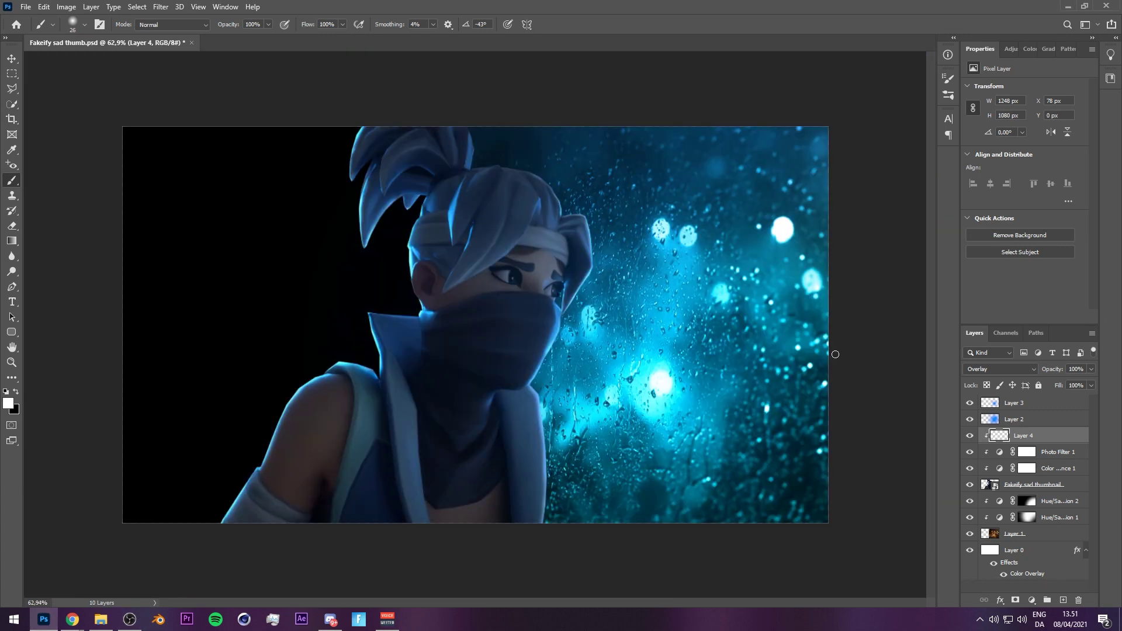
# Check the extended edge highlights by hiding and showing Layer 4, and save the document.
pyautogui.scroll(2, 893, 409)
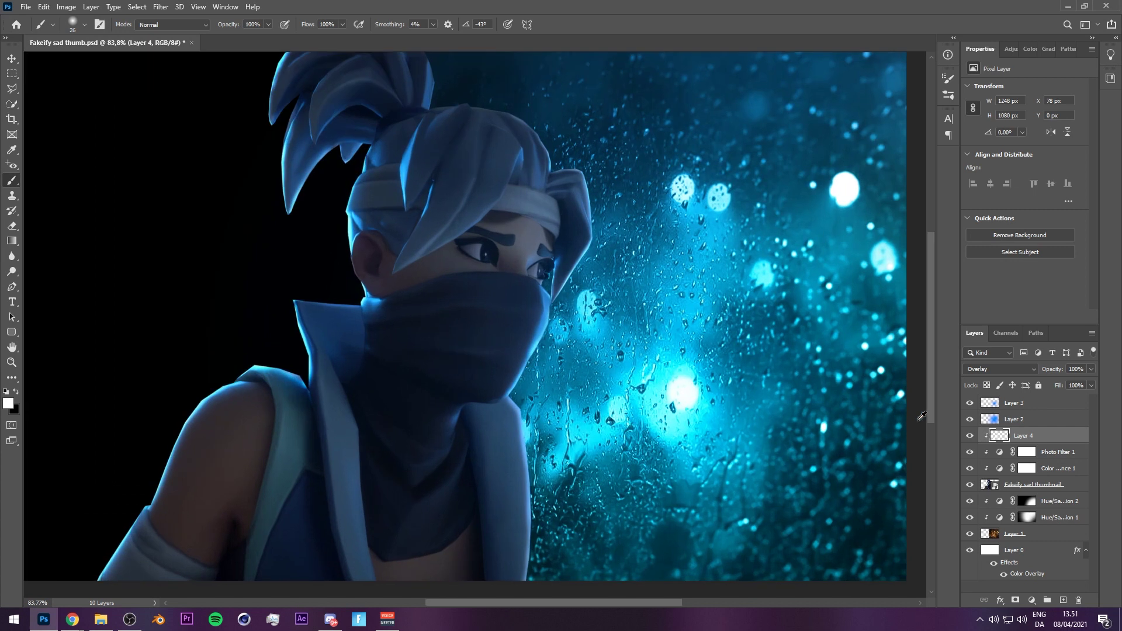
pyautogui.scroll(-1, 842, 411)
pyautogui.click(972, 437)
pyautogui.click(971, 437)
pyautogui.click(971, 438)
pyautogui.click(971, 437)
pyautogui.press('v')
pyautogui.press('s')
pyautogui.press('v')
pyautogui.hotkey('ctrl', 's')
pyautogui.hotkey('ctrl', 'shift')
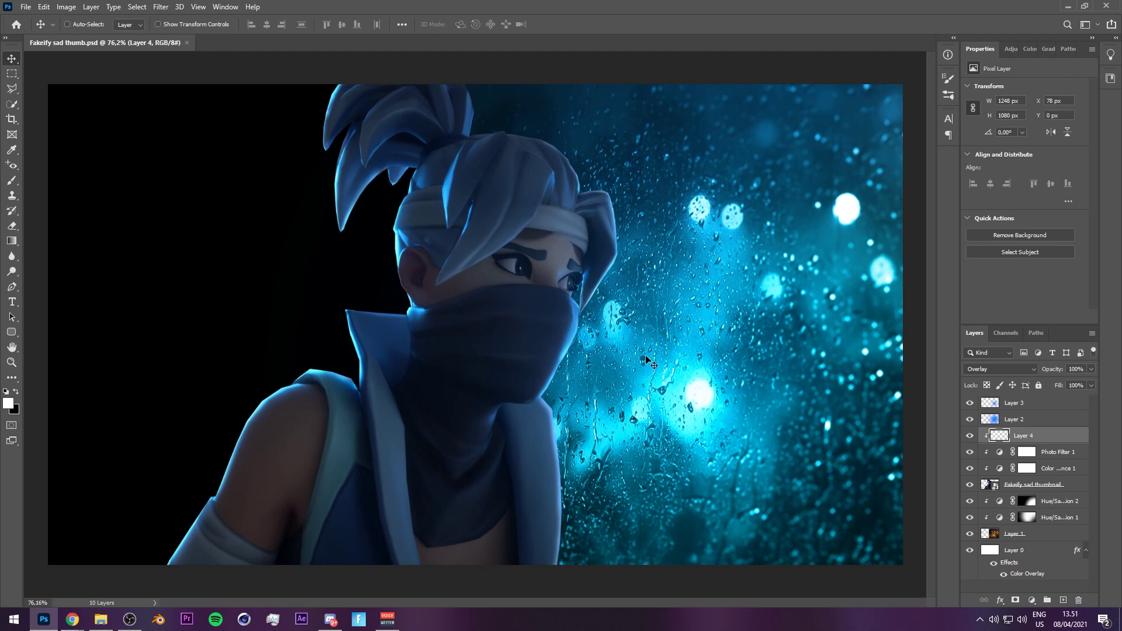
pyautogui.scroll(3, 648, 359)
pyautogui.scroll(-1, 497, 351)
pyautogui.scroll(1, 468, 348)
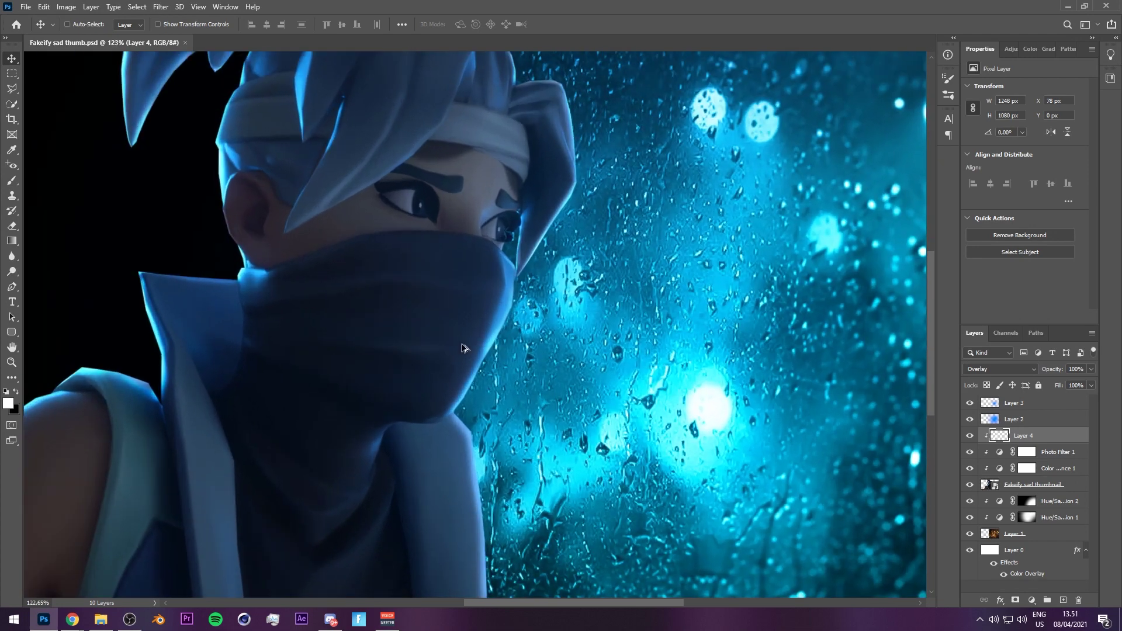
# Paste a copy of the character layer above Hue/Saturation 2, clip it to the rainy window layer, and offset it behind the character.
pyautogui.hotkey('ctrl', '0')
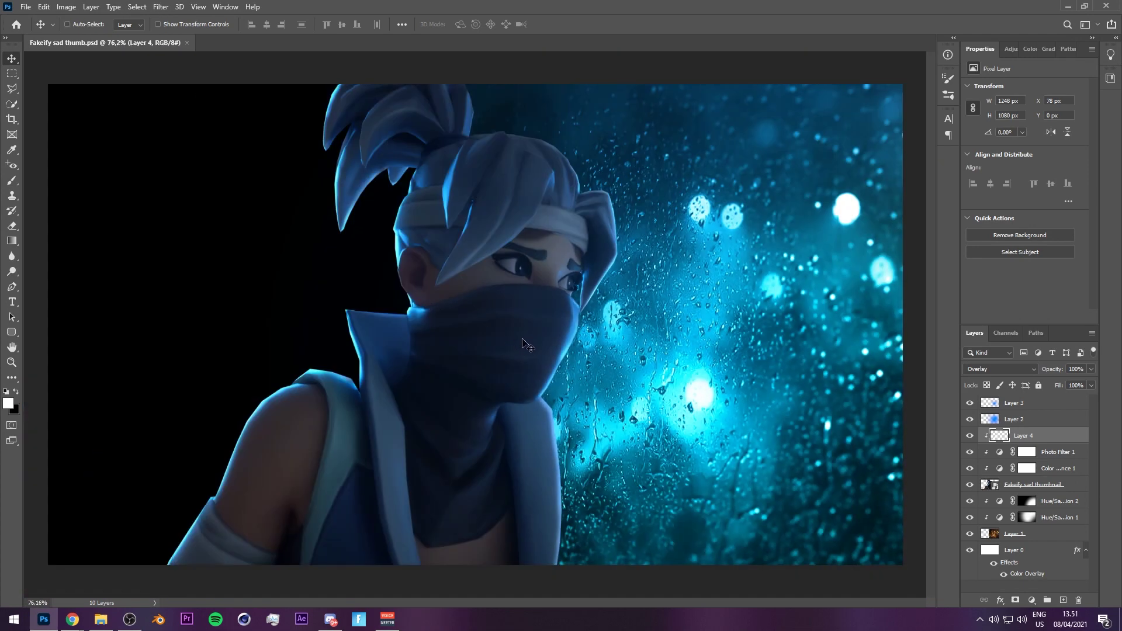
pyautogui.click(1040, 485)
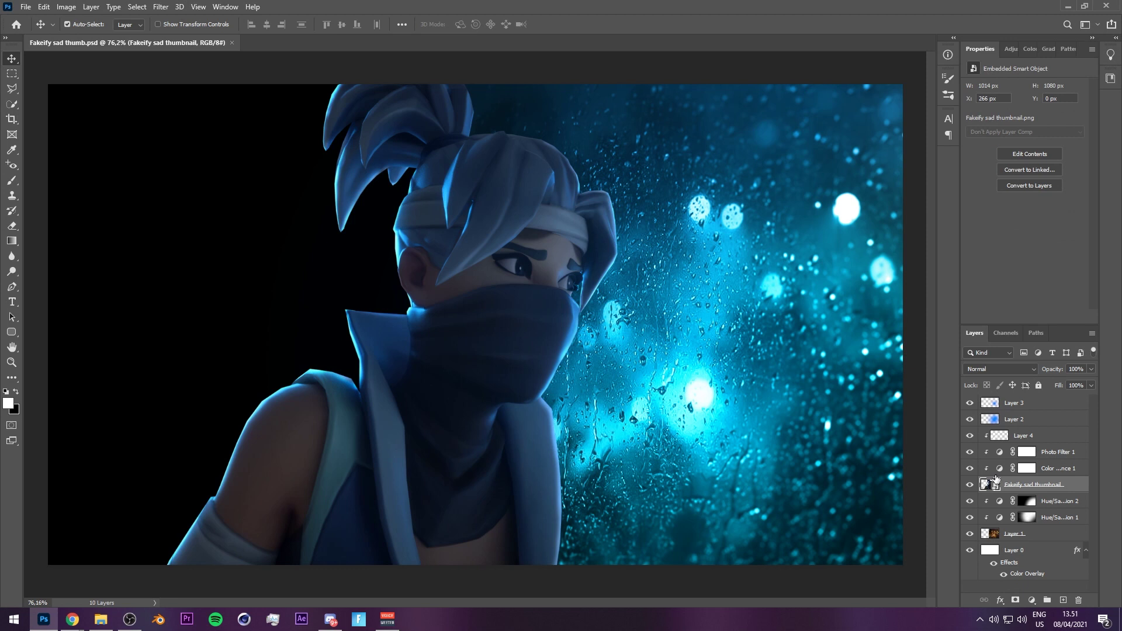
pyautogui.click(1033, 501)
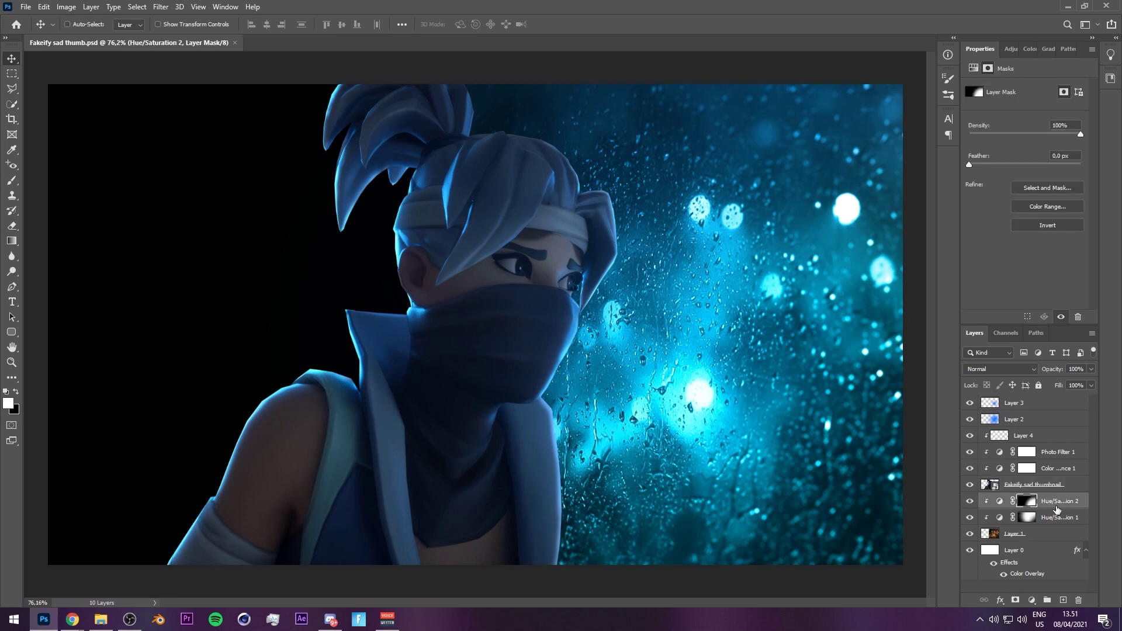
pyautogui.hotkey('ctrl', 'v')
pyautogui.keyDown('alt'); pyautogui.click(1018, 507); pyautogui.keyUp('alt')
pyautogui.moveTo(738, 456); pyautogui.dragTo(721, 470)
# Enlarge the clipped character copy to about 1089 by 1161 px and place it slightly right of the character as a window shadow.
pyautogui.hotkey('ctrl', 't')
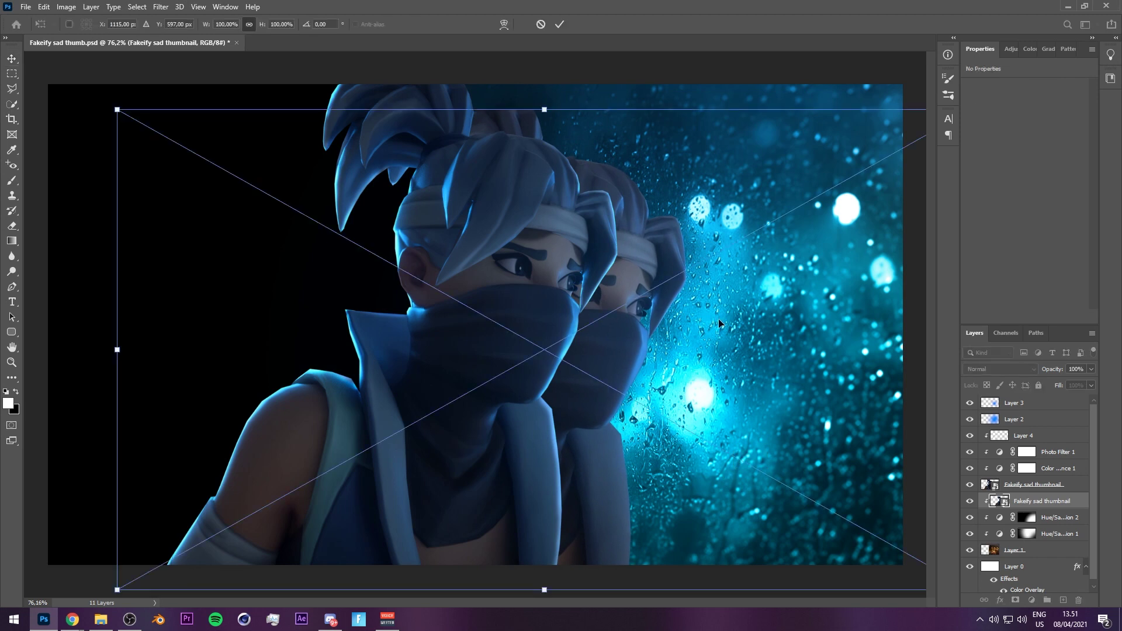
pyautogui.moveTo(548, 109); pyautogui.dragTo(547, 73)
pyautogui.scroll(-4, 628, 191)
pyautogui.moveTo(617, 199); pyautogui.dragTo(583, 221)
pyautogui.press('Return')
pyautogui.moveTo(516, 188); pyautogui.dragTo(587, 191)
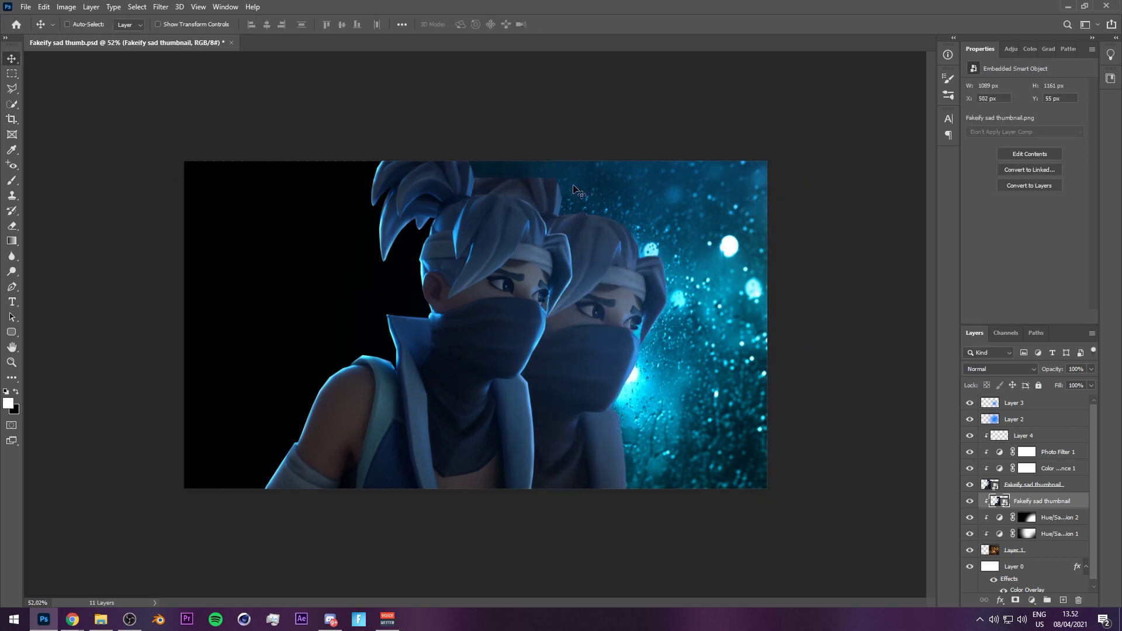
pyautogui.scroll(3, 496, 188)
pyautogui.moveTo(658, 270); pyautogui.dragTo(542, 274)
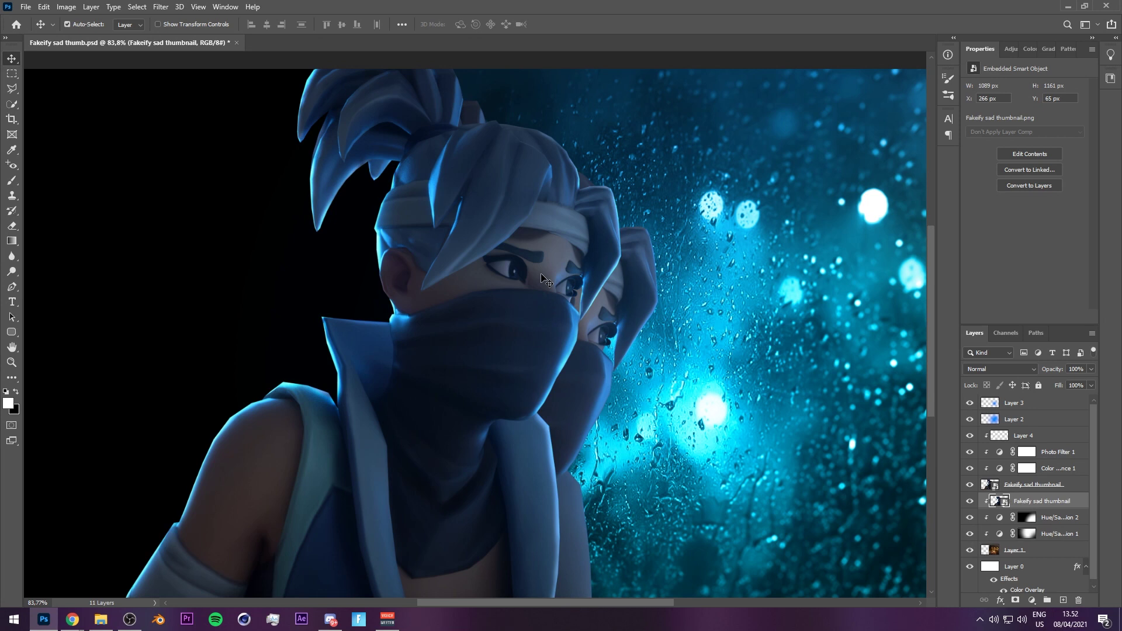
# Turn the clipped character copy black with a Hue/Saturation adjustment at Lightness -100.
pyautogui.hotkey('ctrl', 'u')
pyautogui.moveTo(530, 263); pyautogui.dragTo(462, 263)
pyautogui.moveTo(535, 124); pyautogui.dragTo(797, 82)
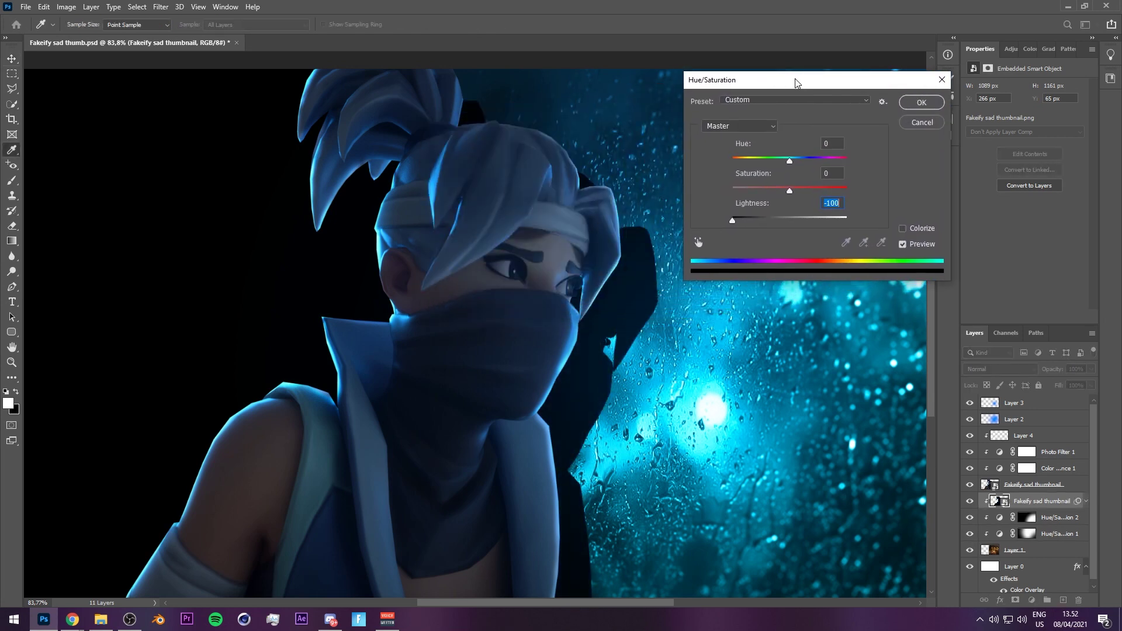
pyautogui.click(916, 104)
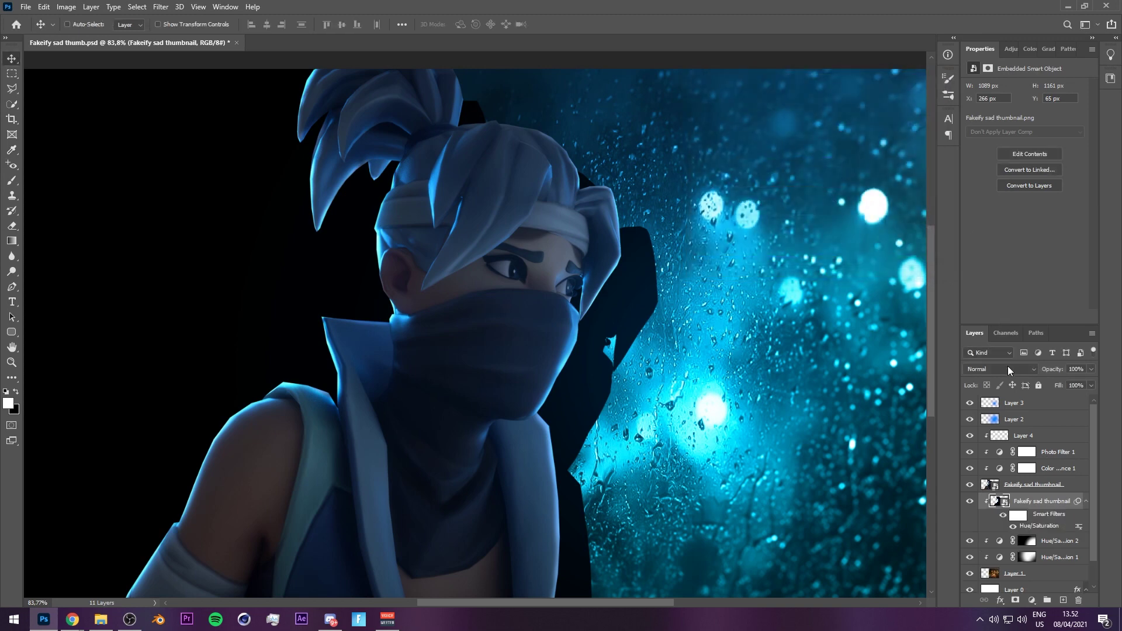
# Set the black character copy to Overlay blending at 45% opacity.
pyautogui.click(1008, 366)
pyautogui.click(998, 455)
pyautogui.moveTo(1057, 369); pyautogui.dragTo(1043, 377)
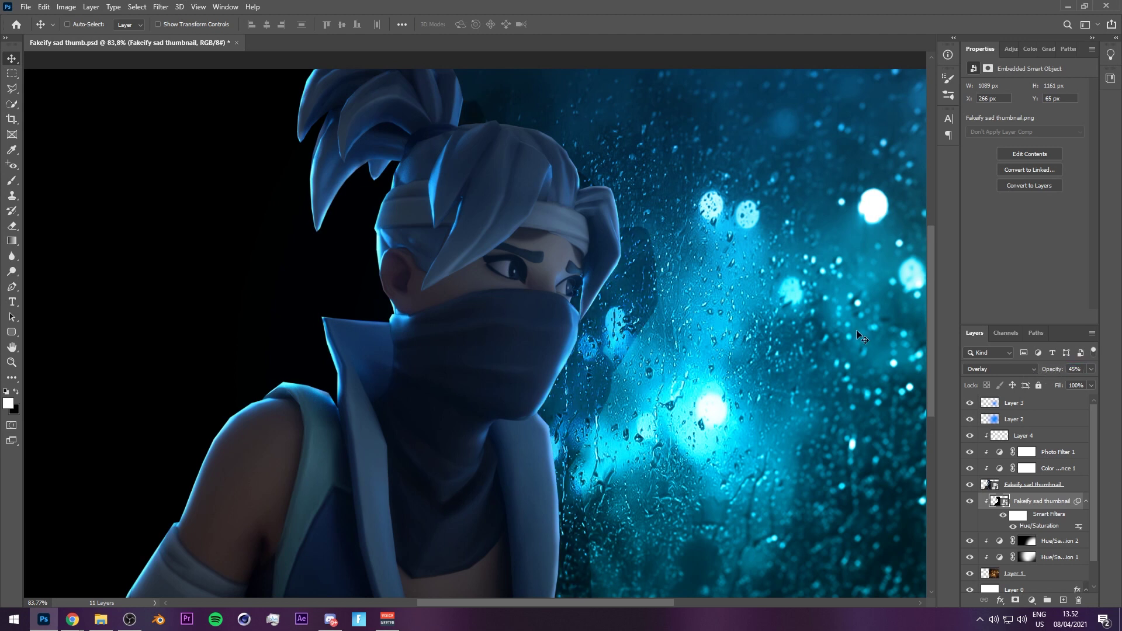
# Apply a Gaussian Blur with a 3.8 px radius to the shadow copy and shift it slightly upward.
pyautogui.click(160, 7)
pyautogui.moveTo(248, 153)
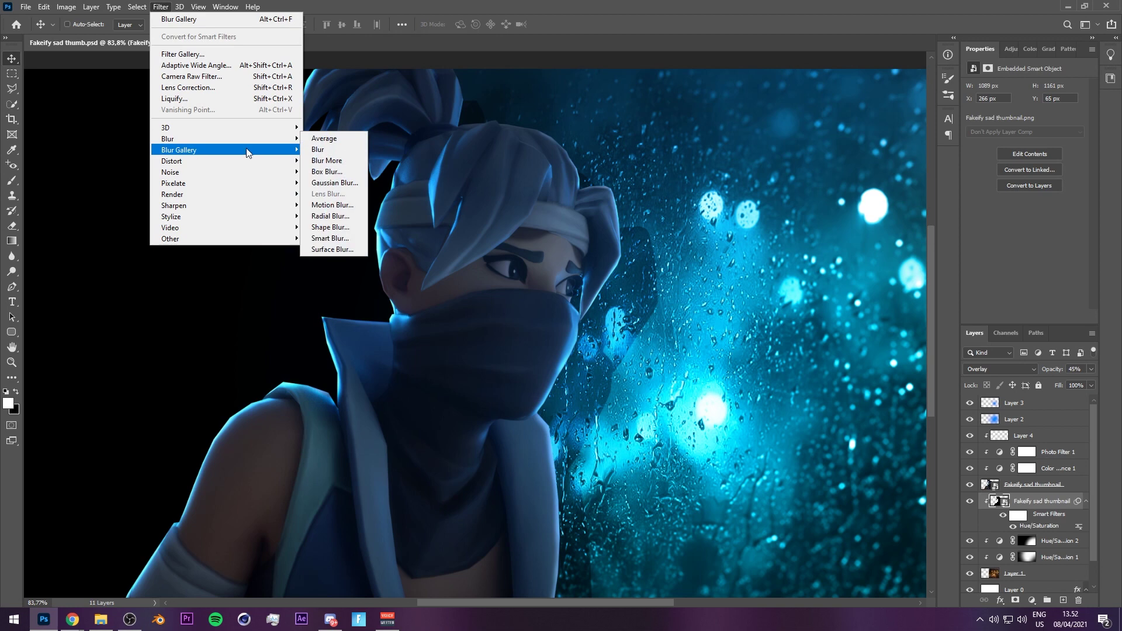
pyautogui.click(334, 183)
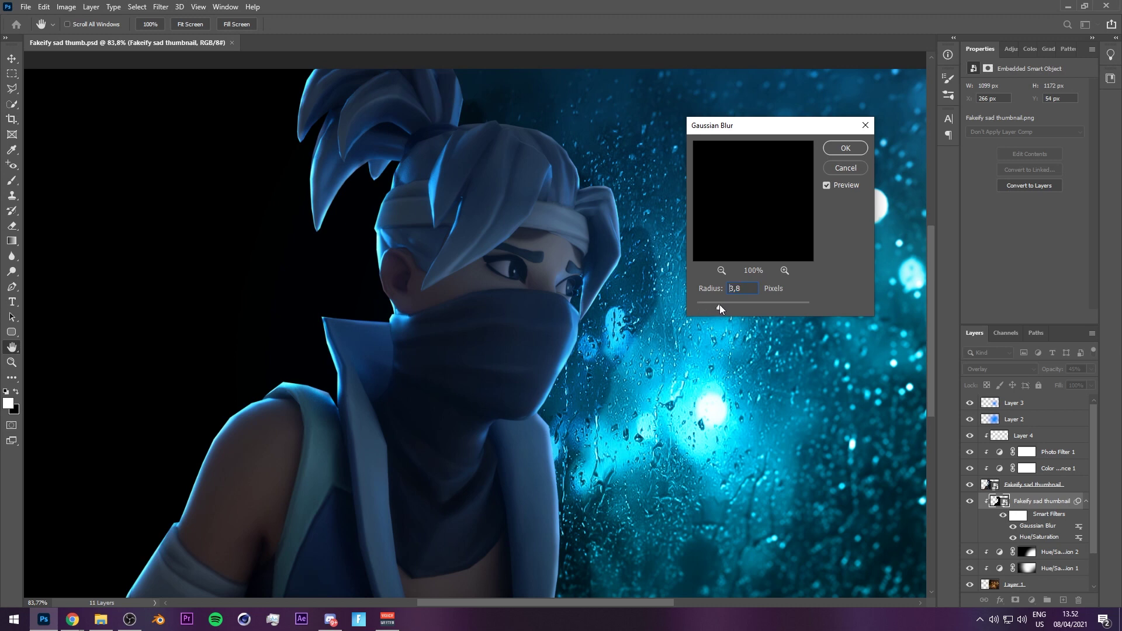
pyautogui.click(828, 151)
pyautogui.moveTo(724, 215)
pyautogui.mouseDown()
pyautogui.moveTo(707, 206)
pyautogui.moveTo(712, 177)
pyautogui.moveTo(726, 173)
pyautogui.mouseUp()
# Rasterize the shadow copy for use with the Eraser and adjust the eraser to a large soft brush.
pyautogui.press('e')
pyautogui.scroll(-4, 591, 205)
pyautogui.click(591, 206)
pyautogui.click(544, 237)
pyautogui.keyDown('alt'); pyautogui.rightClick(608, 250); pyautogui.keyUp('alt')
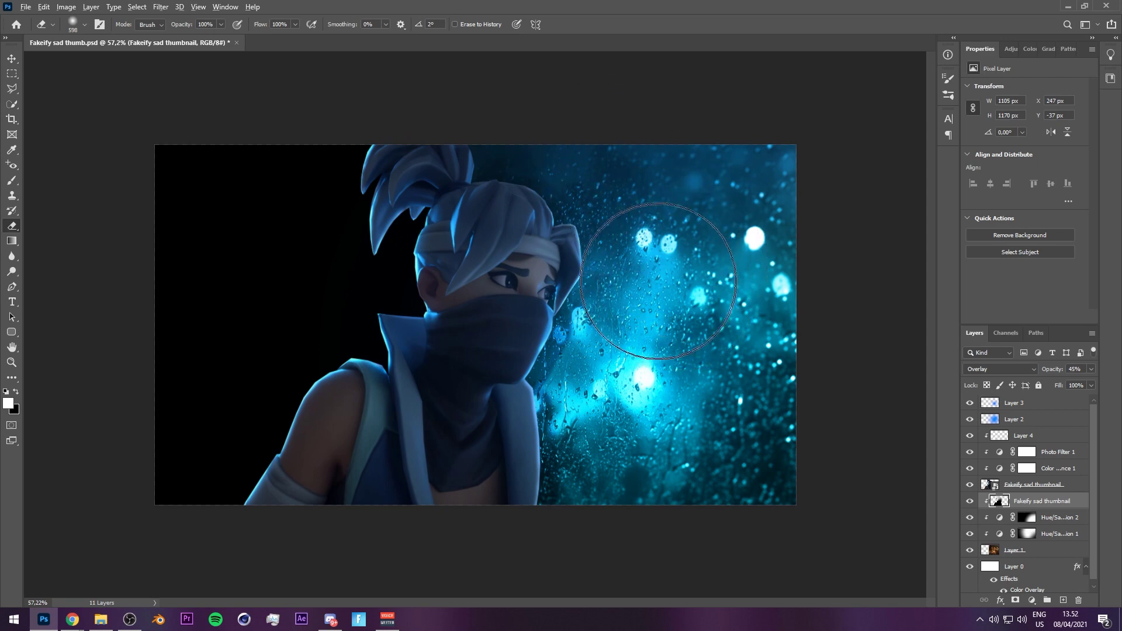
# Set the shadow layer's opacity to 38% and shift it slightly right to X 266 px.
pyautogui.scroll(2, 670, 267)
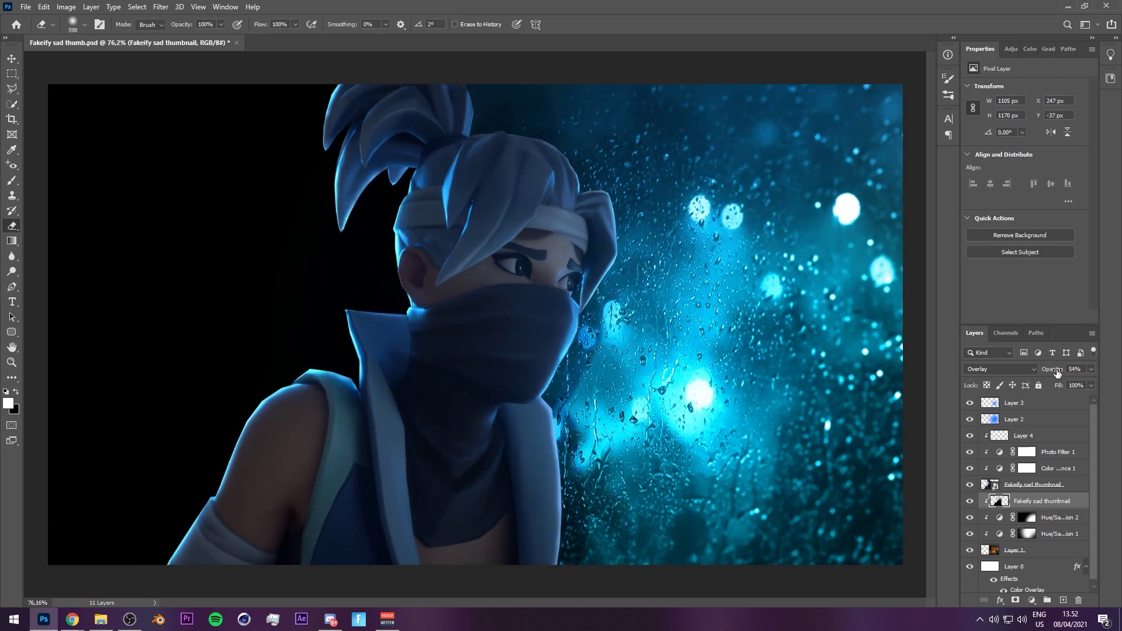
pyautogui.scroll(-1, 477, 328)
pyautogui.press('v')
pyautogui.moveTo(754, 341); pyautogui.dragTo(764, 342)
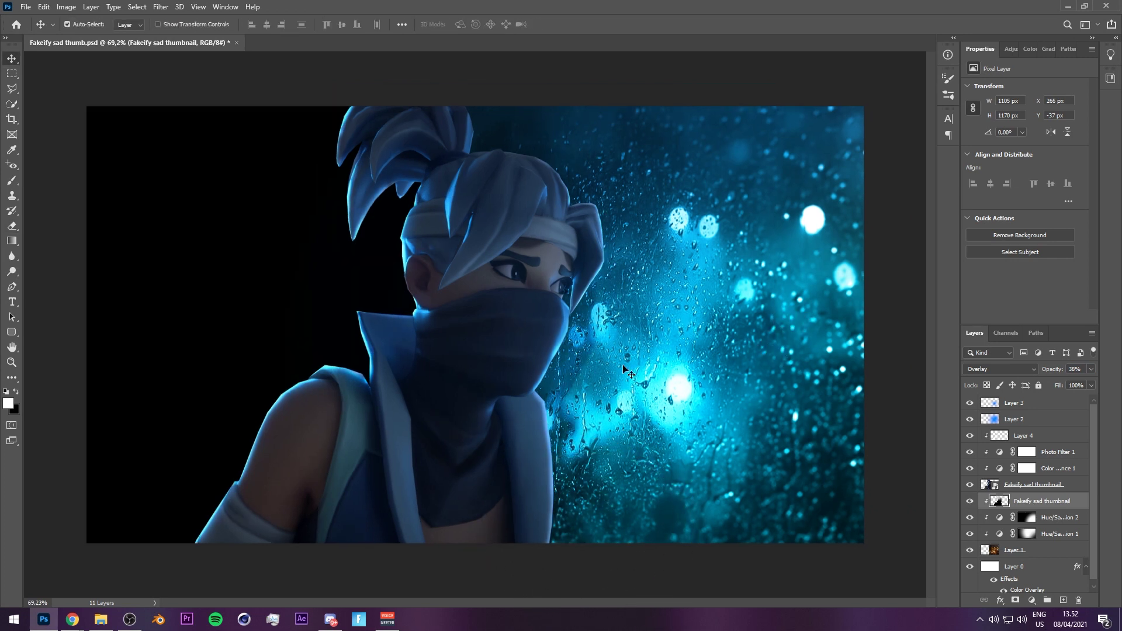
# Duplicate the shadow layer in Normal mode, clip it to the window layer, and set it to 39% fill and 6% opacity.
pyautogui.hotkey('ctrl', 'j')
pyautogui.click(987, 369)
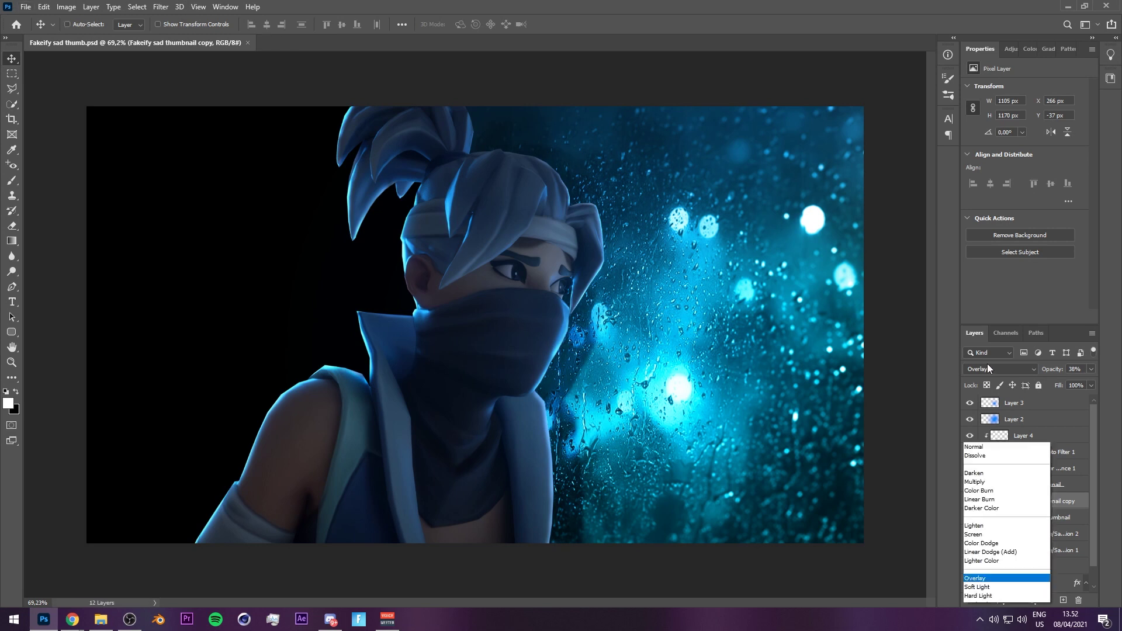
pyautogui.click(982, 327)
pyautogui.press('e')
pyautogui.press('v')
pyautogui.moveTo(1060, 387); pyautogui.dragTo(1058, 387)
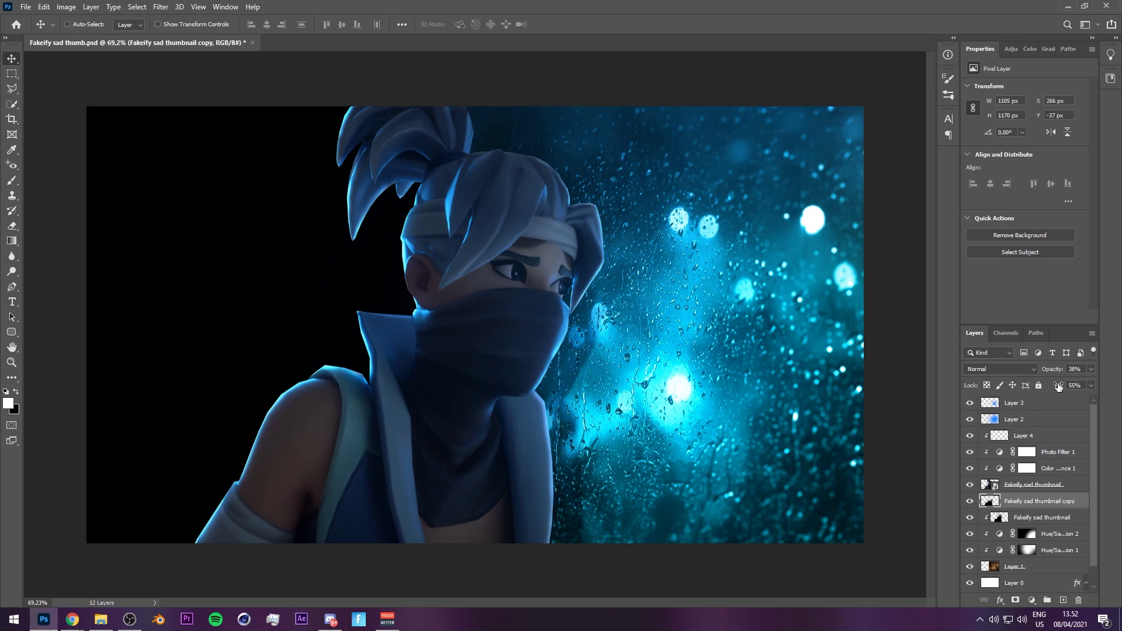
pyautogui.keyDown('alt'); pyautogui.click(991, 509); pyautogui.keyUp('alt')
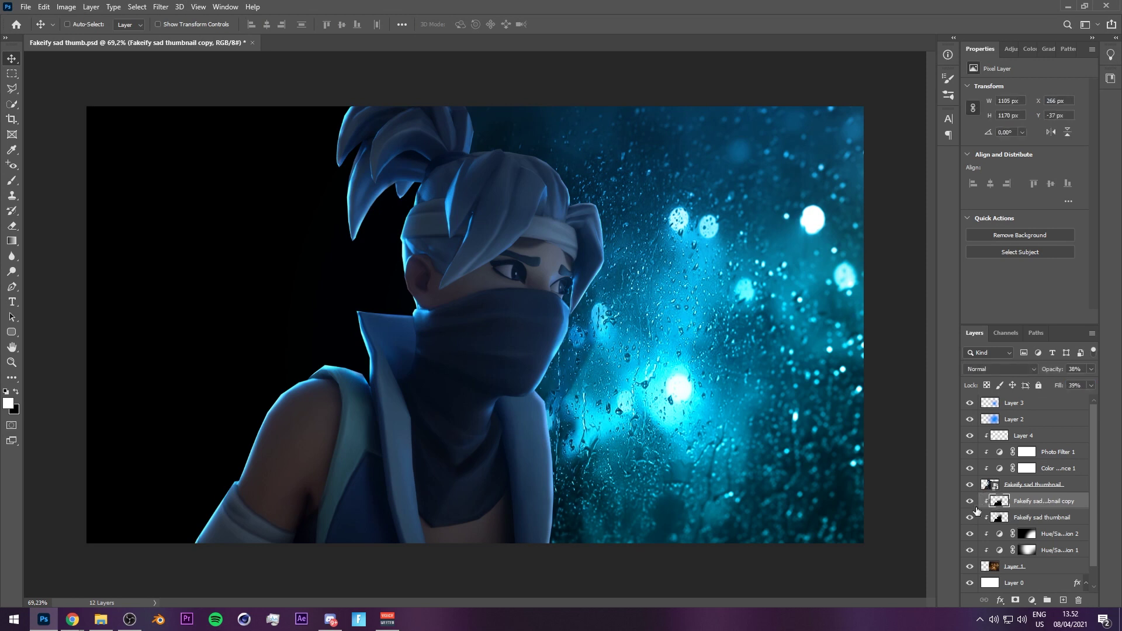
pyautogui.moveTo(1046, 374); pyautogui.dragTo(1039, 376)
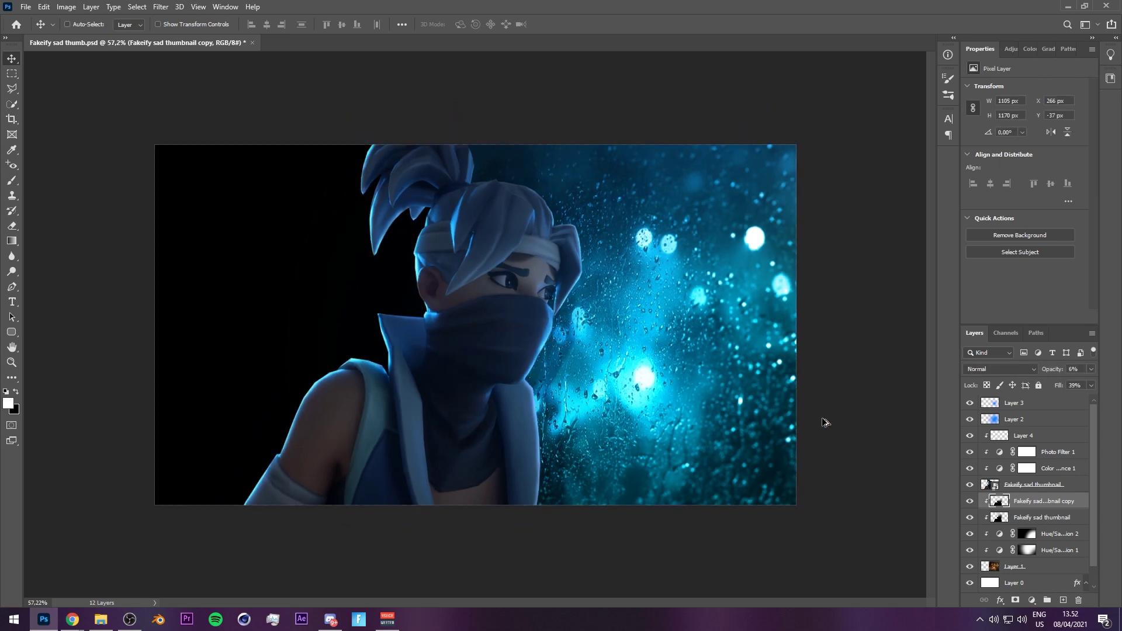
pyautogui.scroll(-2, 826, 421)
pyautogui.press('r')
pyautogui.moveTo(814, 393); pyautogui.dragTo(623, 350)
pyautogui.scroll(2, 624, 350)
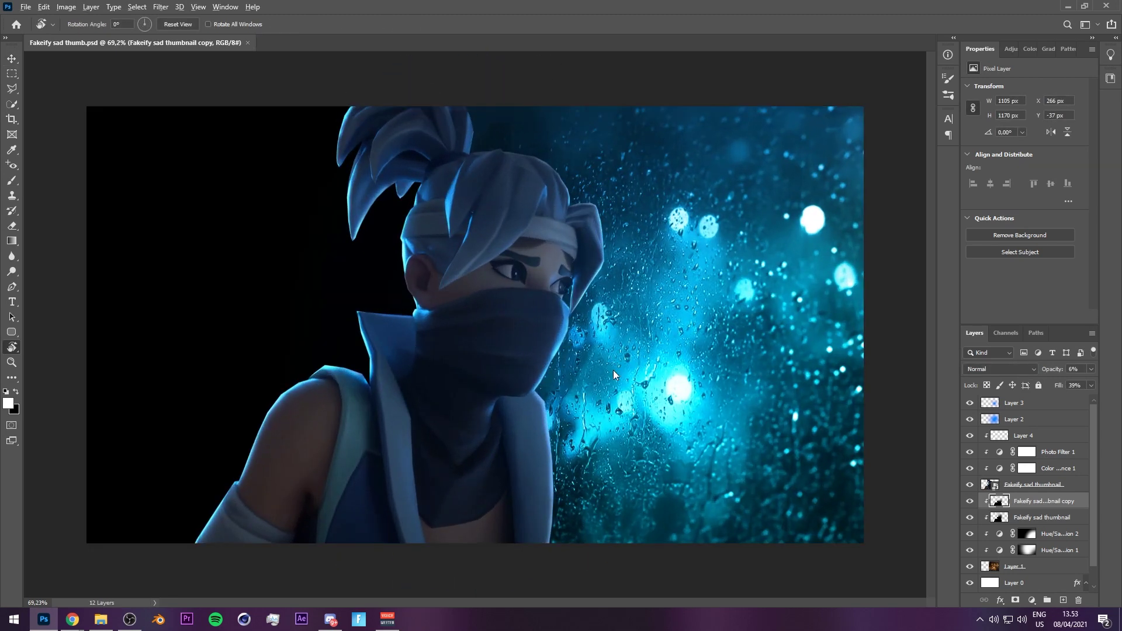
pyautogui.press('v')
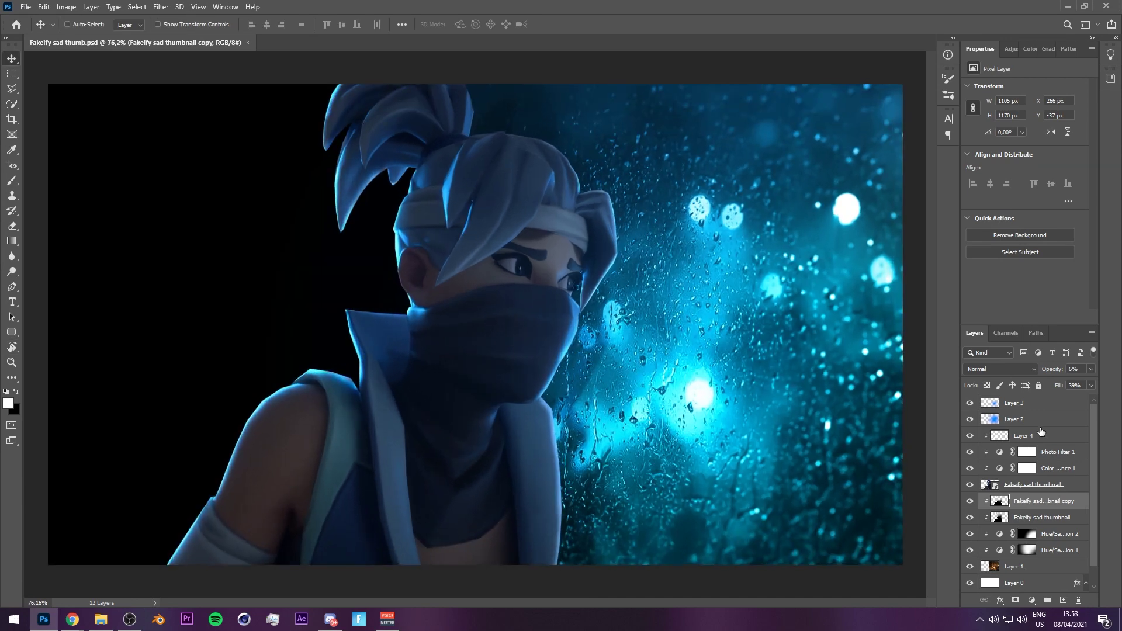
# Apply an Iris Blur to the character layer with the ellipse stretched taller to span the full image height, and save the document.
pyautogui.click(1056, 484)
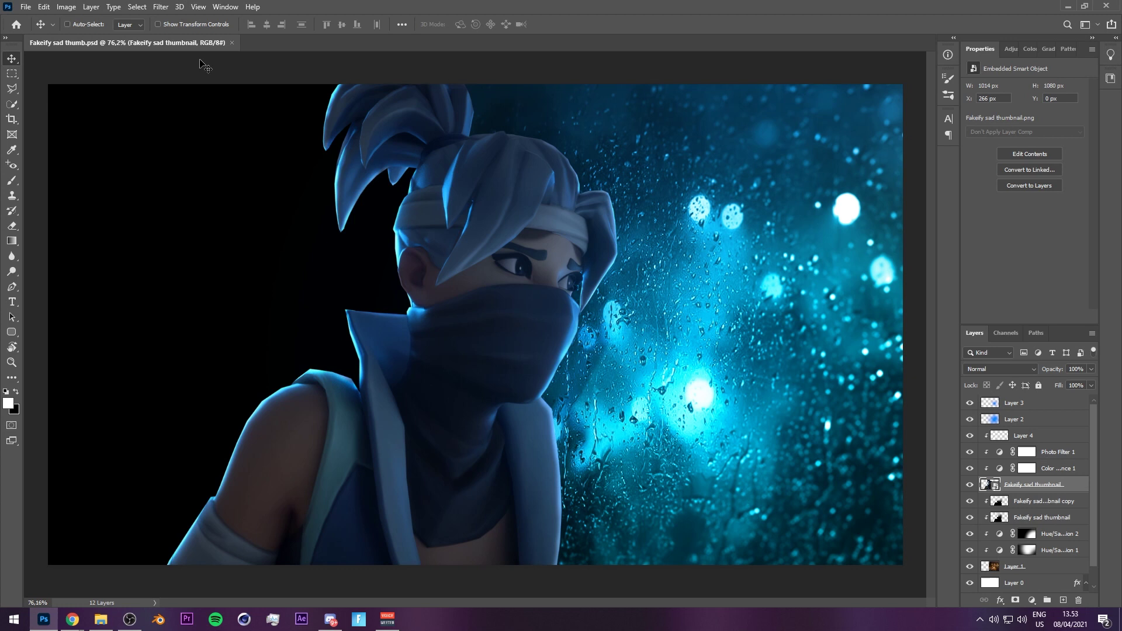
pyautogui.click(161, 6)
pyautogui.moveTo(246, 150)
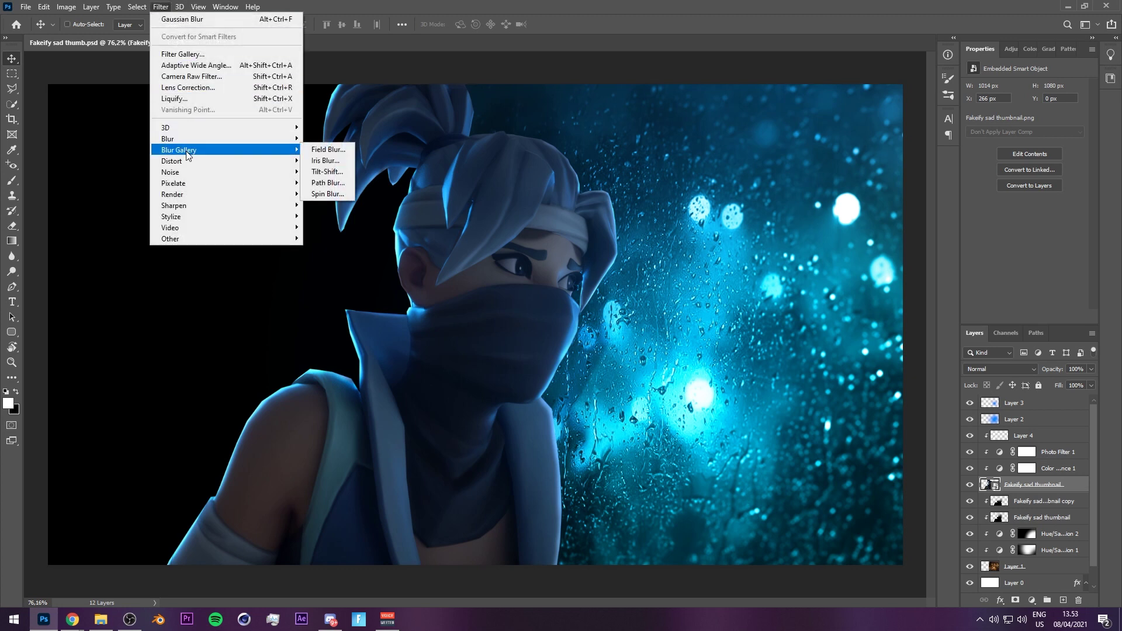
pyautogui.click(318, 160)
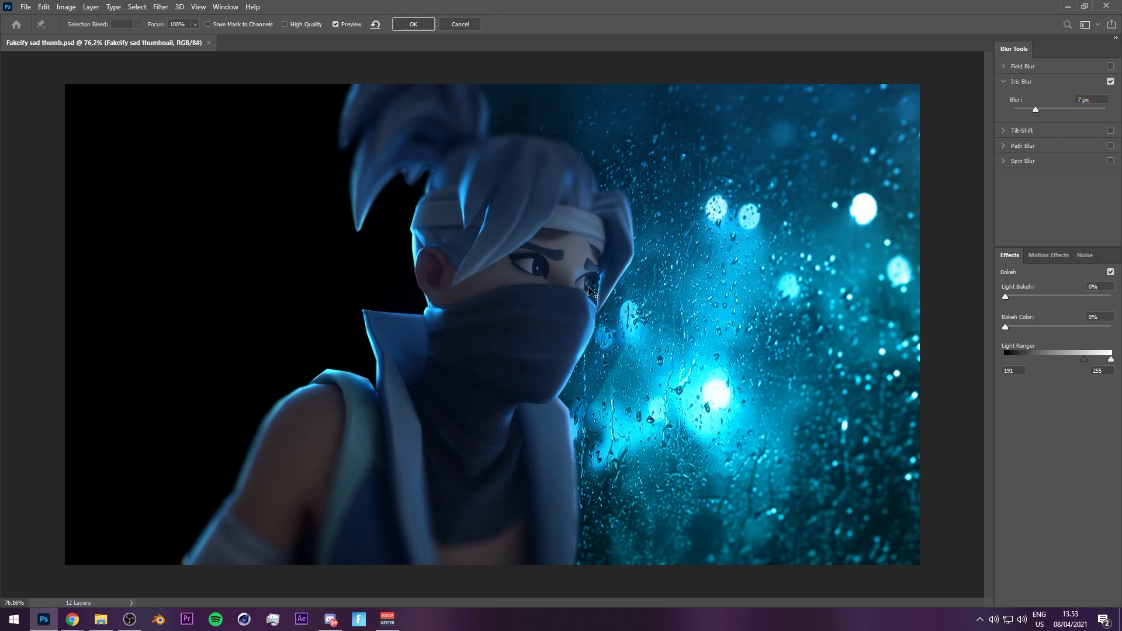
pyautogui.scroll(-2, 589, 291)
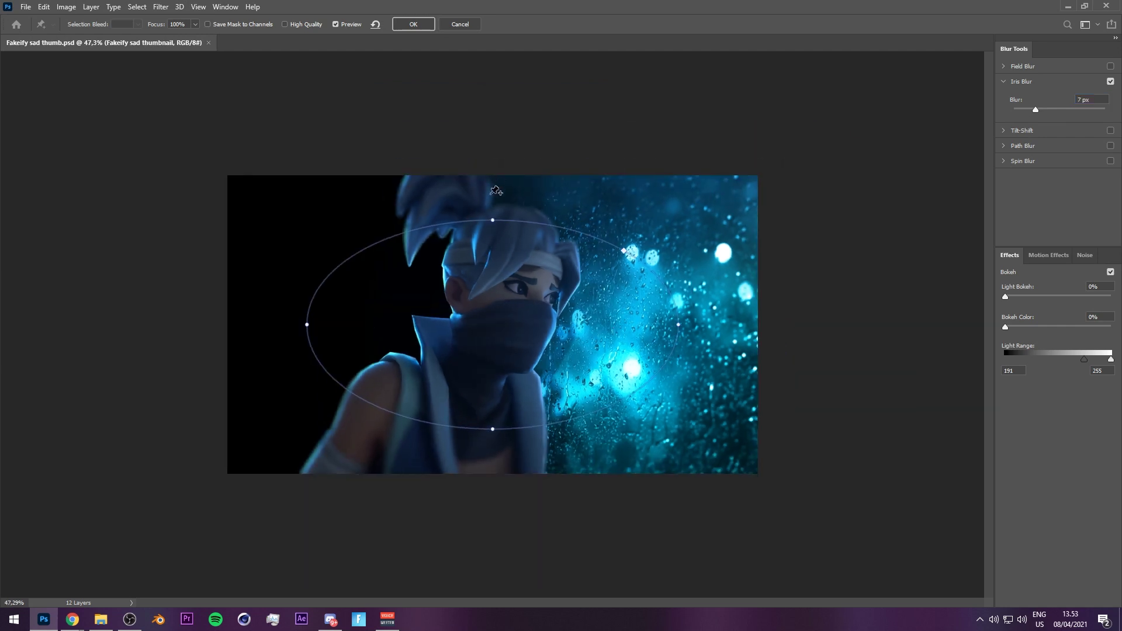
pyautogui.moveTo(492, 220); pyautogui.dragTo(494, 166)
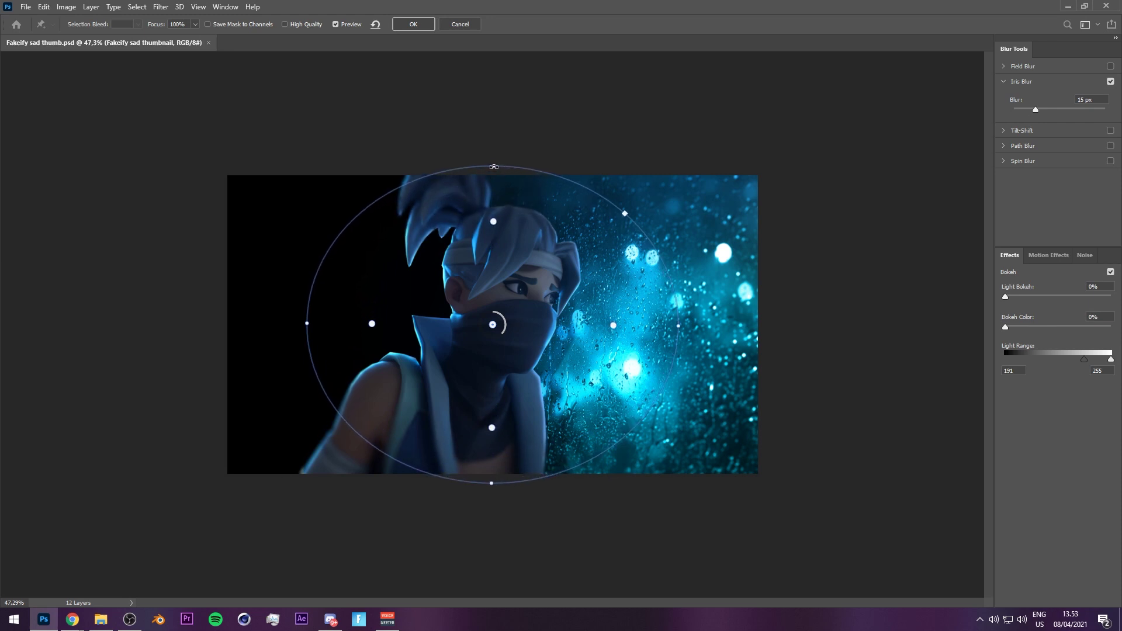
pyautogui.press('Return')
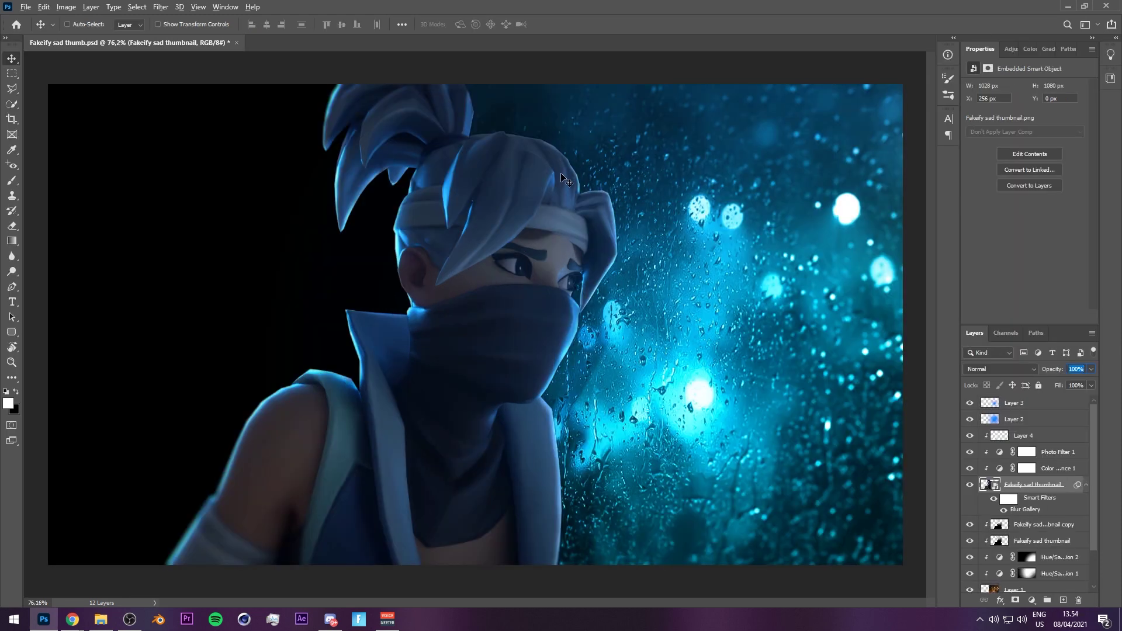
pyautogui.hotkey('ctrl', 's')
# Examine the blurred outer edges of the character, including the hair and arm, up close and in the whole image.
pyautogui.scroll(-2, 561, 178)
pyautogui.scroll(3, 539, 231)
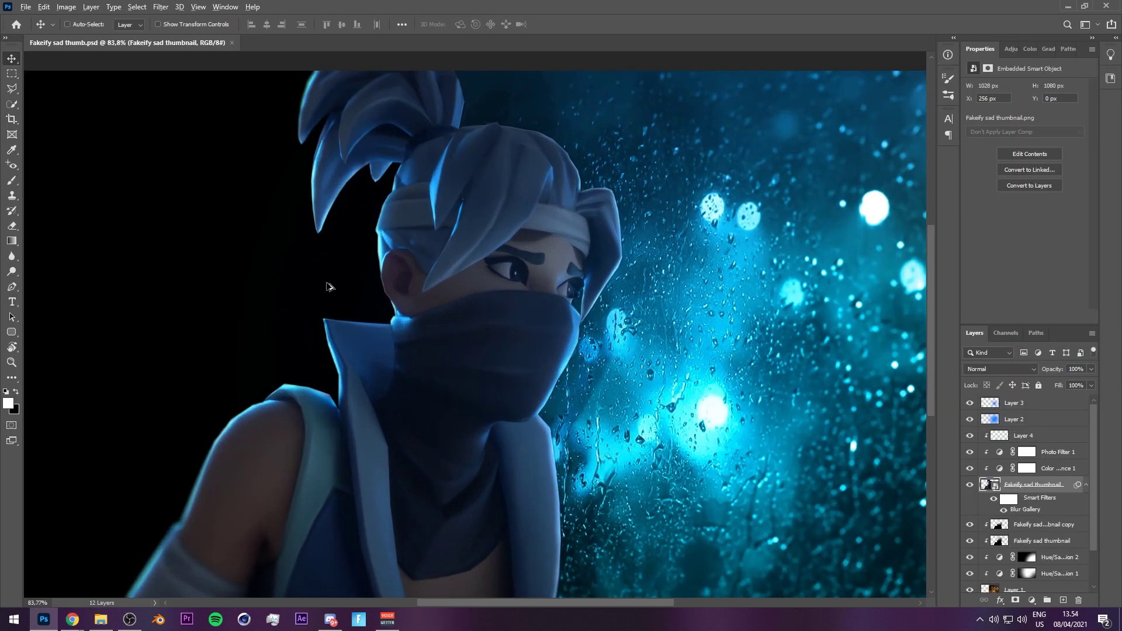
pyautogui.scroll(5, 328, 285)
pyautogui.moveTo(334, 296); pyautogui.dragTo(560, 160)
pyautogui.moveTo(529, 263); pyautogui.dragTo(257, 509)
pyautogui.moveTo(432, 405); pyautogui.dragTo(447, 422)
pyautogui.scroll(-5, 589, 344)
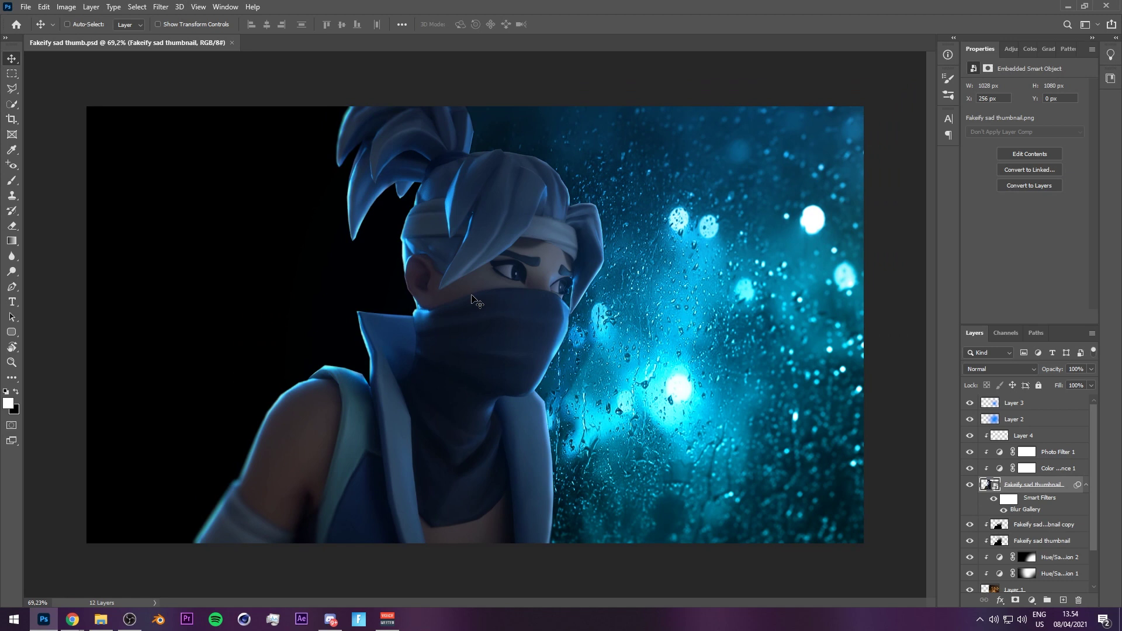
pyautogui.scroll(1, 474, 303)
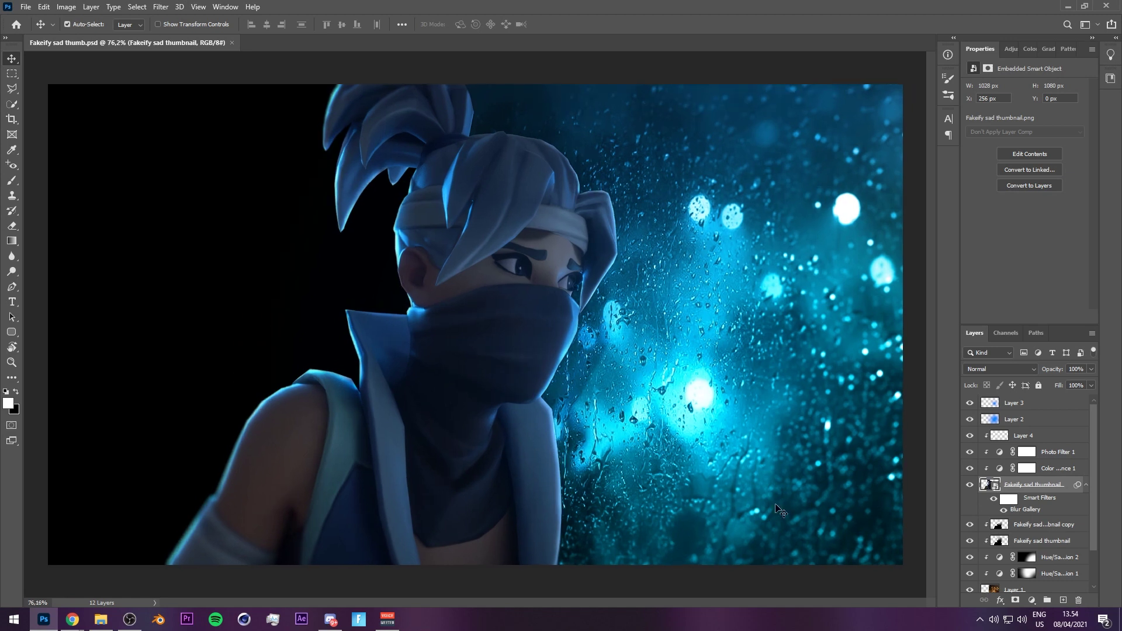
# Add a new layer between the character and its shadow copies and set its blend mode to Linear Dodge (Add).
pyautogui.scroll(-3, 1006, 521)
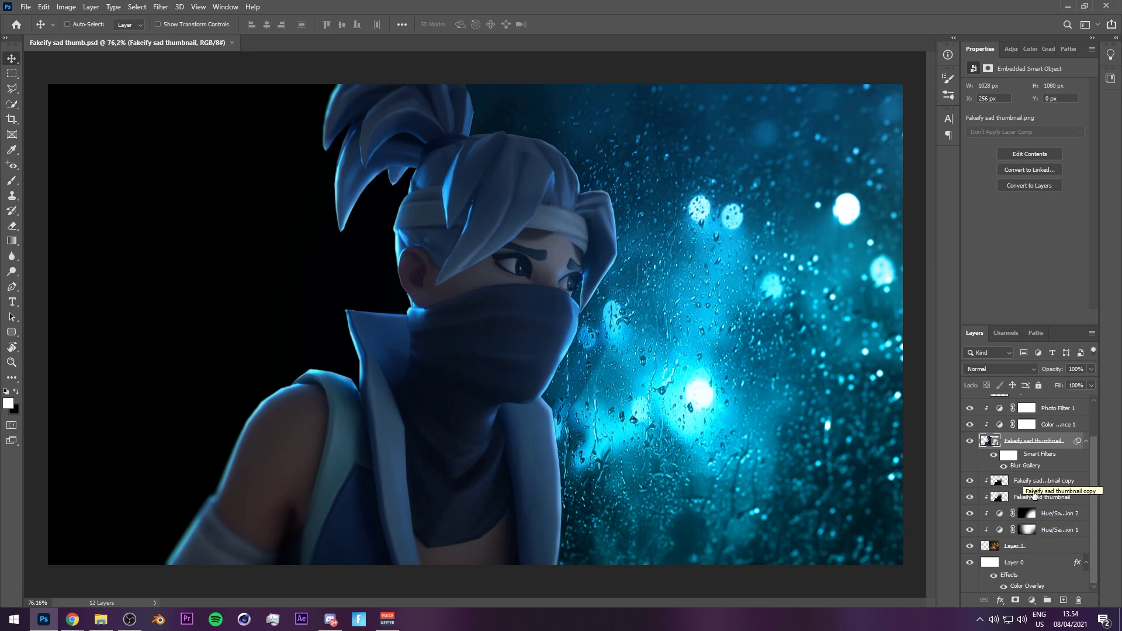
pyautogui.click(1033, 483)
pyautogui.click(1064, 601)
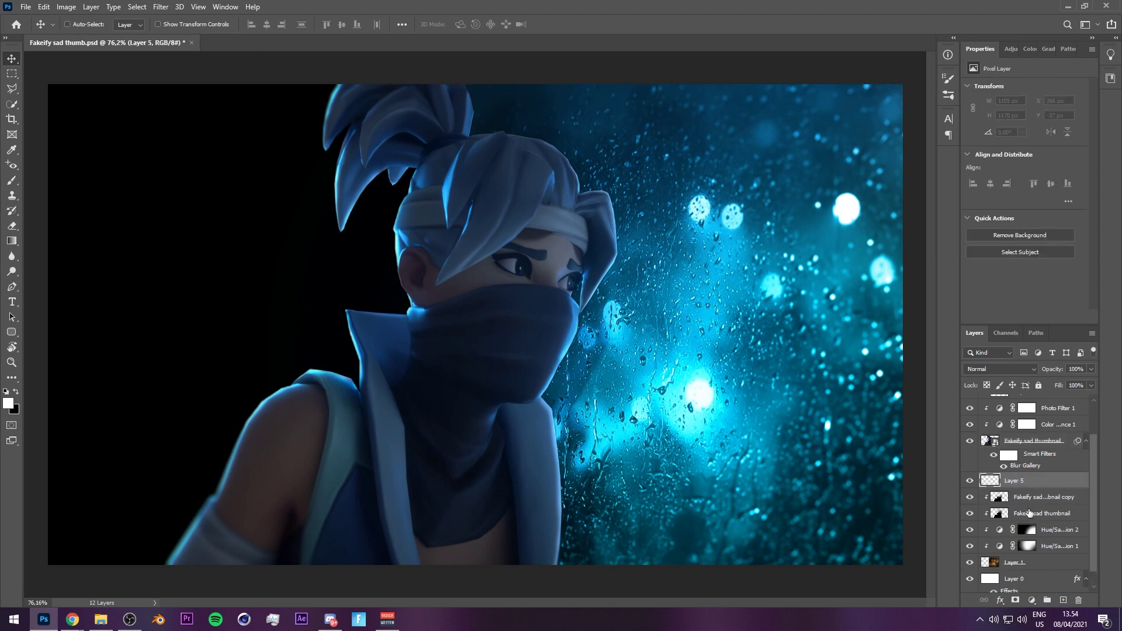
pyautogui.click(991, 368)
pyautogui.click(994, 432)
# Set the foreground color to bright blue #0084ff.
pyautogui.click(8, 403)
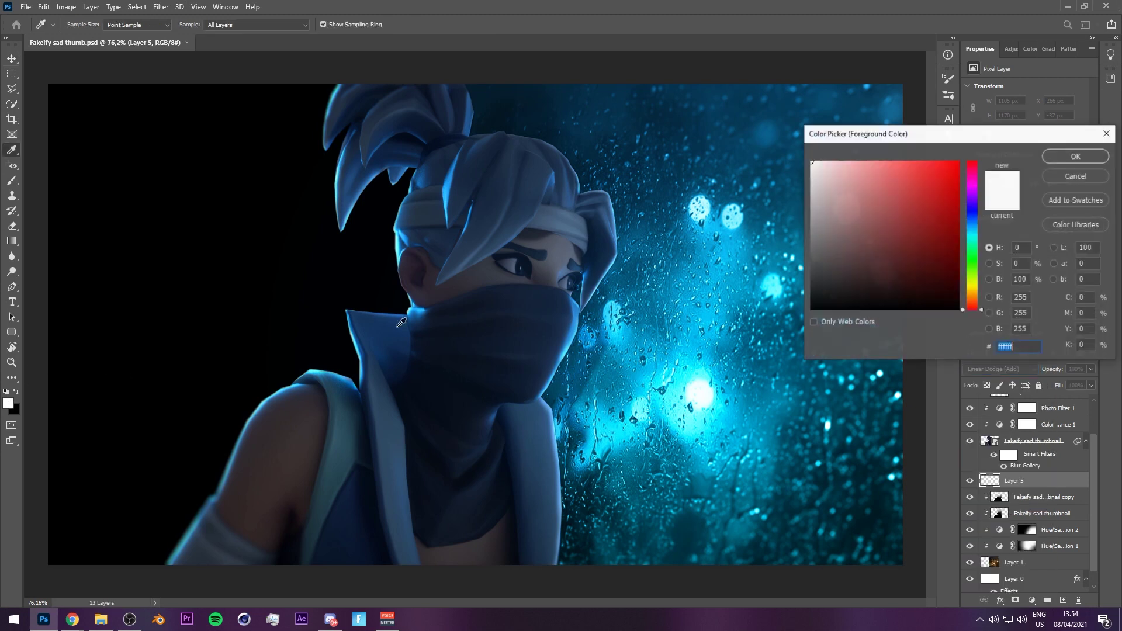
pyautogui.click(971, 225)
pyautogui.click(958, 163)
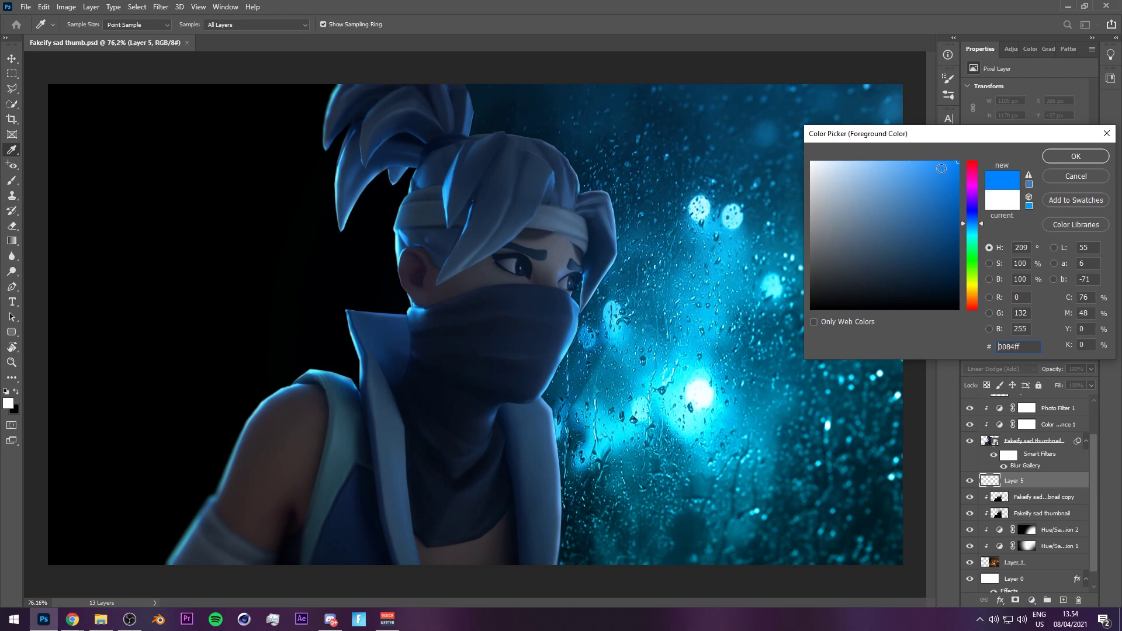
pyautogui.click(1069, 163)
# Paint a soft #0084ff glow on Layer 5 along the back of the character's hair, headband and head.
pyautogui.press('b')
pyautogui.scroll(5, 431, 348)
pyautogui.moveTo(329, 417); pyautogui.dragTo(371, 417)
pyautogui.scroll(-4, 283, 351)
pyautogui.scroll(2, 283, 351)
pyautogui.moveTo(293, 376)
pyautogui.mouseDown()
pyautogui.moveTo(516, 243)
pyautogui.moveTo(448, 313)
pyautogui.mouseUp()
pyautogui.moveTo(464, 379); pyautogui.dragTo(505, 386)
pyautogui.click(474, 476)
pyautogui.moveTo(515, 427); pyautogui.dragTo(558, 382)
pyautogui.moveTo(574, 290); pyautogui.dragTo(470, 412)
pyautogui.click(464, 397)
pyautogui.moveTo(498, 352); pyautogui.dragTo(424, 447)
pyautogui.click(431, 426)
pyautogui.moveTo(476, 392); pyautogui.dragTo(418, 436)
pyautogui.click(440, 439)
pyautogui.moveTo(496, 386); pyautogui.dragTo(438, 480)
pyautogui.click(555, 408)
pyautogui.moveTo(564, 386); pyautogui.dragTo(529, 383)
pyautogui.click(523, 348)
pyautogui.moveTo(554, 336); pyautogui.dragTo(480, 465)
pyautogui.click(574, 351)
pyautogui.moveTo(564, 305); pyautogui.dragTo(568, 398)
pyautogui.click(556, 361)
pyautogui.click(550, 347)
pyautogui.moveTo(550, 321); pyautogui.dragTo(535, 386)
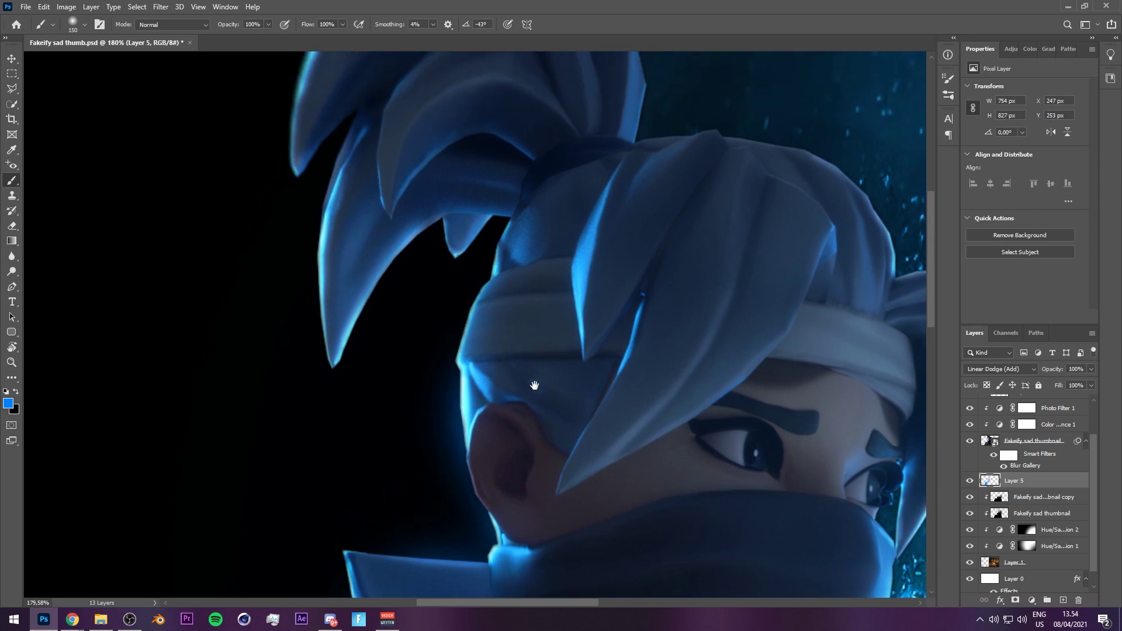
# Extend the blue rim glow around the ear and the rest of the character's outline, and lower Layer 5's fill.
pyautogui.click(536, 388)
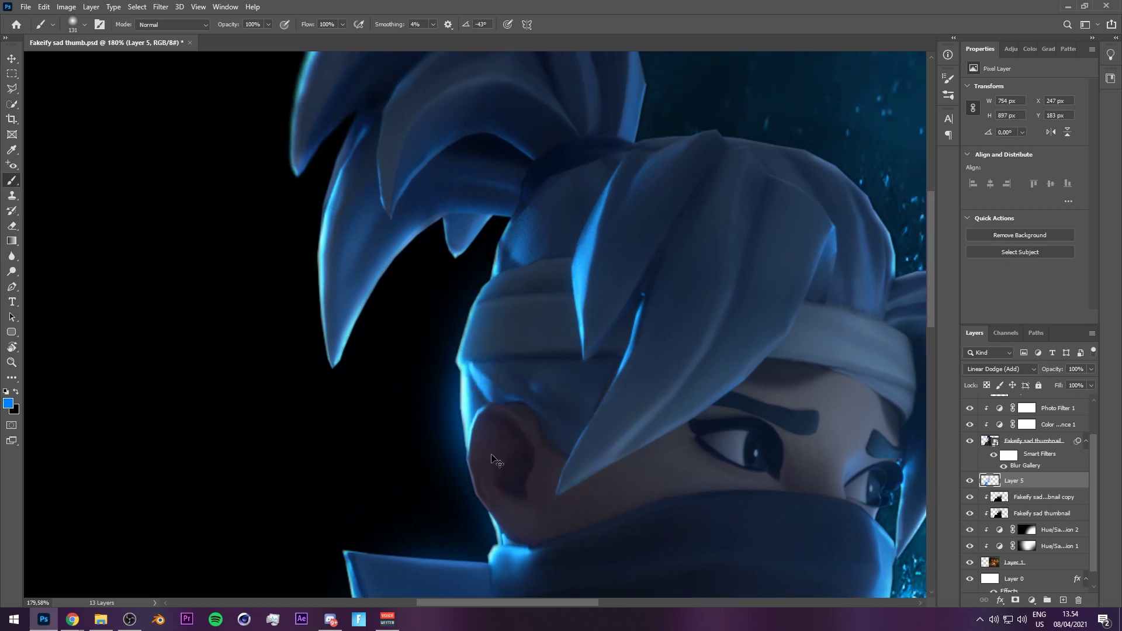
pyautogui.moveTo(474, 419); pyautogui.dragTo(440, 419)
pyautogui.scroll(4, 493, 351)
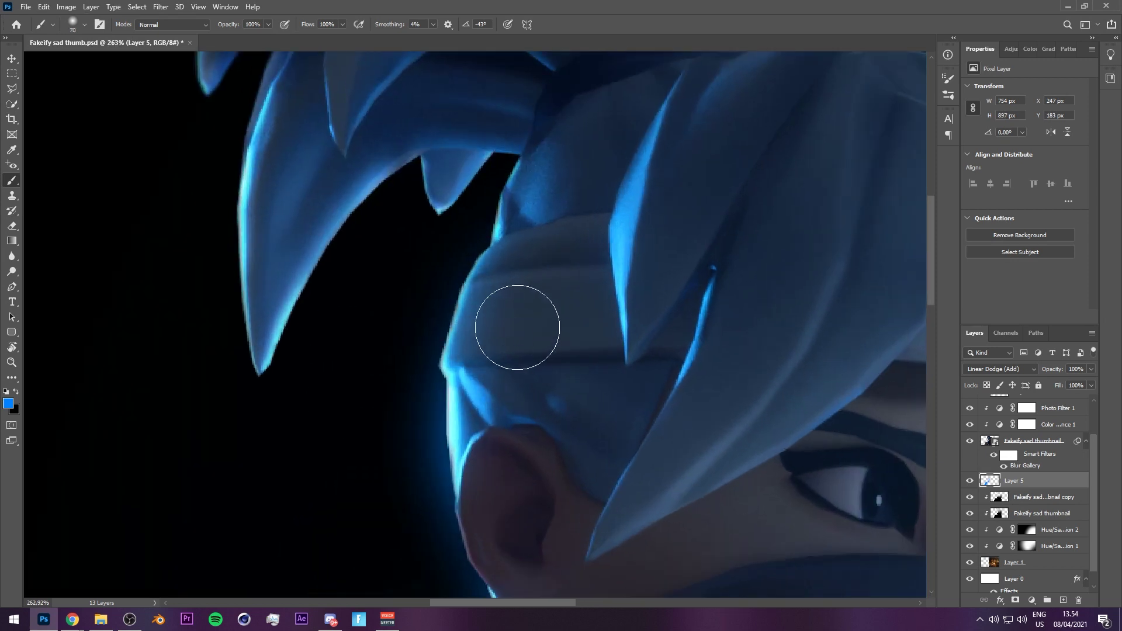
pyautogui.moveTo(521, 291); pyautogui.dragTo(509, 395)
pyautogui.click(520, 344)
pyautogui.moveTo(424, 305); pyautogui.dragTo(436, 300)
pyautogui.click(316, 273)
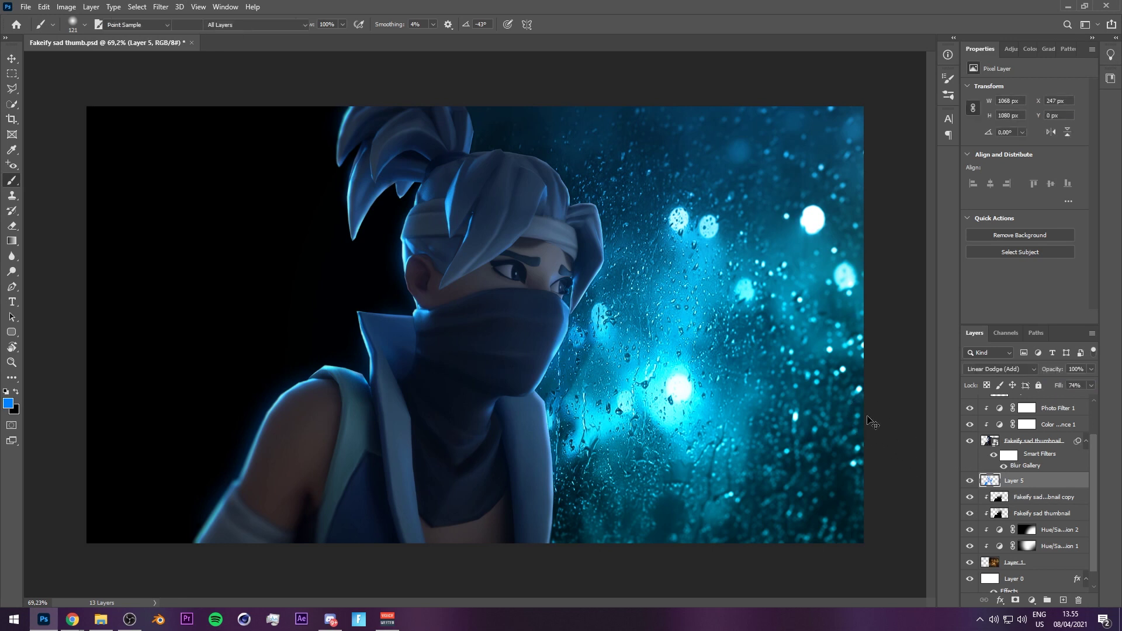
# Shift the hue of the Layer 5 glow to -11 with a Hue/Saturation adjustment.
pyautogui.hotkey('ctrl', 'u')
pyautogui.moveTo(907, 225); pyautogui.dragTo(902, 228)
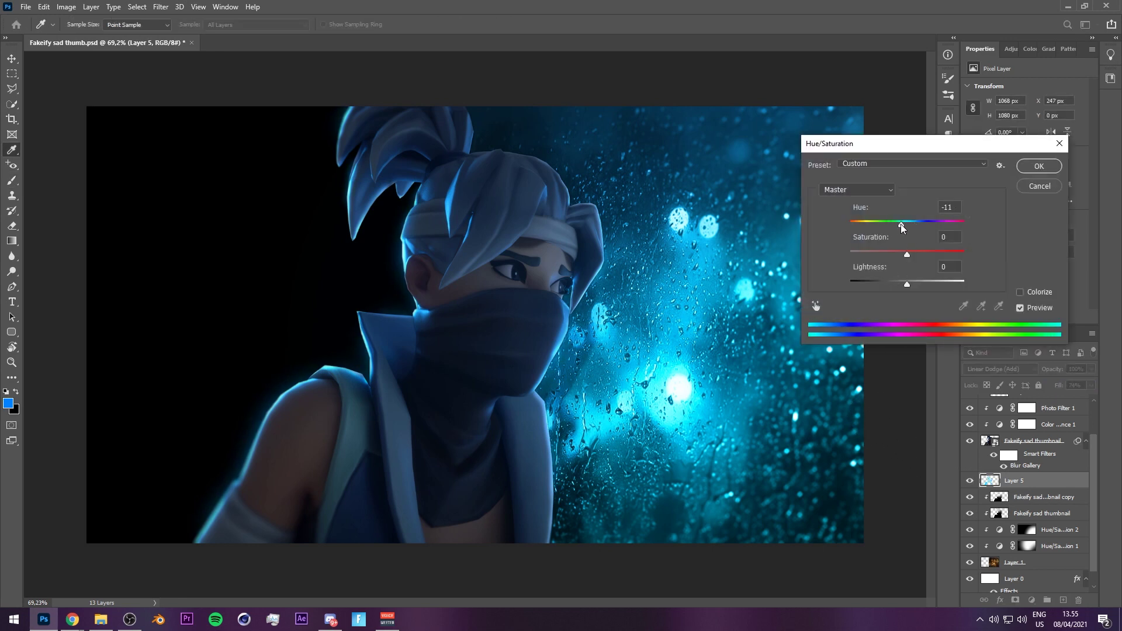
pyautogui.click(1038, 166)
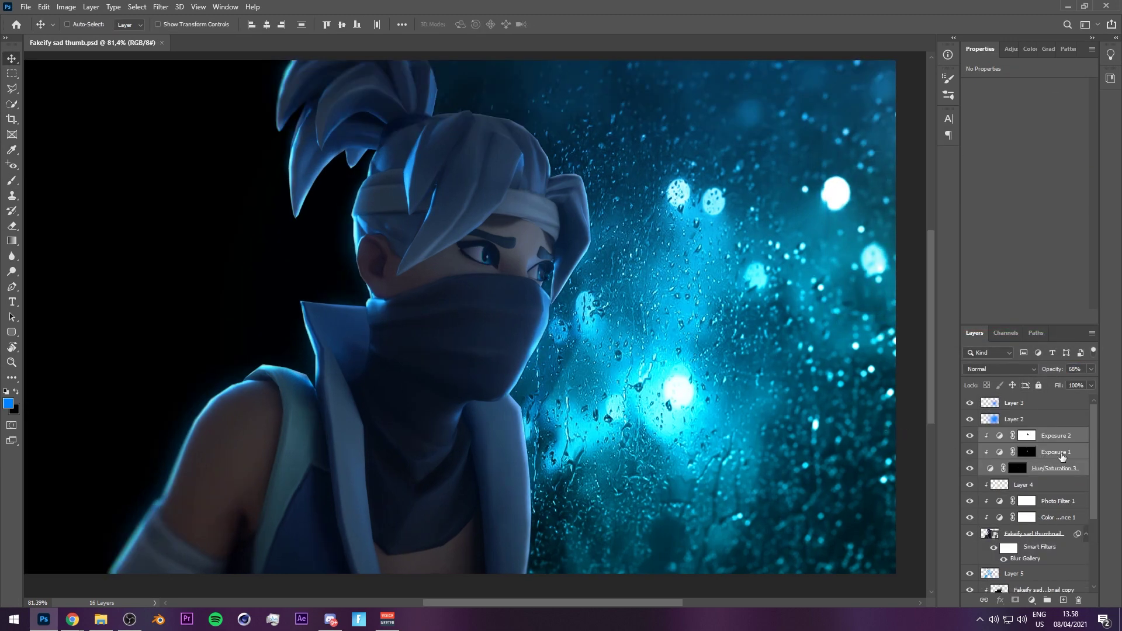
# Add a new layer above the Exposure 2 adjustment and save the document.
pyautogui.click(1056, 435)
pyautogui.scroll(5, 490, 257)
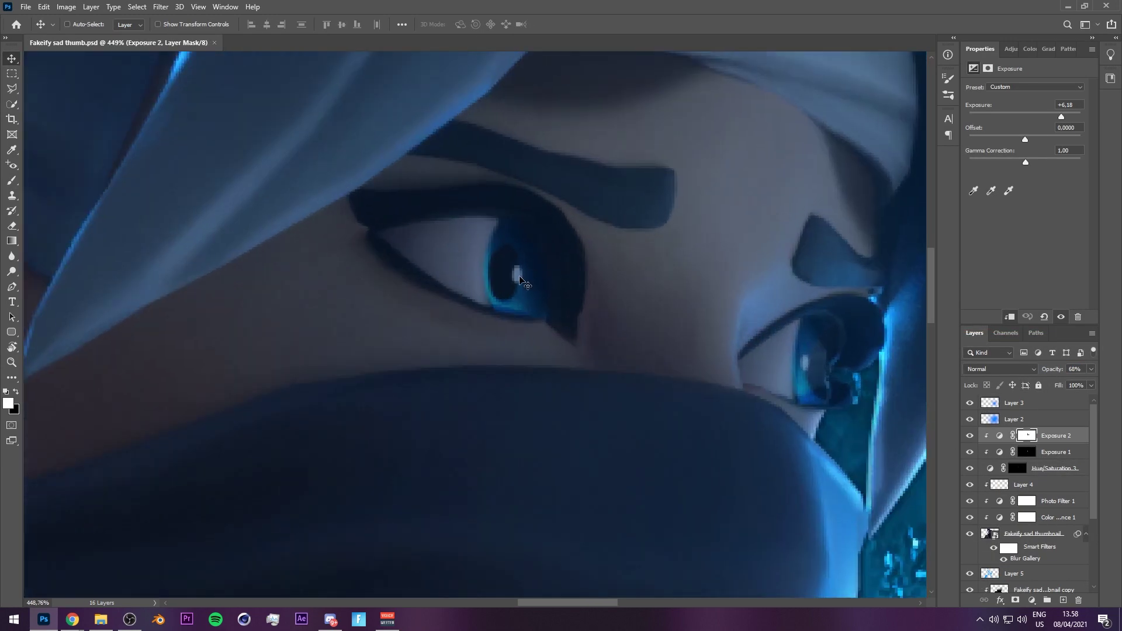
pyautogui.scroll(-2, 571, 309)
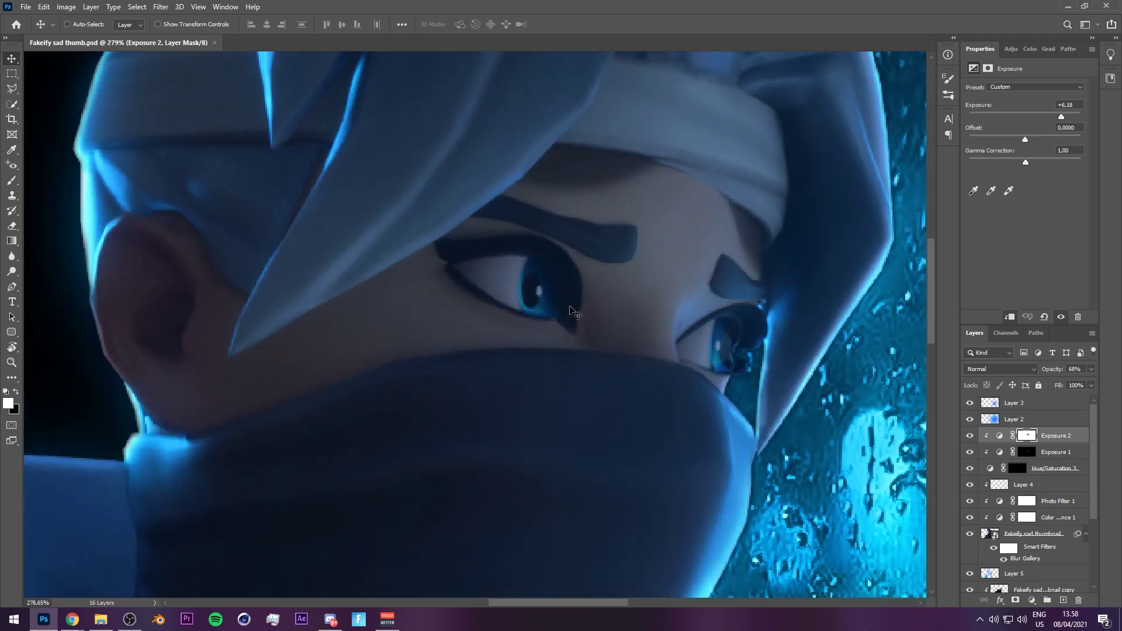
pyautogui.click(1065, 601)
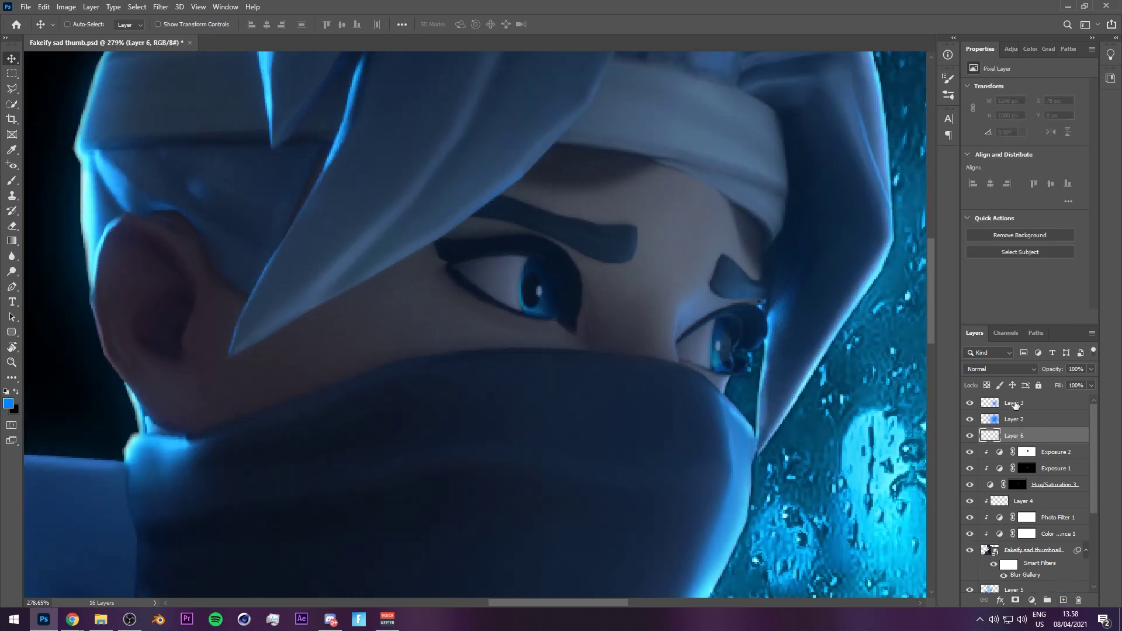
pyautogui.scroll(-2, 753, 414)
pyautogui.hotkey('ctrl', 's')
pyautogui.scroll(3, 643, 386)
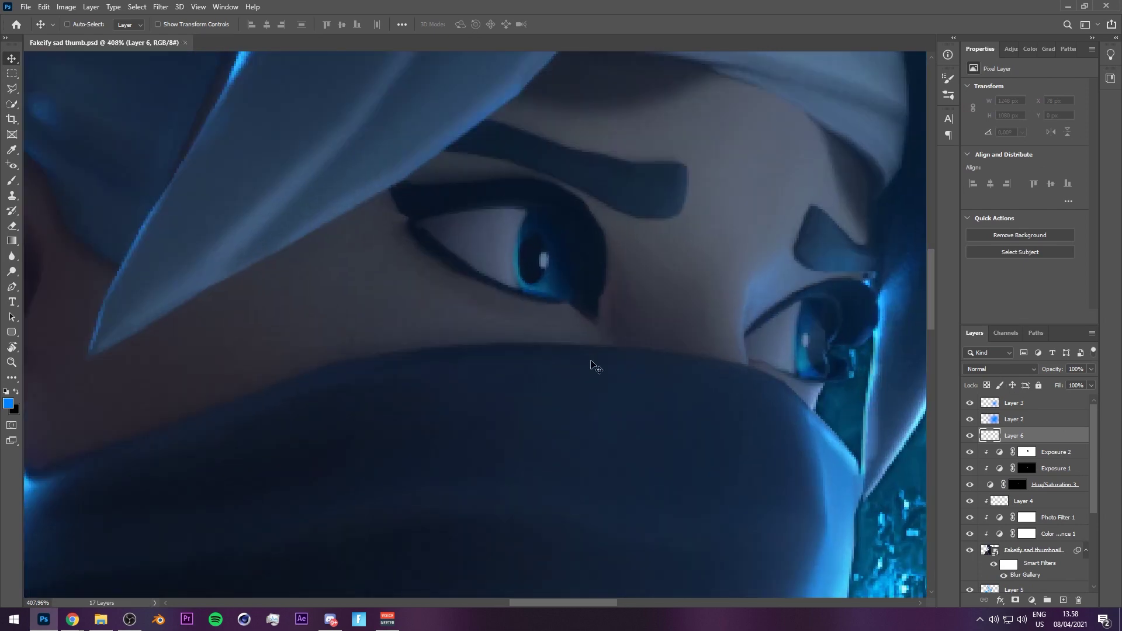
# Reset the foreground color to white and paint a small bright highlight over the existing reflection in each eye.
pyautogui.press('b')
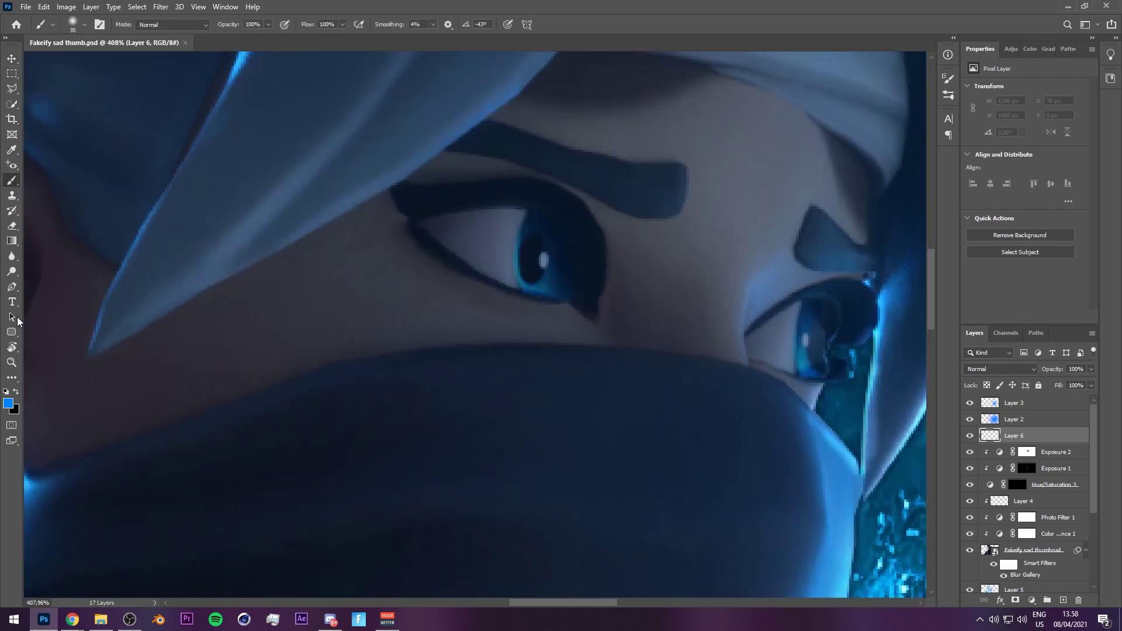
pyautogui.click(6, 391)
pyautogui.press('x')
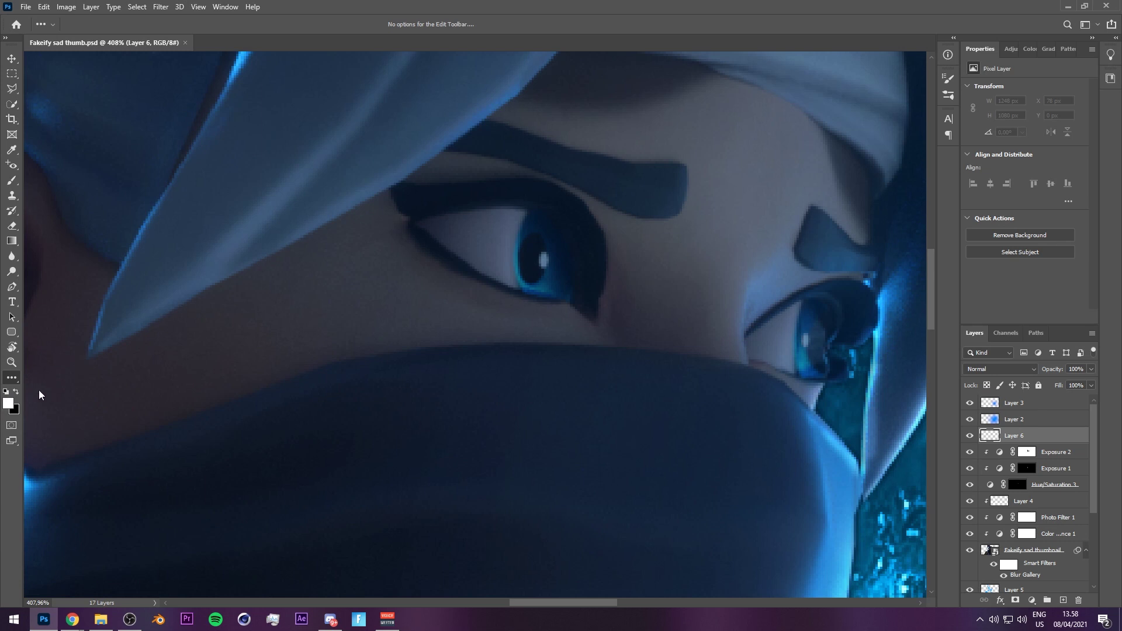
pyautogui.press('b')
pyautogui.scroll(8, 521, 251)
pyautogui.keyDown('alt'); pyautogui.rightClick(518, 216); pyautogui.keyUp('alt')
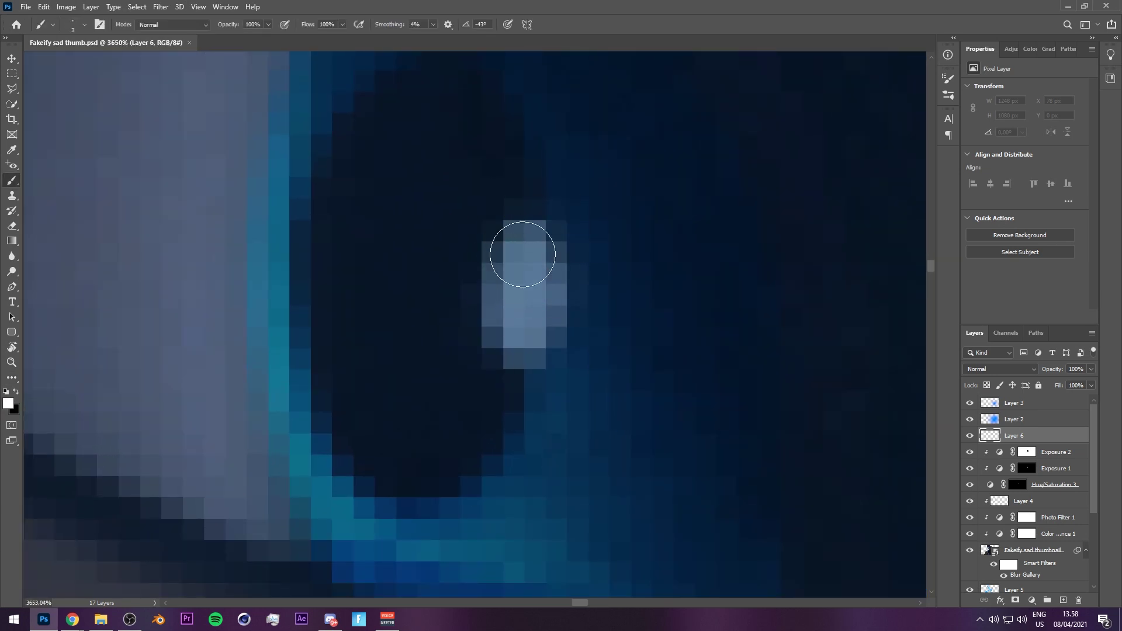
pyautogui.click(520, 265)
pyautogui.scroll(-8, 521, 265)
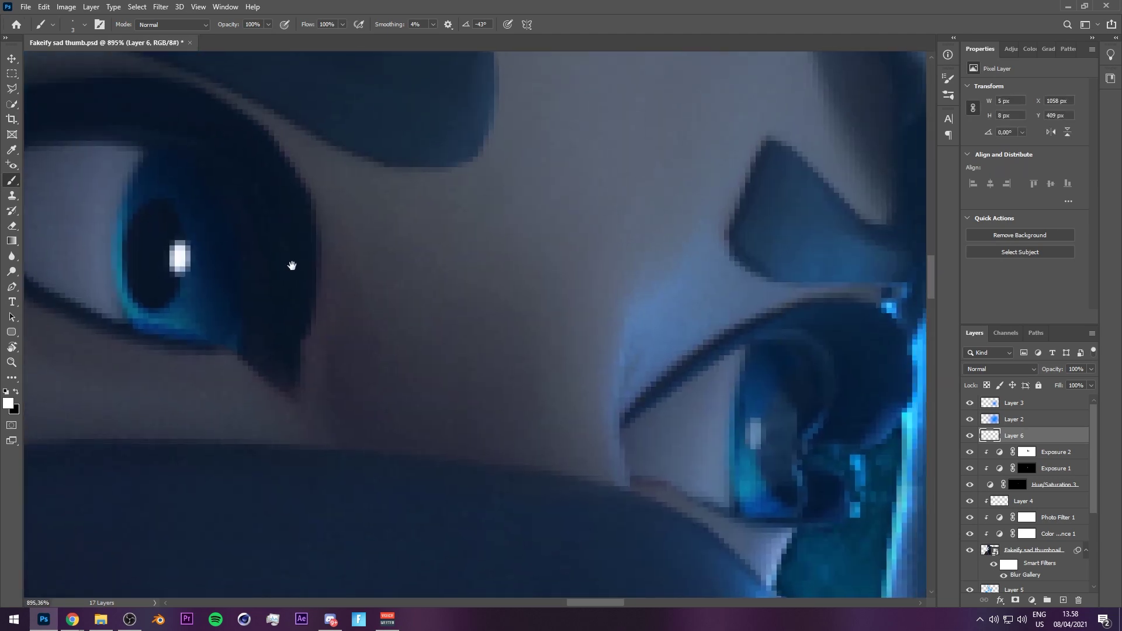
pyautogui.scroll(2, 719, 364)
pyautogui.scroll(2, 465, 320)
pyautogui.click(483, 330)
pyautogui.scroll(-3, 477, 317)
pyautogui.scroll(-4, 477, 316)
pyautogui.scroll(6, 478, 316)
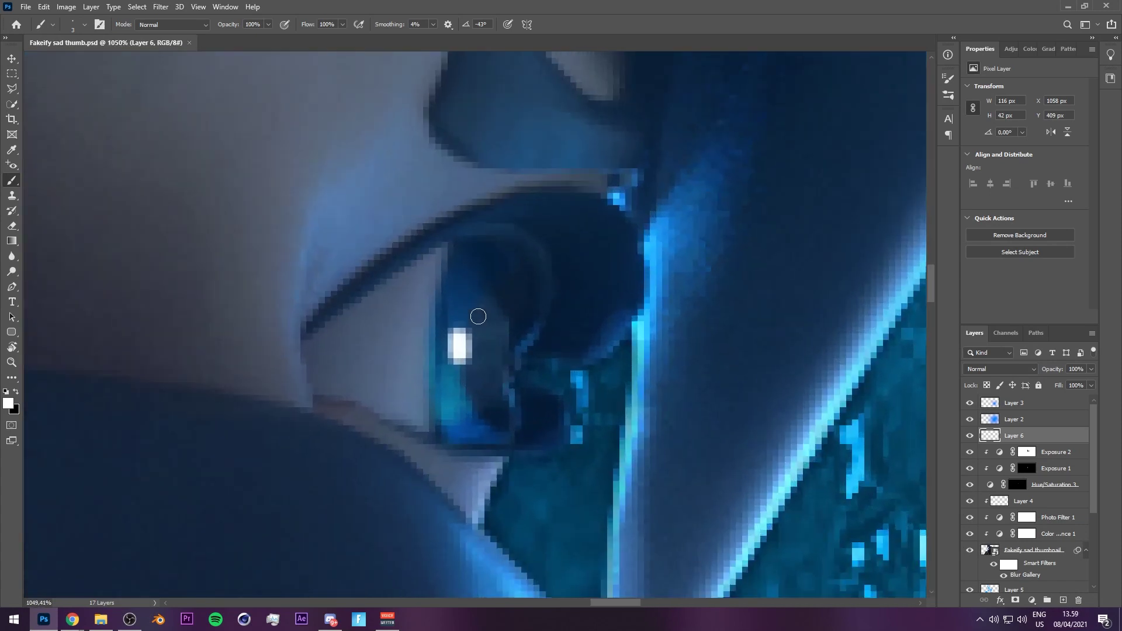
# Try adding tiny 2 px secondary white highlights beside the main ones in the eyes.
pyautogui.keyDown('alt'); pyautogui.rightClick(478, 317); pyautogui.keyUp('alt')
pyautogui.click(479, 317)
pyautogui.scroll(-5, 499, 291)
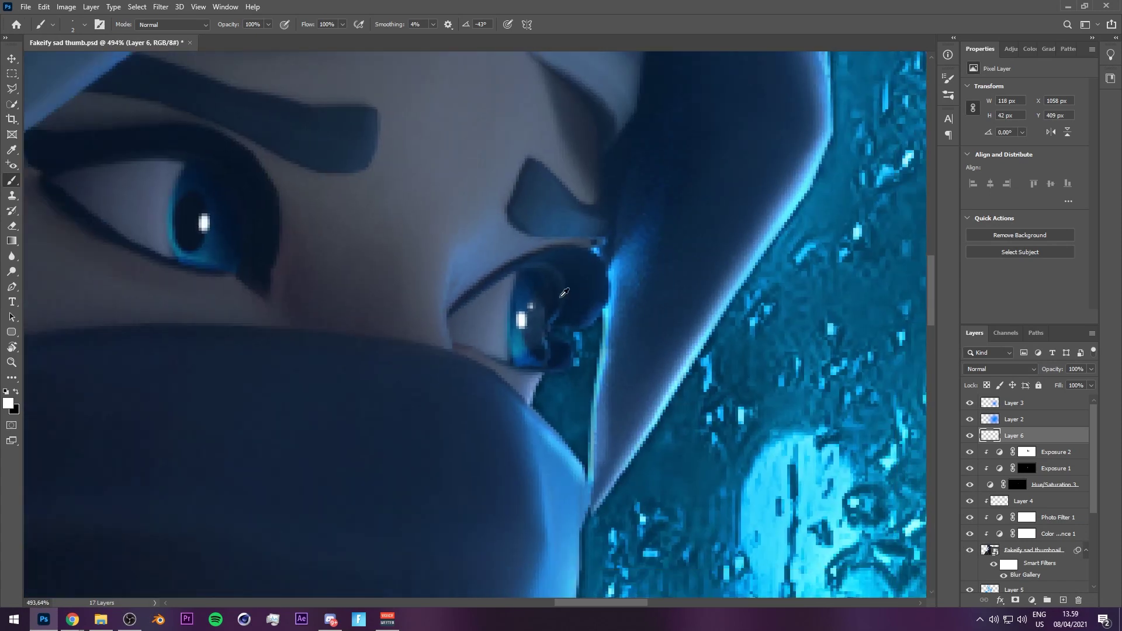
pyautogui.click(303, 236)
pyautogui.scroll(-2, 390, 252)
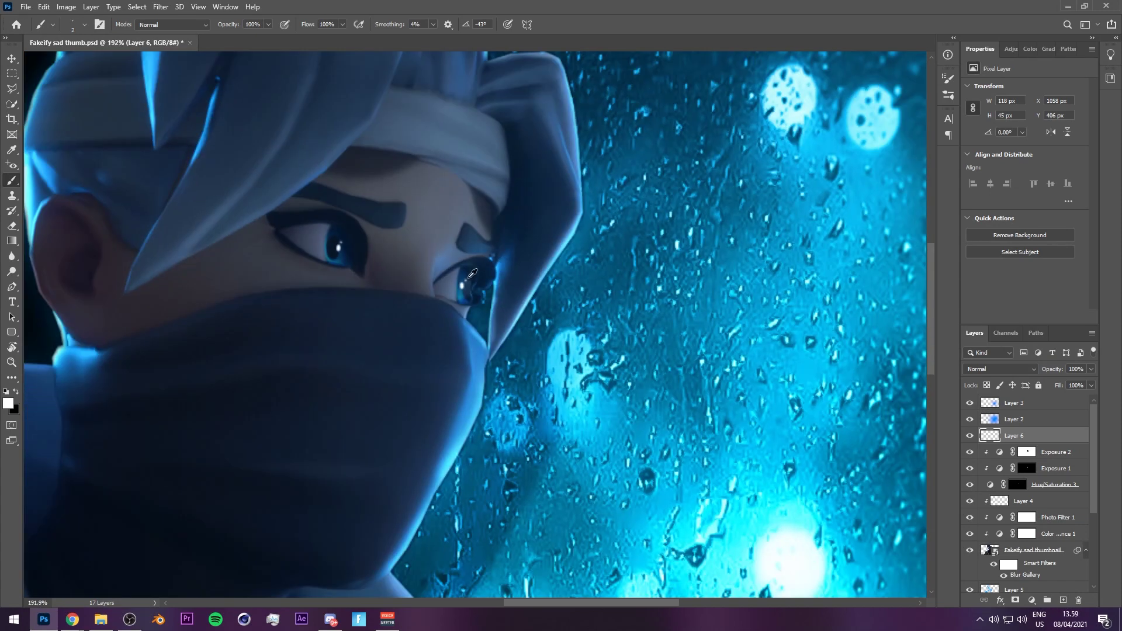
pyautogui.hotkey('ctrl', 'z')
# Add a 3 px white secondary highlight above the main one in each eye and save the document.
pyautogui.scroll(6, 491, 287)
pyautogui.keyDown('alt'); pyautogui.rightClick(462, 287); pyautogui.keyUp('alt')
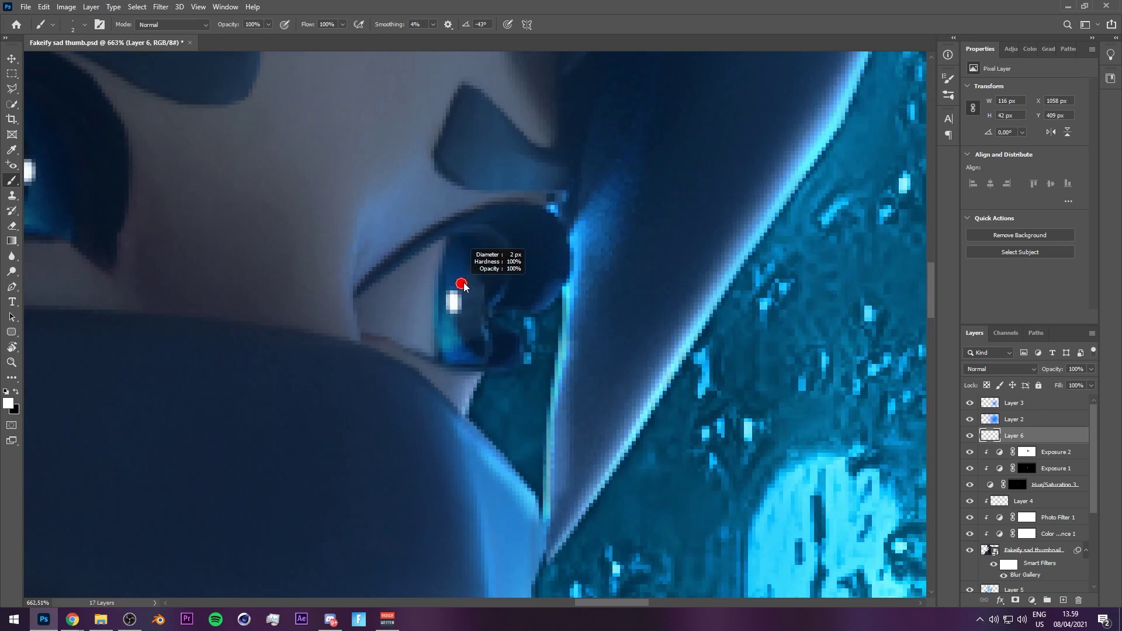
pyautogui.moveTo(322, 258); pyautogui.dragTo(709, 337)
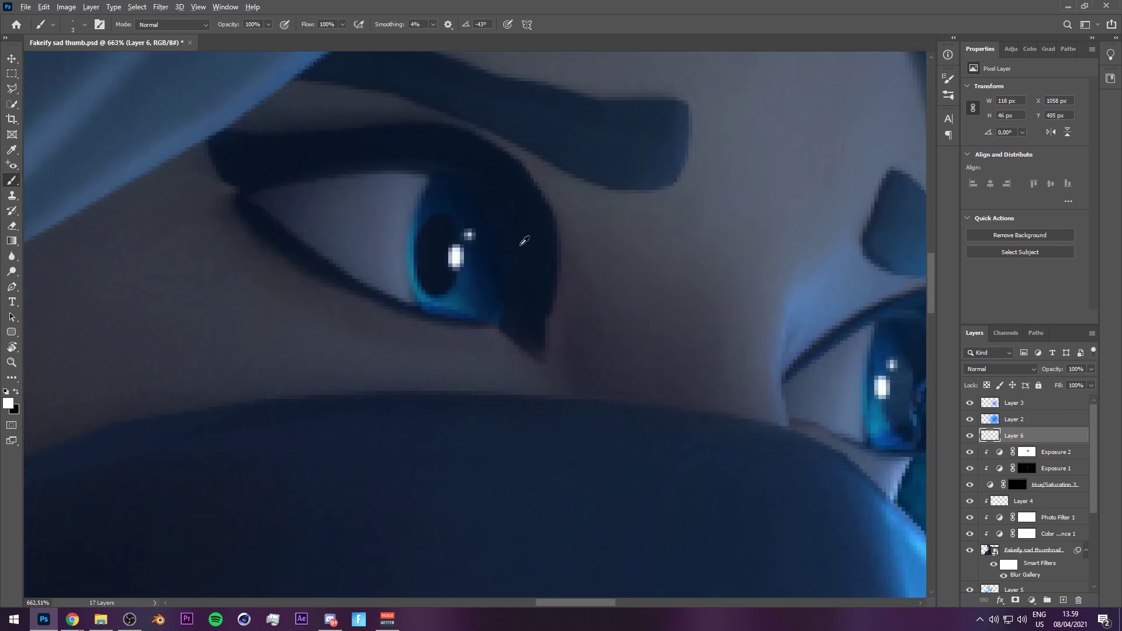
pyautogui.scroll(-12, 520, 243)
pyautogui.scroll(3, 672, 295)
pyautogui.hotkey('ctrl', 's')
pyautogui.scroll(-1, 672, 296)
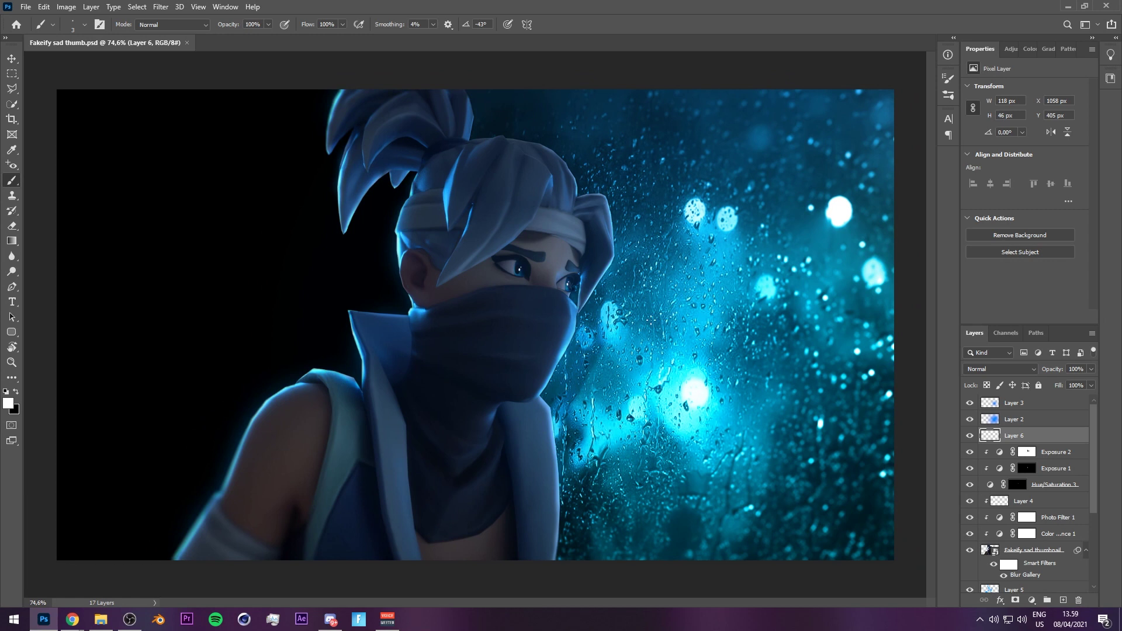
pyautogui.hotkey('alt', 'Tab')
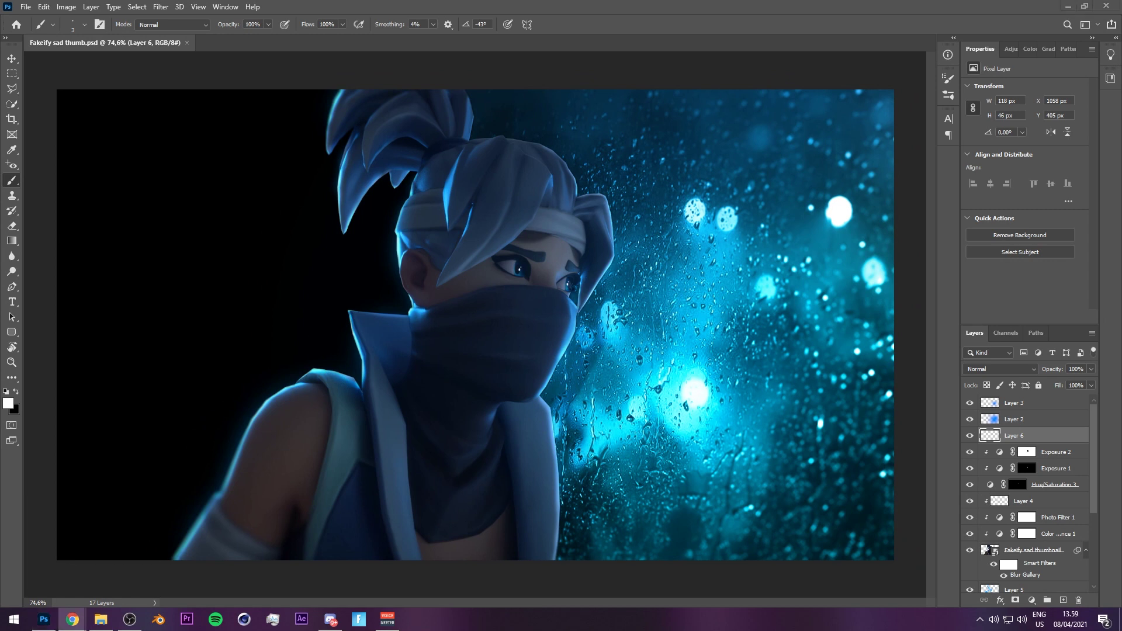
pyautogui.hotkey('alt', 'Tab')
pyautogui.press('v')
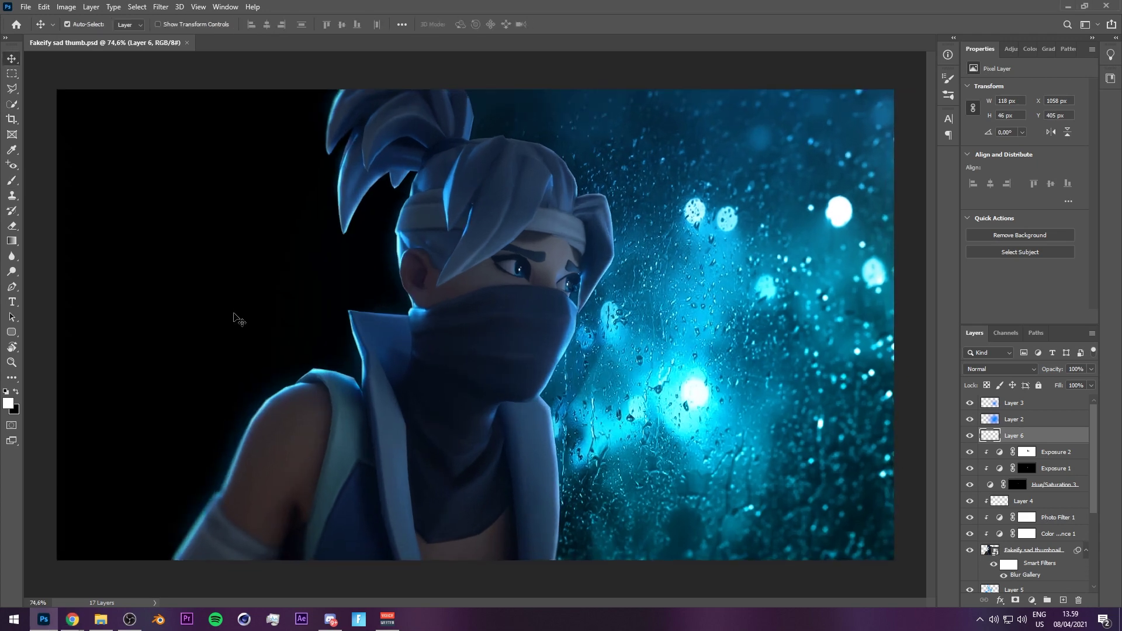
# Add a new layer above Layer 6 and paint soft black shadows under both of the character's eyes.
pyautogui.scroll(2, 345, 318)
pyautogui.scroll(4, 345, 319)
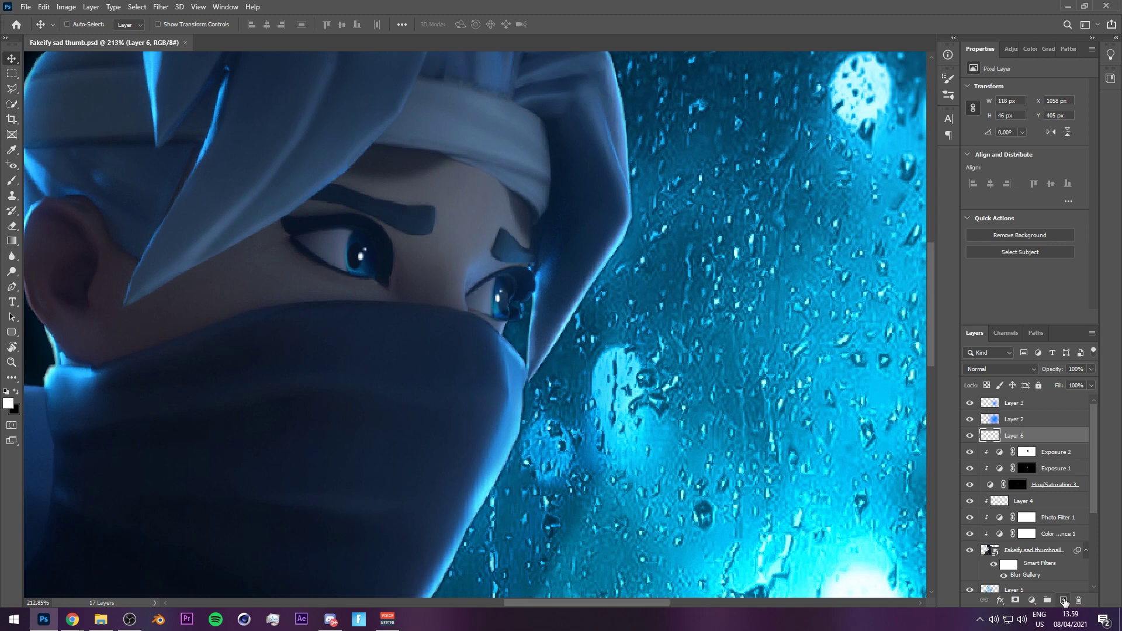
pyautogui.click(1064, 601)
pyautogui.press('b')
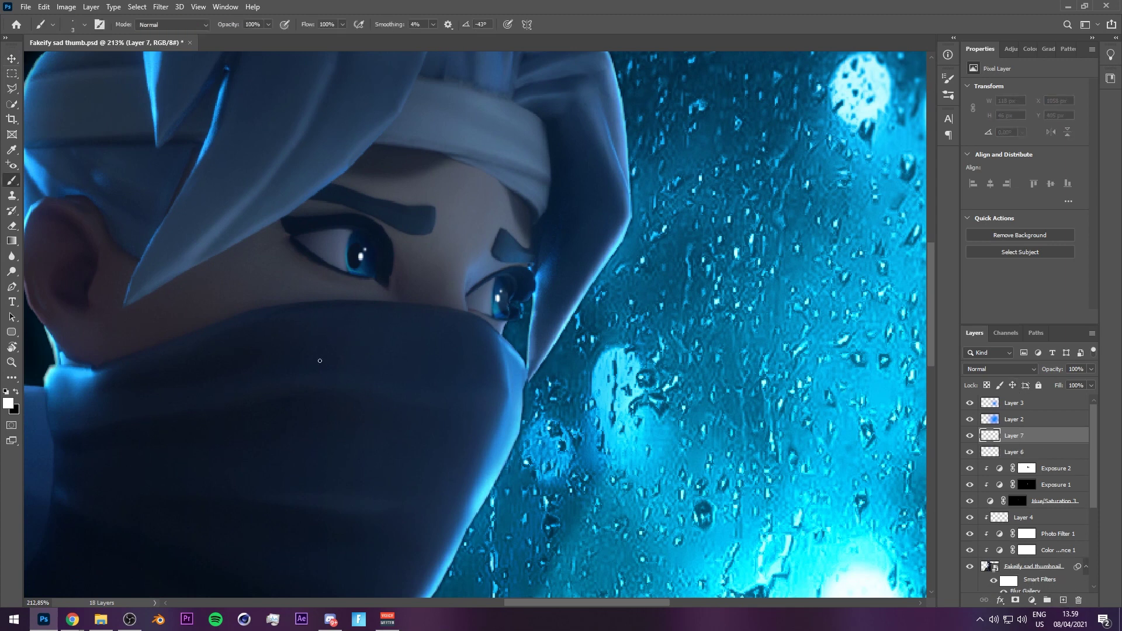
pyautogui.scroll(5, 323, 308)
pyautogui.moveTo(300, 269); pyautogui.dragTo(296, 130)
pyautogui.moveTo(271, 179)
pyautogui.mouseDown()
pyautogui.moveTo(269, 121)
pyautogui.moveTo(275, 186)
pyautogui.mouseUp()
pyautogui.moveTo(274, 227)
pyautogui.mouseDown()
pyautogui.moveTo(241, 222)
pyautogui.moveTo(272, 253)
pyautogui.mouseUp()
pyautogui.moveTo(220, 198)
pyautogui.mouseDown()
pyautogui.moveTo(301, 251)
pyautogui.moveTo(420, 294)
pyautogui.moveTo(497, 304)
pyautogui.mouseUp()
pyautogui.moveTo(256, 257)
pyautogui.mouseDown()
pyautogui.moveTo(259, 285)
pyautogui.moveTo(474, 321)
pyautogui.moveTo(276, 306)
pyautogui.moveTo(195, 253)
pyautogui.mouseUp()
pyautogui.moveTo(508, 303)
pyautogui.mouseDown()
pyautogui.moveTo(216, 277)
pyautogui.moveTo(1, 226)
pyautogui.moveTo(9, 233)
pyautogui.mouseUp()
pyautogui.keyDown('alt'); pyautogui.rightClick(332, 306); pyautogui.keyUp('alt')
pyautogui.moveTo(246, 307); pyautogui.dragTo(374, 352)
pyautogui.scroll(-3, 366, 348)
# Erase the black paint covering the eyes and move the shadow layer below Layer 4, clipped to the character.
pyautogui.press('e')
pyautogui.scroll(2, 176, 273)
pyautogui.moveTo(225, 276); pyautogui.dragTo(487, 291)
pyautogui.scroll(-4, 612, 370)
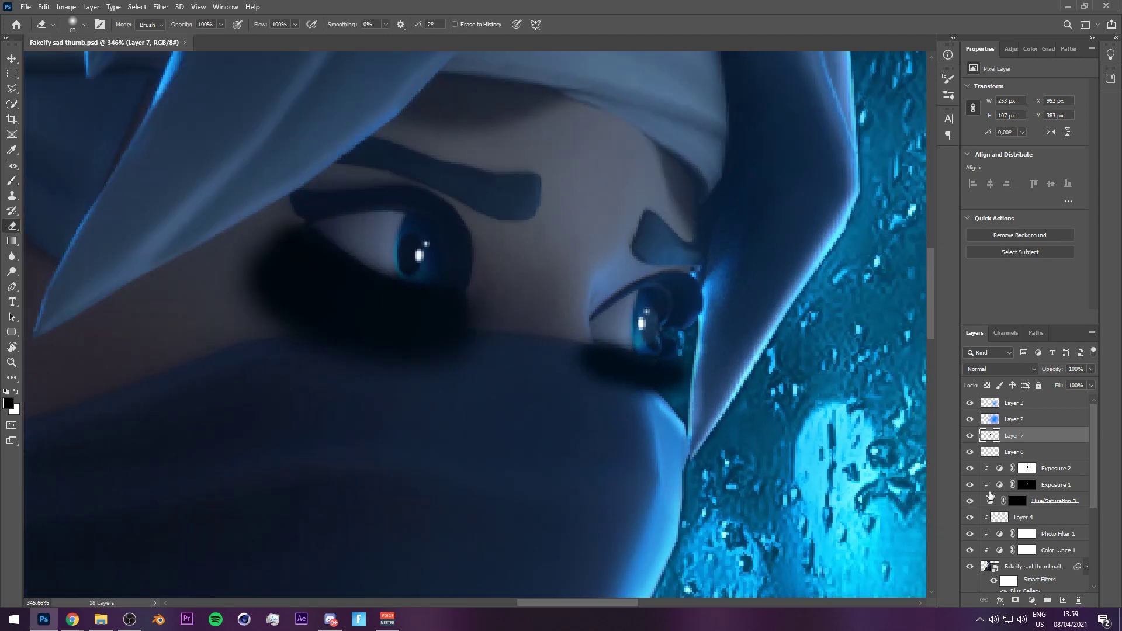
pyautogui.moveTo(1052, 444); pyautogui.dragTo(1025, 530)
# Erase the excess shadow below the near eye with a large soft eraser, fading it into the cheek and mask.
pyautogui.scroll(4, 709, 358)
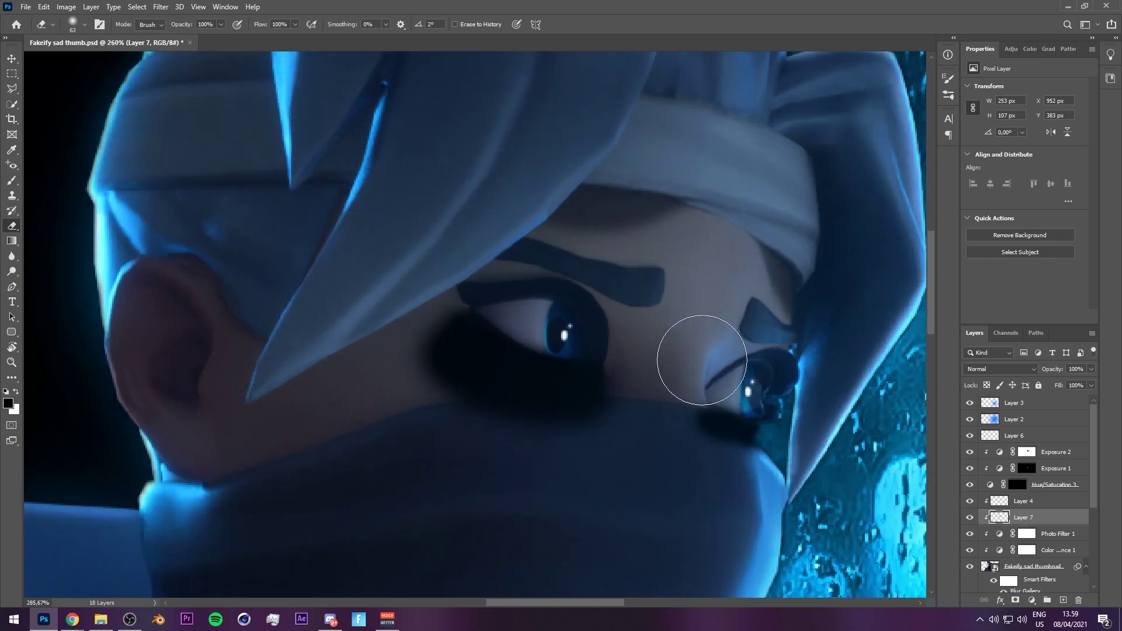
pyautogui.keyDown('alt'); pyautogui.rightClick(396, 420); pyautogui.keyUp('alt')
pyautogui.keyDown('alt'); pyautogui.rightClick(262, 279); pyautogui.keyUp('alt')
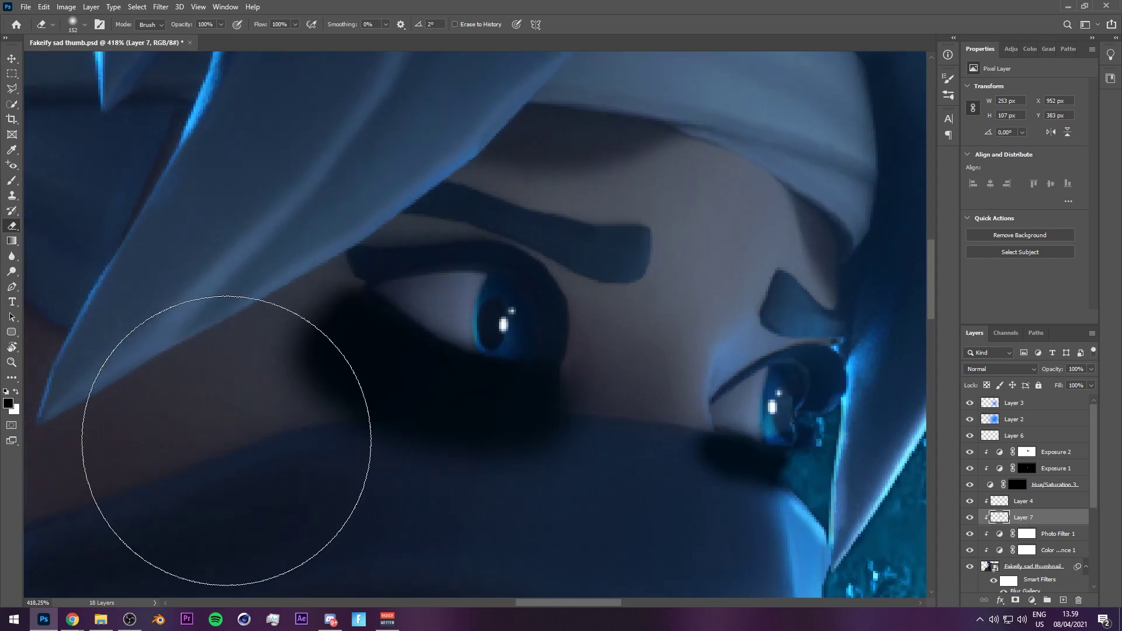
pyautogui.click(228, 441)
pyautogui.keyDown('alt'); pyautogui.rightClick(274, 445); pyautogui.keyUp('alt')
pyautogui.click(384, 504)
pyautogui.keyDown('alt'); pyautogui.rightClick(398, 497); pyautogui.keyUp('alt')
pyautogui.click(536, 494)
pyautogui.keyDown('alt'); pyautogui.rightClick(539, 456); pyautogui.keyUp('alt')
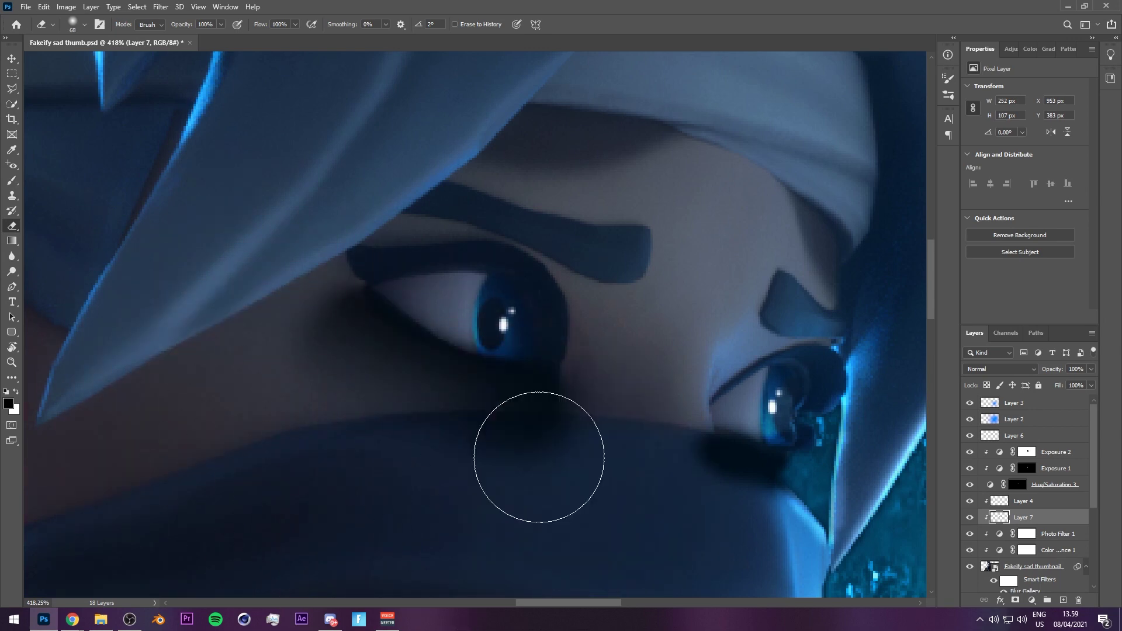
pyautogui.click(560, 481)
pyautogui.keyDown('alt'); pyautogui.rightClick(283, 356); pyautogui.keyUp('alt')
pyautogui.moveTo(283, 356); pyautogui.dragTo(281, 314)
# Erase the far eye's shadow where it spills onto the mask, refining the mask edge with a smaller eraser.
pyautogui.moveTo(497, 440); pyautogui.dragTo(311, 255)
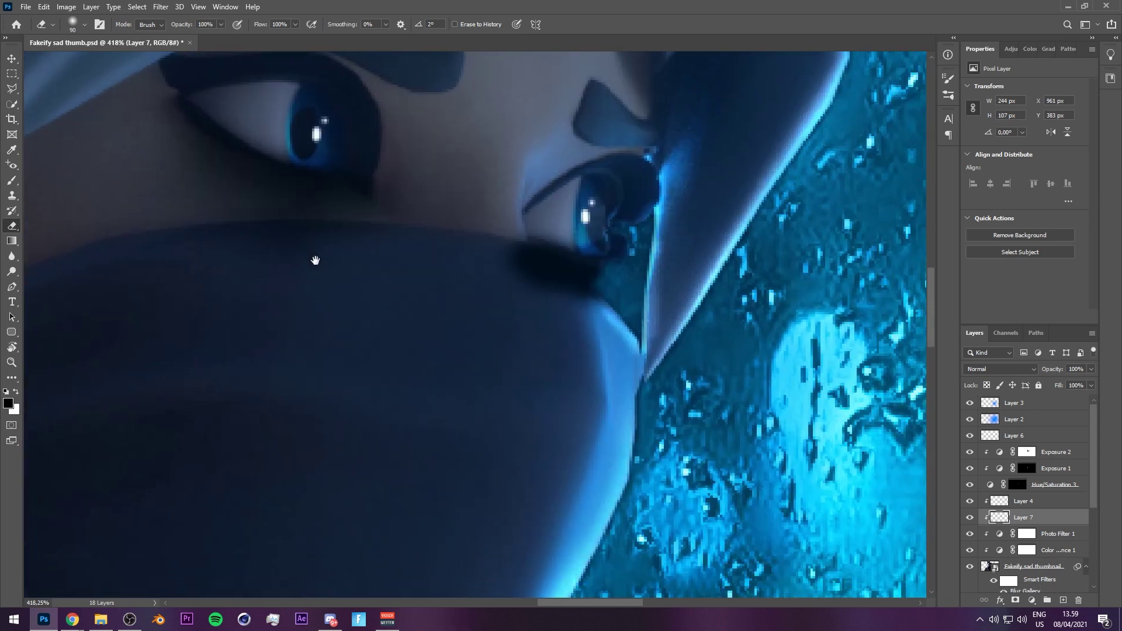
pyautogui.click(538, 328)
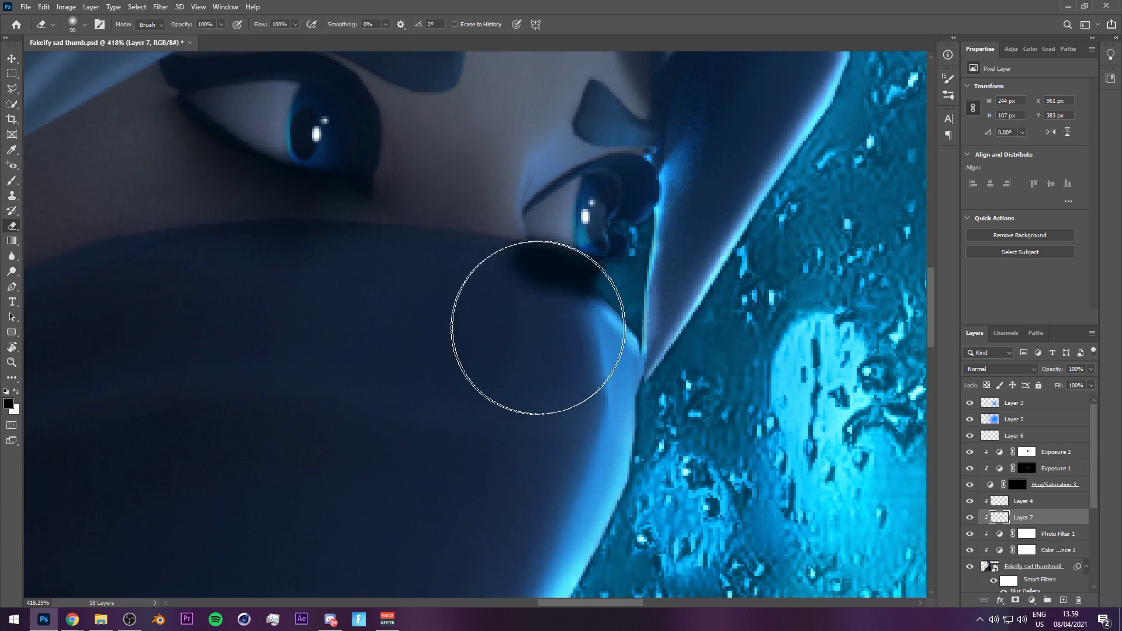
pyautogui.keyDown('alt'); pyautogui.rightClick(538, 328); pyautogui.keyUp('alt')
pyautogui.scroll(10, 521, 288)
pyautogui.moveTo(521, 289); pyautogui.dragTo(396, 384)
pyautogui.keyDown('alt'); pyautogui.rightClick(363, 362); pyautogui.keyUp('alt')
pyautogui.moveTo(467, 419)
pyautogui.mouseDown()
pyautogui.moveTo(549, 440)
pyautogui.moveTo(449, 416)
pyautogui.mouseUp()
pyautogui.press('[')
pyautogui.press('[')
pyautogui.press('[')
pyautogui.press('[')
pyautogui.press('[')
pyautogui.press('[')
pyautogui.press('[')
pyautogui.press('[')
pyautogui.press('[')
pyautogui.press('[')
pyautogui.press('[')
pyautogui.press('[')
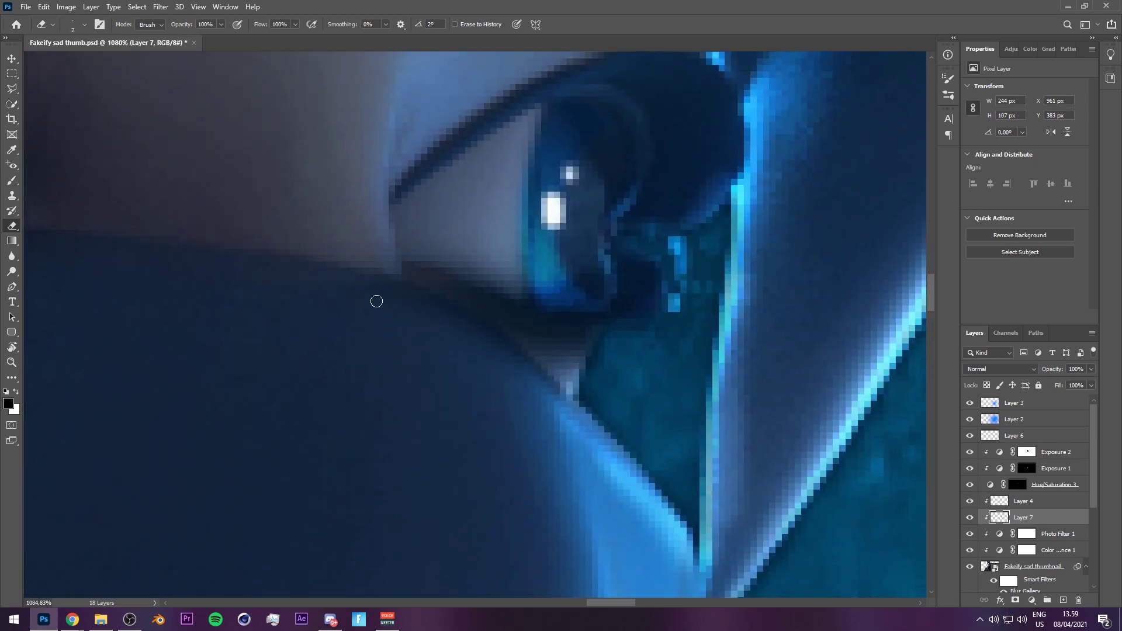
pyautogui.moveTo(466, 370); pyautogui.dragTo(539, 452)
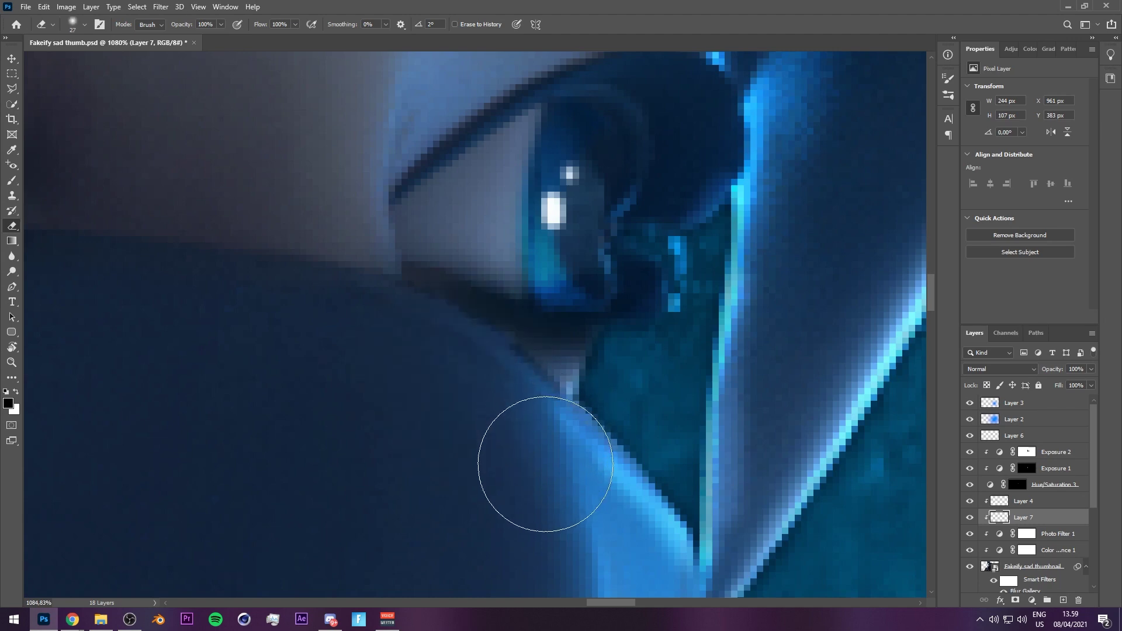
# Soften the leftover shadow along the mask's upper edge below the near eye.
pyautogui.scroll(-5, 395, 387)
pyautogui.moveTo(395, 386); pyautogui.dragTo(421, 395)
pyautogui.moveTo(190, 318); pyautogui.dragTo(261, 343)
pyautogui.scroll(-3, 302, 327)
pyautogui.scroll(-4, 208, 357)
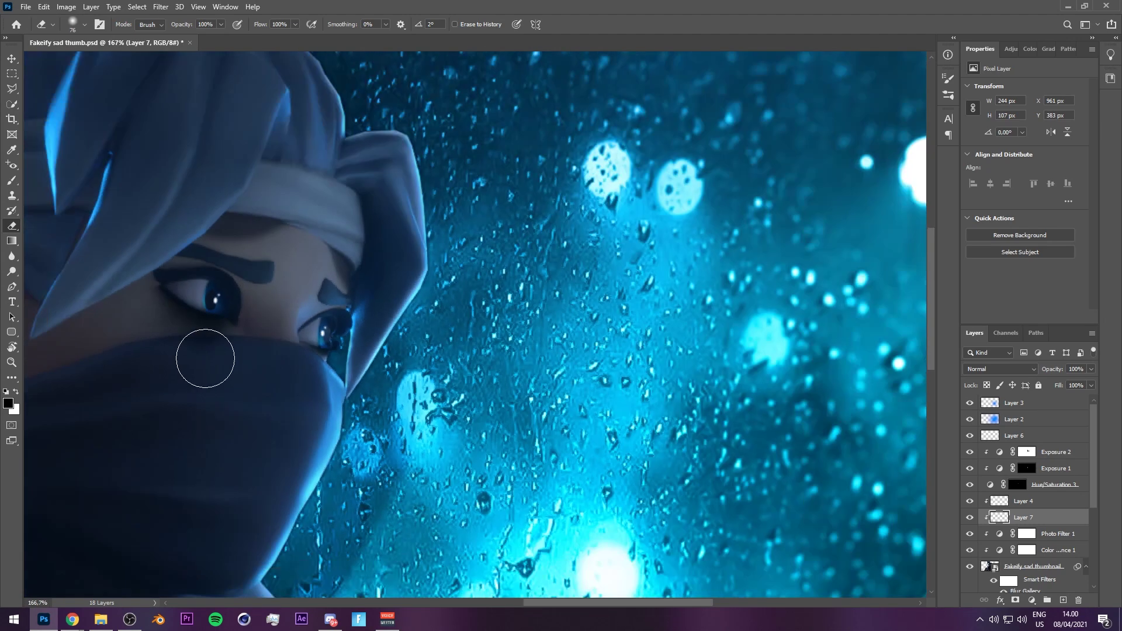
# Lower the under-eye shadow layer's opacity to 74%.
pyautogui.press('v')
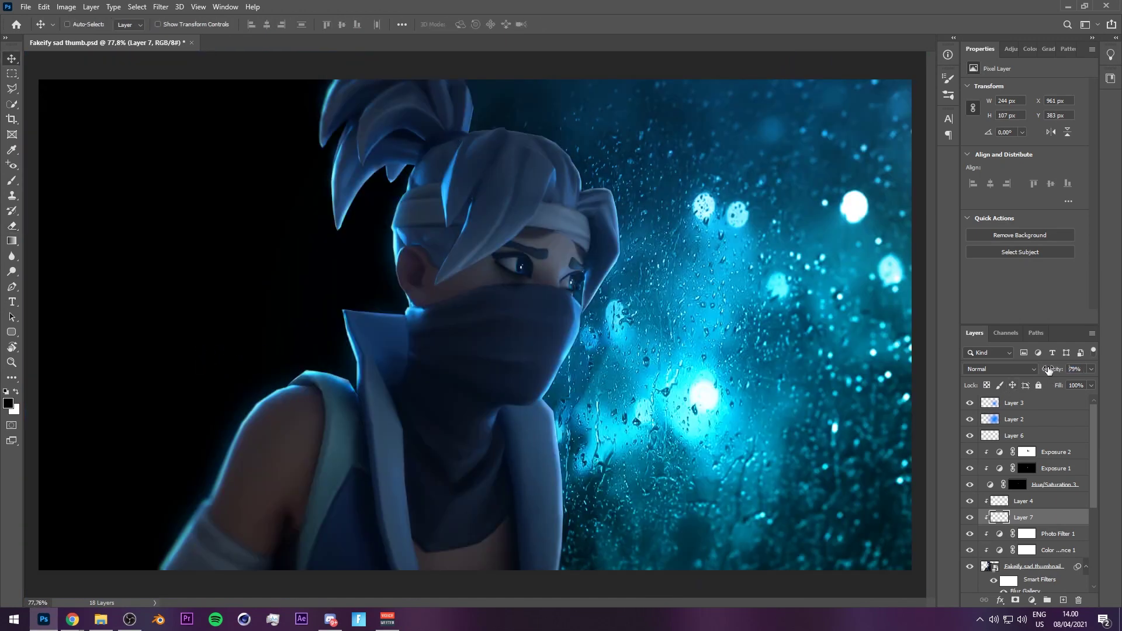
pyautogui.scroll(5, 497, 284)
pyautogui.press('e')
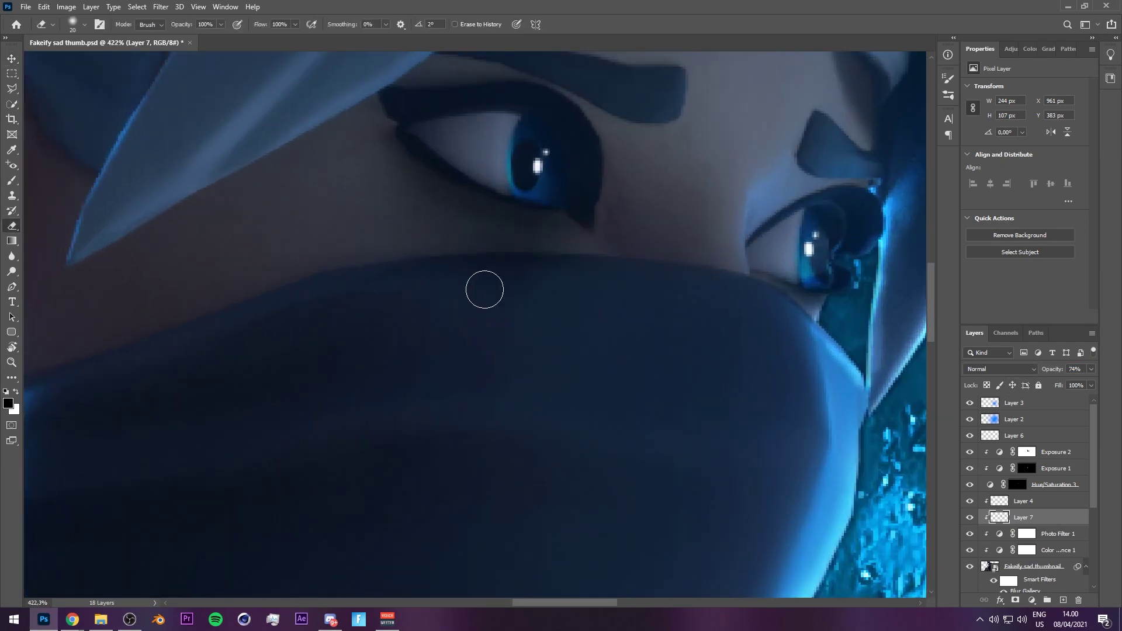
# Lower the under-eye shadow layer's opacity further, to 55%.
pyautogui.keyDown('alt'); pyautogui.moveTo(541, 302); pyautogui.dragTo(619, 318); pyautogui.keyUp('alt')
pyautogui.scroll(-3, 567, 340)
pyautogui.scroll(-3, 575, 329)
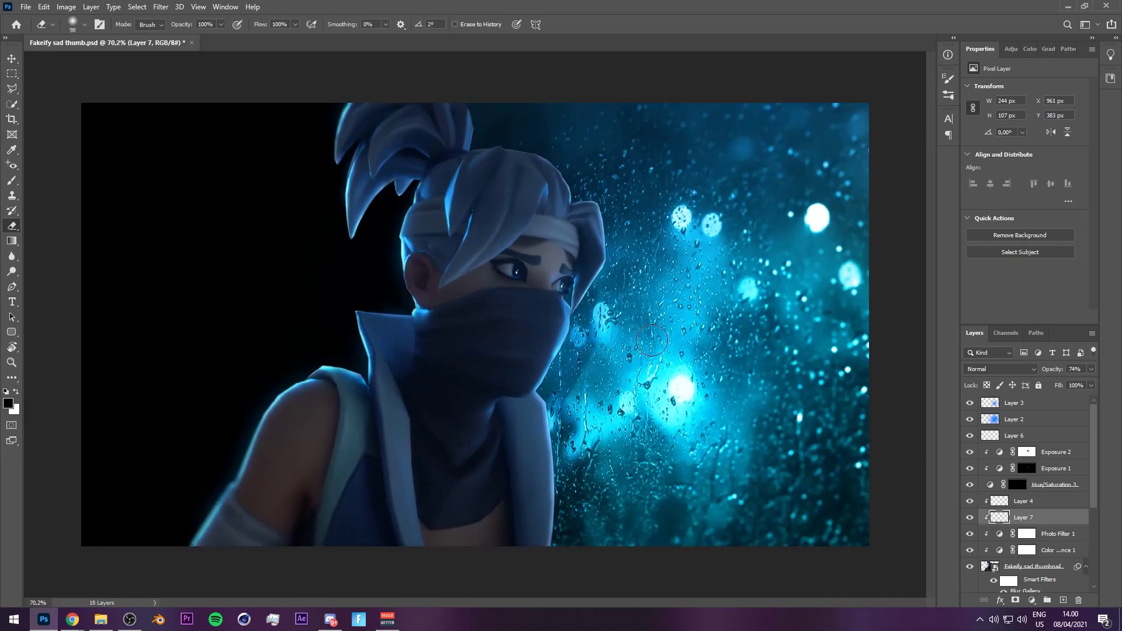
pyautogui.scroll(1, 648, 384)
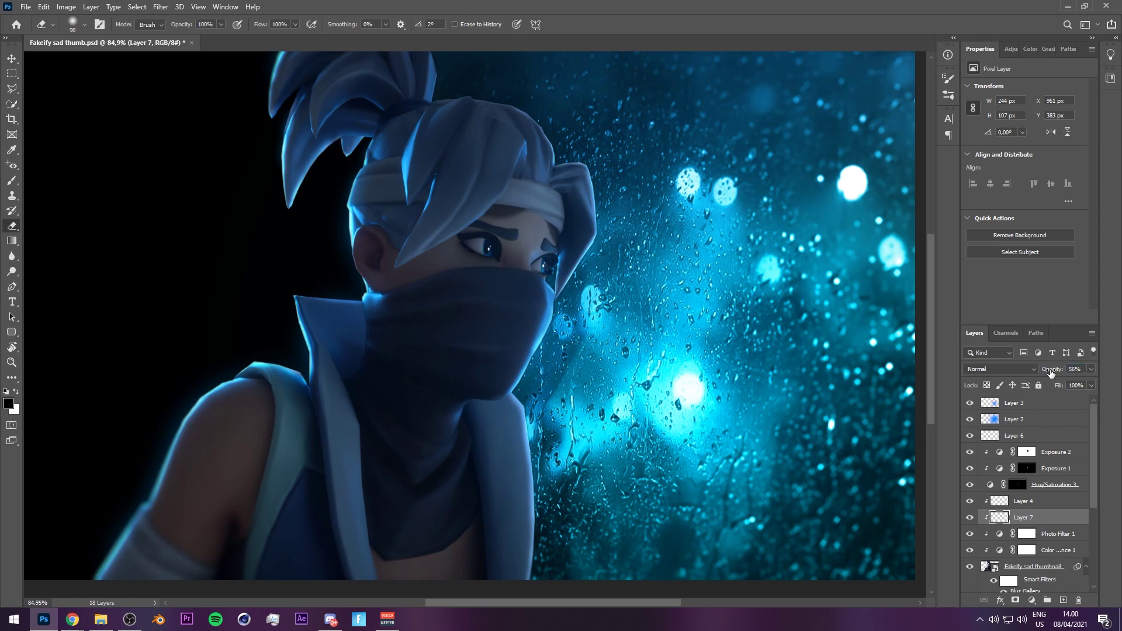
pyautogui.press('v')
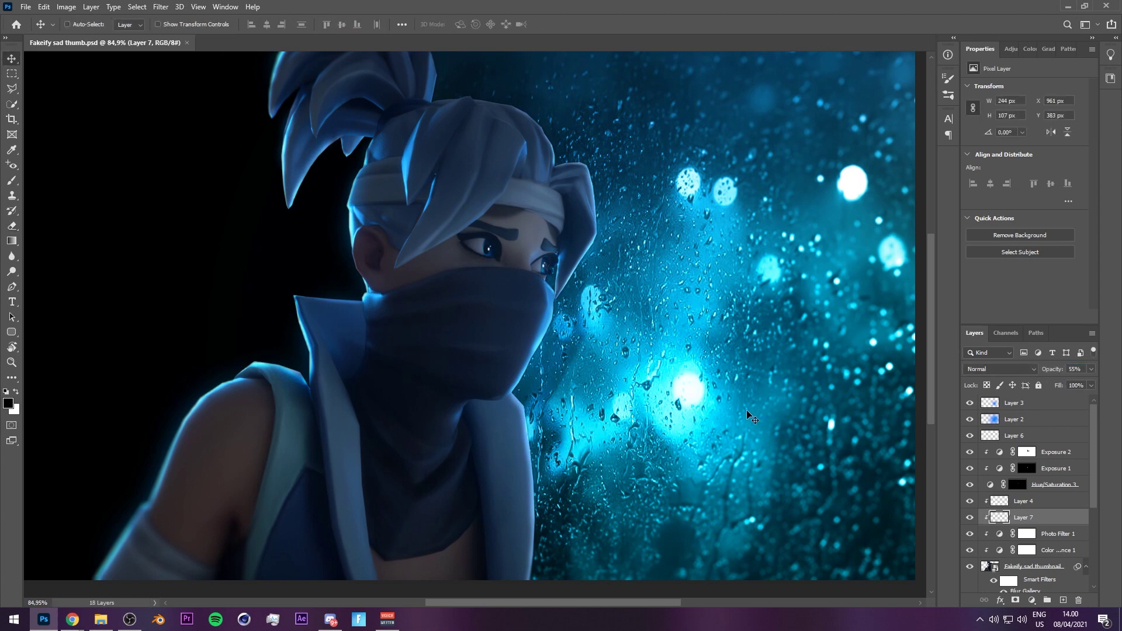
pyautogui.scroll(-1, 746, 409)
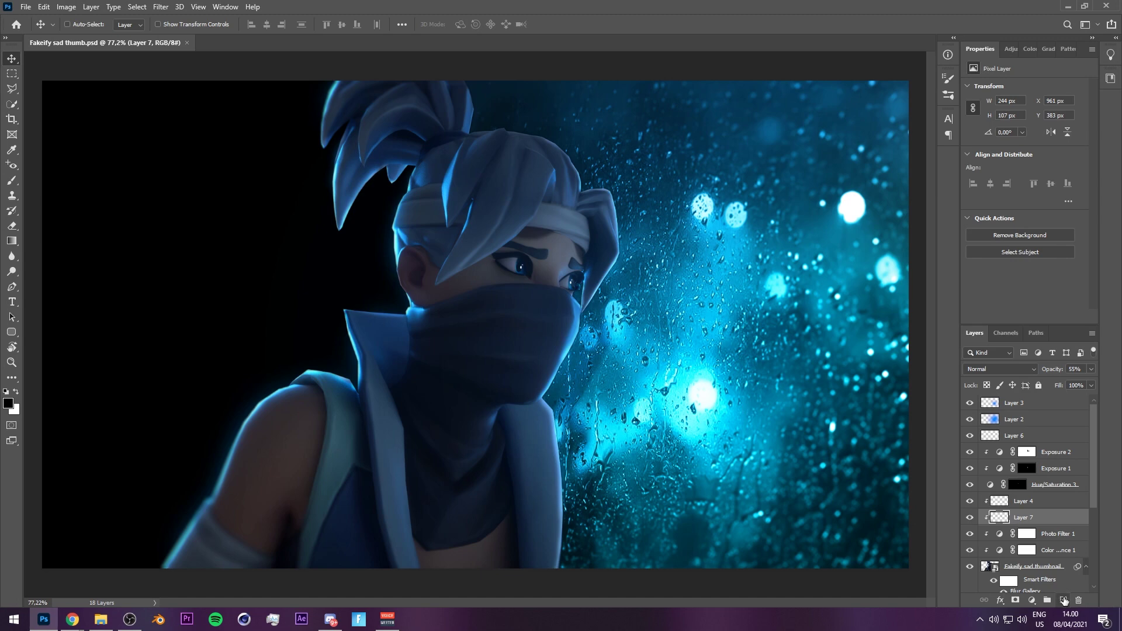
# Add a new clipped layer above the under-eye shadow and paint thin black streaks below both eyes with a small brush.
pyautogui.click(1064, 600)
pyautogui.scroll(10, 547, 385)
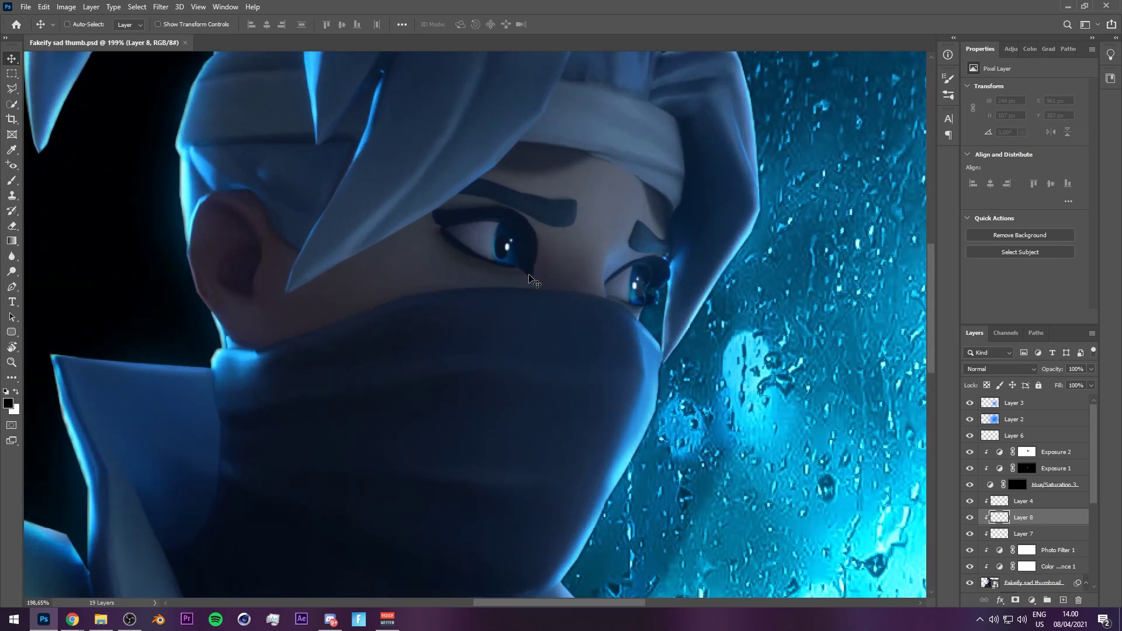
pyautogui.press('b')
pyautogui.keyDown('alt'); pyautogui.rightClick(516, 297); pyautogui.keyUp('alt')
pyautogui.press('[')
pyautogui.press('[')
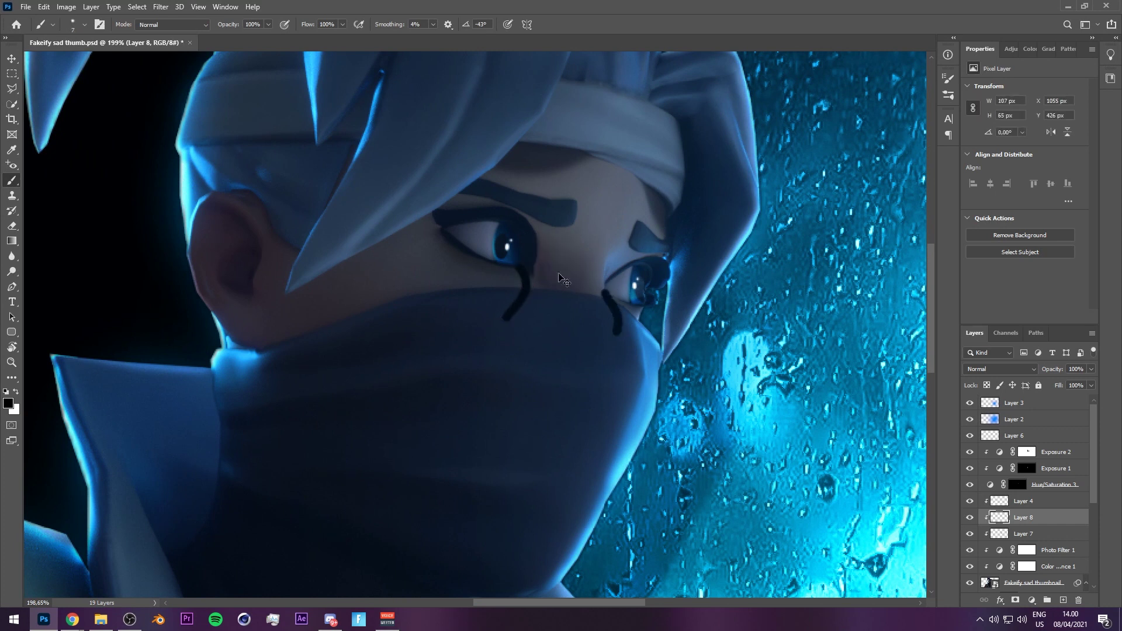
# Undo both streaks and repaint them longer, running from each eye down onto the mask, with brush smoothing at 32%.
pyautogui.hotkey('ctrl', 'z')
pyautogui.hotkey('ctrl', 'z')
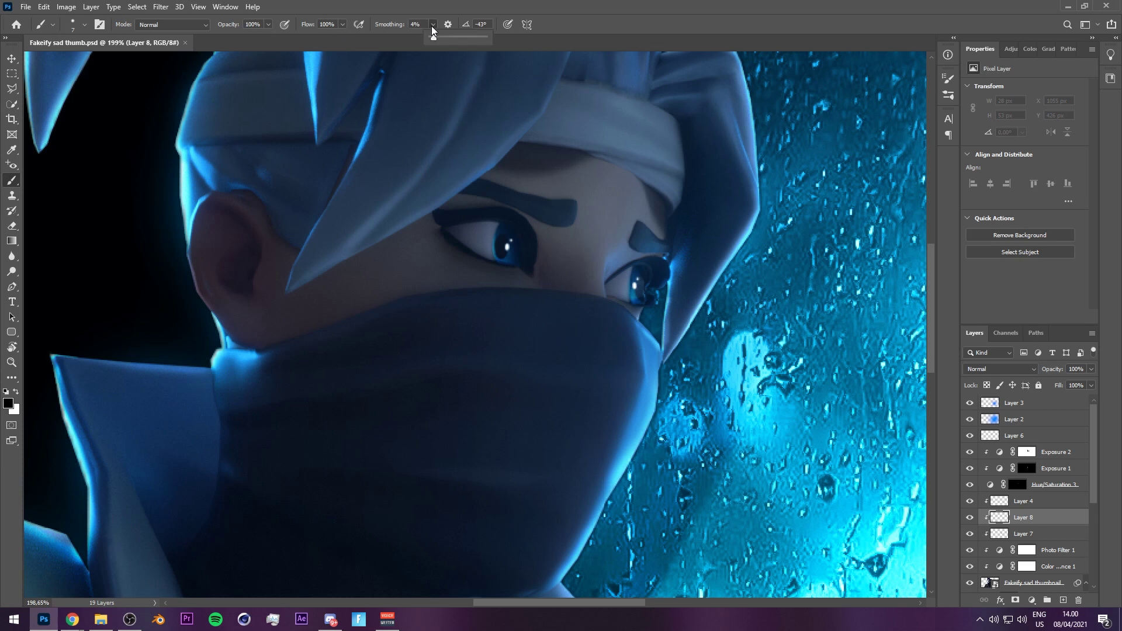
pyautogui.moveTo(446, 37); pyautogui.dragTo(449, 37)
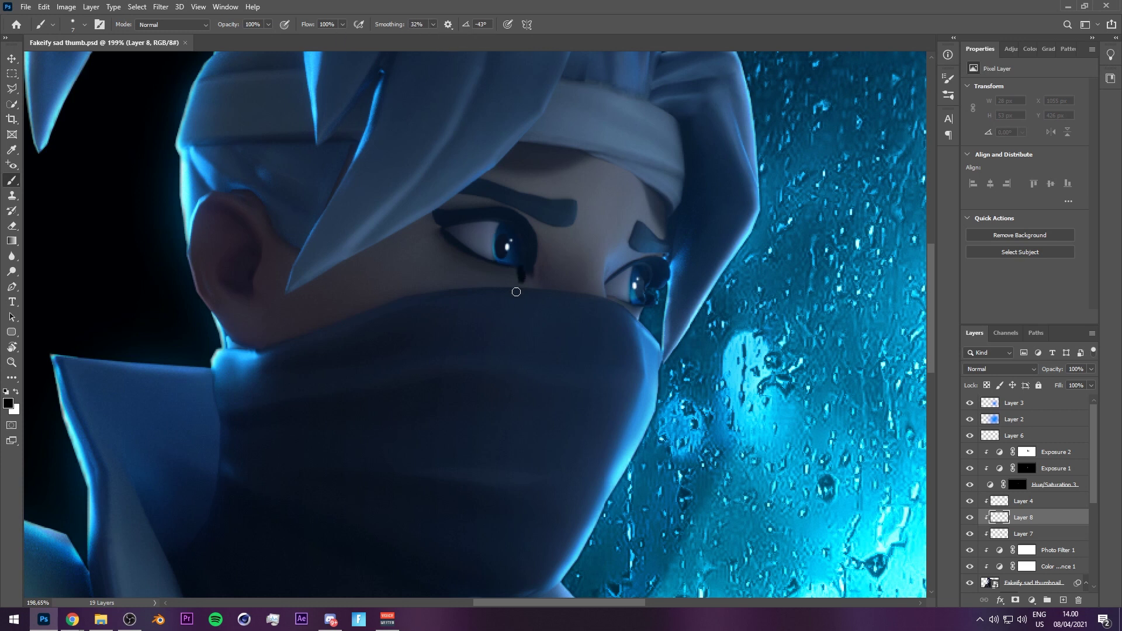
pyautogui.moveTo(519, 288); pyautogui.dragTo(468, 358)
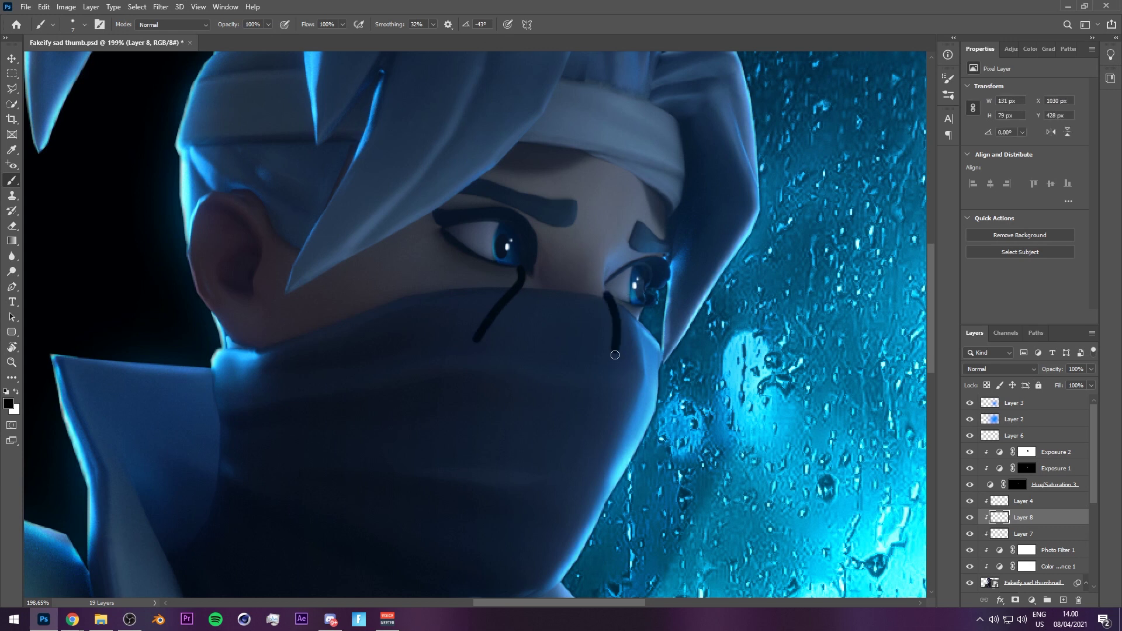
# Erase the near eye's streak where it runs over the mask with a soft eraser, keeping only the part on the skin.
pyautogui.press('e')
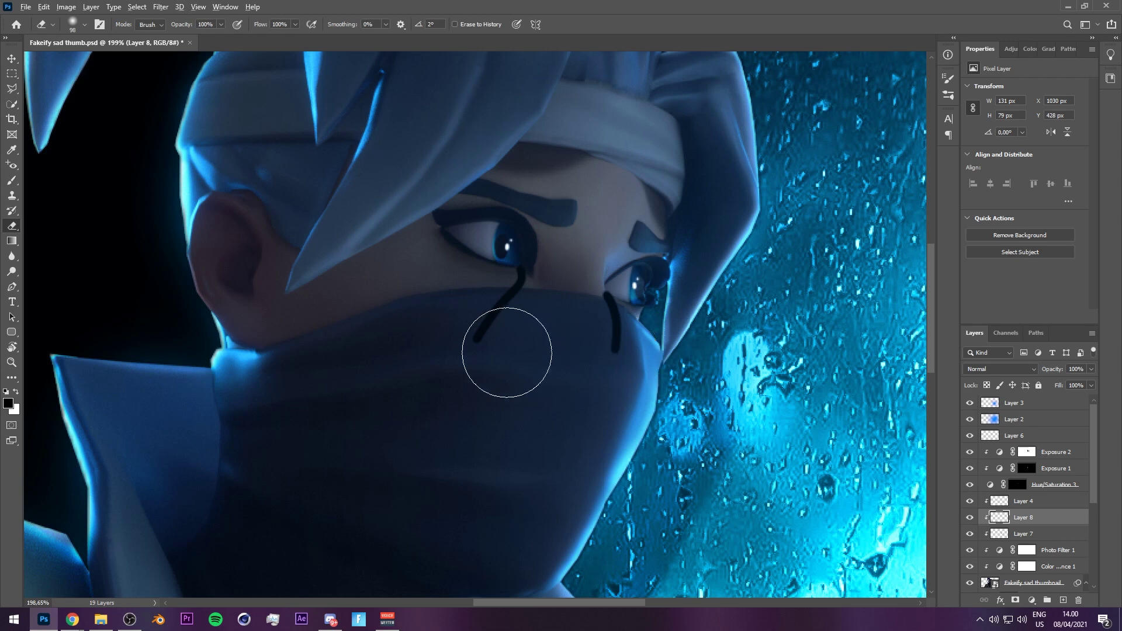
pyautogui.click(494, 354)
pyautogui.scroll(4, 530, 316)
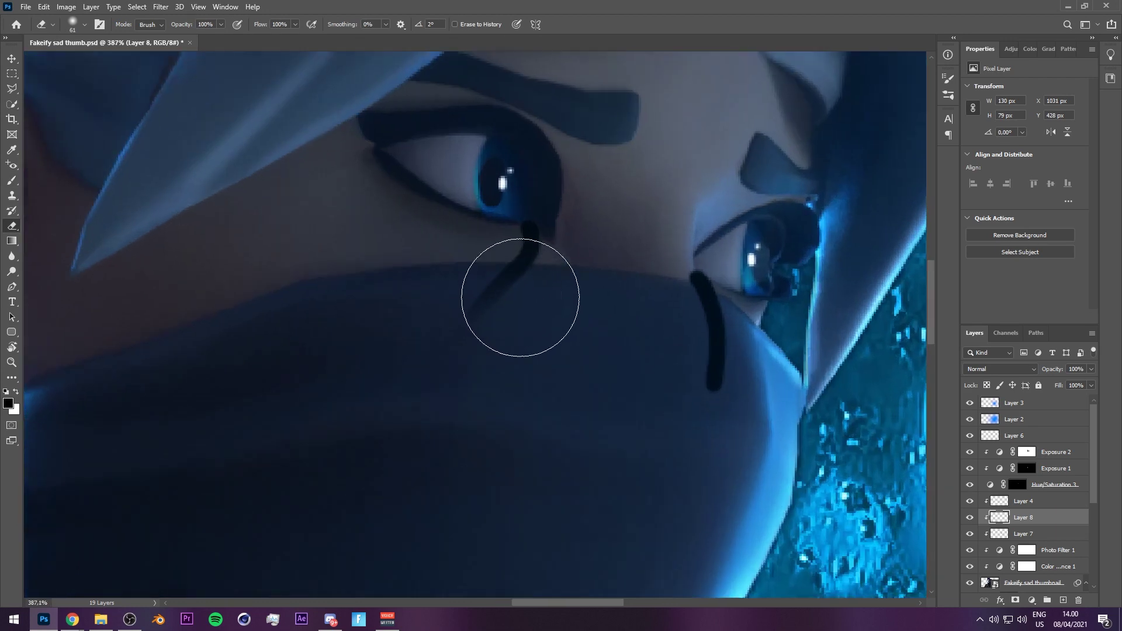
pyautogui.press(']')
pyautogui.press(']')
pyautogui.press(']')
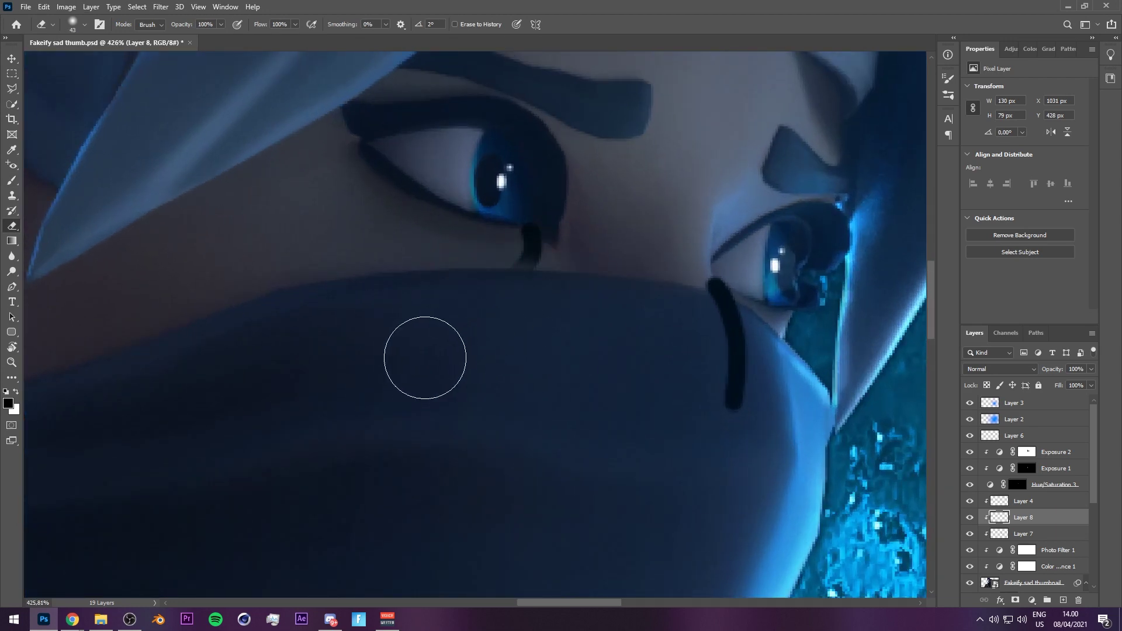
# Erase the far eye's streak off the mask with a smaller soft eraser, leaving only a small mark at the eye's corner.
pyautogui.moveTo(708, 371); pyautogui.dragTo(713, 334)
pyautogui.press('[')
pyautogui.press('[')
pyautogui.press('[')
pyautogui.press('[')
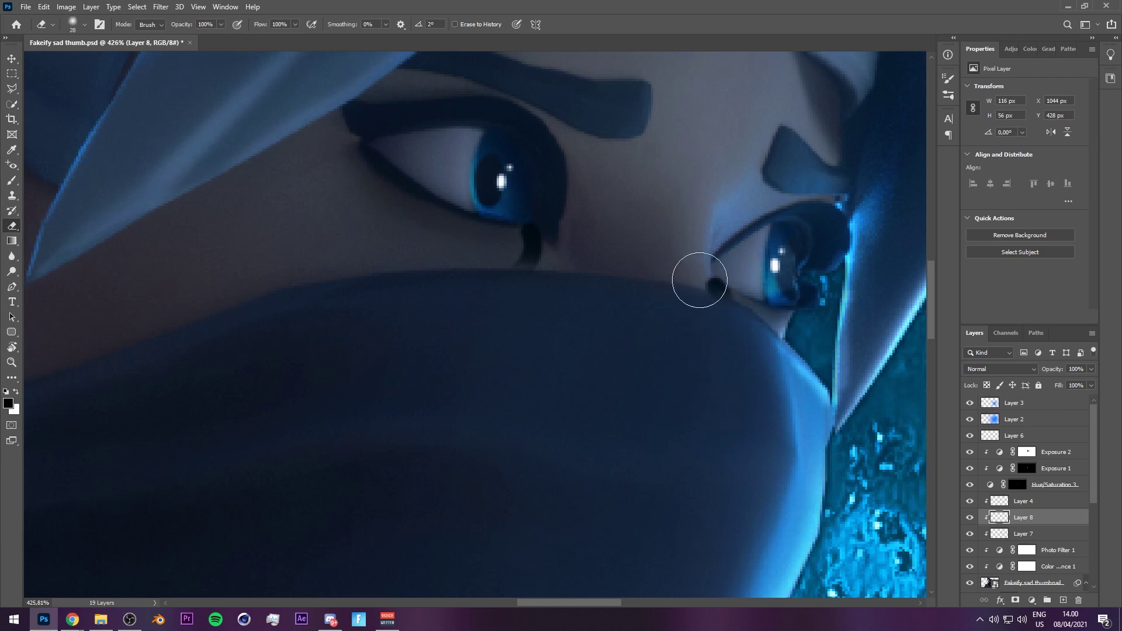
# Lower the eye-streak layer's opacity to 29% and compare the image with the layer hidden and shown.
pyautogui.scroll(-5, 690, 276)
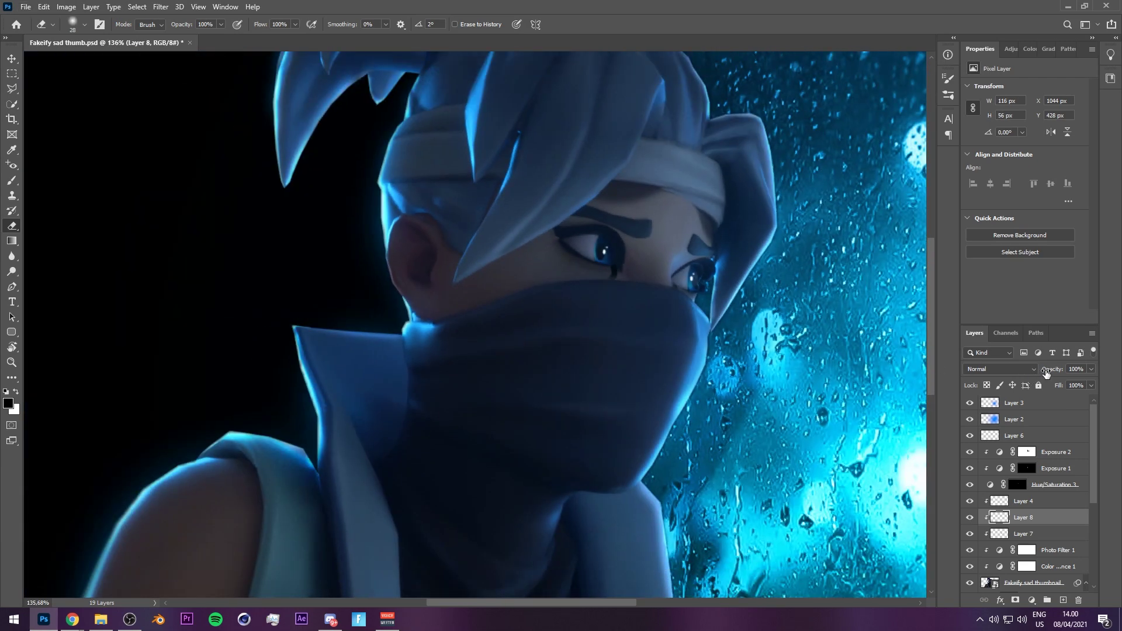
pyautogui.scroll(-3, 884, 335)
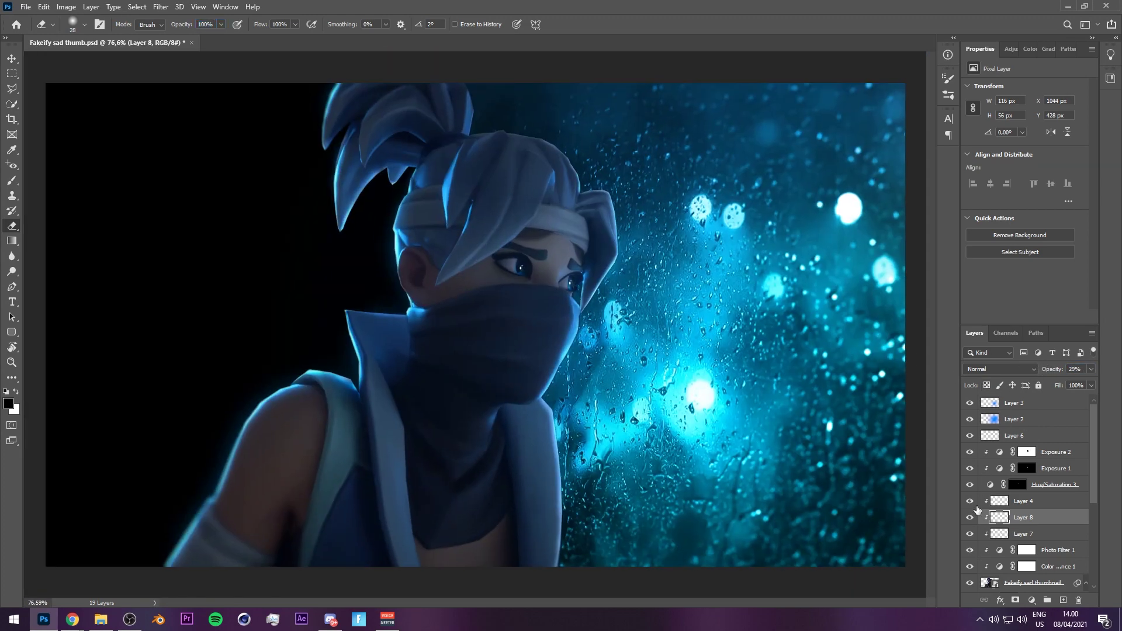
pyautogui.click(970, 518)
pyautogui.press('v')
# Try painting an extra streak from the near eye's outer corner down the cheek.
pyautogui.press('b')
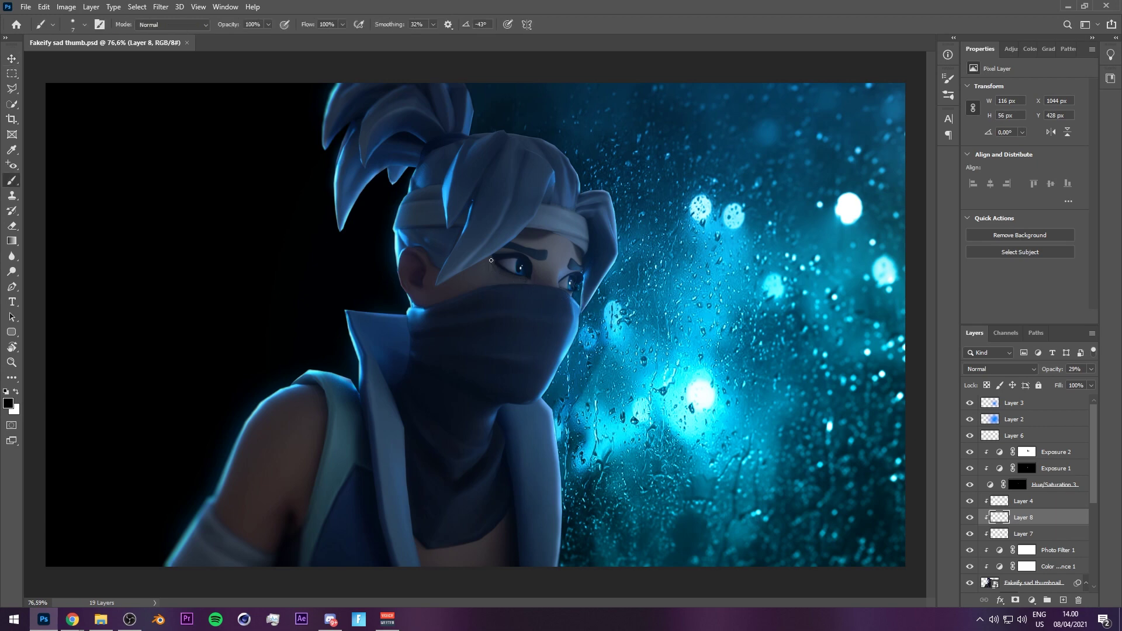
pyautogui.press('e')
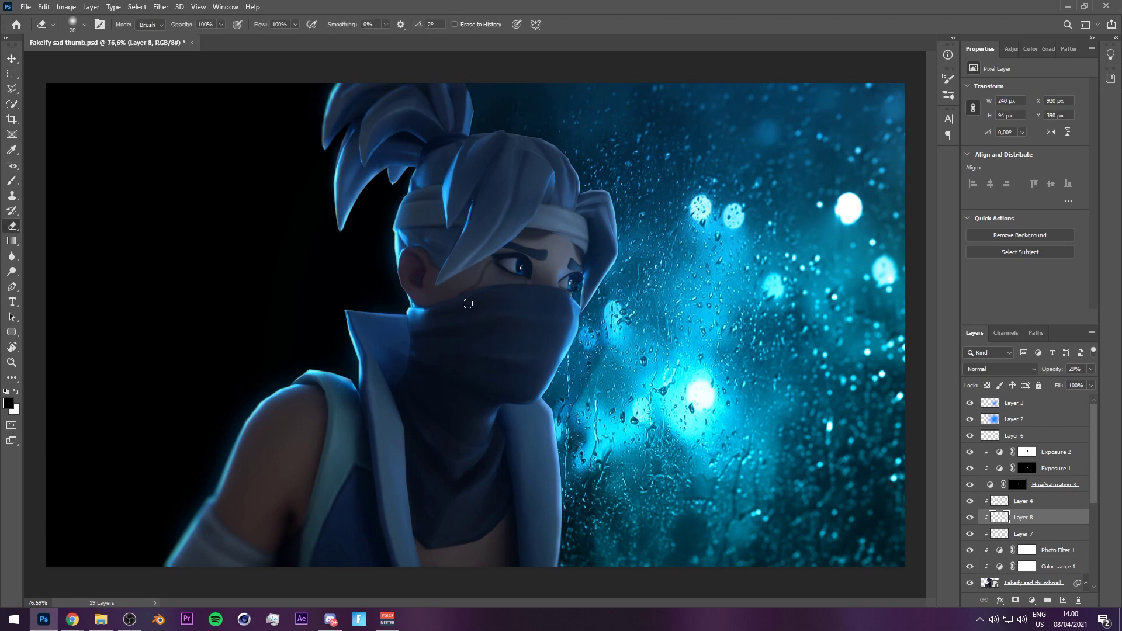
pyautogui.scroll(-2, 474, 304)
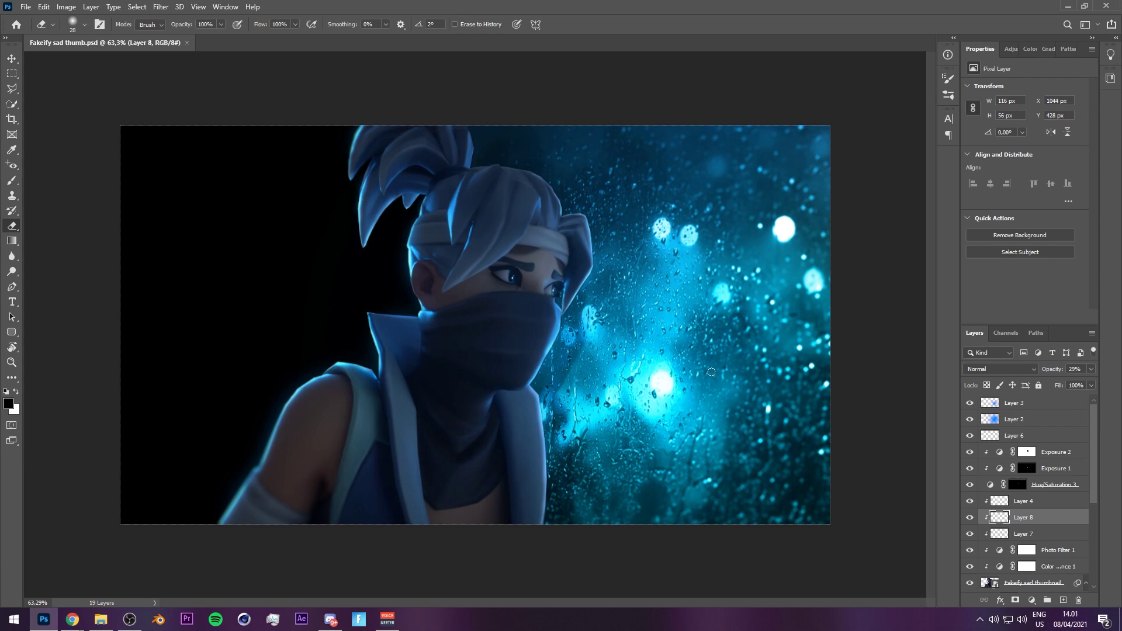
pyautogui.scroll(2, 699, 368)
pyautogui.press('v')
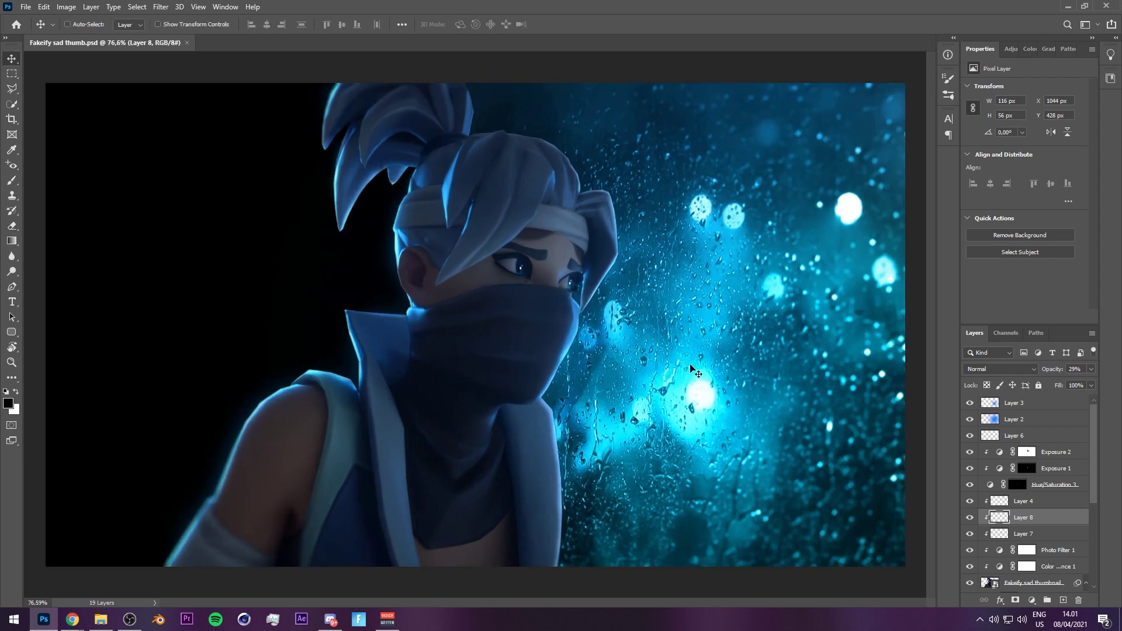
pyautogui.scroll(-7, 690, 365)
pyautogui.press('r')
pyautogui.moveTo(714, 353); pyautogui.dragTo(696, 290)
pyautogui.press('Escape')
pyautogui.scroll(6, 597, 339)
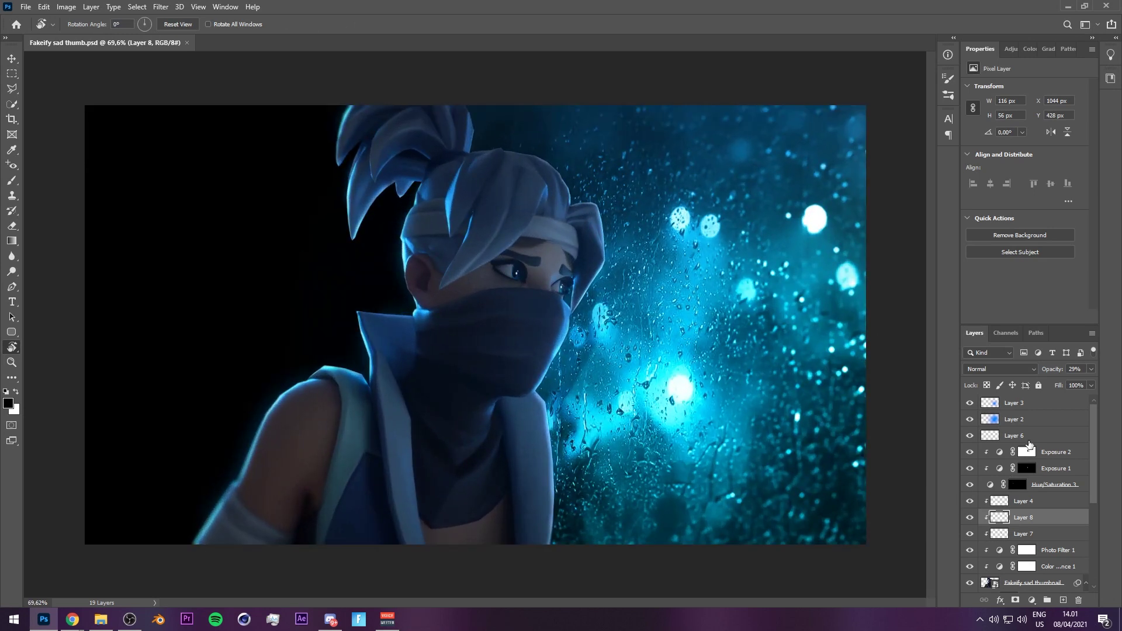
# Add a new layer at the top of the stack for soft black shading and set its blend mode to Overlay.
pyautogui.click(1064, 600)
pyautogui.press('b')
pyautogui.press('x')
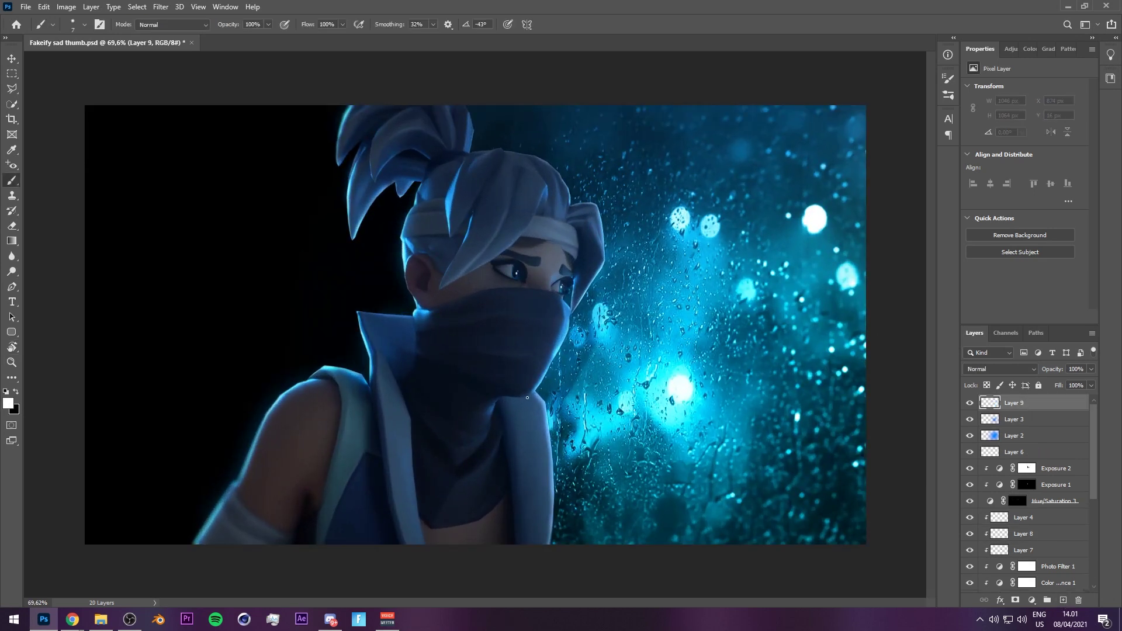
pyautogui.press('x')
pyautogui.moveTo(526, 463); pyautogui.dragTo(635, 463)
pyautogui.moveTo(531, 329); pyautogui.dragTo(541, 218)
pyautogui.click(1018, 369)
pyautogui.click(994, 447)
# Darken the window and the image edges on the Overlay layer with a 1354 px soft black brush, with smoothing at 0%.
pyautogui.scroll(-3, 568, 421)
pyautogui.moveTo(553, 420); pyautogui.dragTo(635, 419)
pyautogui.moveTo(546, 491)
pyautogui.mouseDown()
pyautogui.moveTo(681, 470)
pyautogui.moveTo(721, 434)
pyautogui.moveTo(717, 318)
pyautogui.moveTo(569, 129)
pyautogui.mouseUp()
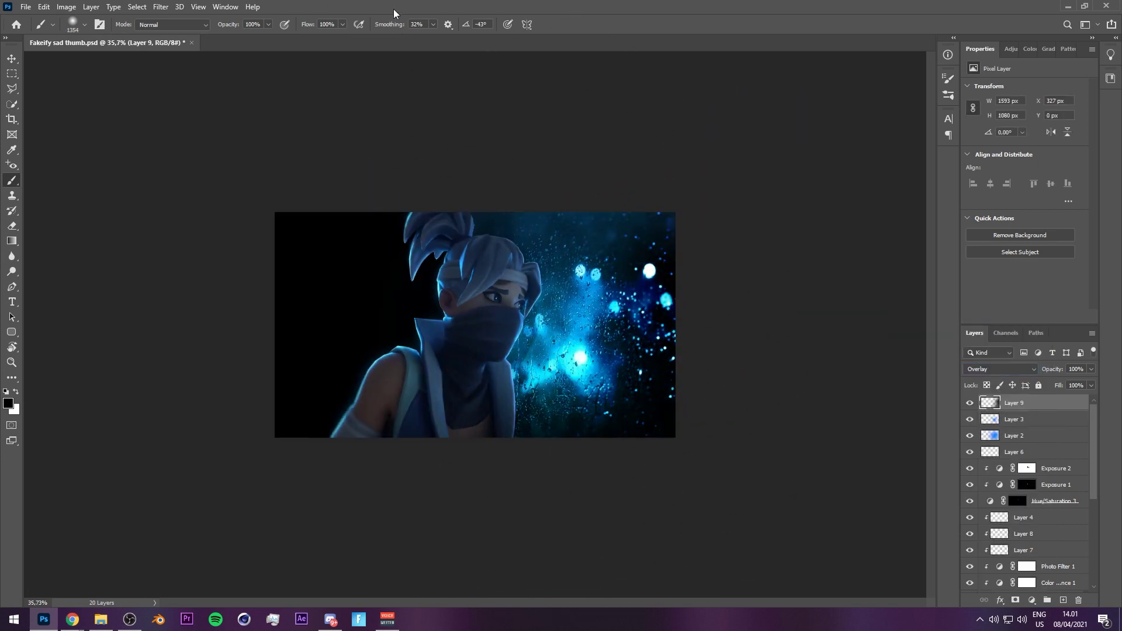
pyautogui.moveTo(444, 117)
pyautogui.mouseDown()
pyautogui.moveTo(488, 150)
pyautogui.moveTo(614, 326)
pyautogui.mouseUp()
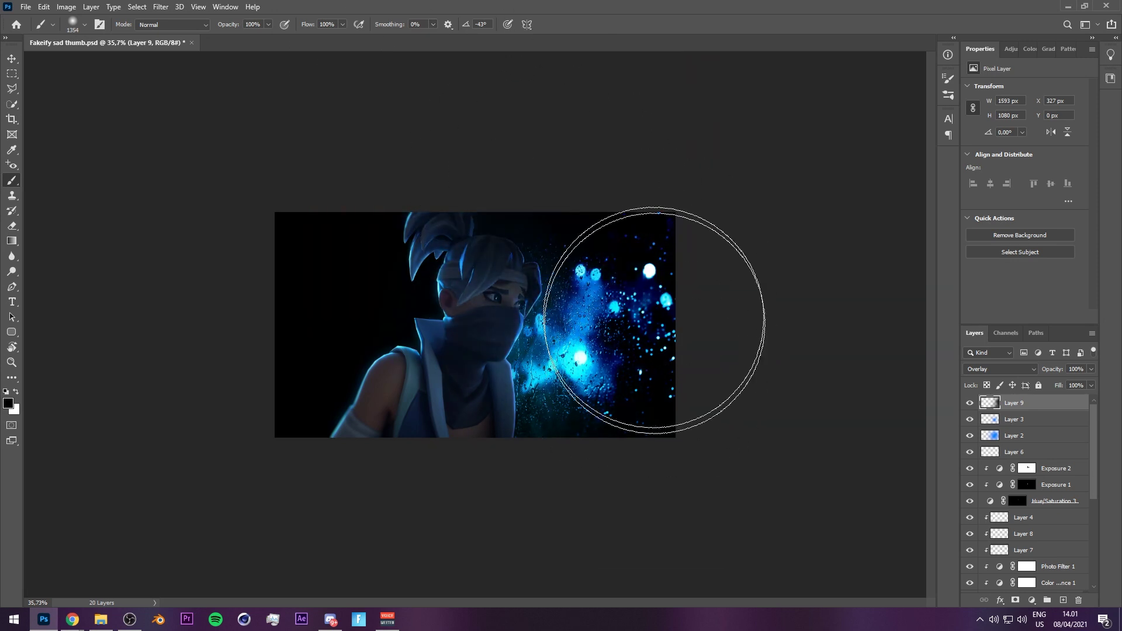
# Erase the Overlay shading from the character and the window's centre with a very large soft eraser, keeping the outer edges dark.
pyautogui.press('e')
pyautogui.moveTo(497, 265)
pyautogui.mouseDown()
pyautogui.moveTo(595, 265)
pyautogui.moveTo(313, 273)
pyautogui.moveTo(349, 247)
pyautogui.mouseUp()
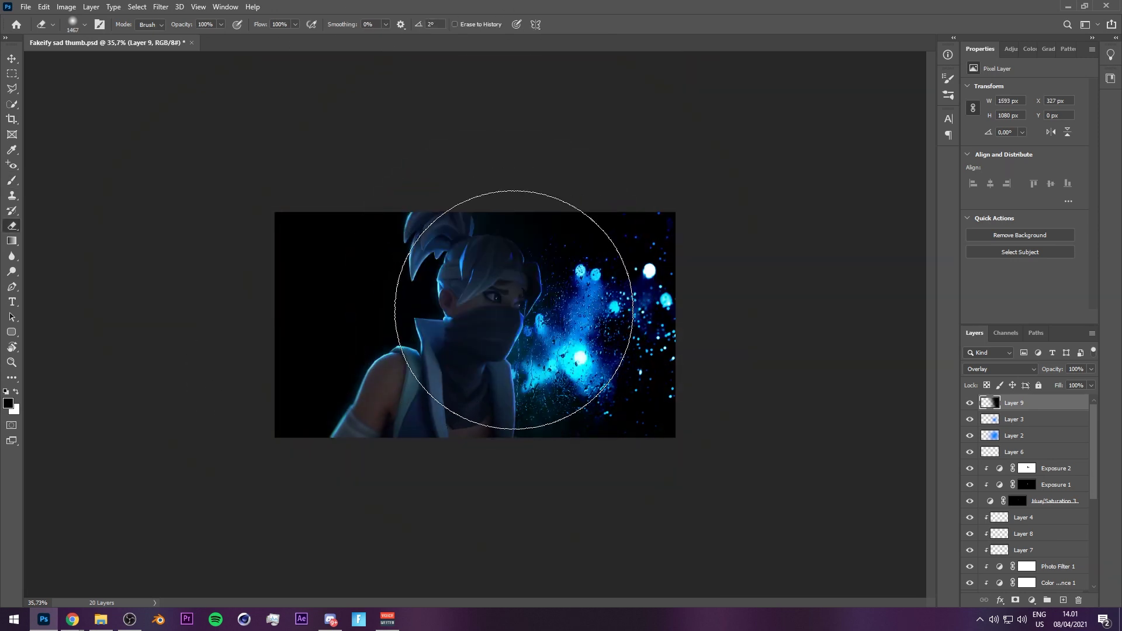
pyautogui.press(']')
pyautogui.press(']')
pyautogui.moveTo(503, 300); pyautogui.dragTo(514, 309)
pyautogui.click(514, 310)
pyautogui.press('[')
pyautogui.press('[')
pyautogui.press('[')
pyautogui.press('[')
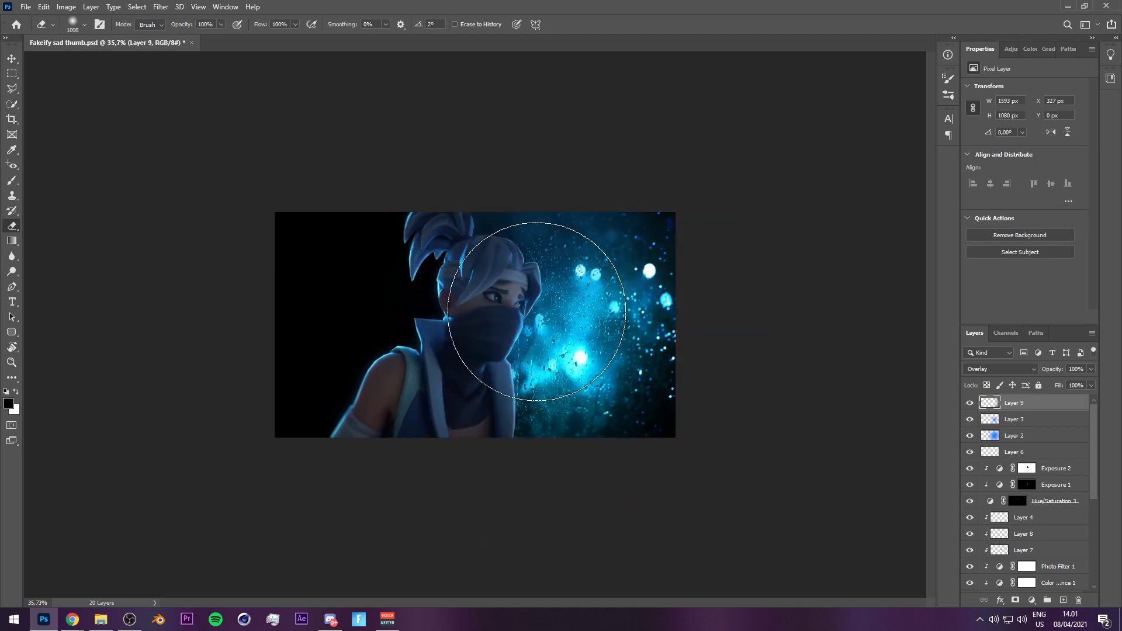
# Touch up the shading along the window's upper edge with the soft black brush and clean the bright centre with a smaller eraser.
pyautogui.scroll(4, 522, 313)
pyautogui.press('b')
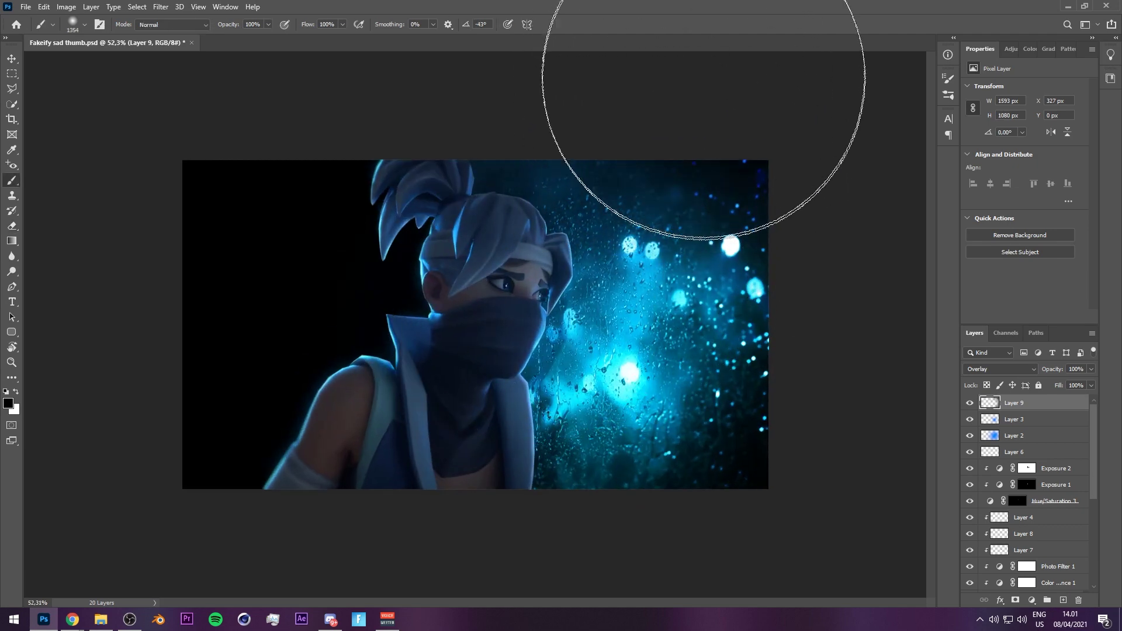
pyautogui.scroll(2, 503, 349)
pyautogui.press('e')
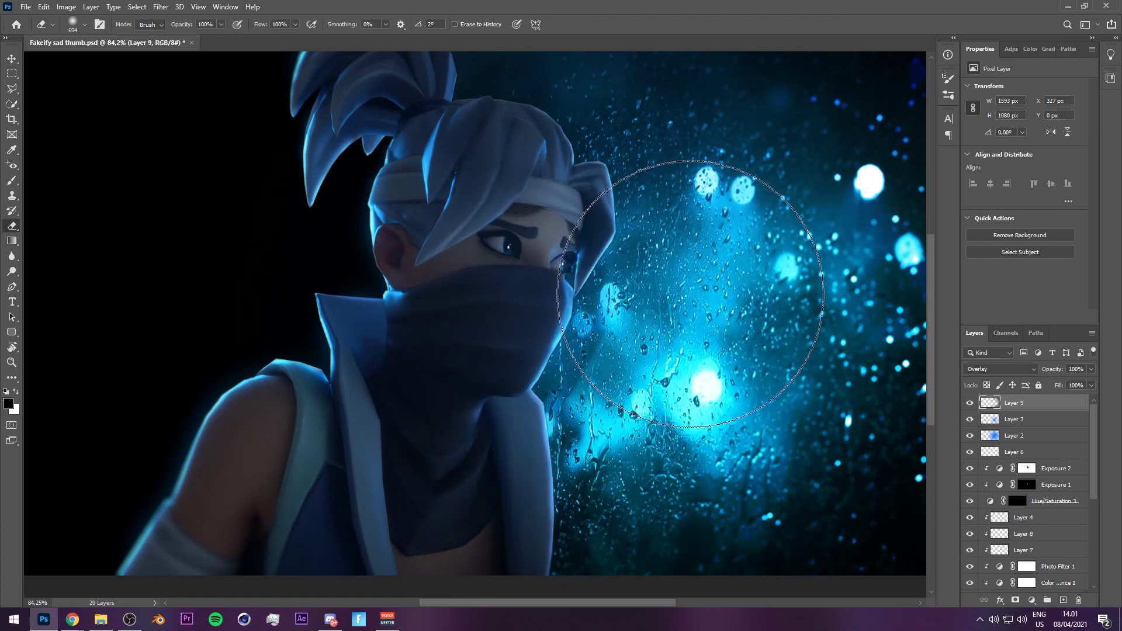
# Lower the Overlay shading layer's opacity to 55% and compare the image with it hidden and shown.
pyautogui.press('v')
pyautogui.scroll(-3, 719, 304)
pyautogui.moveTo(1051, 370); pyautogui.dragTo(1049, 372)
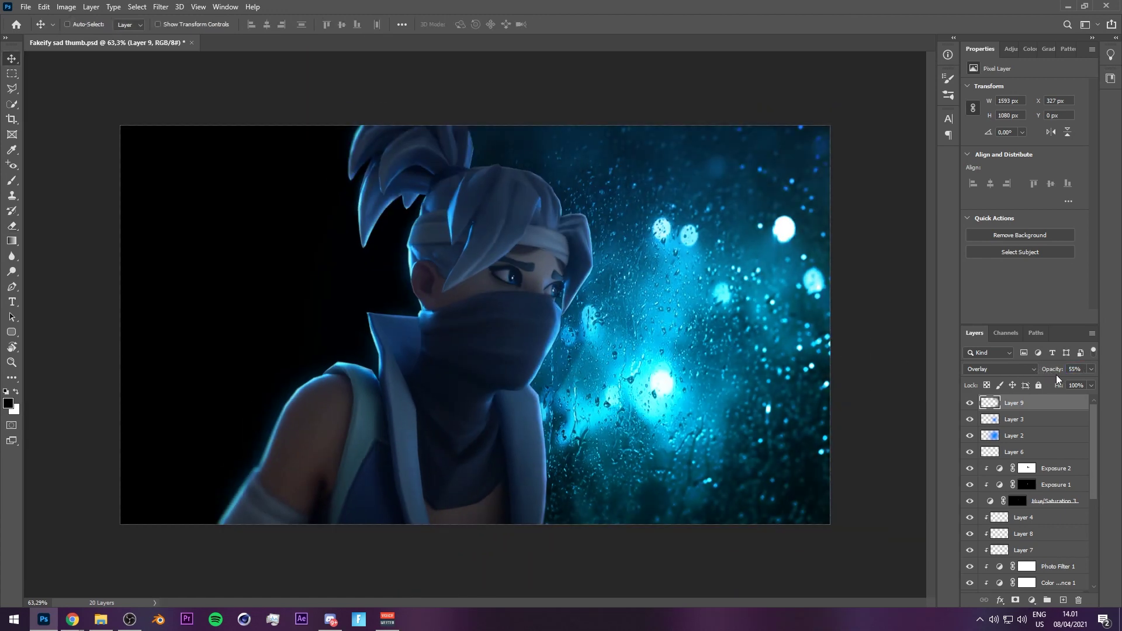
pyautogui.press('b')
pyautogui.click(970, 405)
pyautogui.click(970, 404)
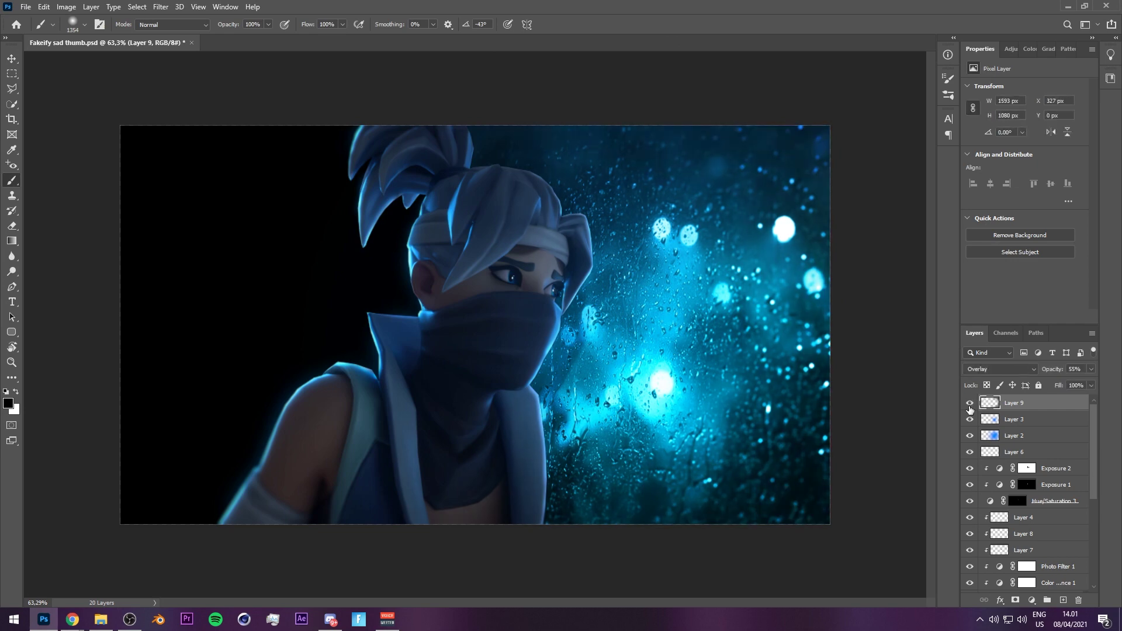
# Try brightening the window's glowing centre on the Overlay layer with a large soft white brush.
pyautogui.scroll(-2, 836, 387)
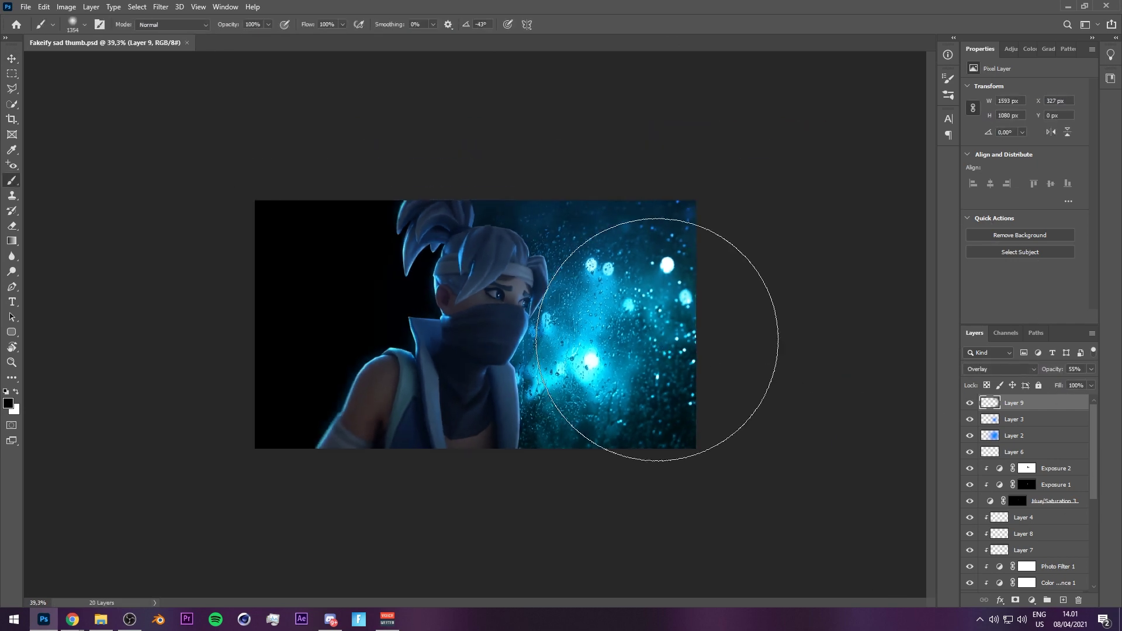
pyautogui.moveTo(645, 336); pyautogui.dragTo(571, 328)
pyautogui.press('x')
pyautogui.click(601, 329)
pyautogui.hotkey('ctrl', 'z')
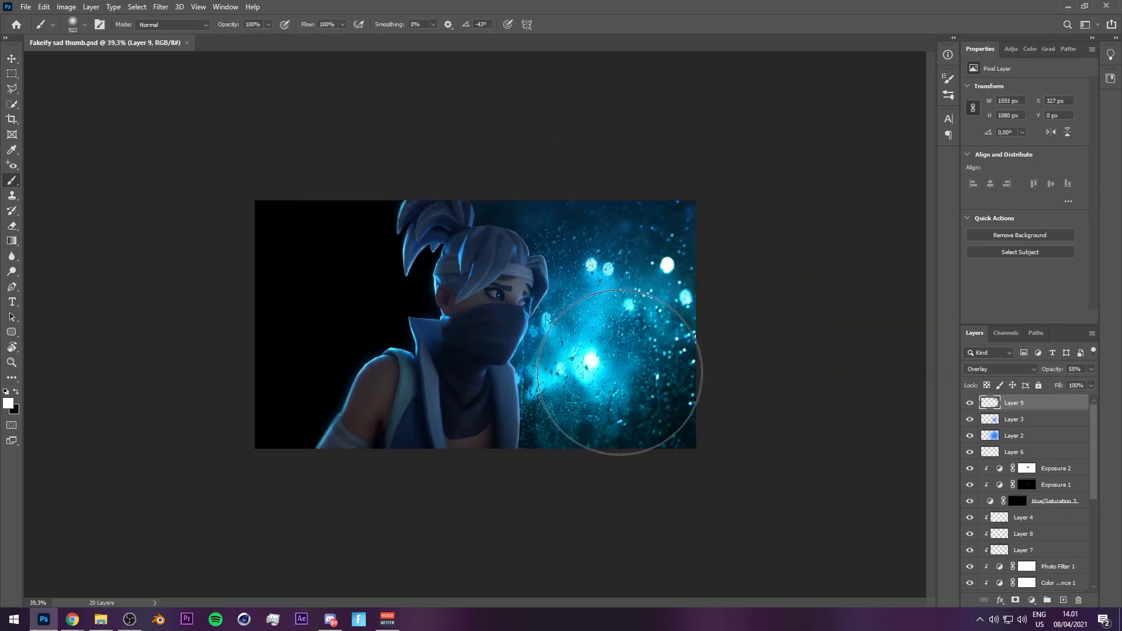
# Reduce the Overlay shading layer's opacity to 48% and save the document.
pyautogui.scroll(3, 620, 373)
pyautogui.press('v')
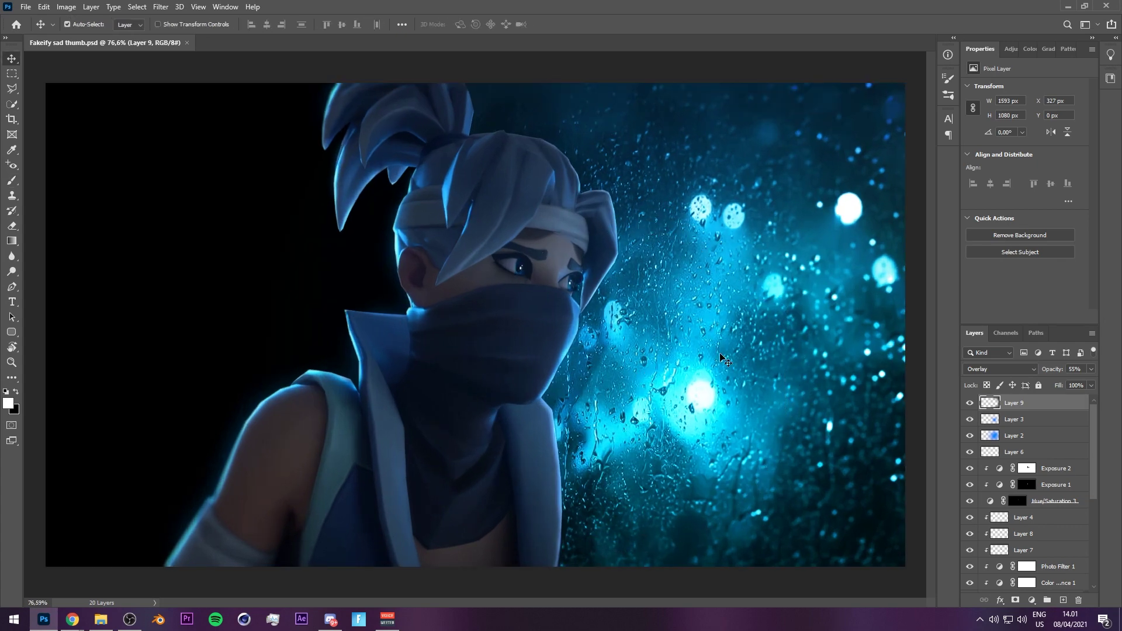
pyautogui.scroll(-1, 725, 360)
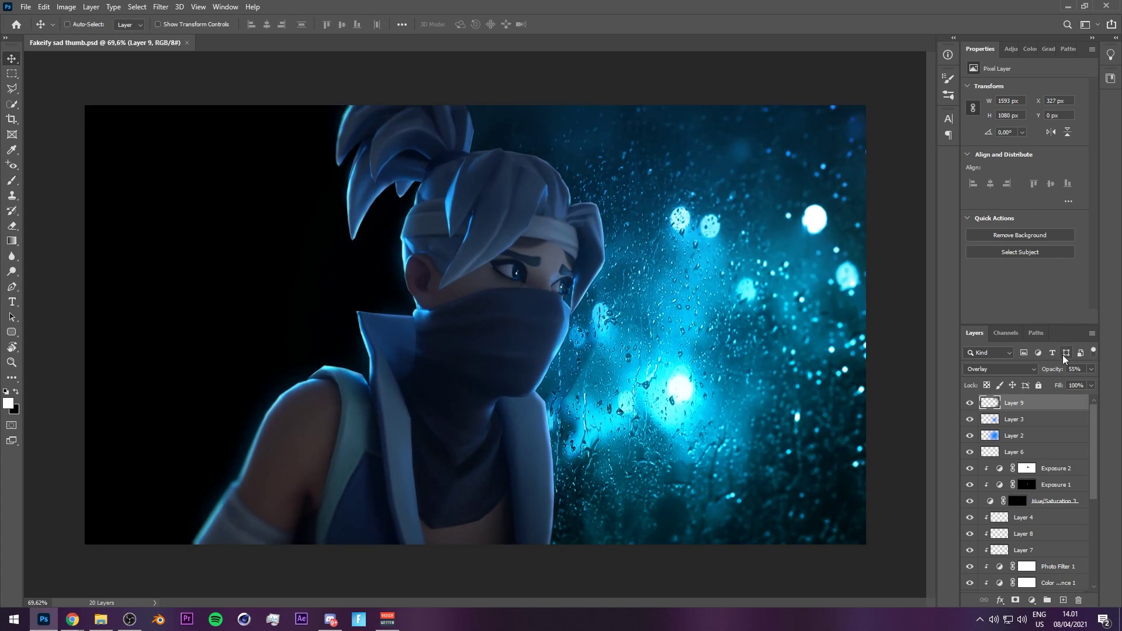
pyautogui.hotkey('ctrl', 's')
# Add a new empty layer clipped to the window image, directly above the Hue/Saturation 2 adjustment.
pyautogui.scroll(-5, 1027, 432)
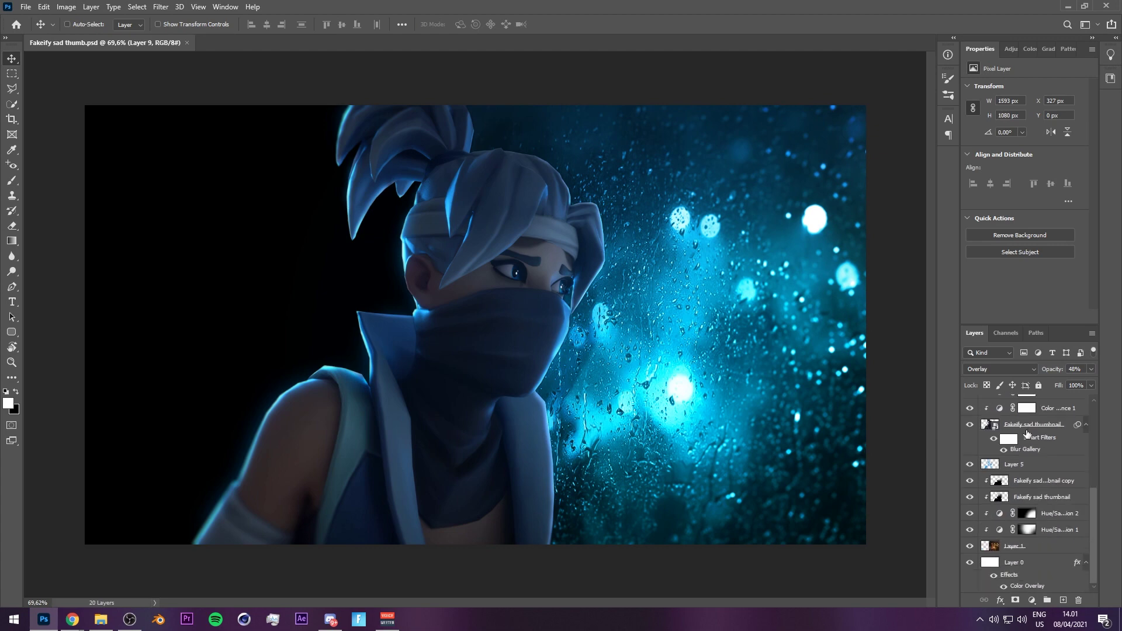
pyautogui.click(1051, 546)
pyautogui.click(1052, 516)
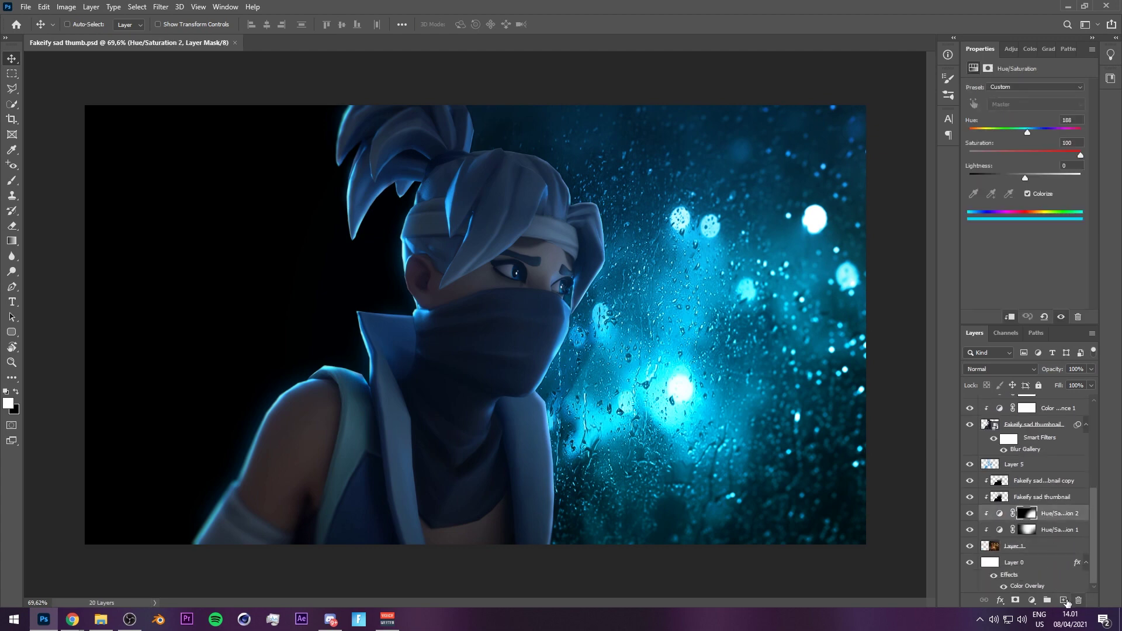
pyautogui.click(1063, 600)
# Paint four wavy vertical white streaks down the window with a small soft brush.
pyautogui.press('b')
pyautogui.moveTo(582, 219)
pyautogui.mouseDown()
pyautogui.moveTo(520, 222)
pyautogui.moveTo(501, 251)
pyautogui.mouseUp()
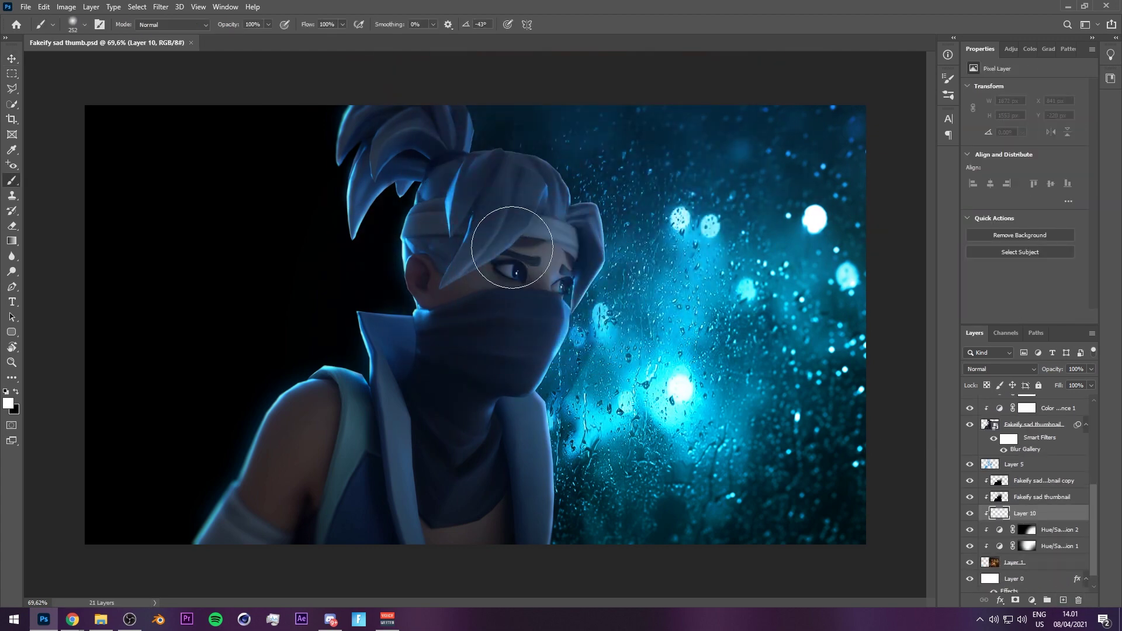
pyautogui.moveTo(568, 110); pyautogui.dragTo(555, 238)
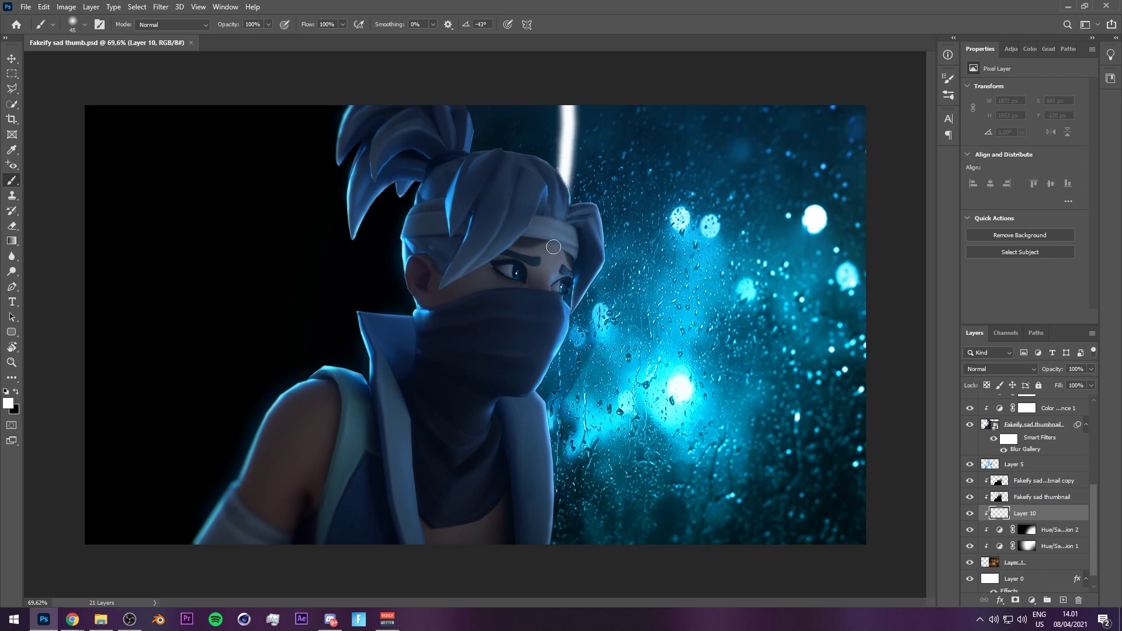
pyautogui.moveTo(660, 98); pyautogui.dragTo(646, 291)
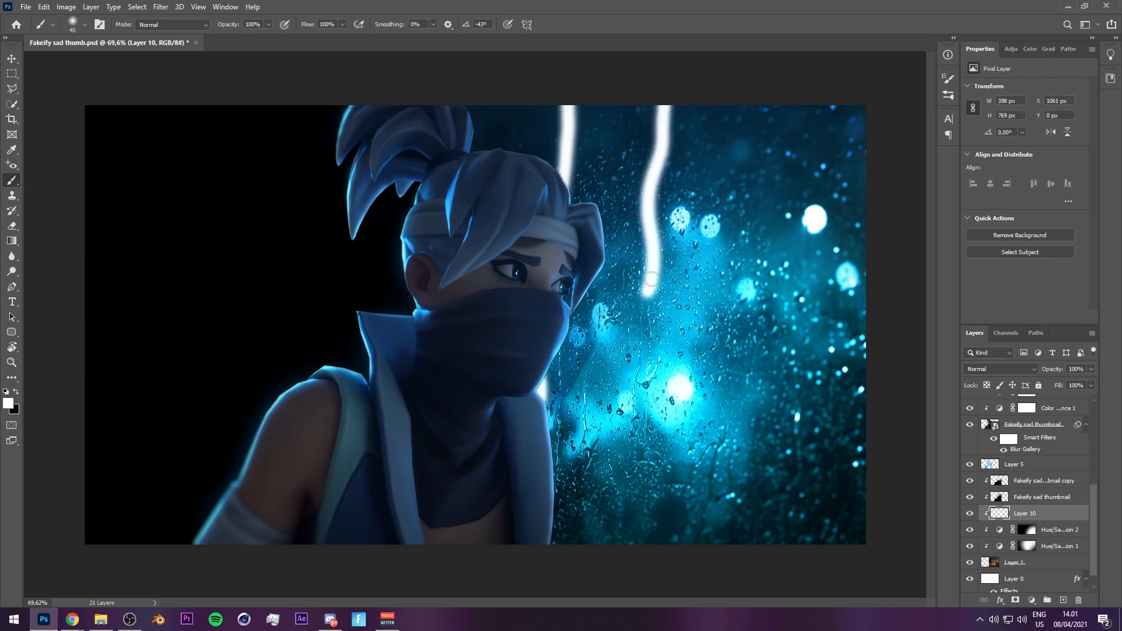
pyautogui.moveTo(749, 92)
pyautogui.mouseDown()
pyautogui.moveTo(724, 399)
pyautogui.moveTo(701, 508)
pyautogui.mouseUp()
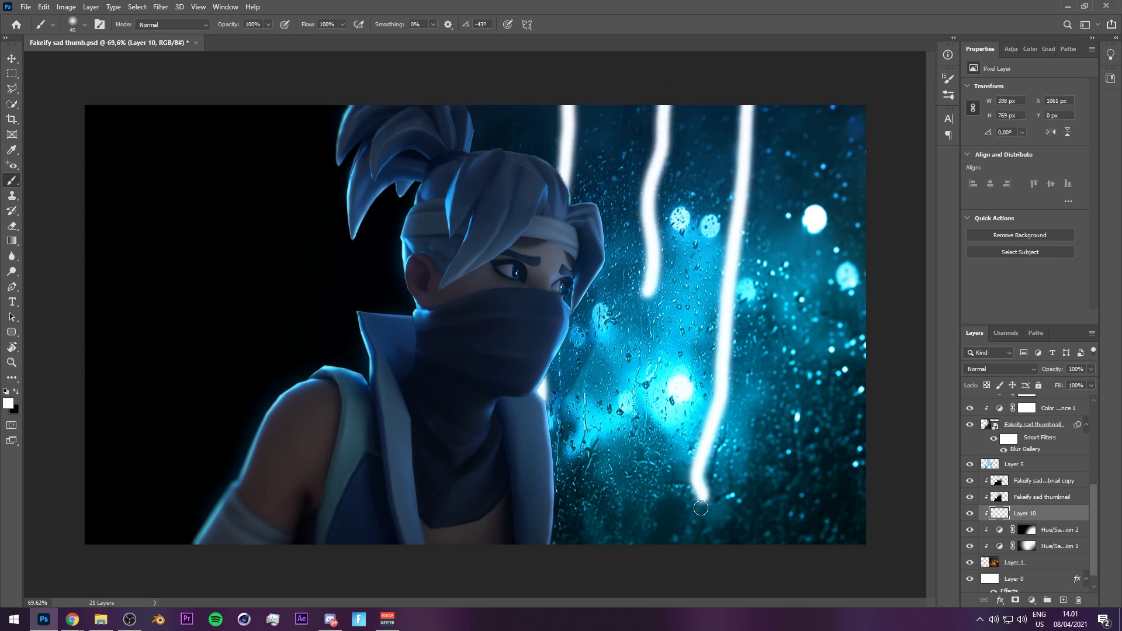
pyautogui.moveTo(827, 73)
pyautogui.mouseDown()
pyautogui.moveTo(803, 390)
pyautogui.moveTo(810, 460)
pyautogui.mouseUp()
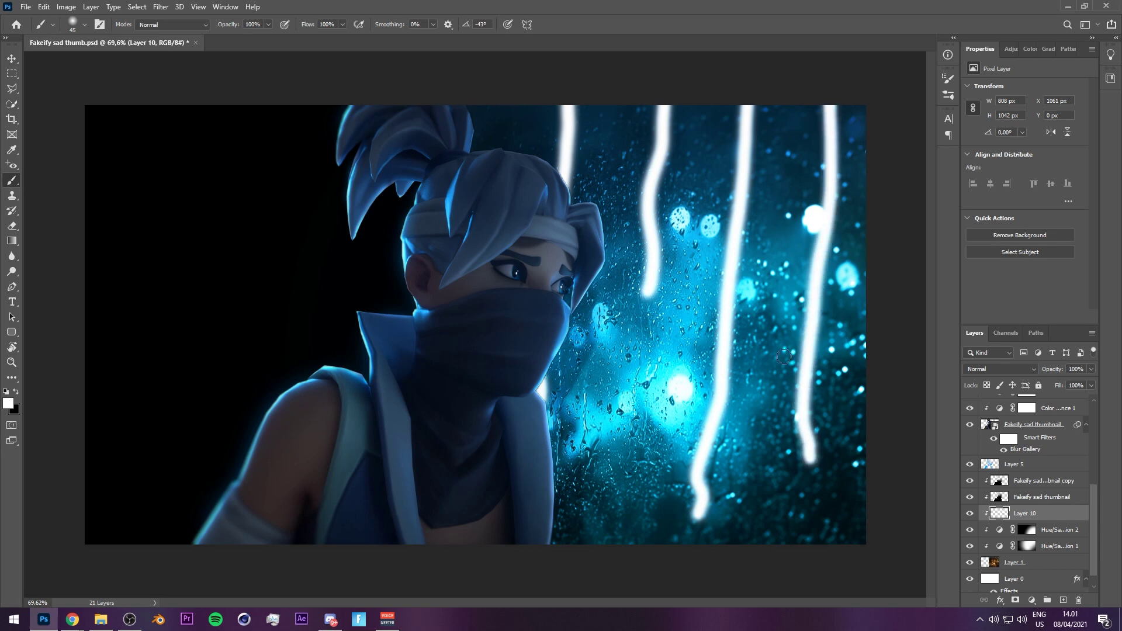
# Transform the white streaks with Perspective and stretch them past the window's upper edge to about 864 by 1219 px.
pyautogui.hotkey('ctrl', 't')
pyautogui.rightClick(779, 298)
pyautogui.click(801, 360)
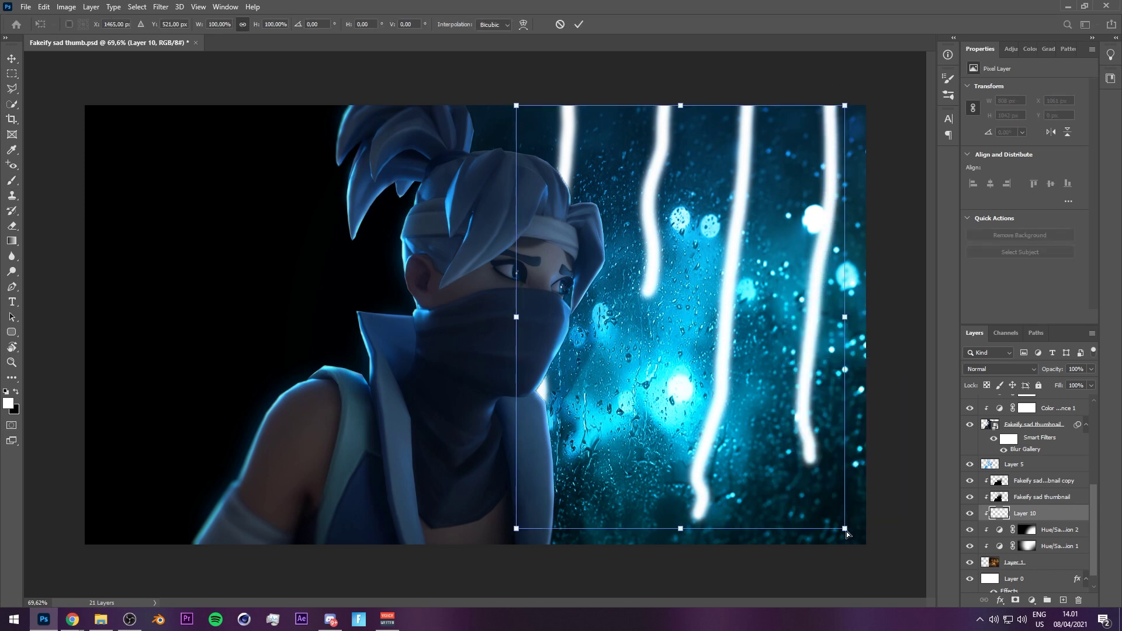
pyautogui.moveTo(847, 533); pyautogui.dragTo(846, 557)
pyautogui.moveTo(517, 106); pyautogui.dragTo(508, 124)
pyautogui.press('Return')
pyautogui.hotkey('ctrl', 't')
pyautogui.moveTo(668, 63)
pyautogui.mouseDown()
pyautogui.moveTo(684, 63)
pyautogui.moveTo(664, 62)
pyautogui.moveTo(670, 52)
pyautogui.mouseUp()
pyautogui.press('Return')
# Blend the streak layer in Overlay mode at 61% opacity.
pyautogui.click(1001, 369)
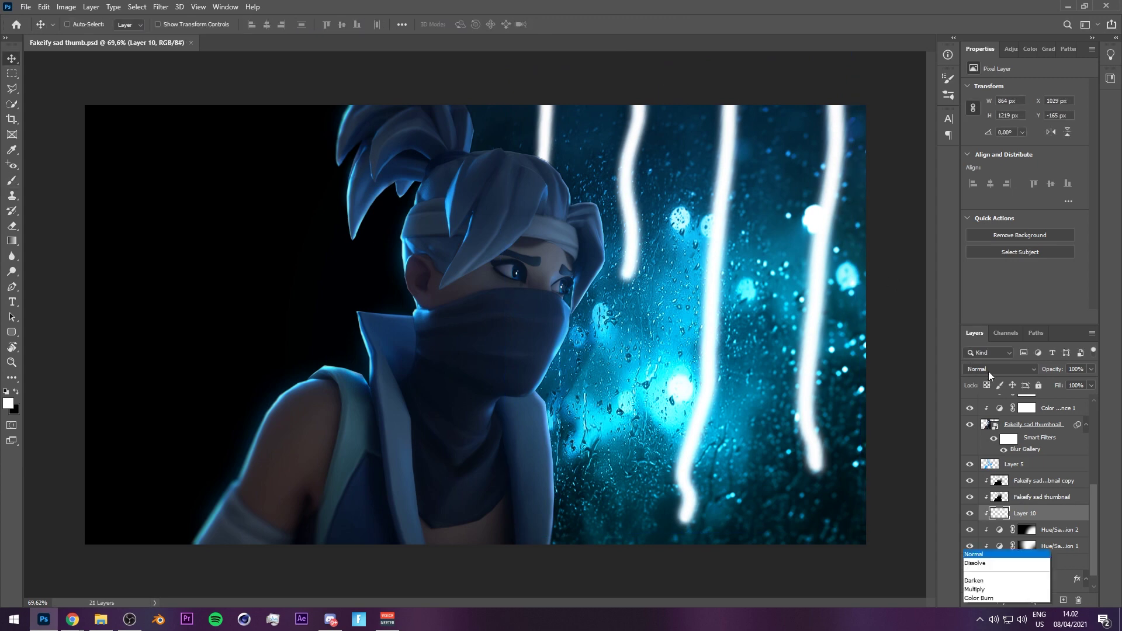
pyautogui.click(989, 459)
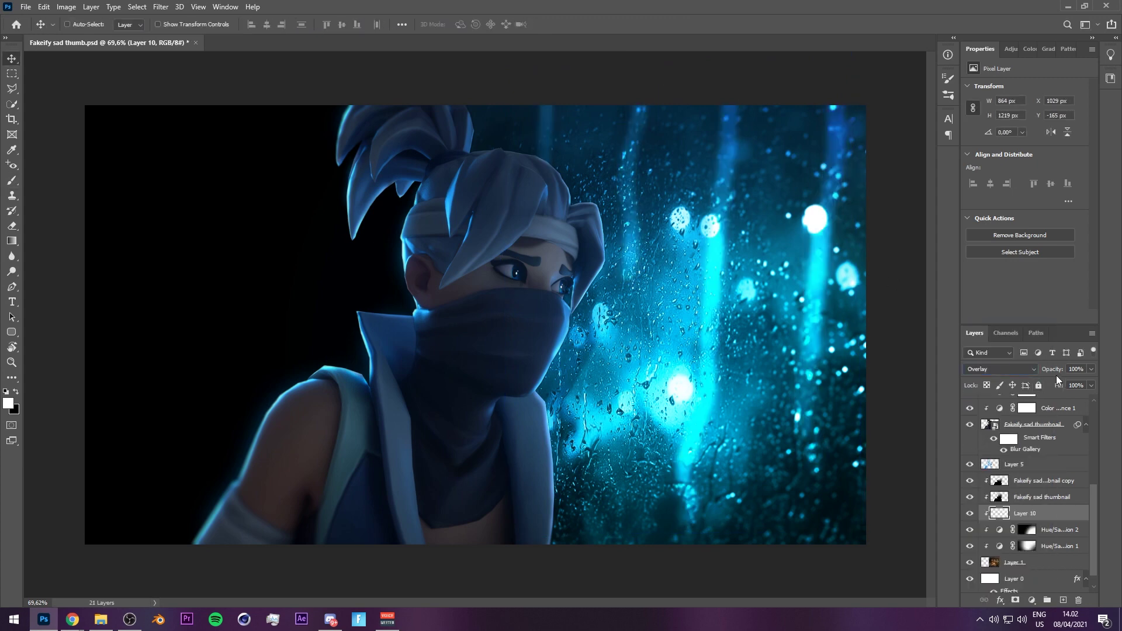
pyautogui.moveTo(1059, 380); pyautogui.dragTo(1033, 373)
# Erase parts of the streaks near the window's outer edge with a large soft eraser and compare the layer hidden and shown.
pyautogui.press('e')
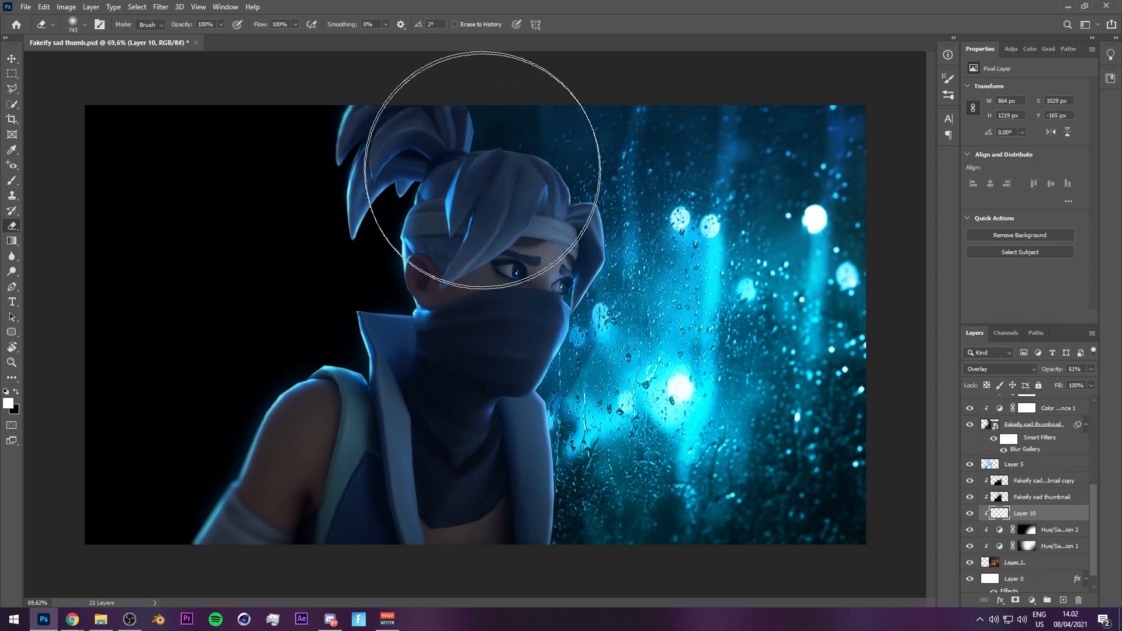
pyautogui.keyDown('alt'); pyautogui.rightClick(719, 331); pyautogui.keyUp('alt')
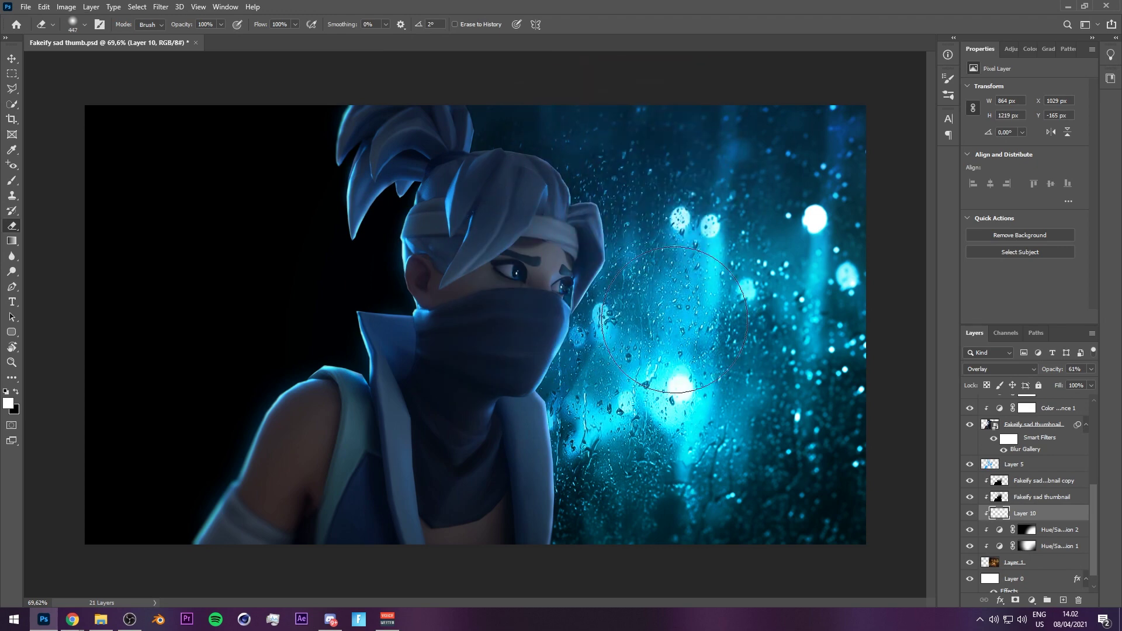
pyautogui.keyDown('alt'); pyautogui.rightClick(809, 337); pyautogui.keyUp('alt')
pyautogui.keyDown('alt'); pyautogui.rightClick(836, 327); pyautogui.keyUp('alt')
pyautogui.click(855, 217)
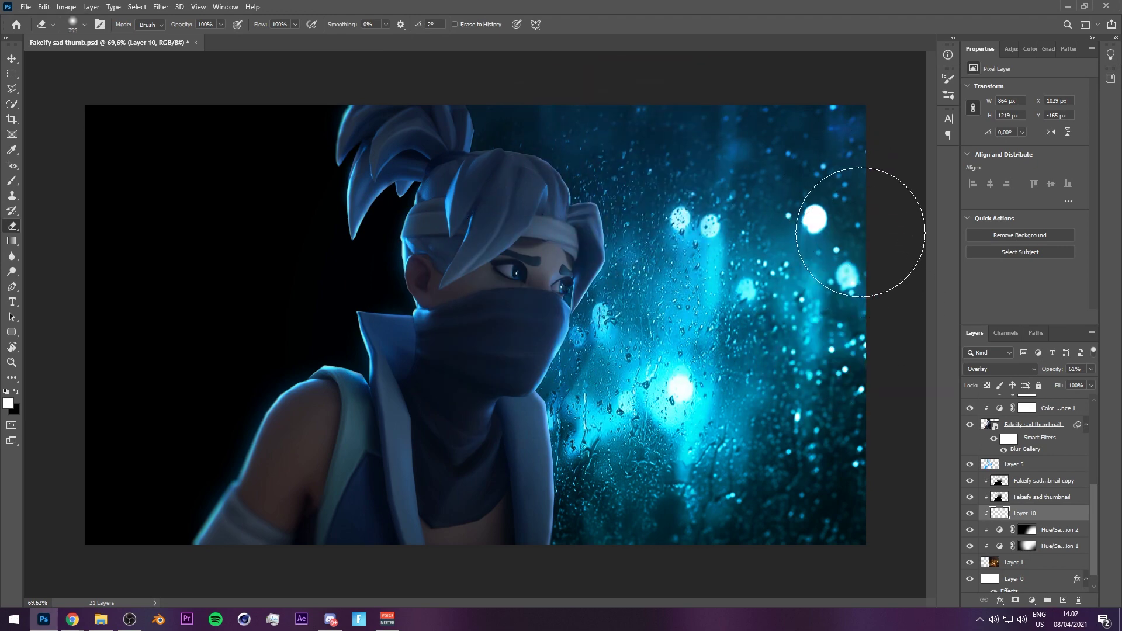
pyautogui.click(850, 307)
pyautogui.click(973, 513)
pyautogui.click(970, 513)
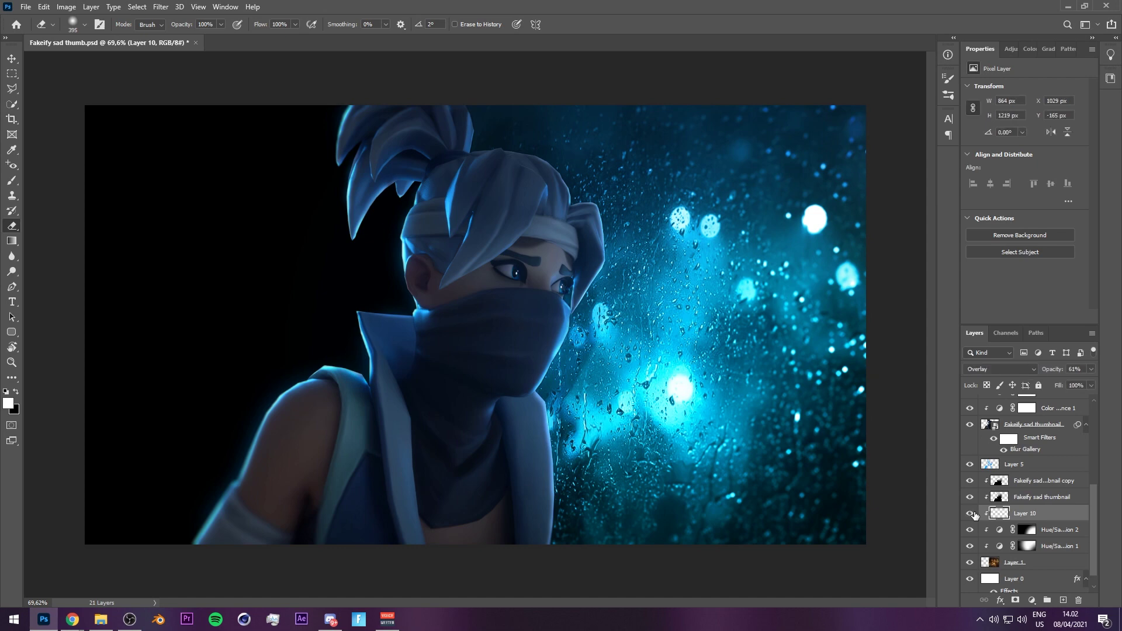
pyautogui.press('v')
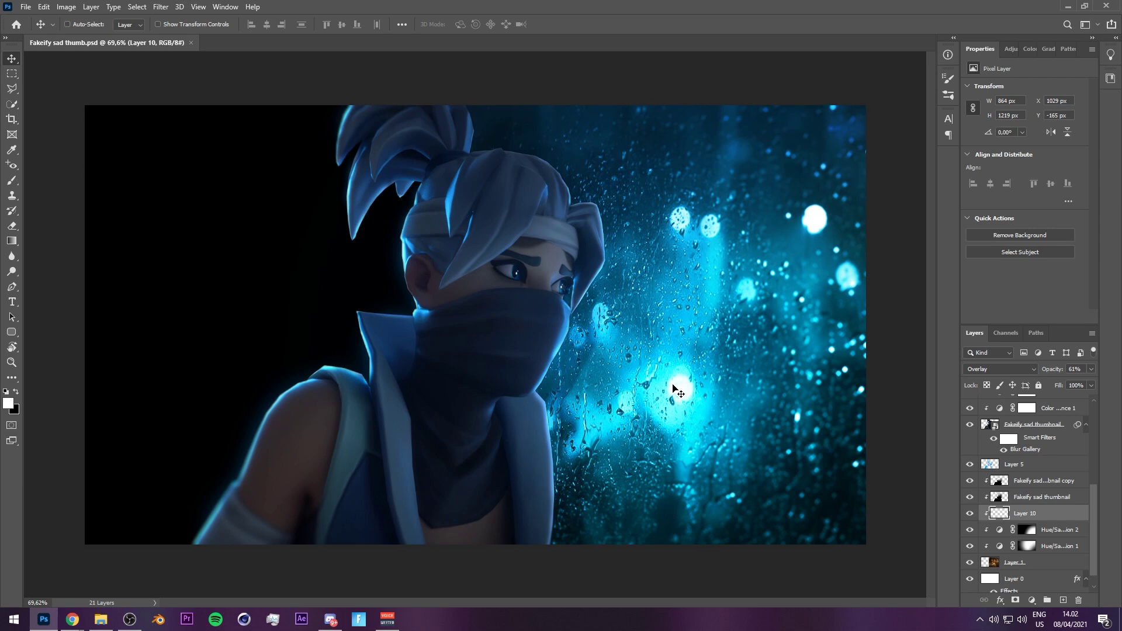
# Group the character smart object with all its layers up to Exposure 2.
pyautogui.scroll(5, 1042, 504)
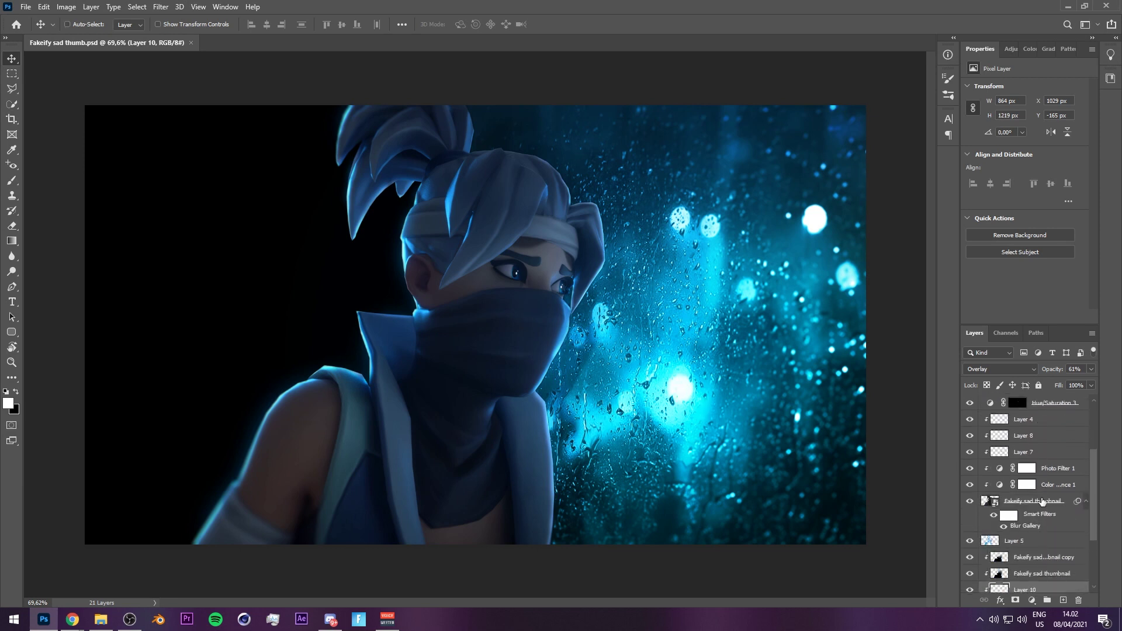
pyautogui.click(1051, 513)
pyautogui.scroll(3, 1052, 508)
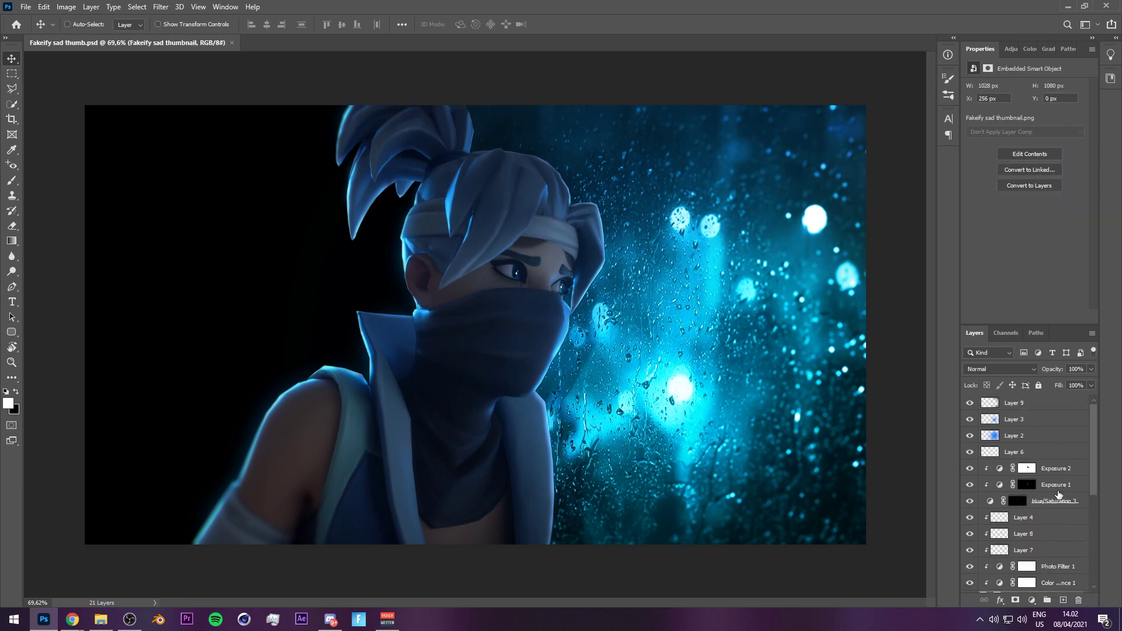
pyautogui.keyDown('shift'); pyautogui.click(1080, 473); pyautogui.keyUp('shift')
pyautogui.hotkey('ctrl', 'g')
# Compare the image with the character group hidden and shown, and save the document.
pyautogui.click(968, 468)
pyautogui.click(968, 468)
pyautogui.click(969, 469)
pyautogui.click(970, 468)
pyautogui.hotkey('ctrl', 's')
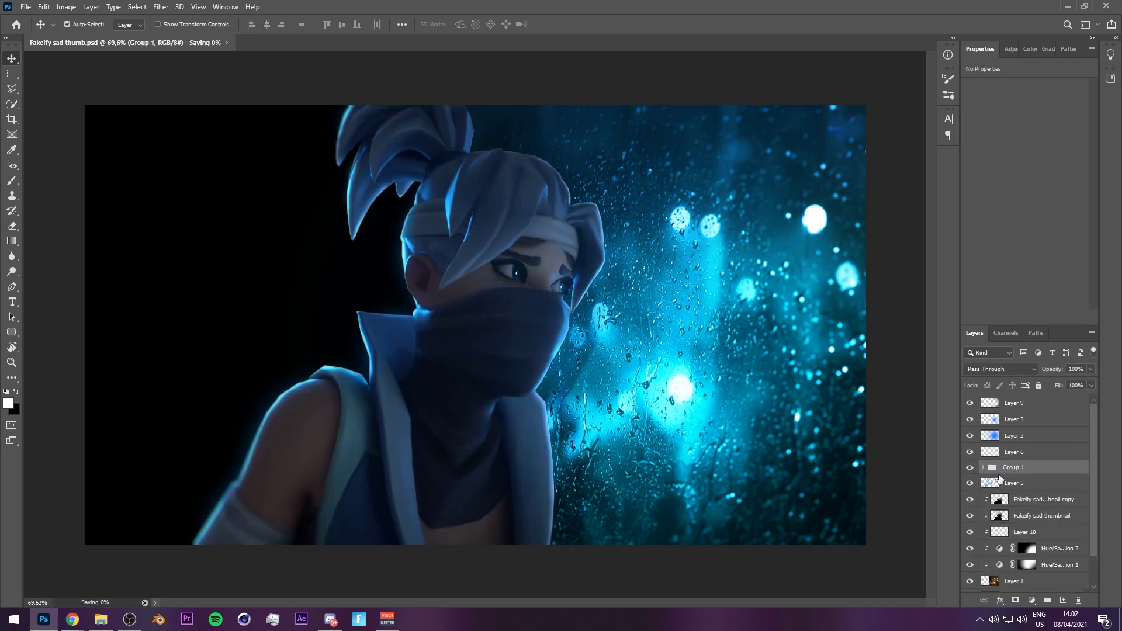
# Paste a copy of the character group above the Fakeify sad thumbnail copy layer, move it over the window and merge it into one layer.
pyautogui.scroll(-2, 1018, 485)
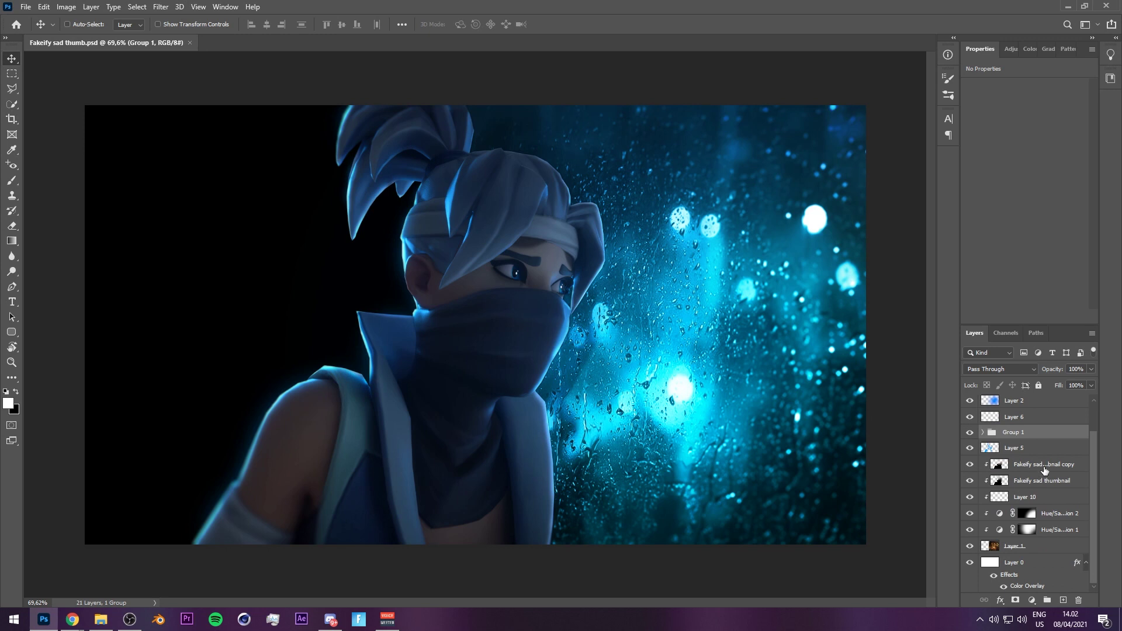
pyautogui.click(1048, 469)
pyautogui.hotkey('ctrl', 'v')
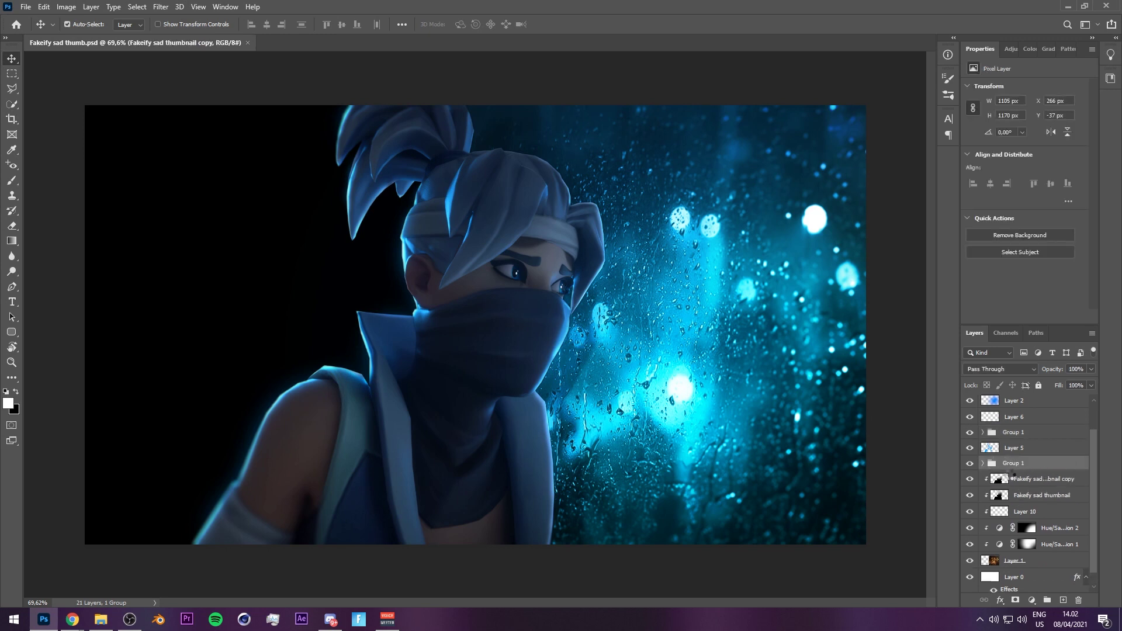
pyautogui.moveTo(701, 381); pyautogui.dragTo(875, 400)
pyautogui.hotkey('ctrl', 'e')
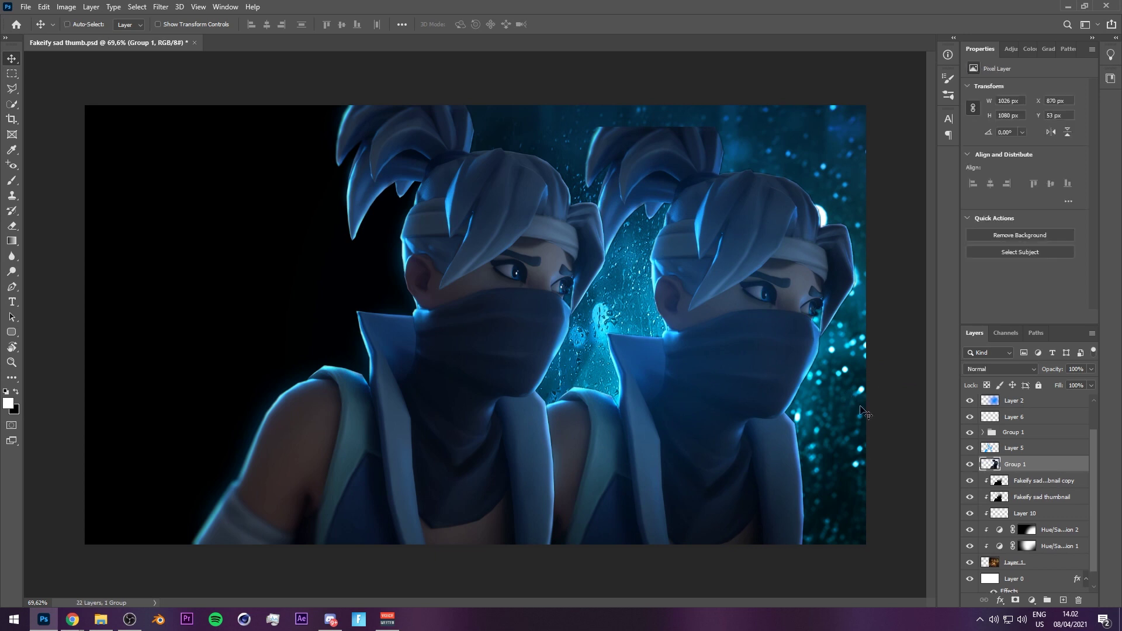
pyautogui.moveTo(765, 395); pyautogui.dragTo(760, 386)
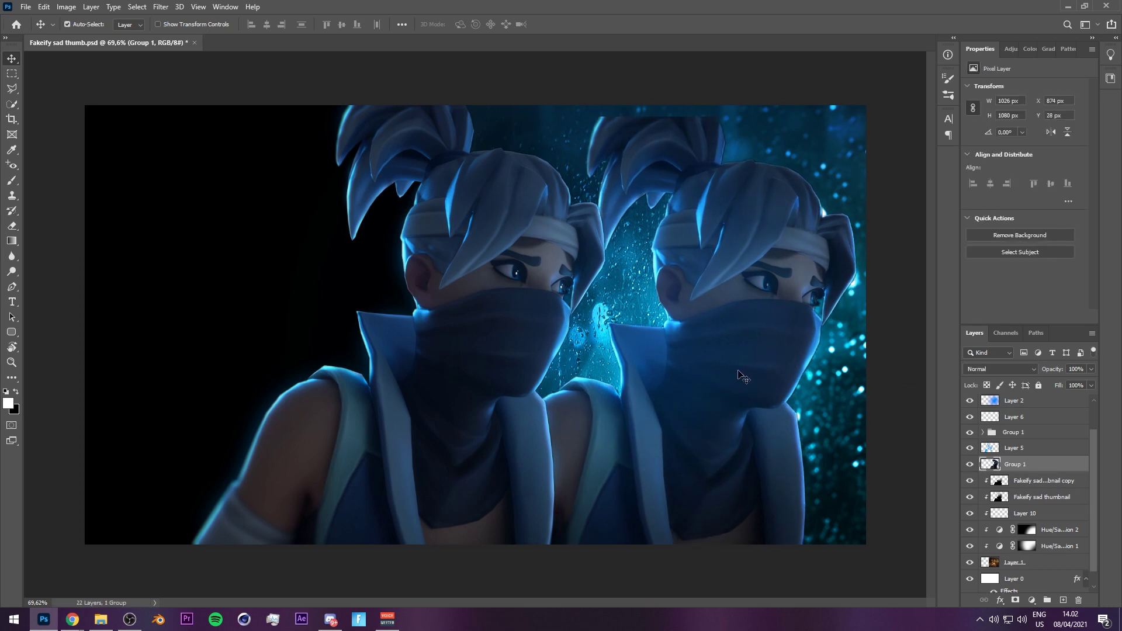
# Flip the merged character copy horizontally and move it so it faces the original character.
pyautogui.hotkey('ctrl', 't')
pyautogui.rightClick(714, 367)
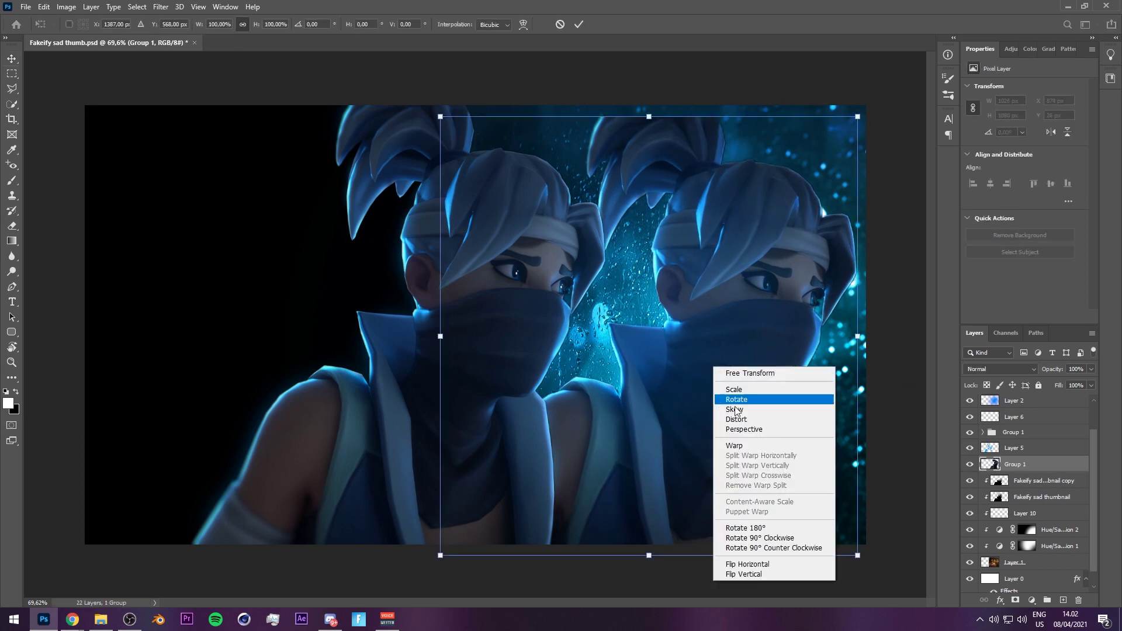
pyautogui.click(771, 562)
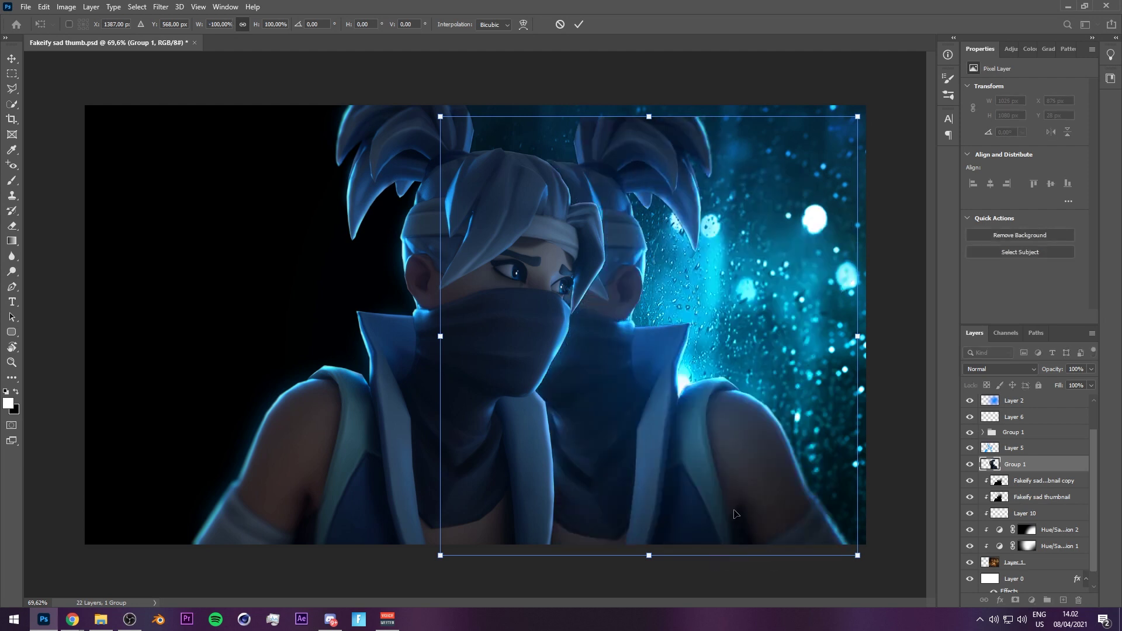
pyautogui.press('Return')
pyautogui.moveTo(735, 455); pyautogui.dragTo(842, 480)
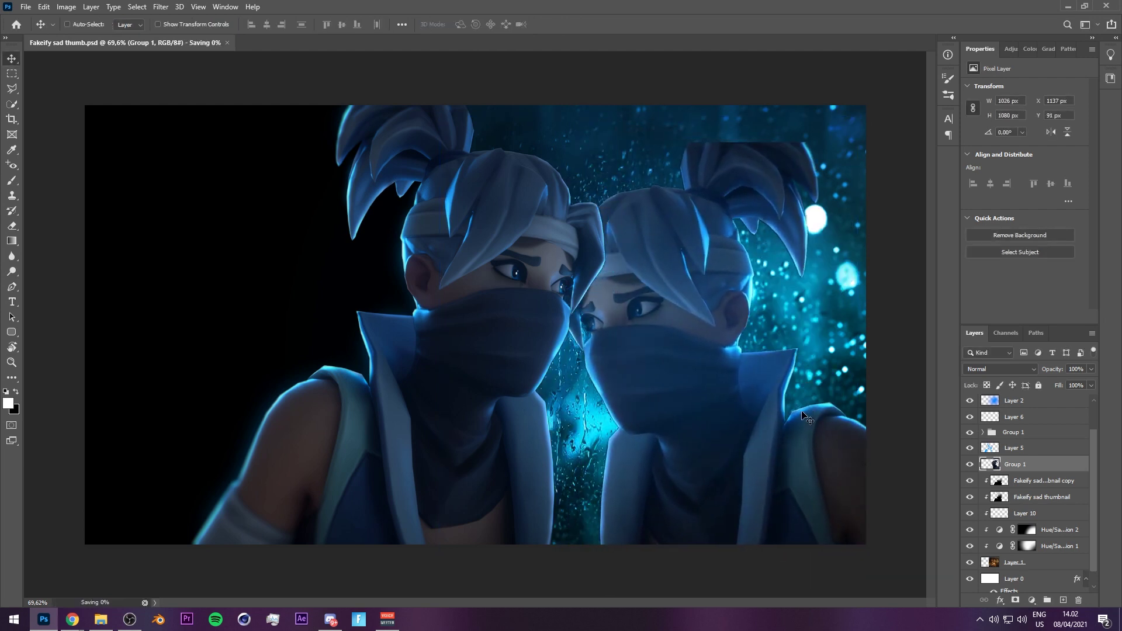
# Rotate the mirrored copy slightly clockwise and shift it toward the window's outer edge.
pyautogui.hotkey('ctrl', 't')
pyautogui.moveTo(721, 119); pyautogui.dragTo(789, 114)
pyautogui.moveTo(777, 201); pyautogui.dragTo(847, 228)
pyautogui.moveTo(879, 176); pyautogui.dragTo(853, 203)
pyautogui.press('Return')
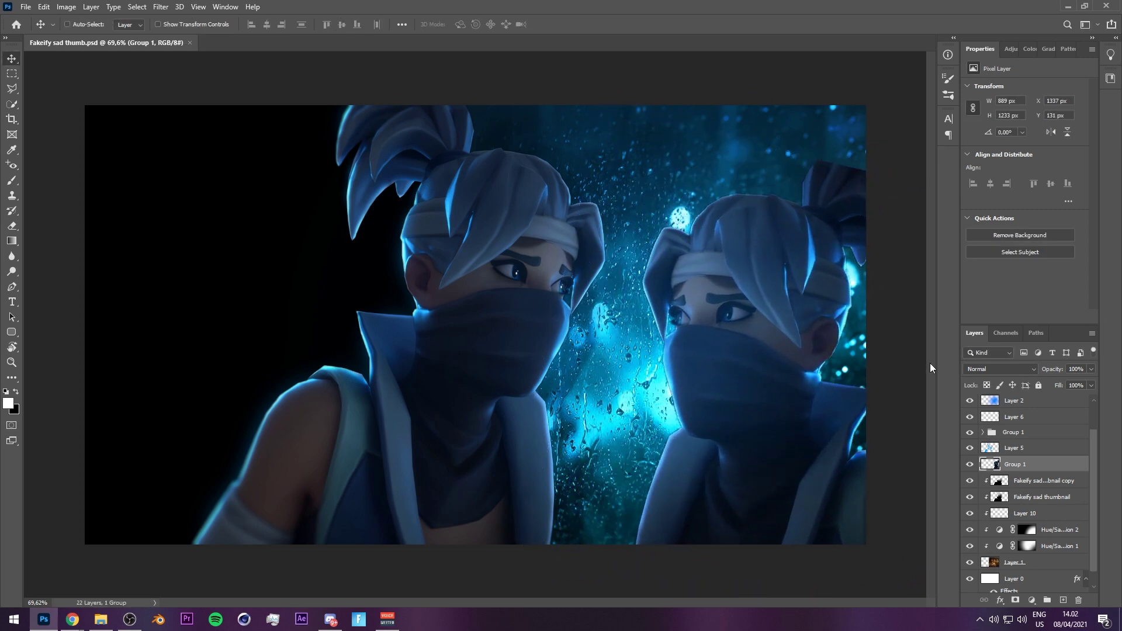
# Try blending the mirrored copy in Overlay mode with its saturation at -100.
pyautogui.click(1004, 369)
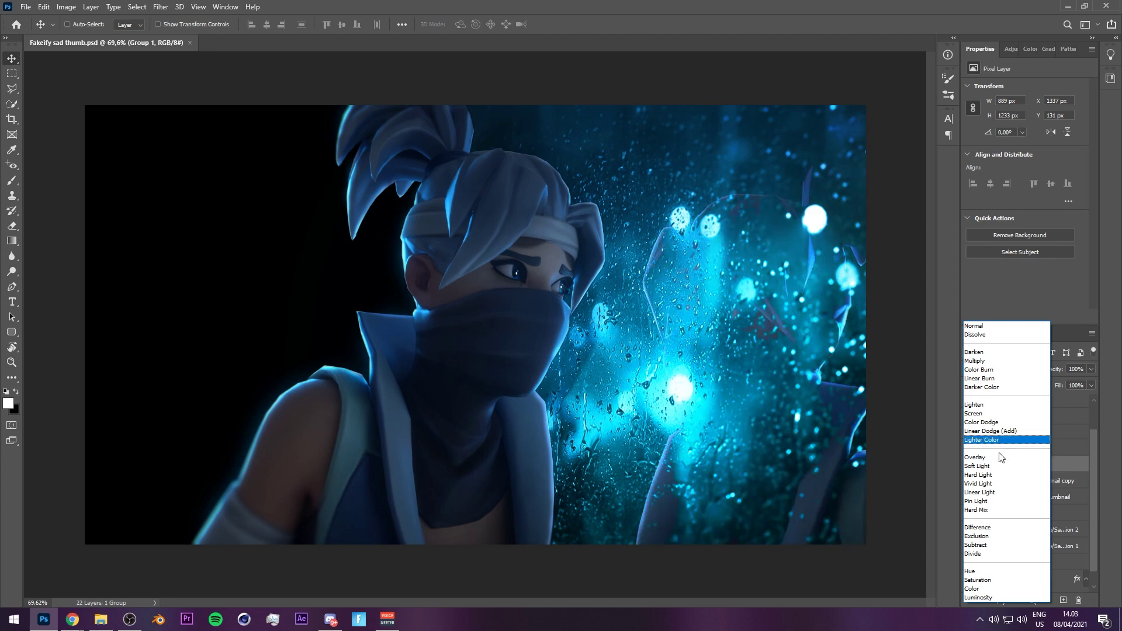
pyautogui.click(1000, 458)
pyautogui.hotkey('ctrl', 'u')
pyautogui.moveTo(906, 254); pyautogui.dragTo(798, 251)
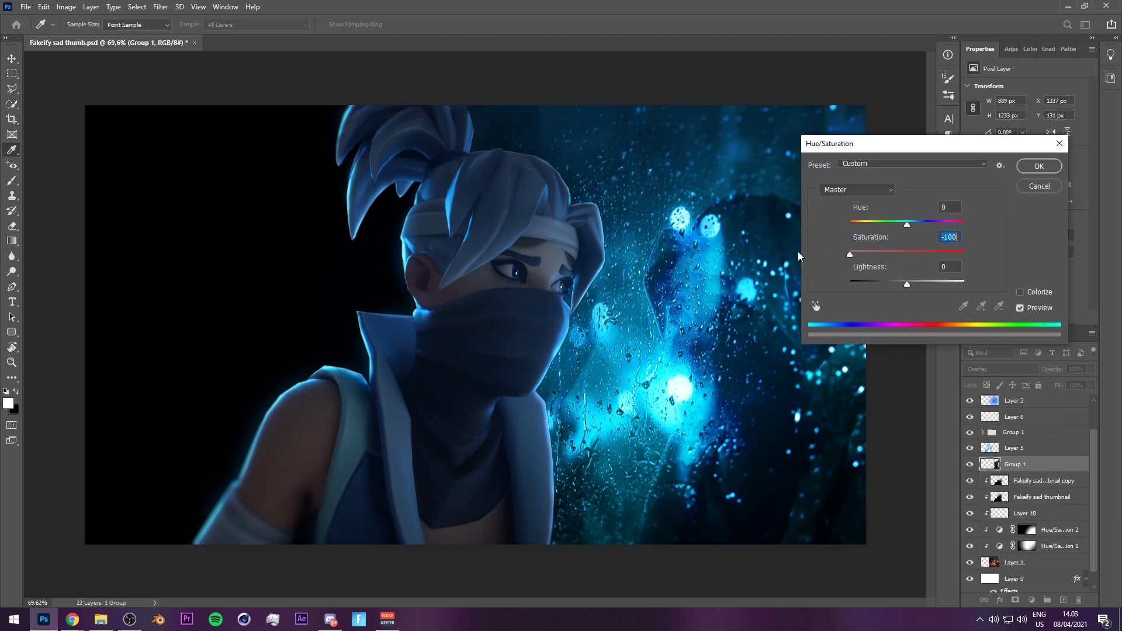
pyautogui.click(1039, 186)
# Set the mirrored copy's blend mode to Lighten and nudge it slightly across the window.
pyautogui.click(1000, 369)
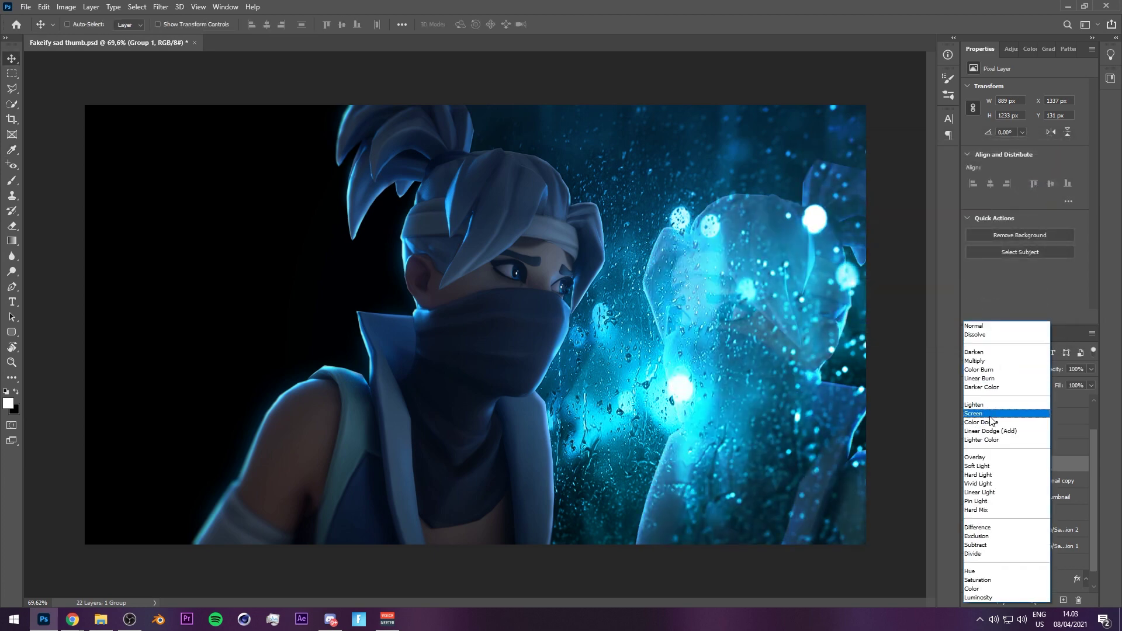
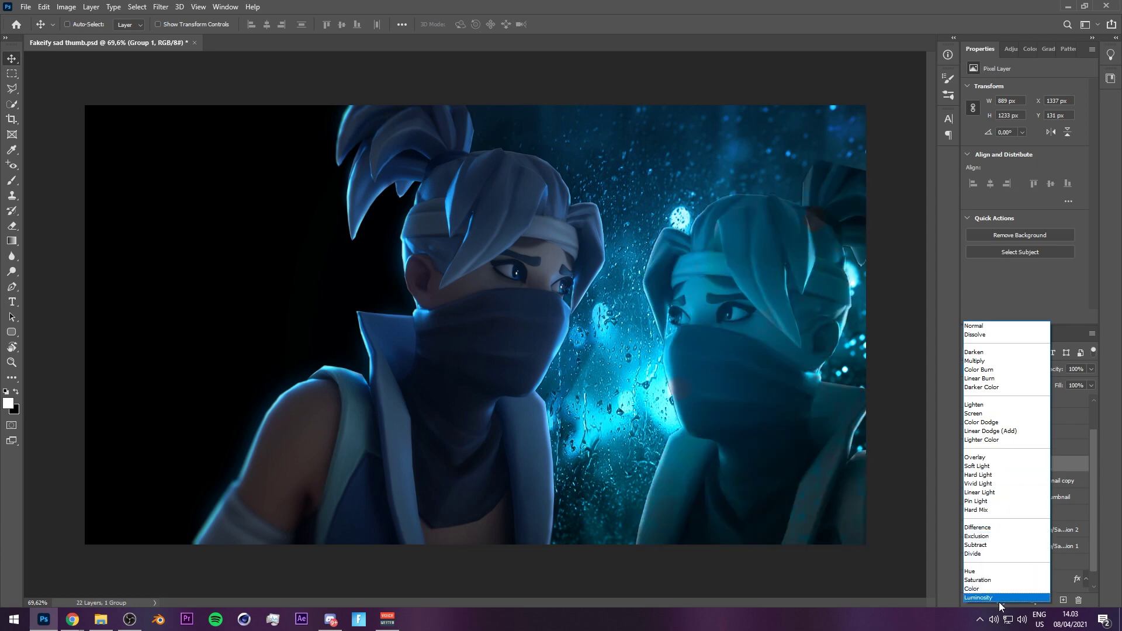
pyautogui.click(985, 405)
pyautogui.moveTo(839, 365); pyautogui.dragTo(844, 369)
# Colorize the mirrored copy with Hue/Saturation at hue 191 and saturation 74, and save the document.
pyautogui.hotkey('ctrl', 'u')
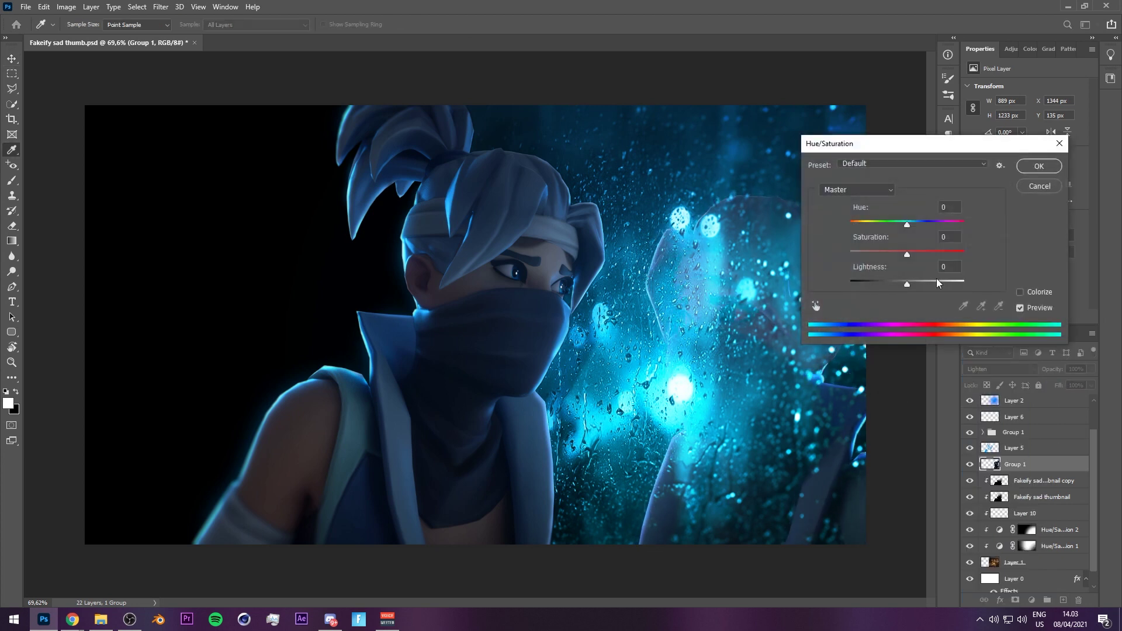
pyautogui.moveTo(880, 258); pyautogui.dragTo(833, 255)
pyautogui.moveTo(921, 151); pyautogui.dragTo(533, 134)
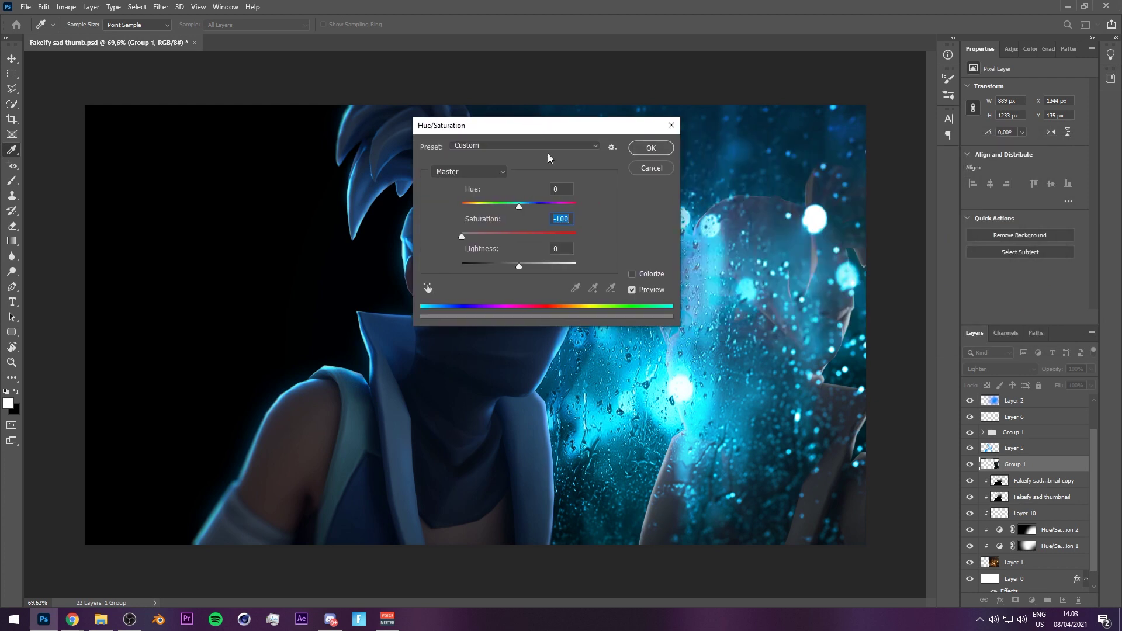
pyautogui.click(646, 280)
pyautogui.moveTo(565, 236); pyautogui.dragTo(526, 211)
pyautogui.moveTo(546, 127); pyautogui.dragTo(193, 140)
pyautogui.moveTo(166, 218); pyautogui.dragTo(162, 218)
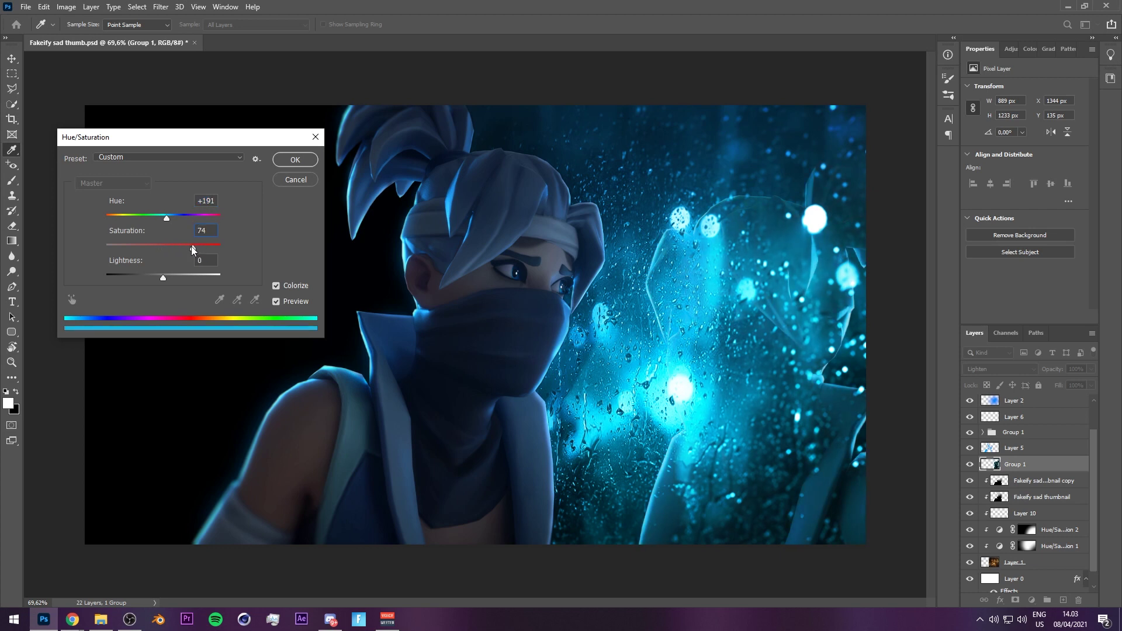
pyautogui.click(287, 162)
pyautogui.hotkey('ctrl', 's')
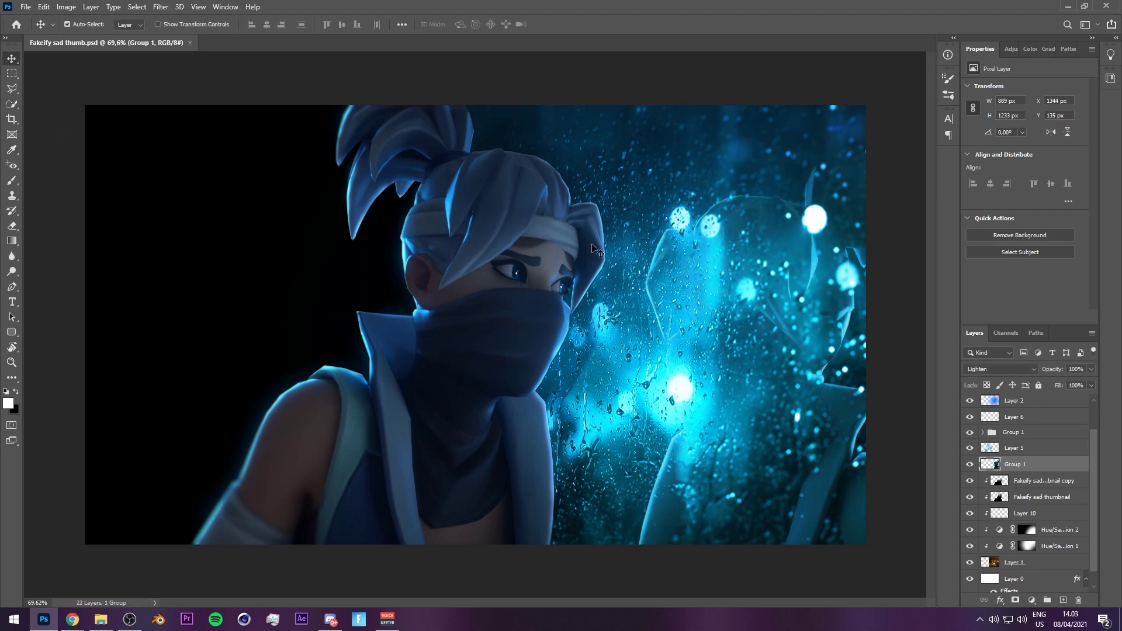
# Duplicate the character layers, merge the copy into a single layer and move it over the window.
pyautogui.hotkey('ctrl', 'g')
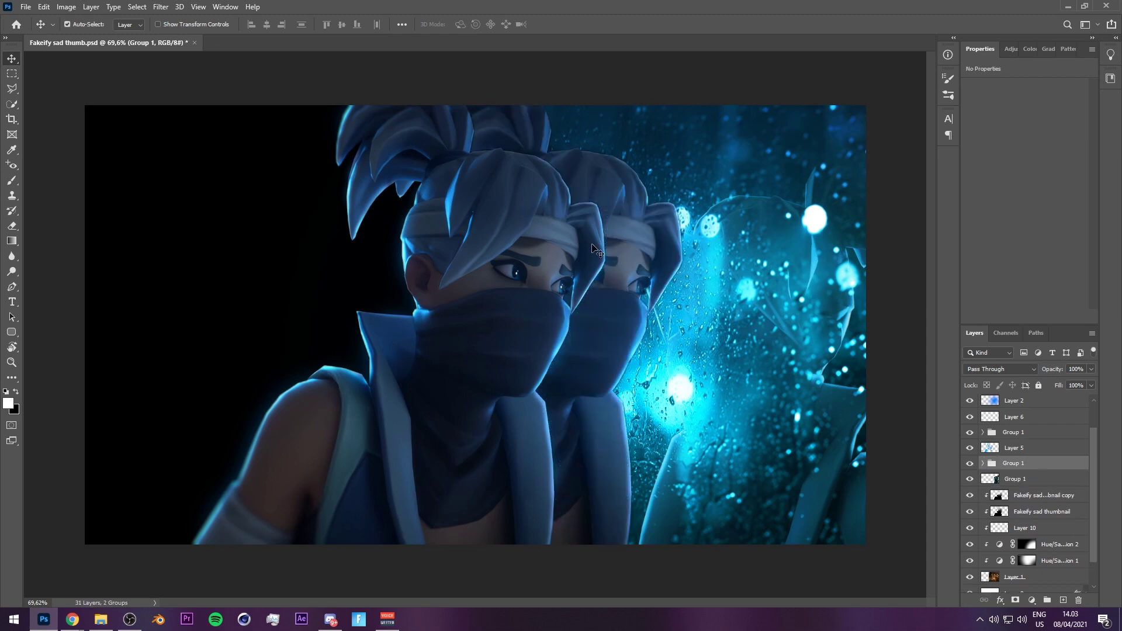
pyautogui.hotkey('ctrl', 'e')
pyautogui.moveTo(596, 250); pyautogui.dragTo(766, 259)
# Mirror the merged character copy horizontally, tilt it about 21° clockwise and align it with the existing reflection in the window.
pyautogui.hotkey('ctrl', 't')
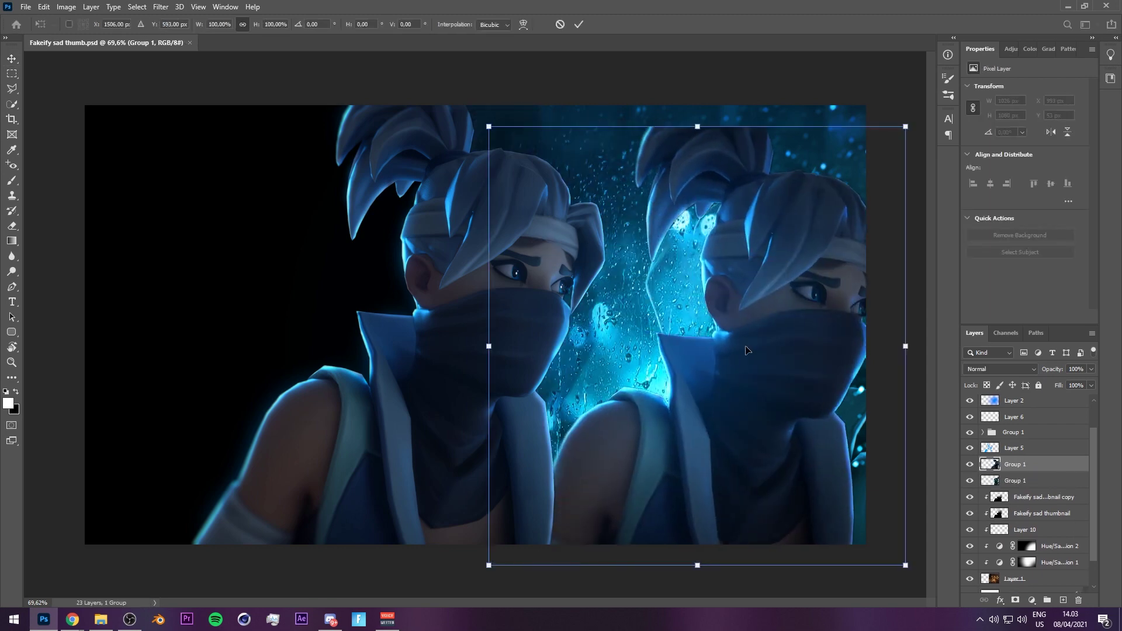
pyautogui.rightClick(746, 351)
pyautogui.click(766, 542)
pyautogui.moveTo(690, 110); pyautogui.dragTo(788, 134)
pyautogui.moveTo(698, 180); pyautogui.dragTo(805, 224)
pyautogui.moveTo(871, 158); pyautogui.dragTo(862, 155)
pyautogui.moveTo(825, 191); pyautogui.dragTo(833, 193)
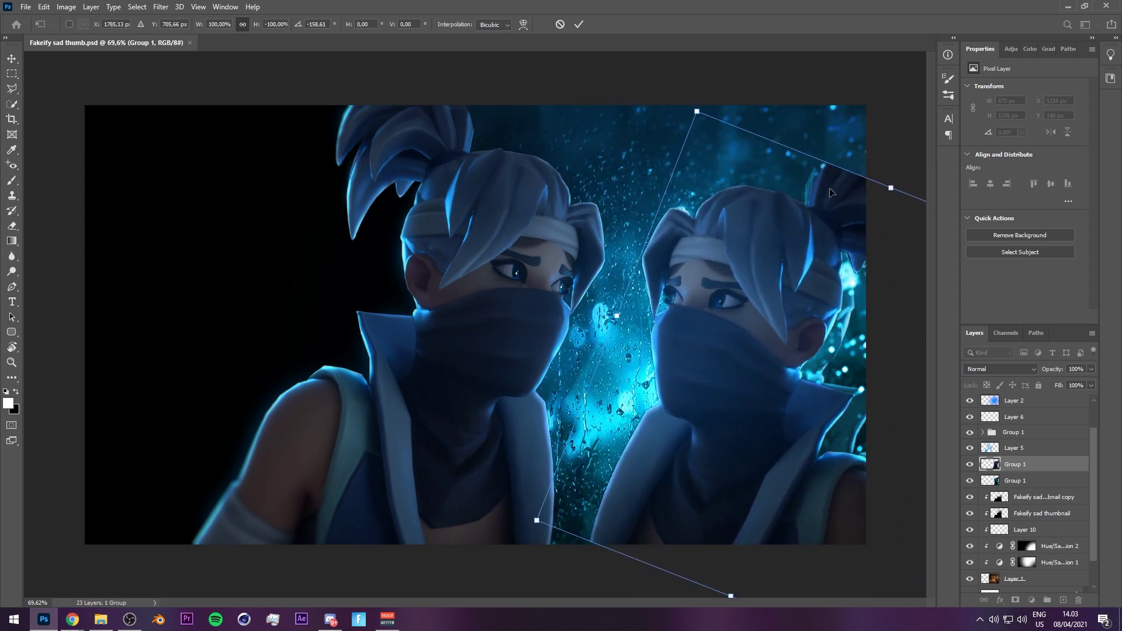
pyautogui.press('Return')
# Erase most of the new copy with a large soft Eraser so that it fades into the rainy window.
pyautogui.press('e')
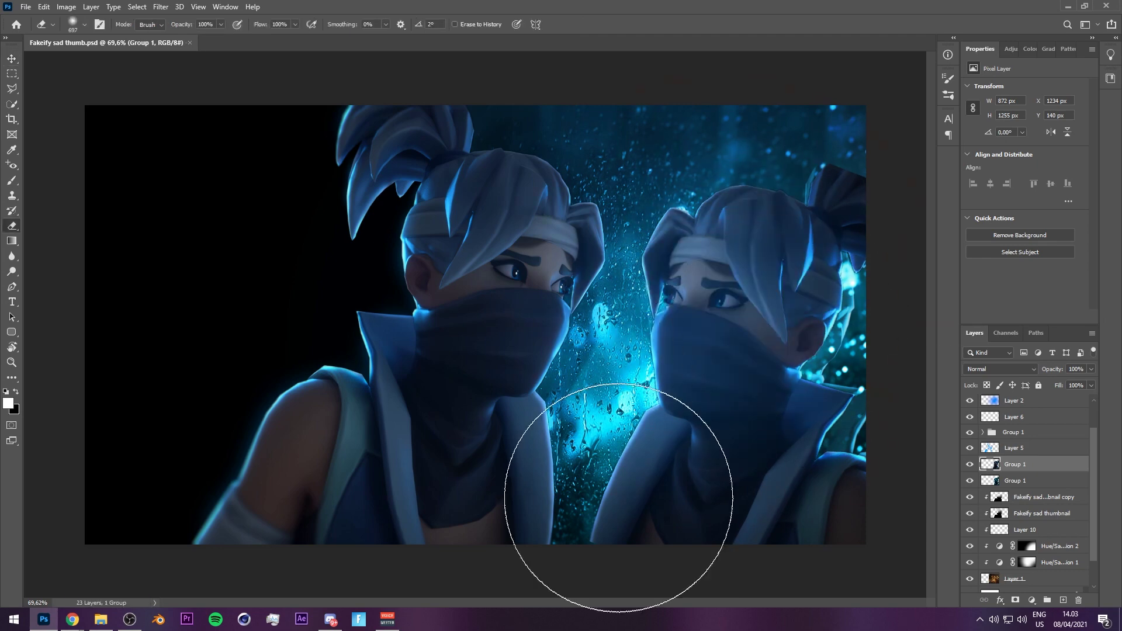
pyautogui.moveTo(618, 498); pyautogui.dragTo(623, 403)
pyautogui.press('[')
pyautogui.click(654, 236)
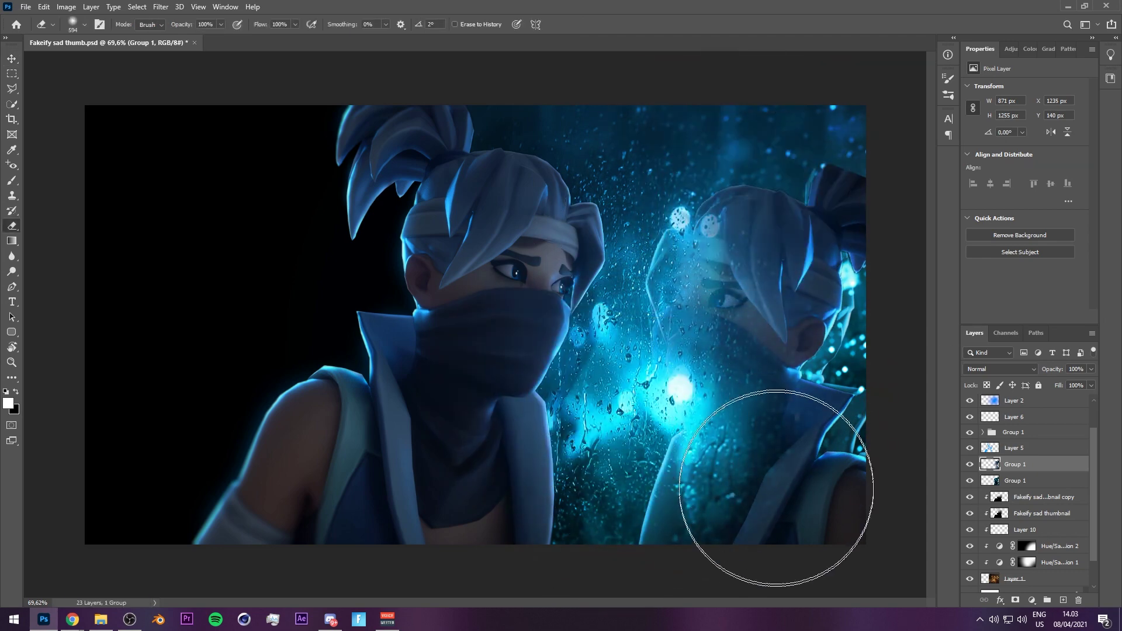
pyautogui.keyDown('alt'); pyautogui.rightClick(766, 497); pyautogui.keyUp('alt')
pyautogui.click(791, 515)
pyautogui.click(883, 170)
pyautogui.scroll(1, 874, 196)
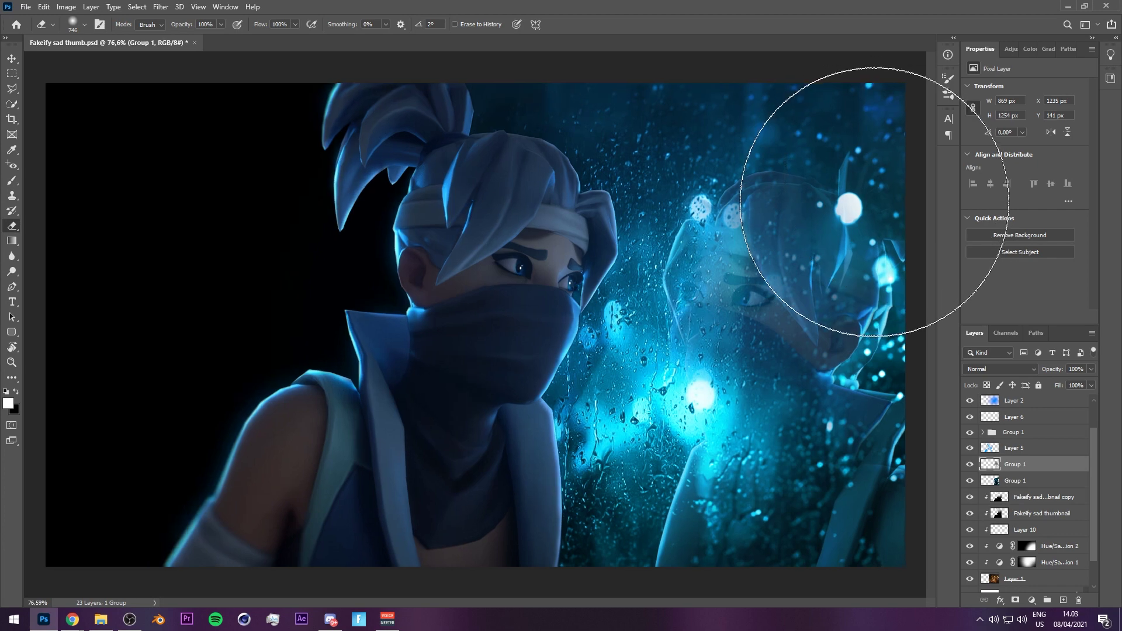
# Set the partly erased reflection copy's blend mode to Hard Light.
pyautogui.press('v')
pyautogui.click(1017, 369)
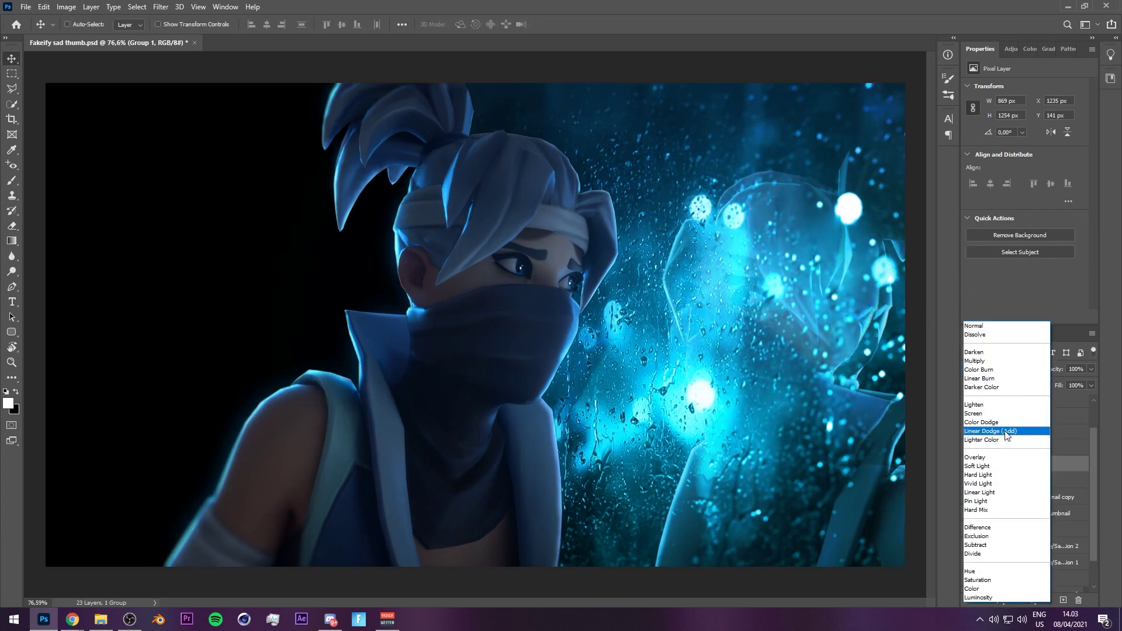
pyautogui.click(1004, 475)
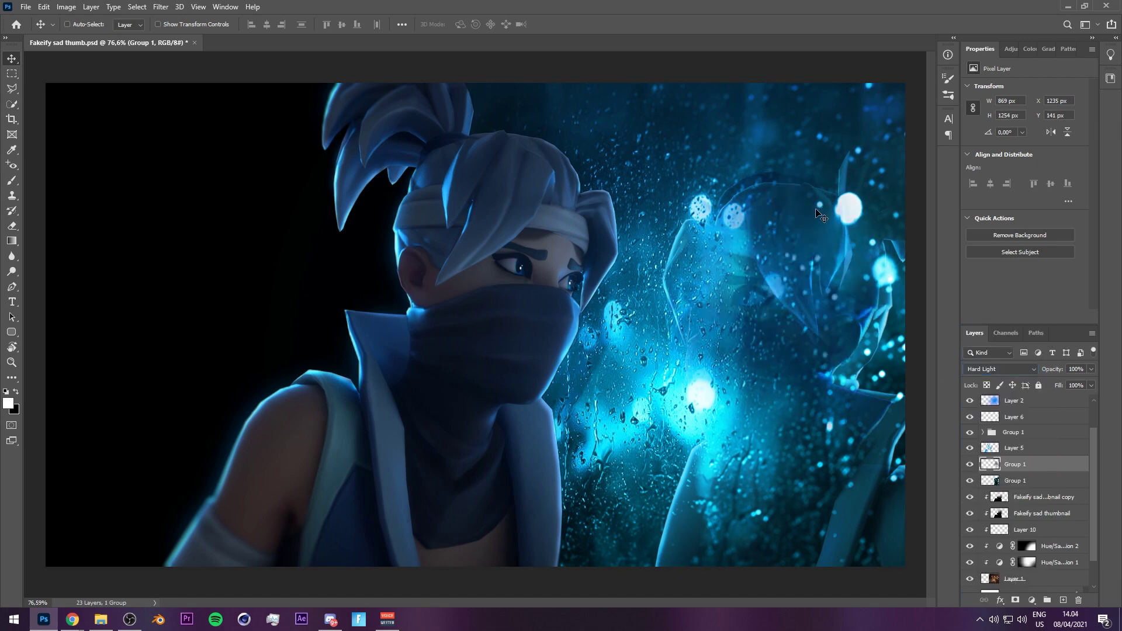
# Soften the reflection copy further by erasing around the hair and collar, and lower its opacity to 65%.
pyautogui.press('e')
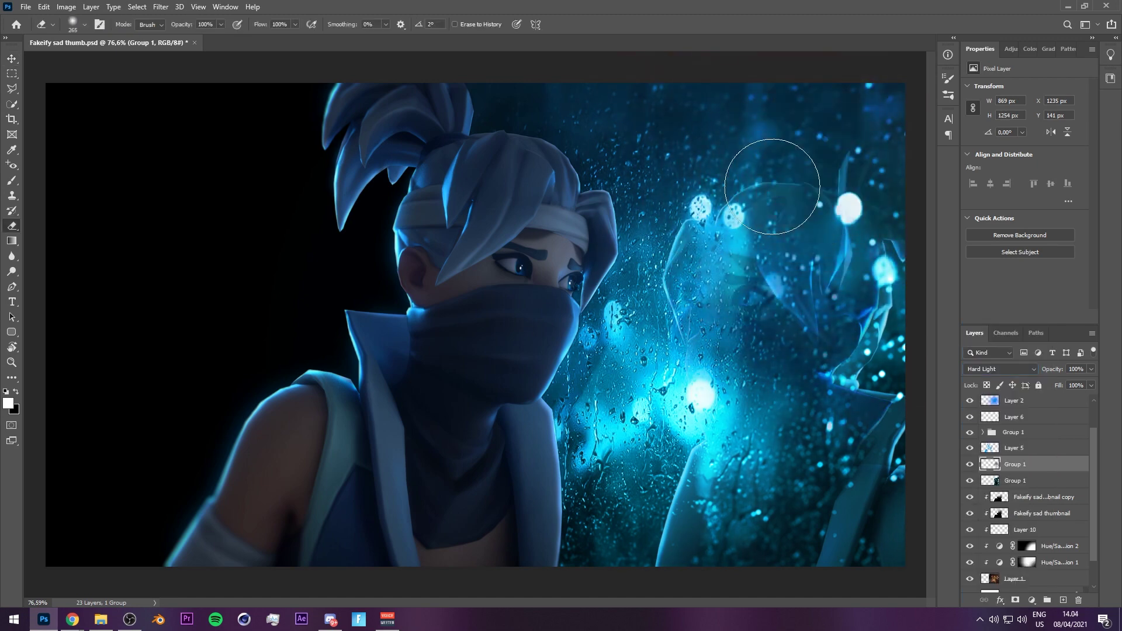
pyautogui.moveTo(842, 300); pyautogui.dragTo(846, 332)
pyautogui.keyDown('alt'); pyautogui.rightClick(847, 363); pyautogui.keyUp('alt')
pyautogui.moveTo(850, 373); pyautogui.dragTo(795, 400)
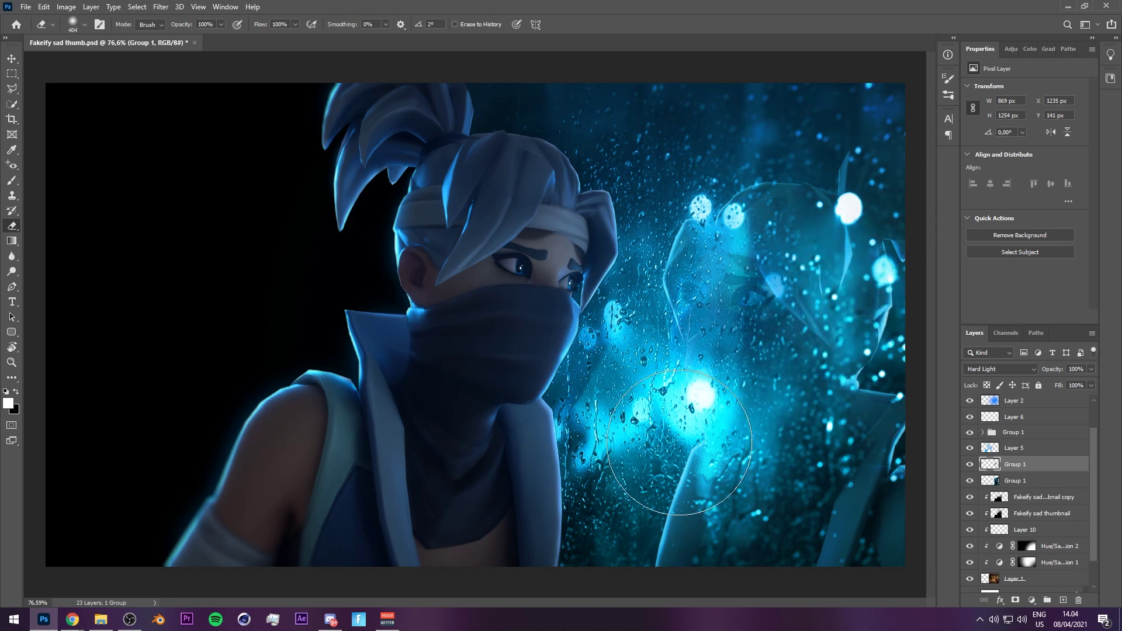
pyautogui.press('v')
pyautogui.moveTo(1067, 373); pyautogui.dragTo(1046, 373)
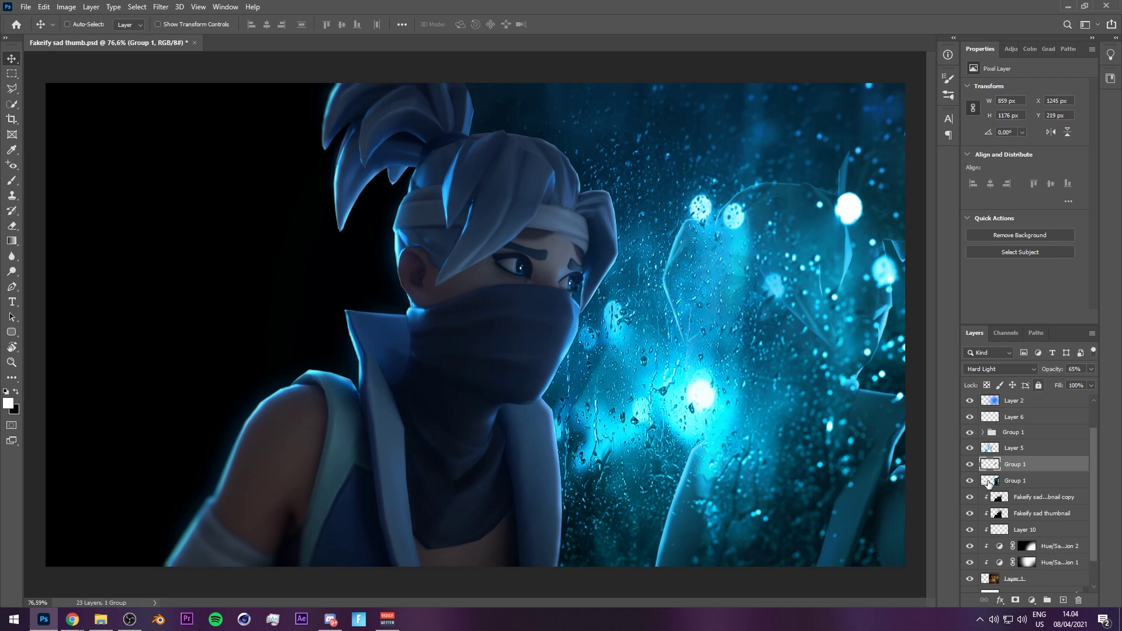
pyautogui.click(971, 464)
pyautogui.moveTo(970, 481); pyautogui.dragTo(970, 464)
# Set the fill of both reflection layers to 76% and save the document.
pyautogui.scroll(-5, 870, 409)
pyautogui.scroll(2, 857, 398)
pyautogui.keyDown('ctrl'); pyautogui.click(1056, 482); pyautogui.keyUp('ctrl')
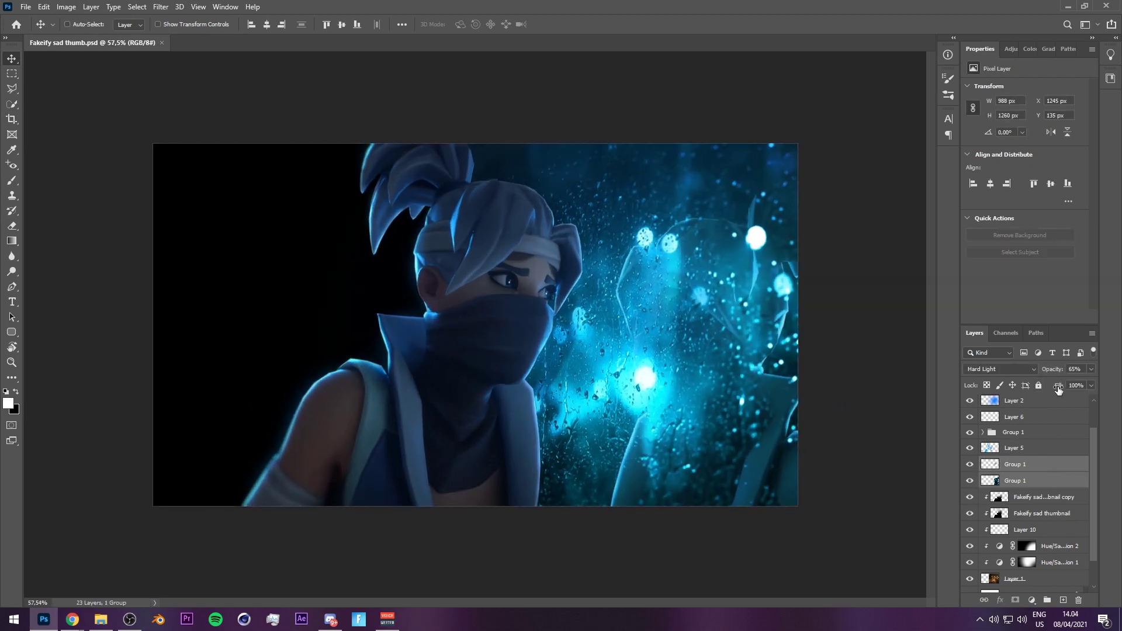
pyautogui.moveTo(1061, 387); pyautogui.dragTo(1058, 386)
pyautogui.hotkey('ctrl', 's')
# Examine the whole thumbnail composition from a distance and up close around the character and the window.
pyautogui.scroll(-4, 885, 331)
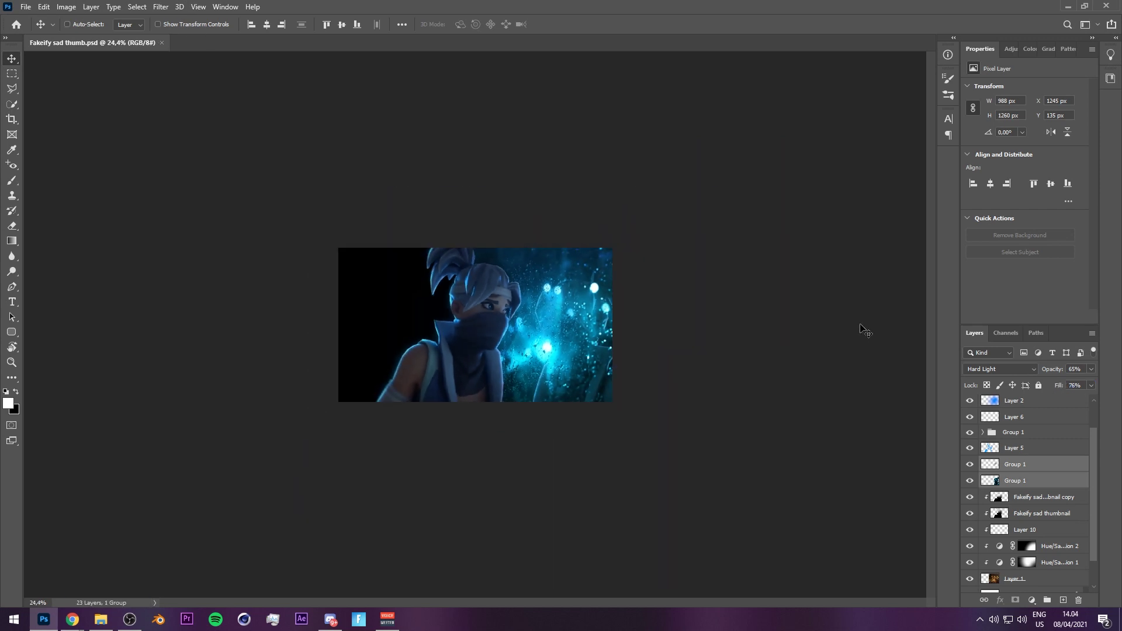
pyautogui.hotkey('ctrl', '0')
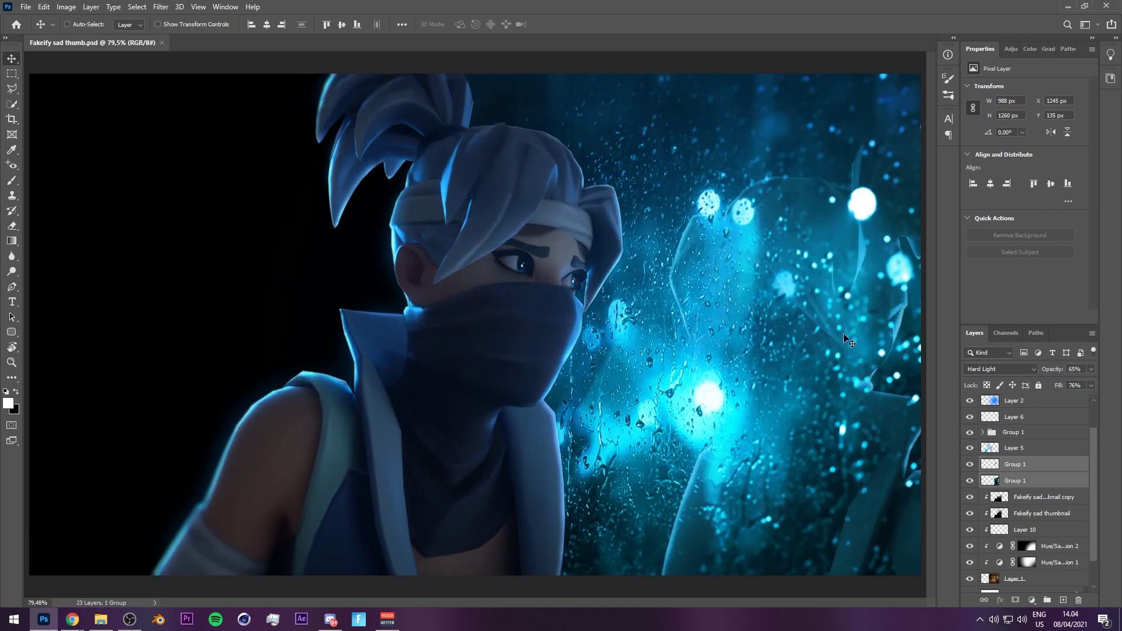
pyautogui.scroll(-2, 811, 337)
pyautogui.scroll(4, 310, 237)
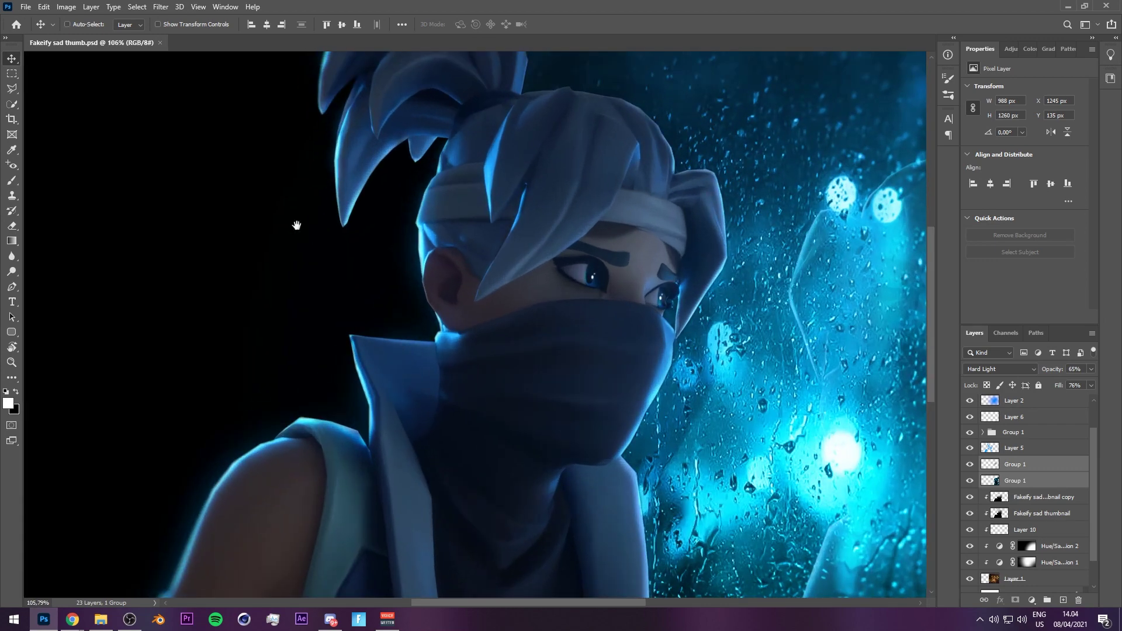
pyautogui.moveTo(296, 225); pyautogui.dragTo(594, 188)
pyautogui.scroll(-4, 594, 187)
pyautogui.scroll(2, 241, 282)
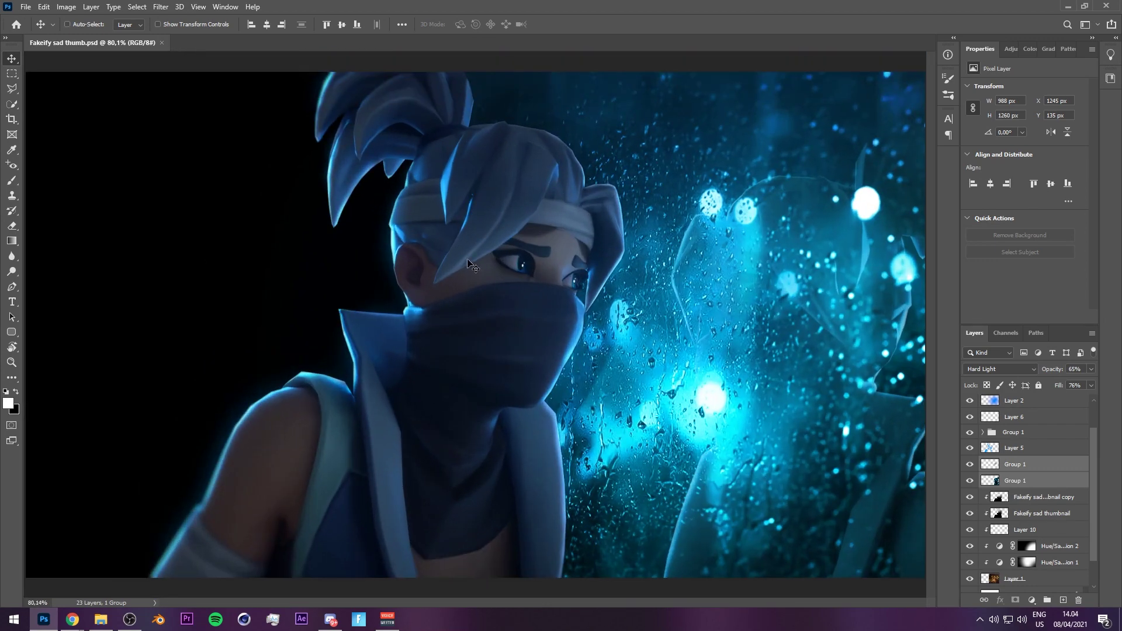
pyautogui.scroll(2, 469, 265)
pyautogui.scroll(-3, 535, 245)
pyautogui.press('ctrl')
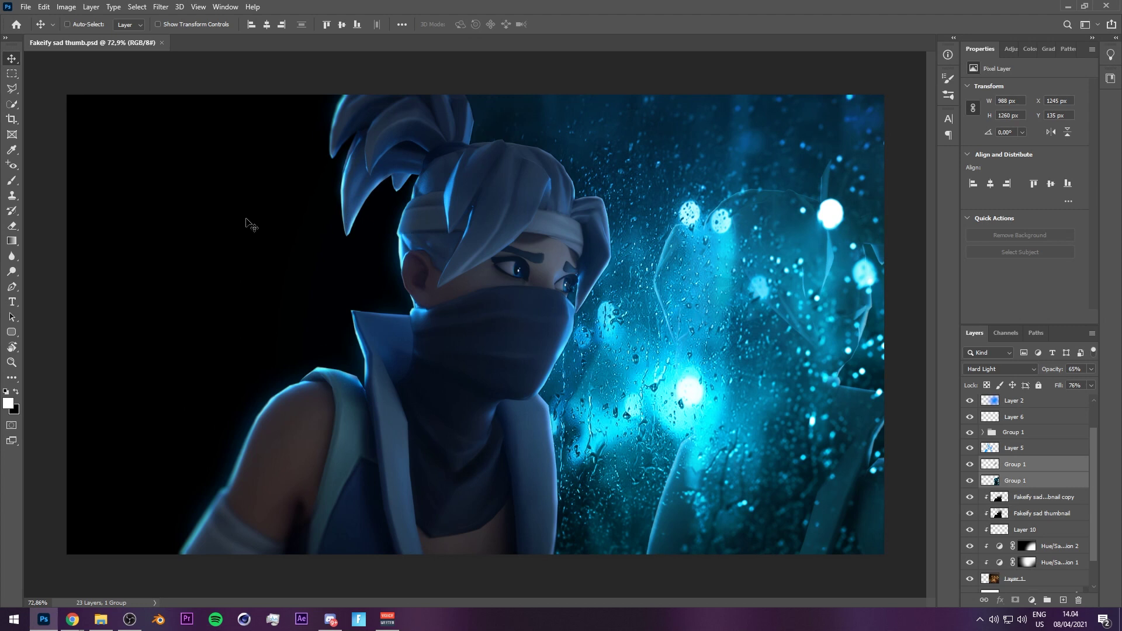
# Switch to Chrome and search Google for "City night rain".
pyautogui.click(72, 619)
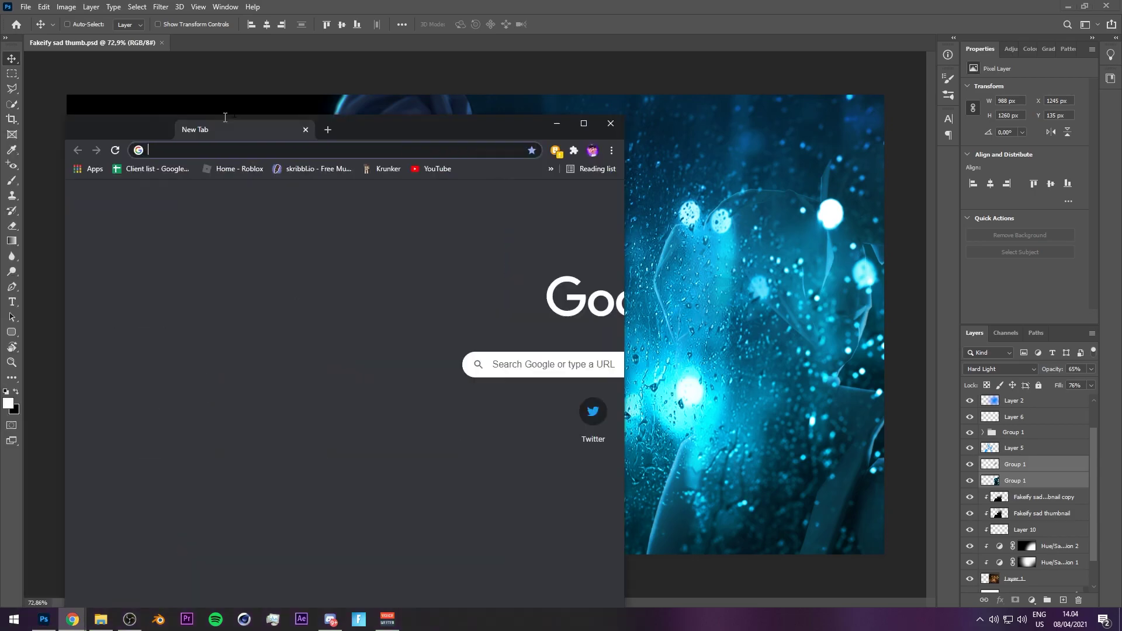
pyautogui.hotkey('ctrl', 's')
pyautogui.press('Escape')
pyautogui.click(160, 30)
pyautogui.write('Ci')
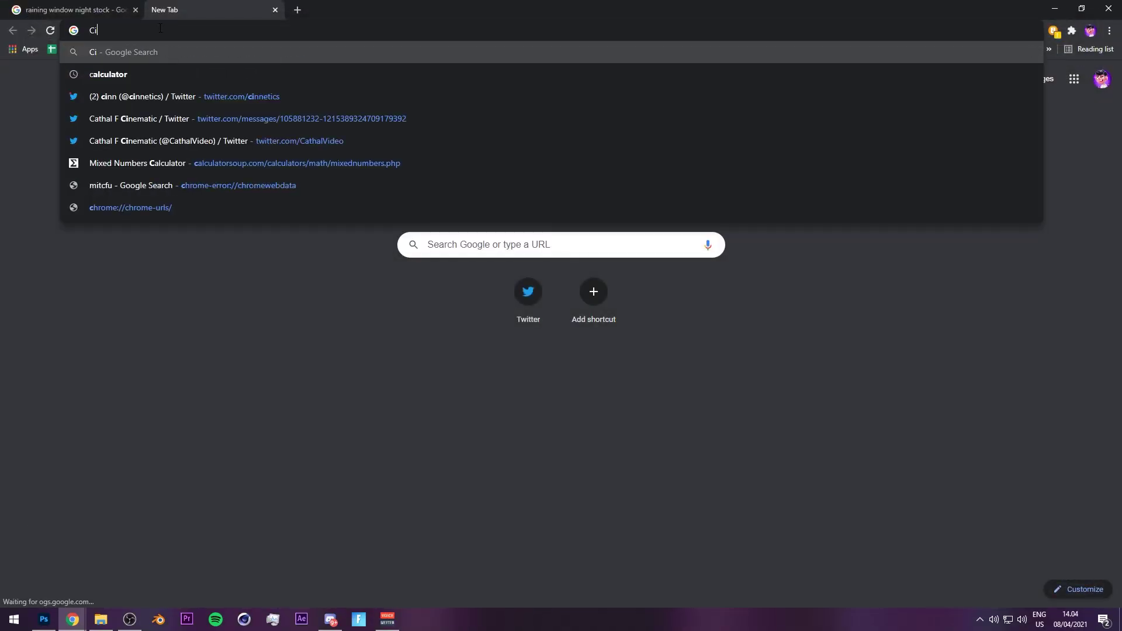
pyautogui.write('tty ni')
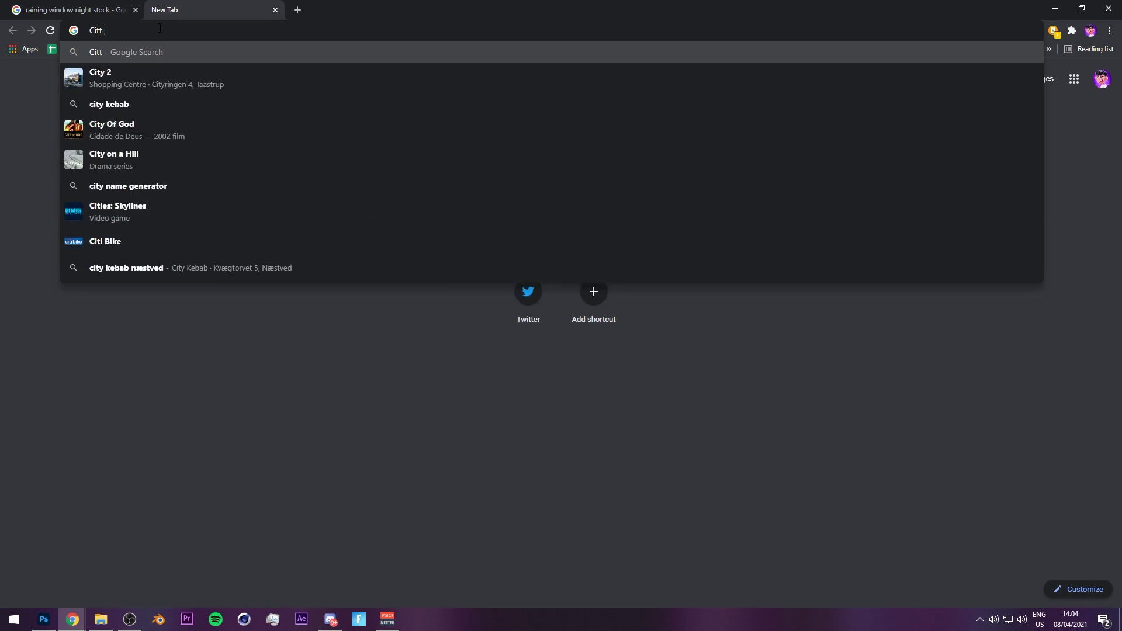
pyautogui.press('BackSpace')
pyautogui.press('BackSpace')
pyautogui.press('BackSpace')
pyautogui.press('BackSpace')
pyautogui.press('BackSpace')
pyautogui.write('y night rain')
pyautogui.press('Return')
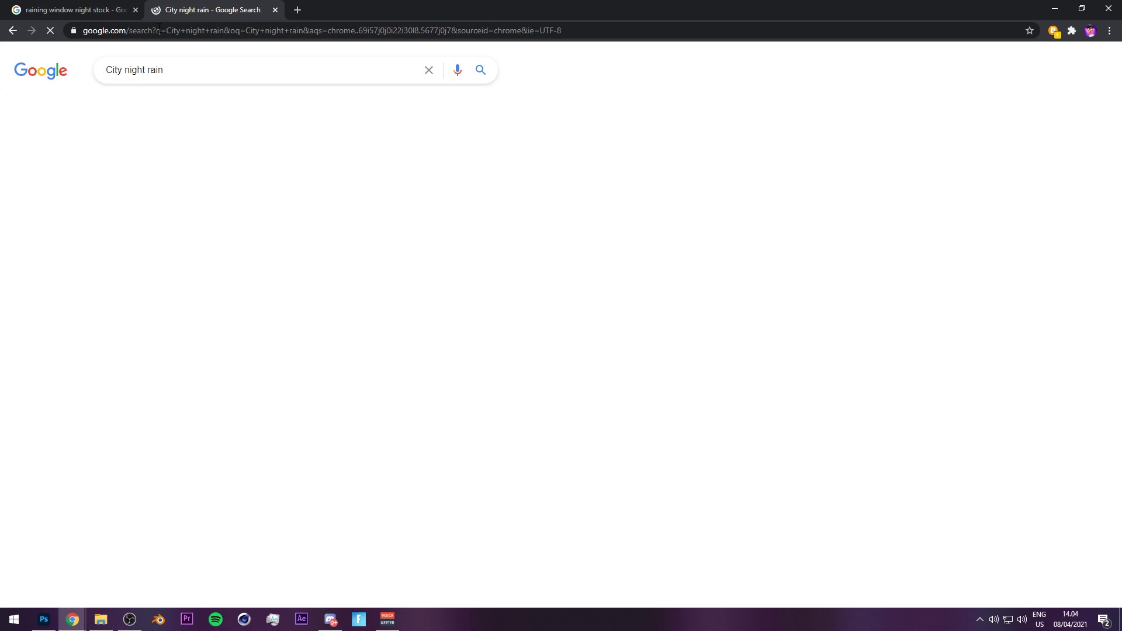
# Refine the search to "City night rain stock" and show the image results.
pyautogui.click(218, 69)
pyautogui.write('stockj')
pyautogui.press('Return')
pyautogui.press('BackSpace')
pyautogui.press('Return')
pyautogui.click(155, 105)
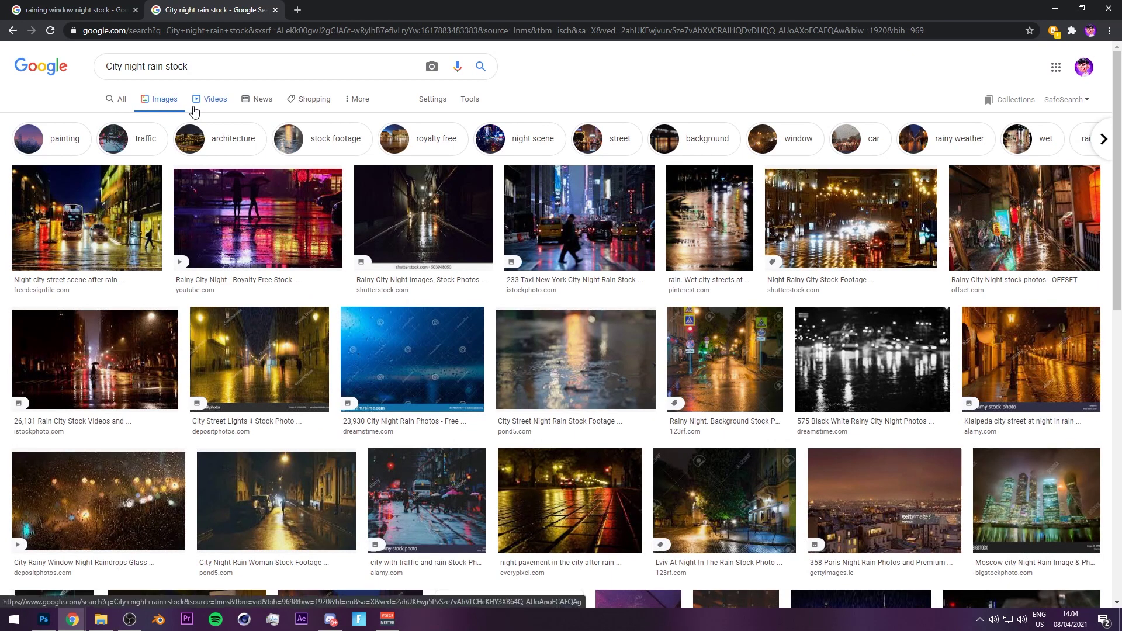
# Bring the rainy New York taxi street photo from the image results into the Photoshop thumbnail and place its layer directly above Layer 0.
pyautogui.scroll(-1, 169, 269)
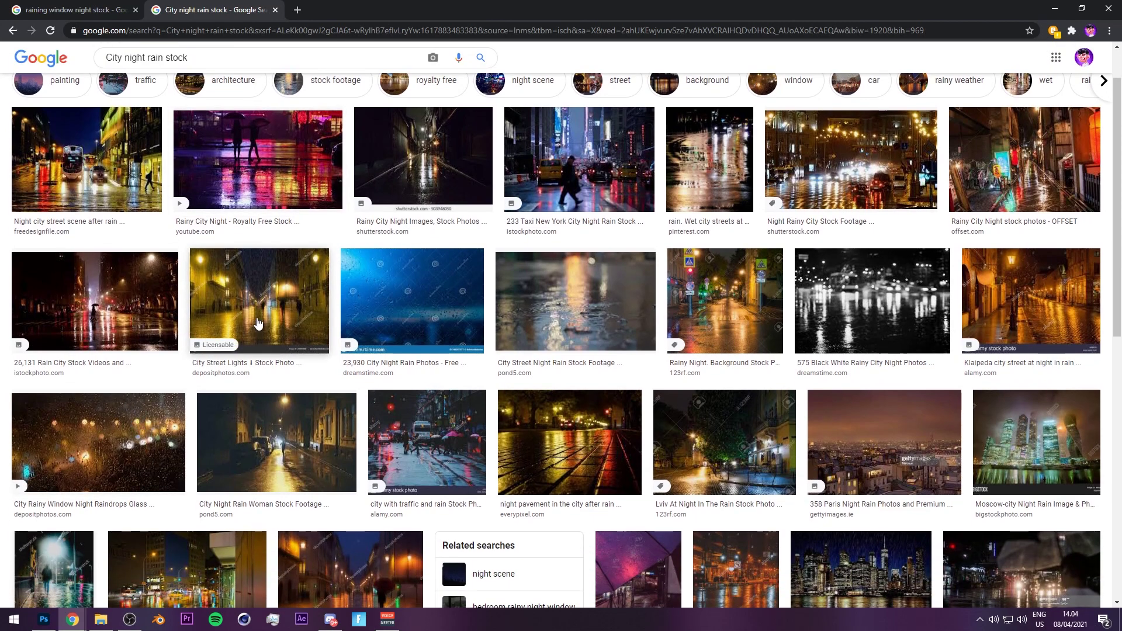
pyautogui.scroll(-3, 232, 316)
pyautogui.scroll(-3, 212, 311)
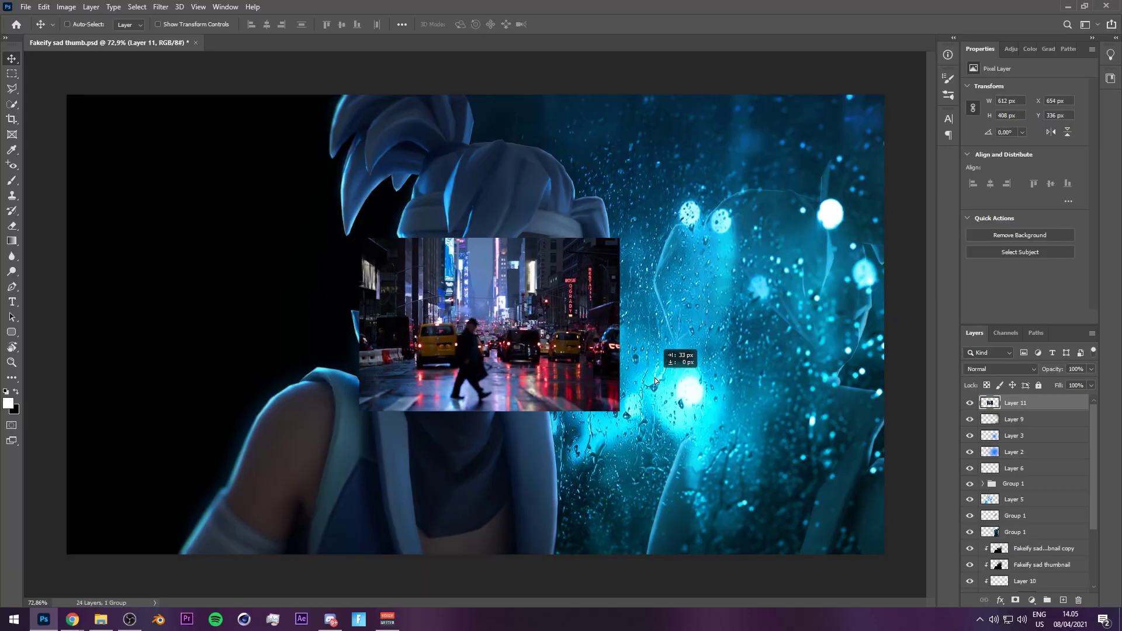
pyautogui.moveTo(654, 380); pyautogui.dragTo(673, 407)
pyautogui.moveTo(1032, 408); pyautogui.dragTo(1005, 555)
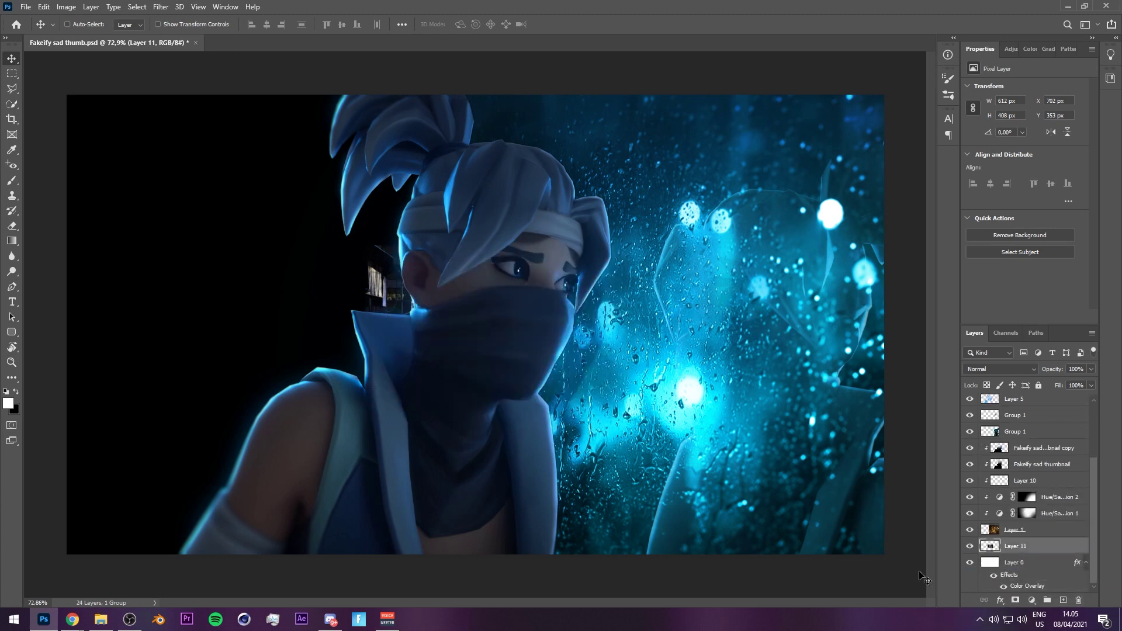
# Move the city photo behind the character and enlarge it to about 471%.
pyautogui.moveTo(577, 404); pyautogui.dragTo(416, 386)
pyautogui.hotkey('ctrl', 't')
pyautogui.moveTo(339, 219); pyautogui.dragTo(334, 101)
pyautogui.moveTo(336, 227); pyautogui.dragTo(311, 132)
pyautogui.moveTo(647, 357); pyautogui.dragTo(847, 366)
pyautogui.moveTo(545, 337); pyautogui.dragTo(565, 354)
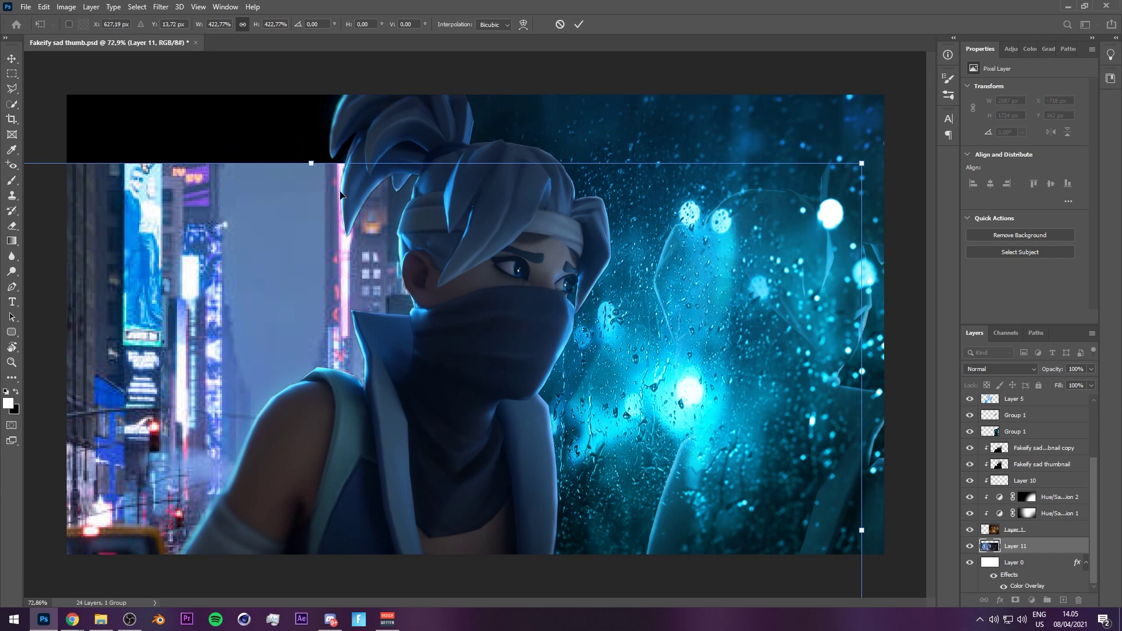
pyautogui.moveTo(309, 162)
pyautogui.mouseDown()
pyautogui.moveTo(296, 124)
pyautogui.moveTo(308, 142)
pyautogui.mouseUp()
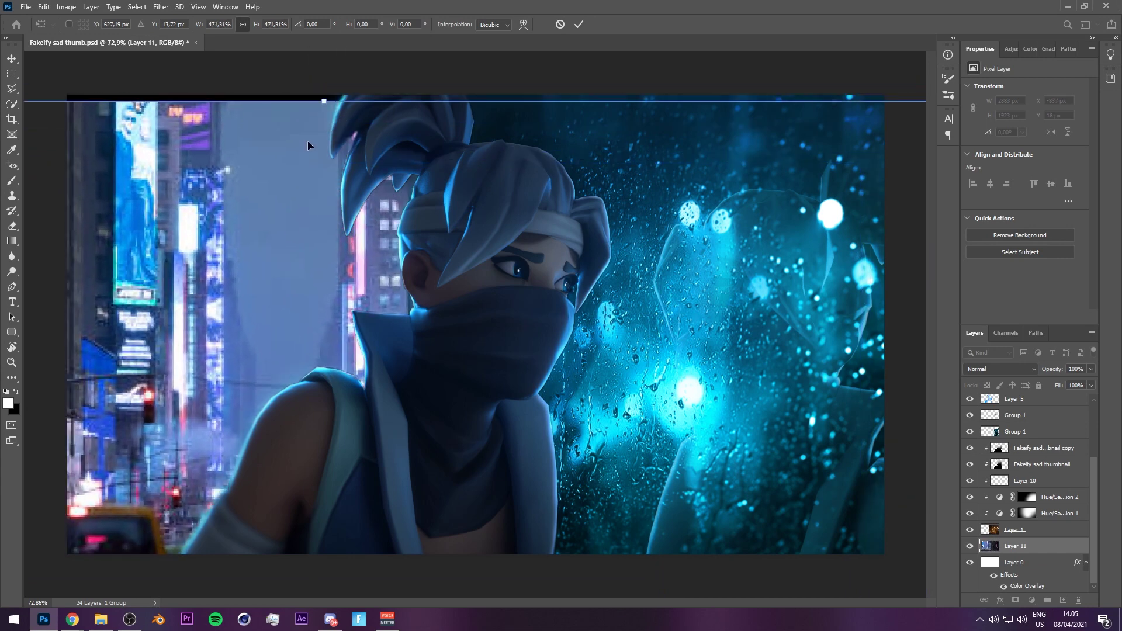
# Enlarge the city photo to about 3339 × 2226 px so it fills the dark background, and save the document.
pyautogui.hotkey('ctrl', '-')
pyautogui.hotkey('ctrl', '-')
pyautogui.moveTo(390, 195); pyautogui.dragTo(388, 117)
pyautogui.moveTo(384, 170); pyautogui.dragTo(391, 231)
pyautogui.press('Return')
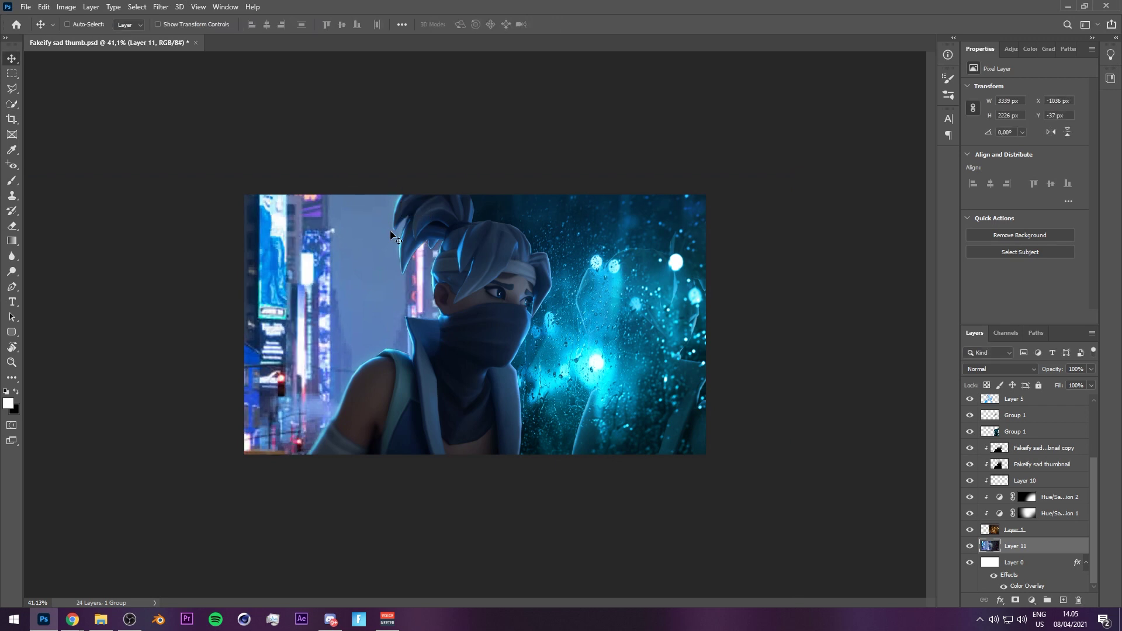
pyautogui.hotkey('ctrl', '+')
pyautogui.hotkey('ctrl', '+')
pyautogui.hotkey('ctrl', '+')
pyautogui.hotkey('ctrl', 's')
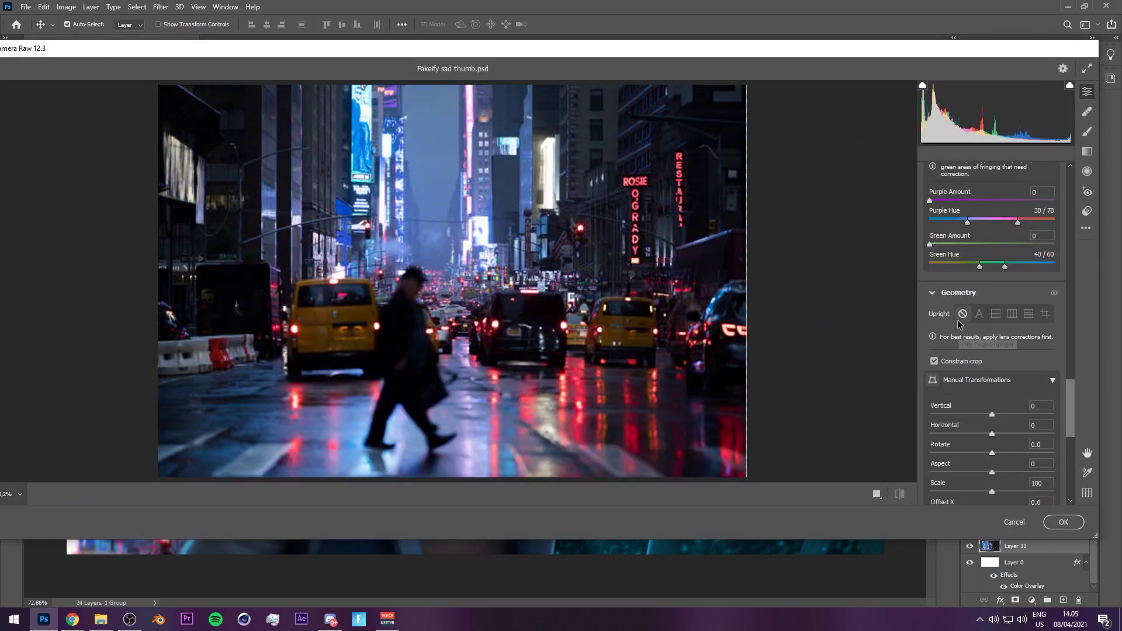
# Apply the Camera Raw filter to the city photo with sharpening 95, noise reduction 65, texture -64 and clarity +68.
pyautogui.scroll(15, 1006, 367)
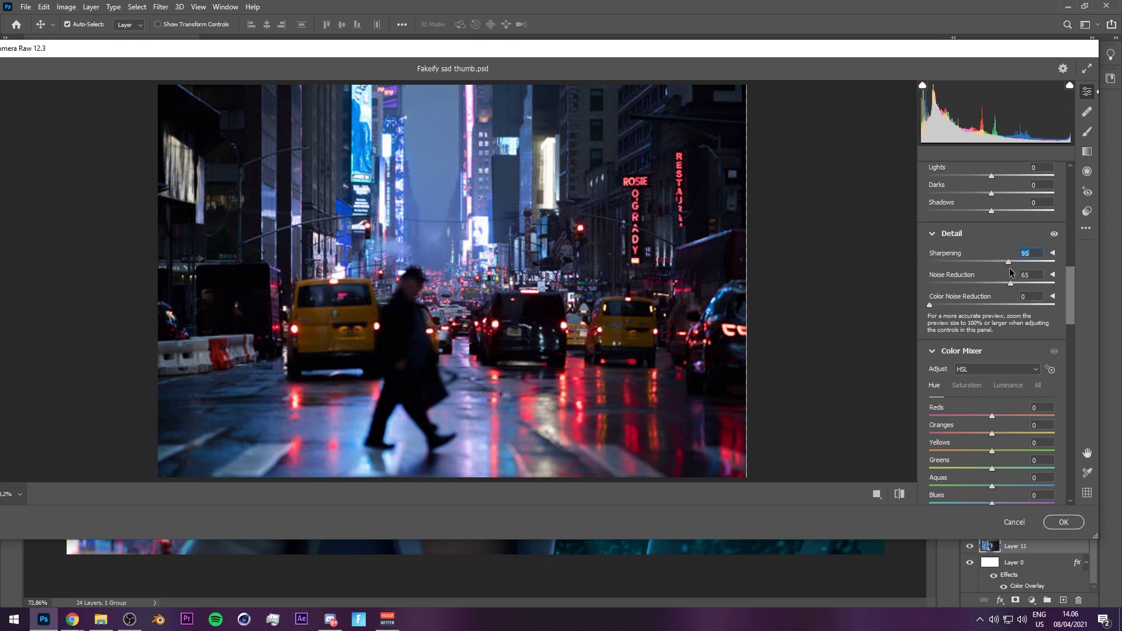
pyautogui.scroll(8, 1010, 271)
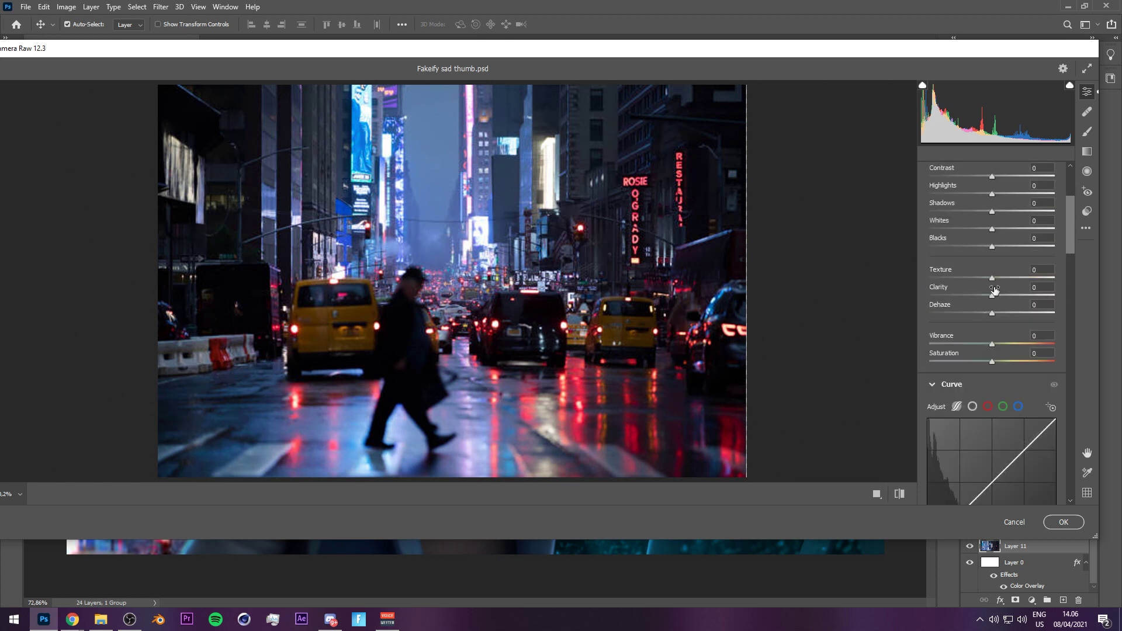
pyautogui.moveTo(993, 297); pyautogui.dragTo(1019, 294)
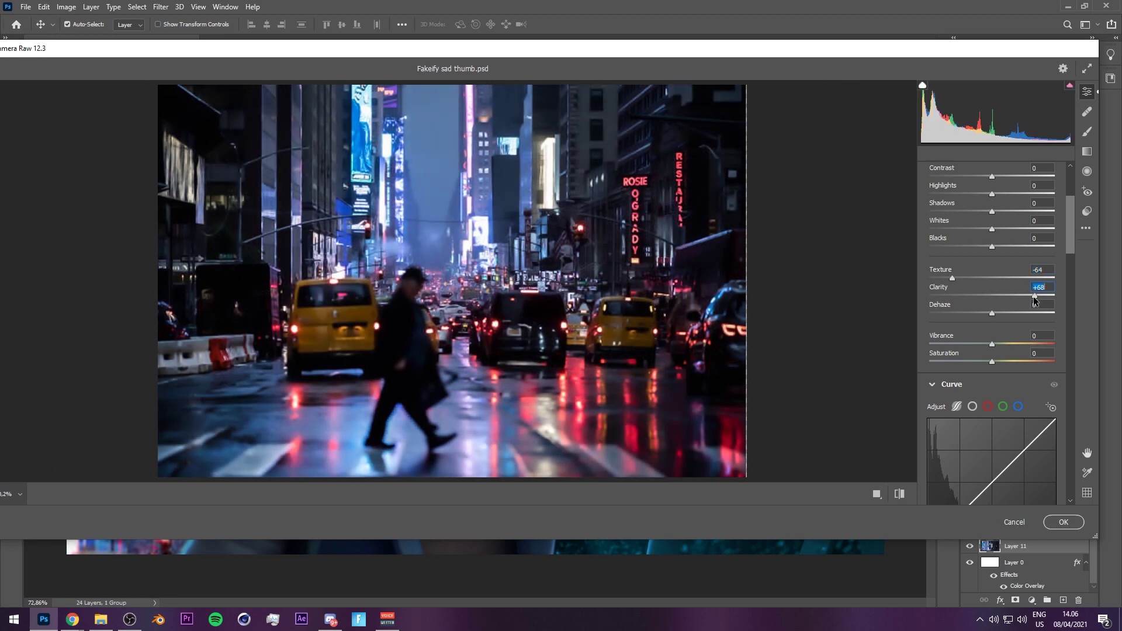
pyautogui.click(1048, 523)
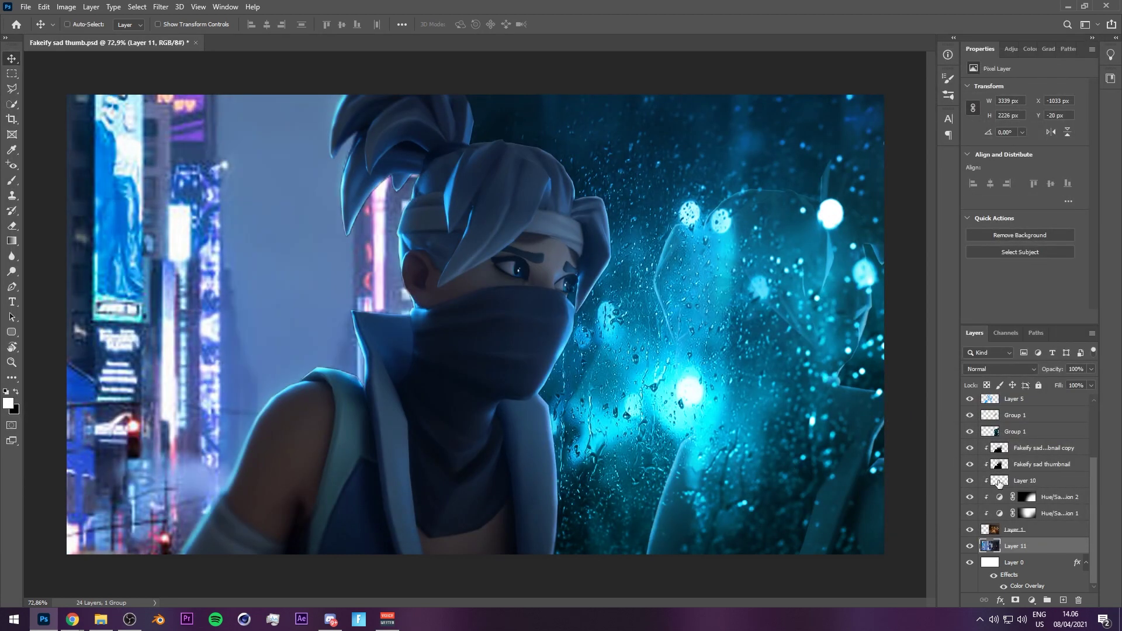
# Add a Color Lookup adjustment above the city photo and choose a cool 3DLUT look that keeps the pink neon tones.
pyautogui.click(1032, 601)
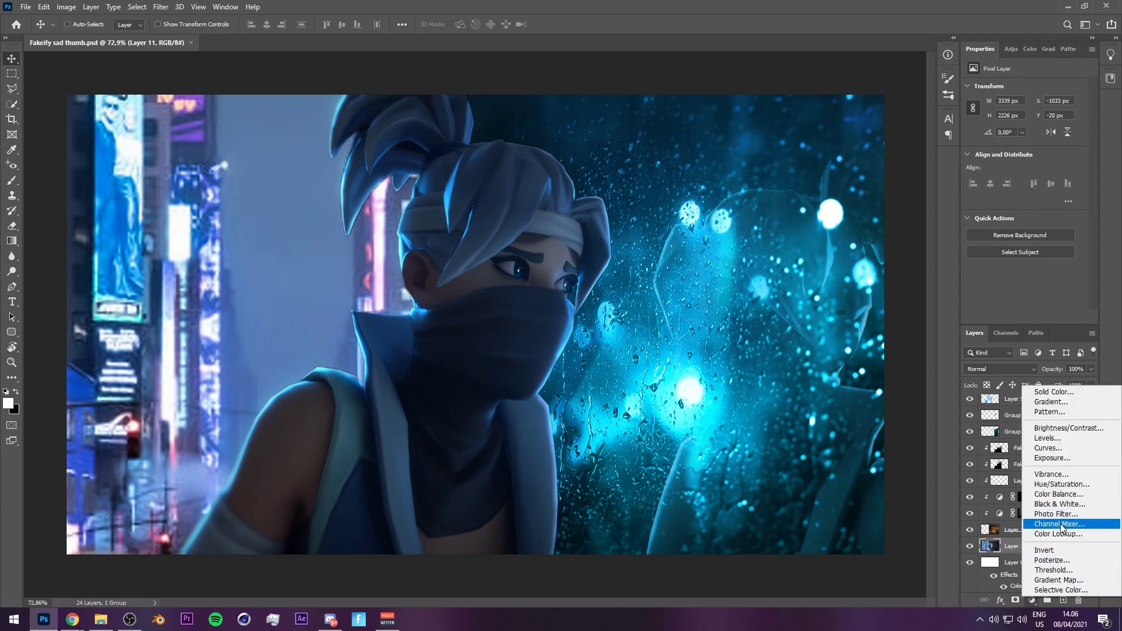
pyautogui.click(1060, 533)
pyautogui.click(1040, 89)
pyautogui.click(1029, 138)
pyautogui.press('Down')
pyautogui.press('Down')
pyautogui.press('Down')
pyautogui.press('Down')
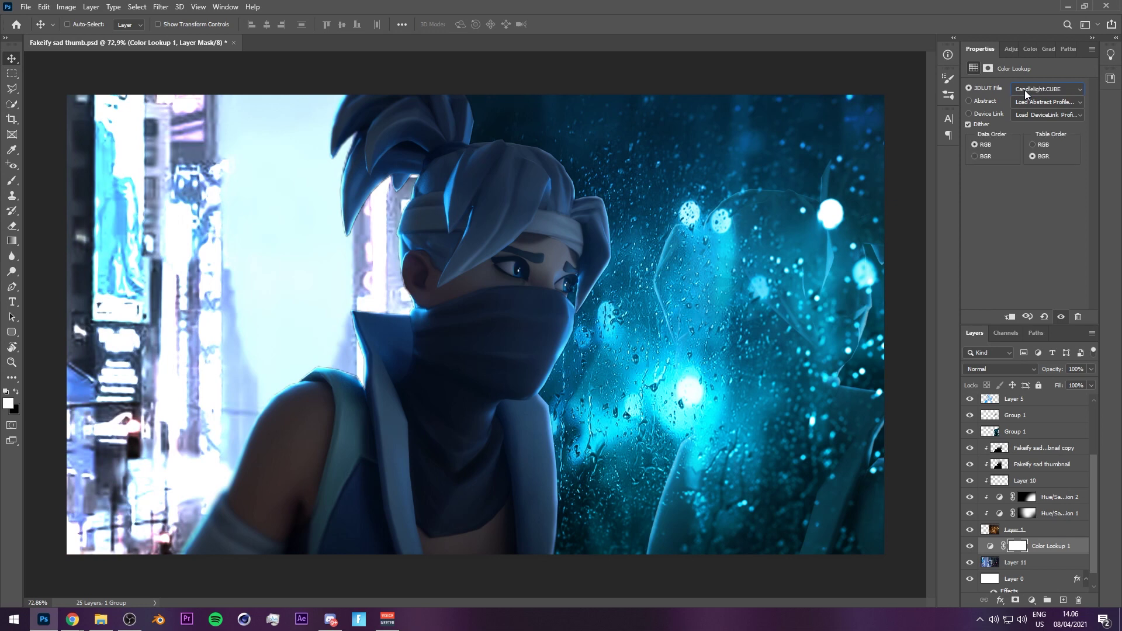
pyautogui.press('Down')
pyautogui.press('Down')
pyautogui.press('Down')
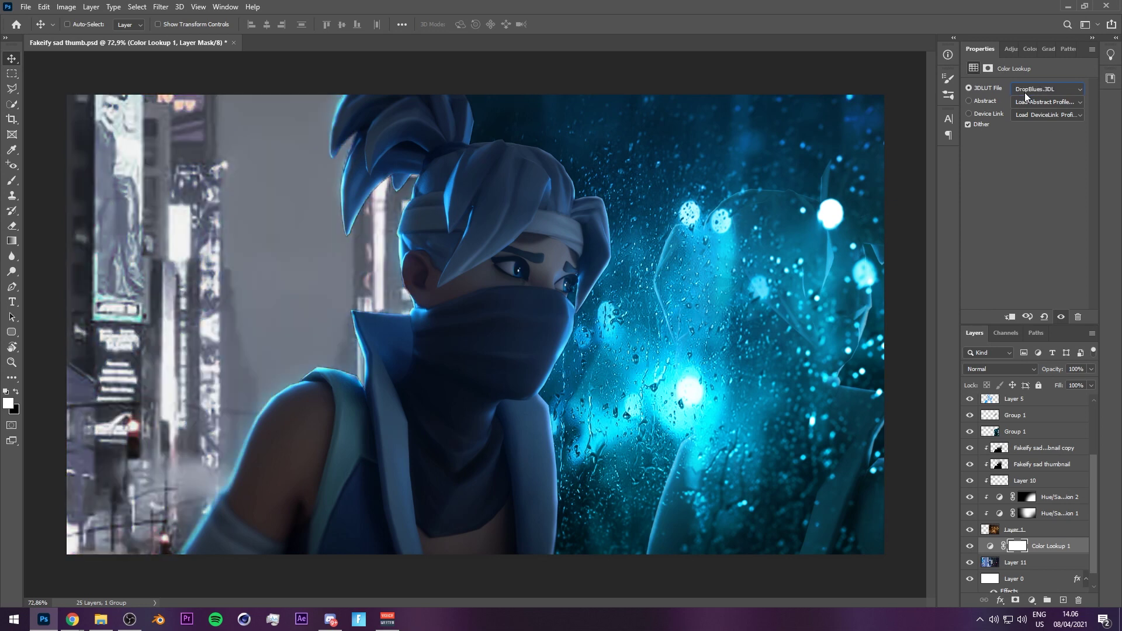
pyautogui.press('Down')
pyautogui.press('Down')
pyautogui.press('Down')
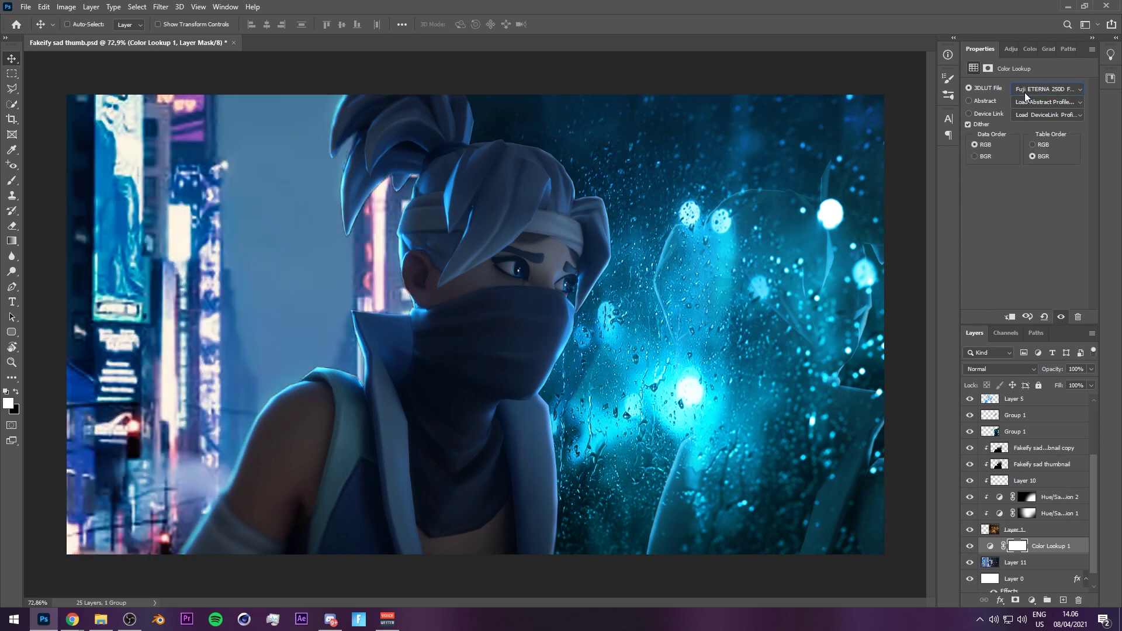
pyautogui.press('Up')
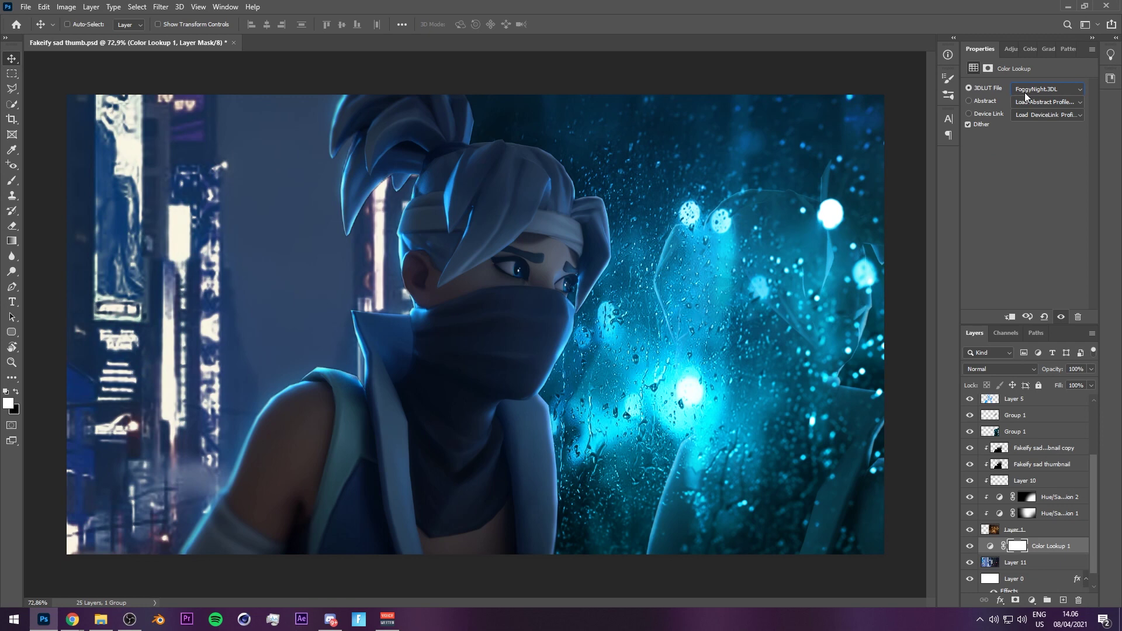
pyautogui.press('Down')
pyautogui.press('Down')
pyautogui.press('Down')
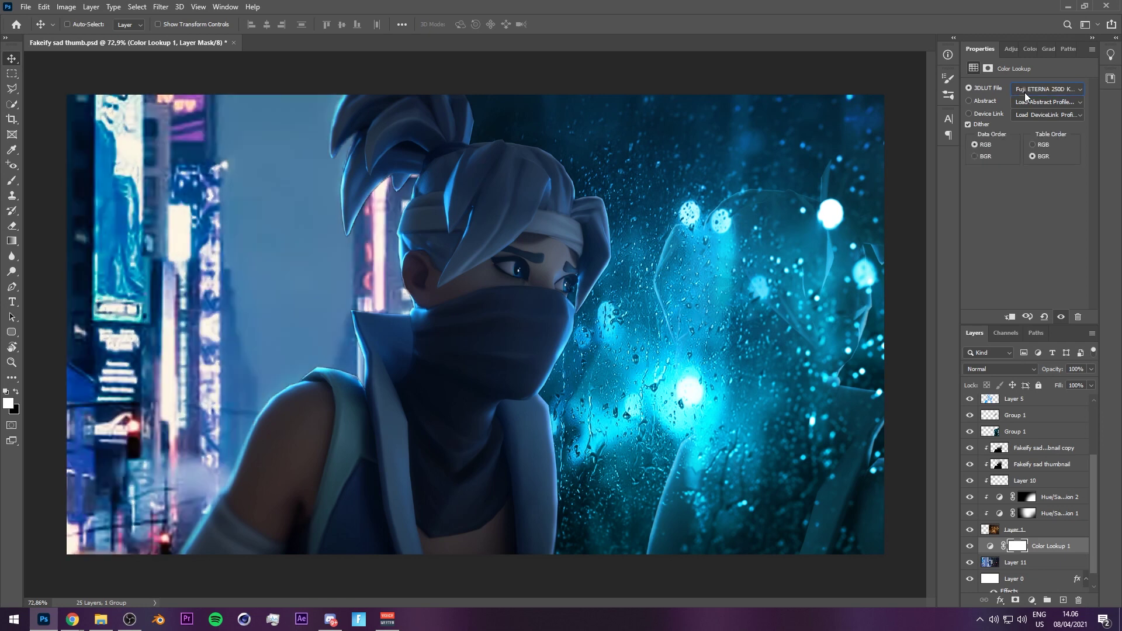
pyautogui.press('Down')
pyautogui.press('Down')
pyautogui.press('Down')
pyautogui.press('Down')
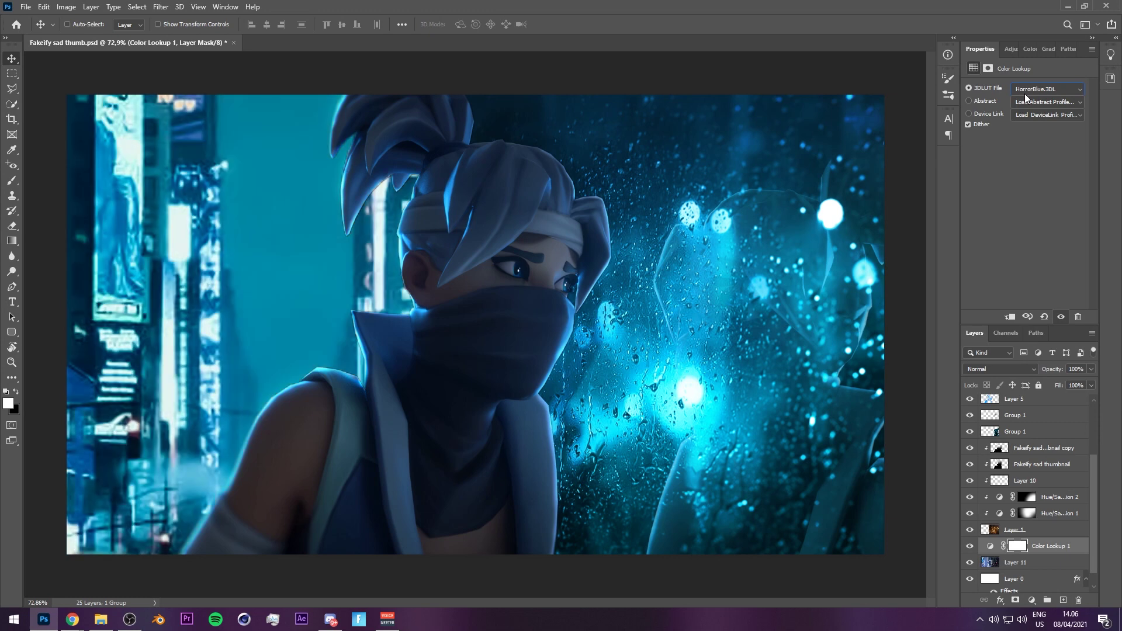
pyautogui.press('Up')
pyautogui.press('Up')
# Paint black on the Color Lookup mask over the city buildings and the area behind the character, and save the document.
pyautogui.click(1018, 546)
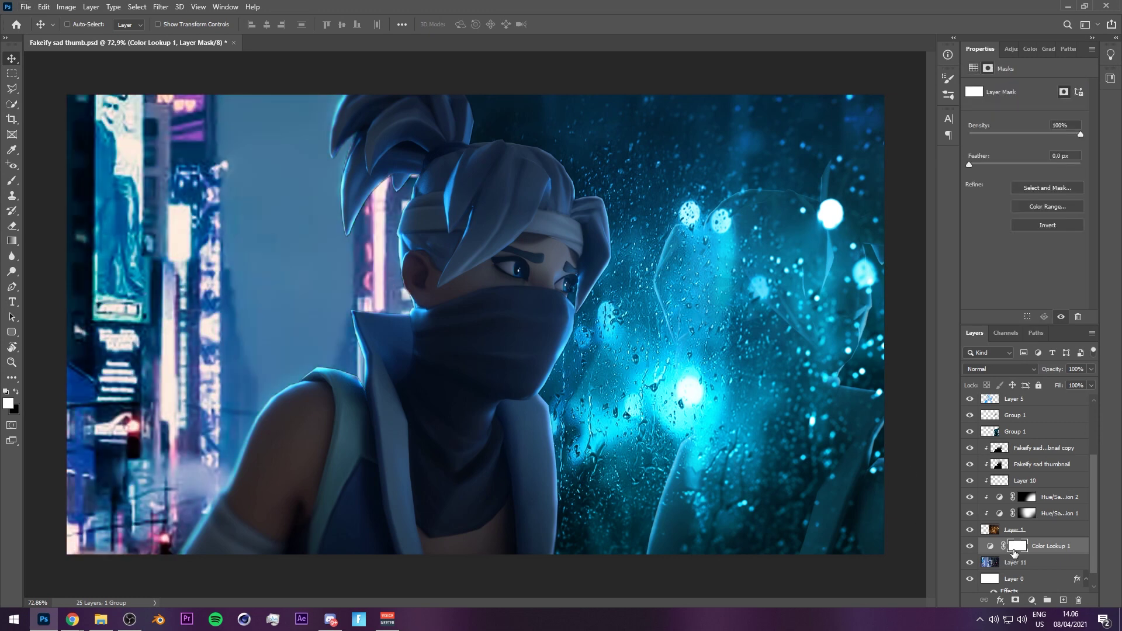
pyautogui.press('b')
pyautogui.moveTo(406, 318)
pyautogui.mouseDown()
pyautogui.moveTo(449, 369)
pyautogui.moveTo(435, 249)
pyautogui.moveTo(450, 273)
pyautogui.moveTo(431, 200)
pyautogui.moveTo(416, 404)
pyautogui.mouseUp()
pyautogui.click(445, 353)
pyautogui.keyDown('alt'); pyautogui.rightClick(129, 517); pyautogui.keyUp('alt')
pyautogui.moveTo(191, 517)
pyautogui.mouseDown()
pyautogui.moveTo(95, 451)
pyautogui.moveTo(108, 280)
pyautogui.moveTo(96, 113)
pyautogui.moveTo(141, 306)
pyautogui.mouseUp()
pyautogui.hotkey('ctrl', 's')
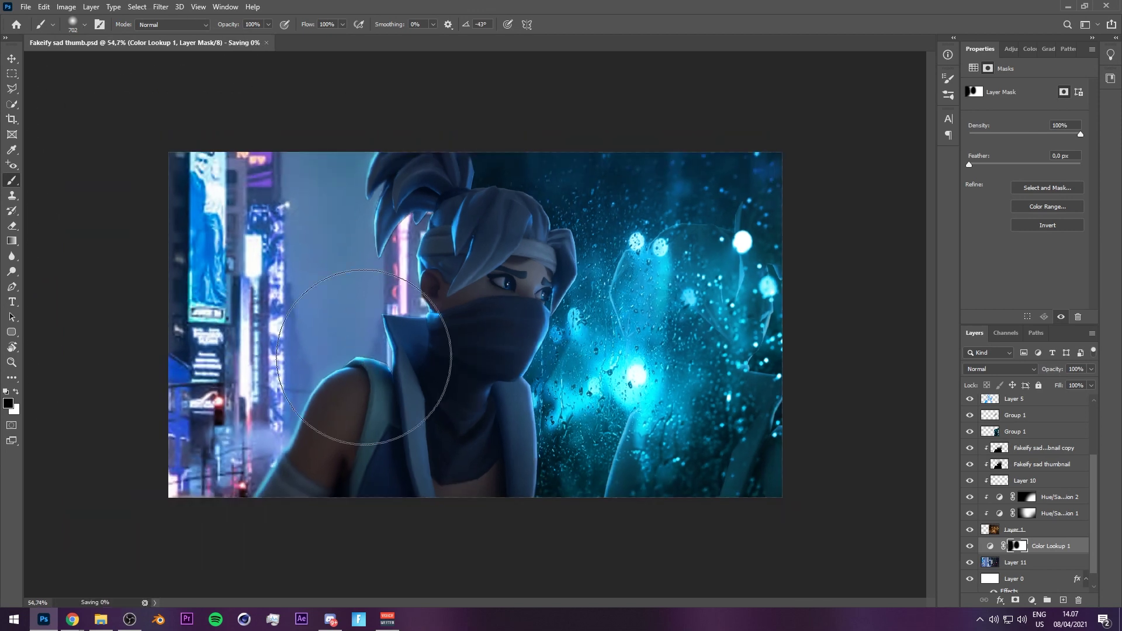
# Add a colorized Hue/Saturation adjustment over the city background with hue 196 and saturation 40.
pyautogui.click(1031, 601)
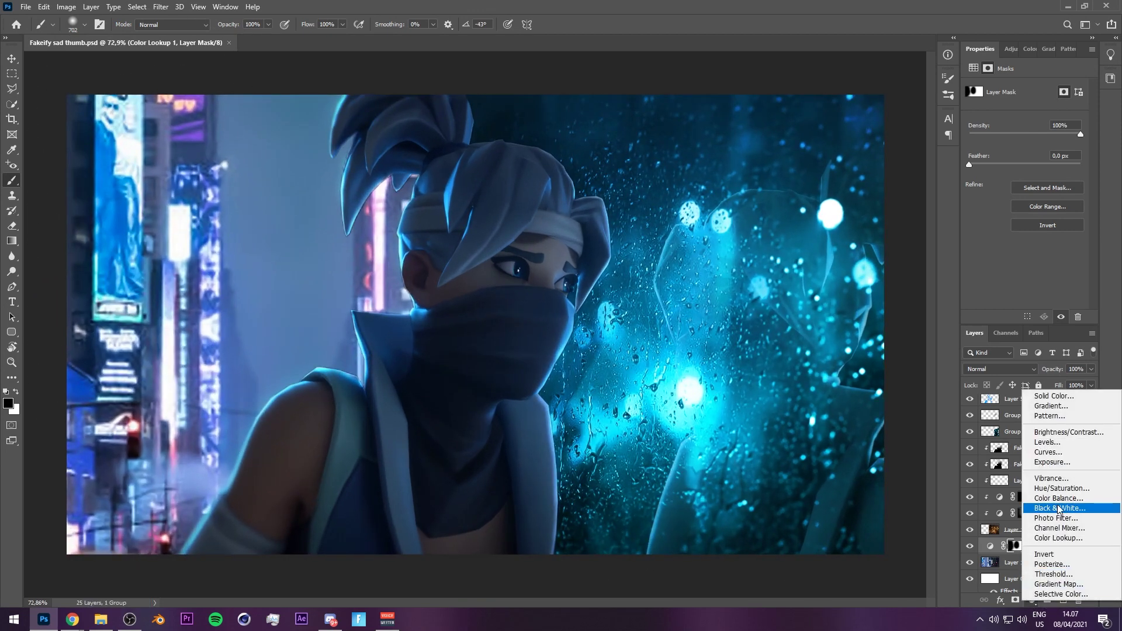
pyautogui.click(1055, 490)
pyautogui.click(1031, 195)
pyautogui.moveTo(1004, 154); pyautogui.dragTo(1031, 127)
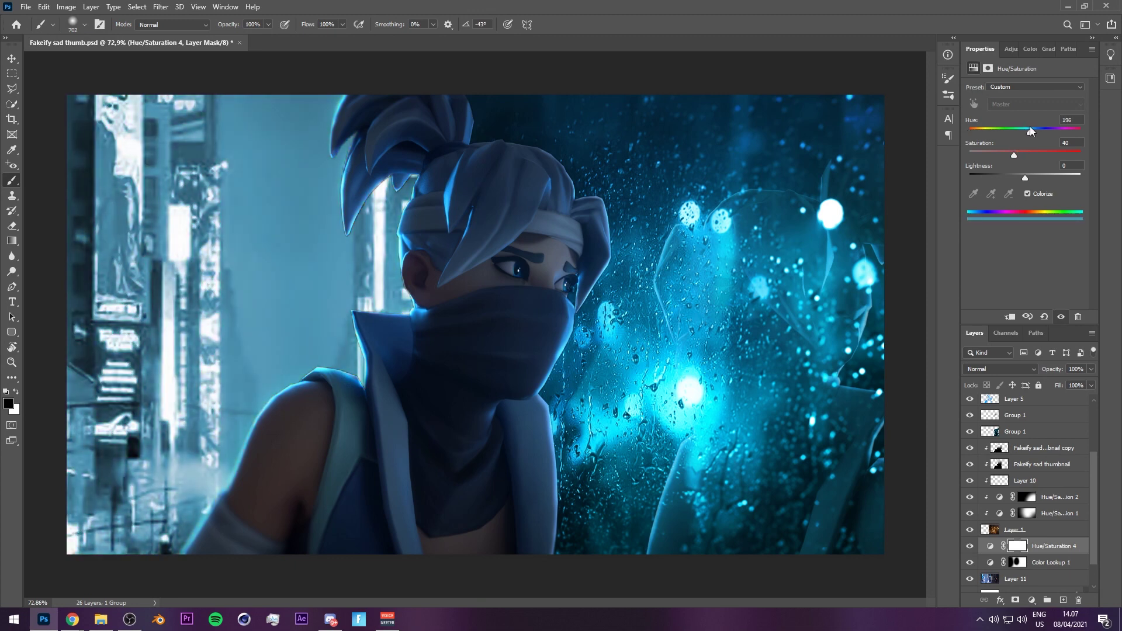
# Invert the Hue/Saturation mask and paint the tint back over the left buildings and the lit strip behind the character.
pyautogui.hotkey('ctrl', 'i')
pyautogui.moveTo(100, 217); pyautogui.dragTo(102, 218)
pyautogui.press('x')
pyautogui.moveTo(107, 146)
pyautogui.mouseDown()
pyautogui.moveTo(110, 244)
pyautogui.moveTo(151, 275)
pyautogui.moveTo(146, 374)
pyautogui.moveTo(160, 390)
pyautogui.mouseUp()
pyautogui.moveTo(160, 390); pyautogui.dragTo(143, 392)
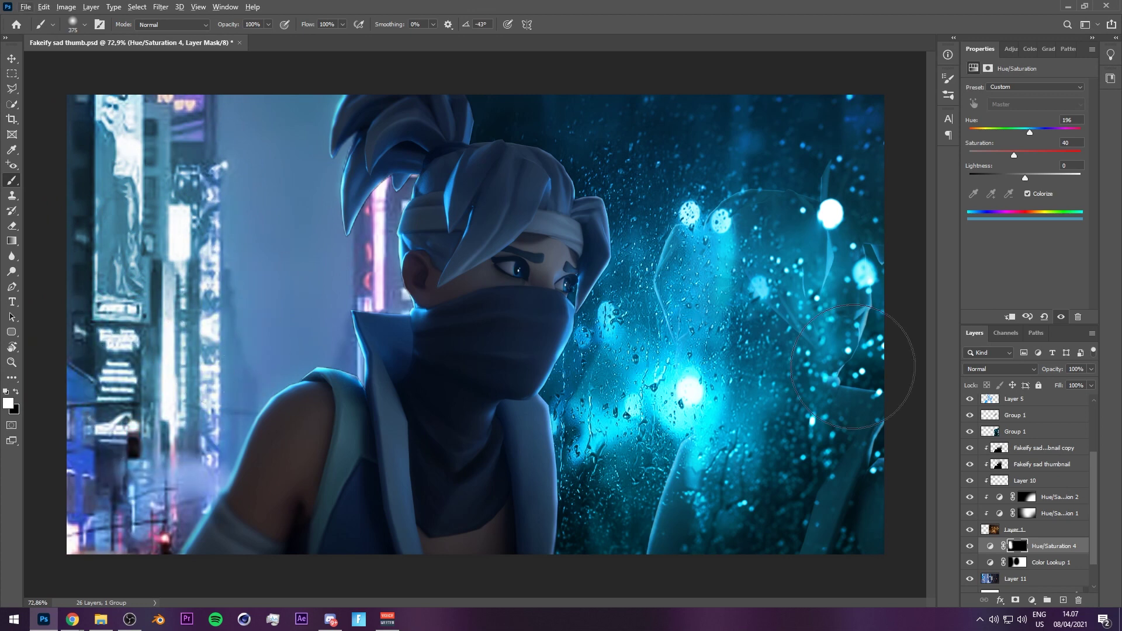
pyautogui.click(1031, 600)
pyautogui.click(365, 425)
pyautogui.moveTo(422, 345); pyautogui.dragTo(415, 286)
# Add another colorized Hue/Saturation adjustment above it with hue 226 and saturation about 82.
pyautogui.click(1031, 601)
pyautogui.click(1053, 485)
pyautogui.click(1033, 194)
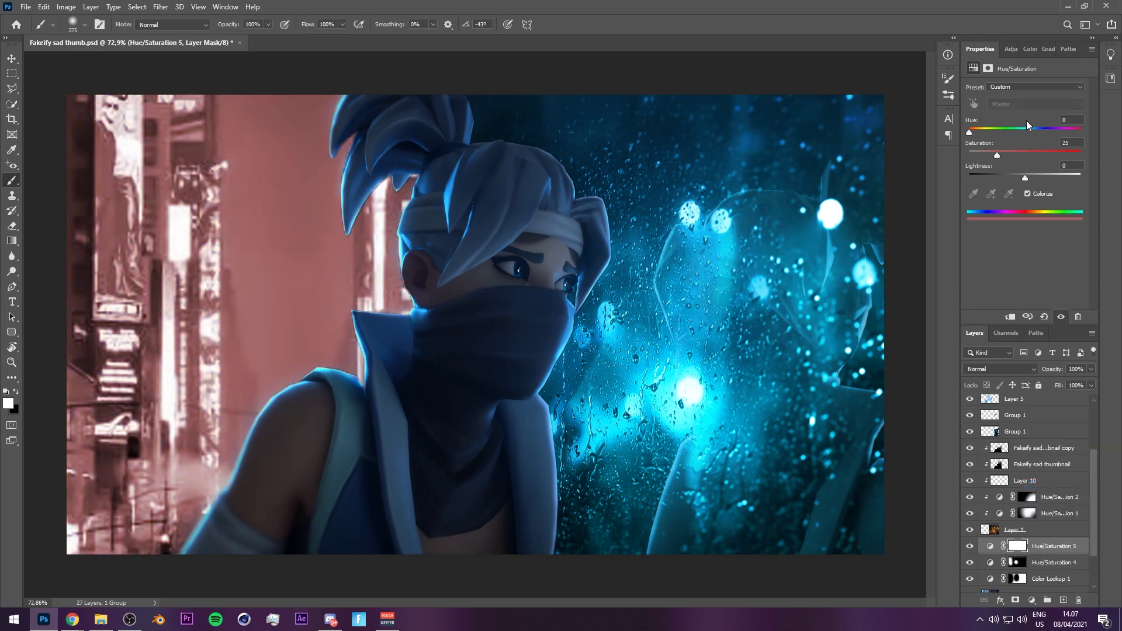
pyautogui.moveTo(1034, 130); pyautogui.dragTo(1059, 157)
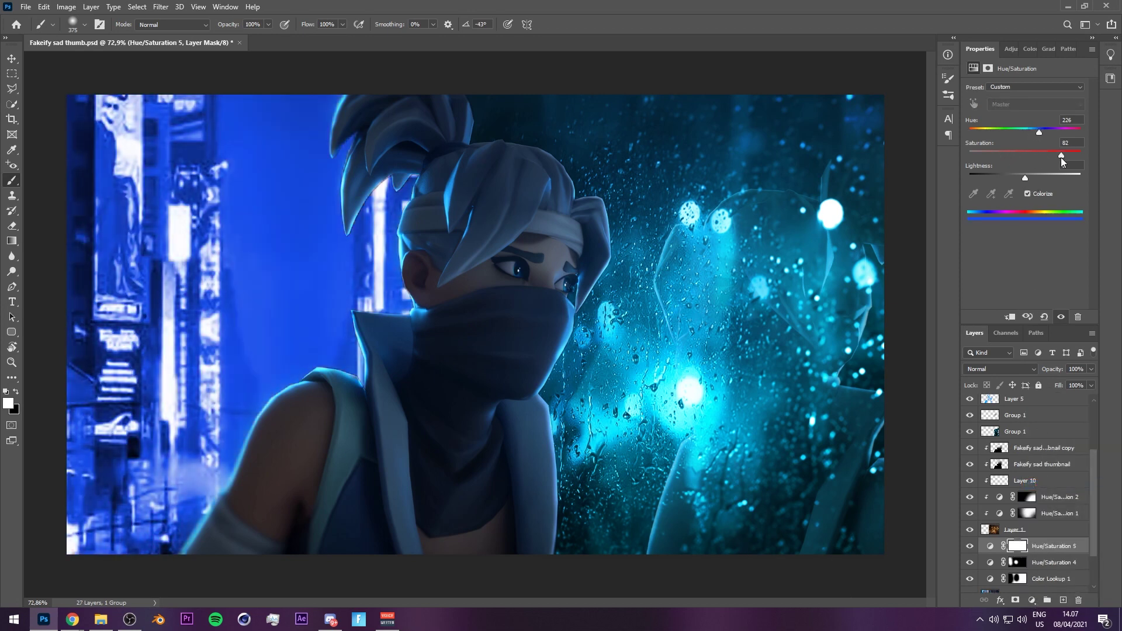
# Limit the new tint to the lower-left buildings and the lit strip behind the character through its mask, and set its hue to 198.
pyautogui.moveTo(82, 497); pyautogui.dragTo(111, 450)
pyautogui.keyDown('alt'); pyautogui.rightClick(271, 369); pyautogui.keyUp('alt')
pyautogui.click(430, 168)
pyautogui.hotkey('ctrl', 's')
pyautogui.press('v')
pyautogui.moveTo(1039, 133); pyautogui.dragTo(1030, 137)
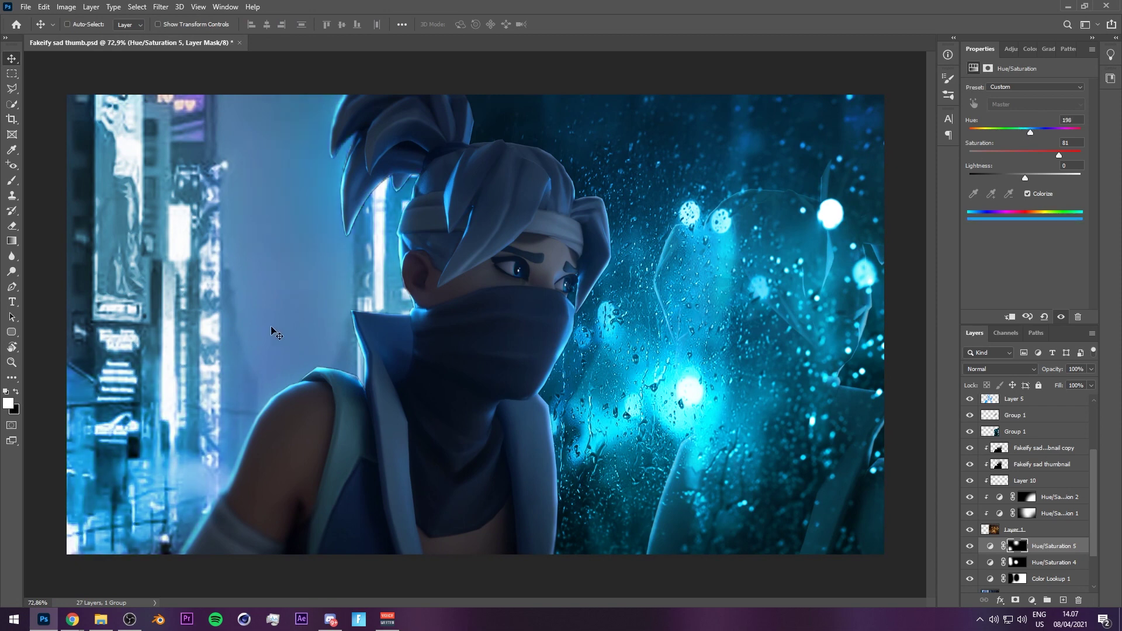
# Refine the topmost Hue/Saturation mask around the building edge and the open sky behind the character, and save the document.
pyautogui.press('b')
pyautogui.press('x')
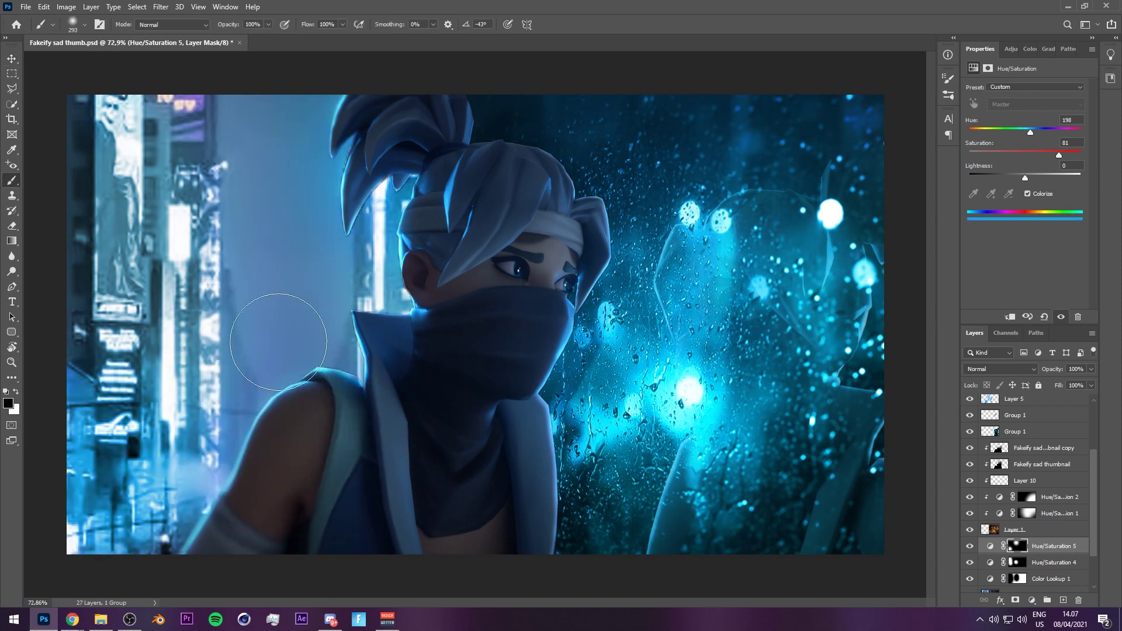
pyautogui.scroll(-2, 277, 431)
pyautogui.press('x')
pyautogui.click(228, 161)
pyautogui.press('x')
pyautogui.moveTo(304, 148); pyautogui.dragTo(282, 155)
pyautogui.scroll(-2, 290, 171)
pyautogui.hotkey('ctrl', 's')
pyautogui.scroll(-4, 305, 296)
pyautogui.scroll(2, 310, 293)
pyautogui.press('v')
pyautogui.scroll(-2, 1018, 579)
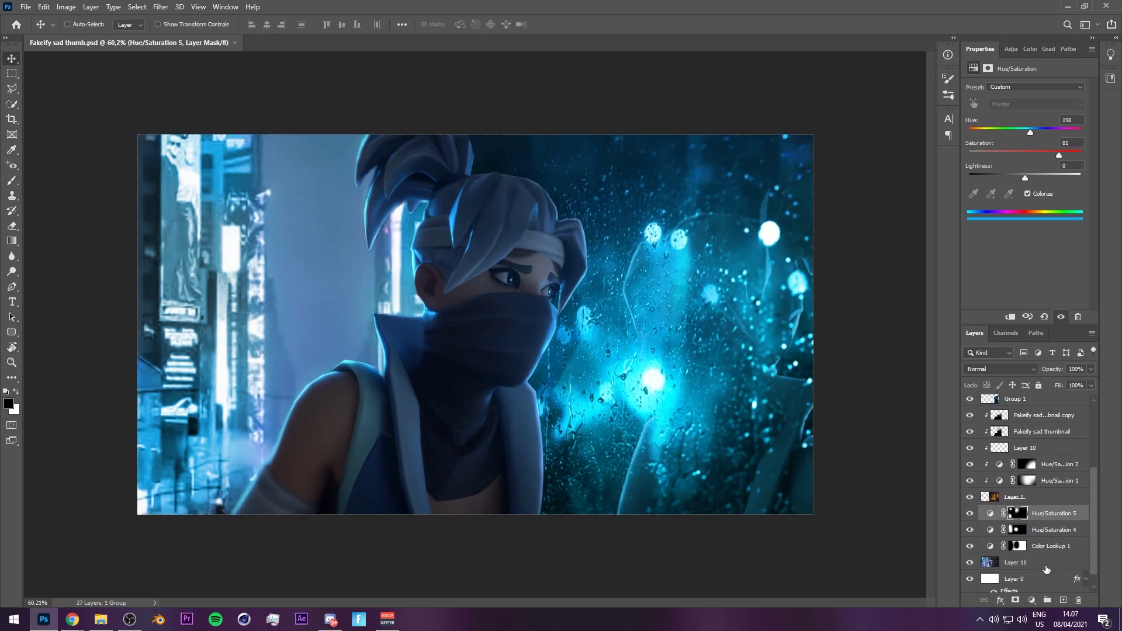
pyautogui.click(1016, 563)
pyautogui.click(161, 7)
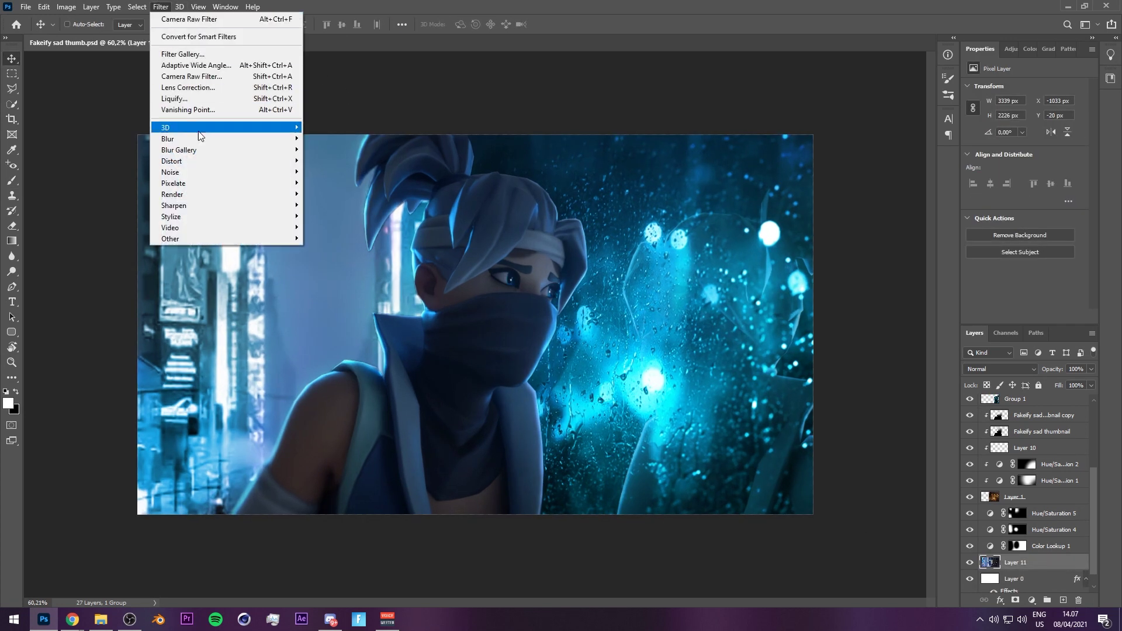
pyautogui.moveTo(202, 151)
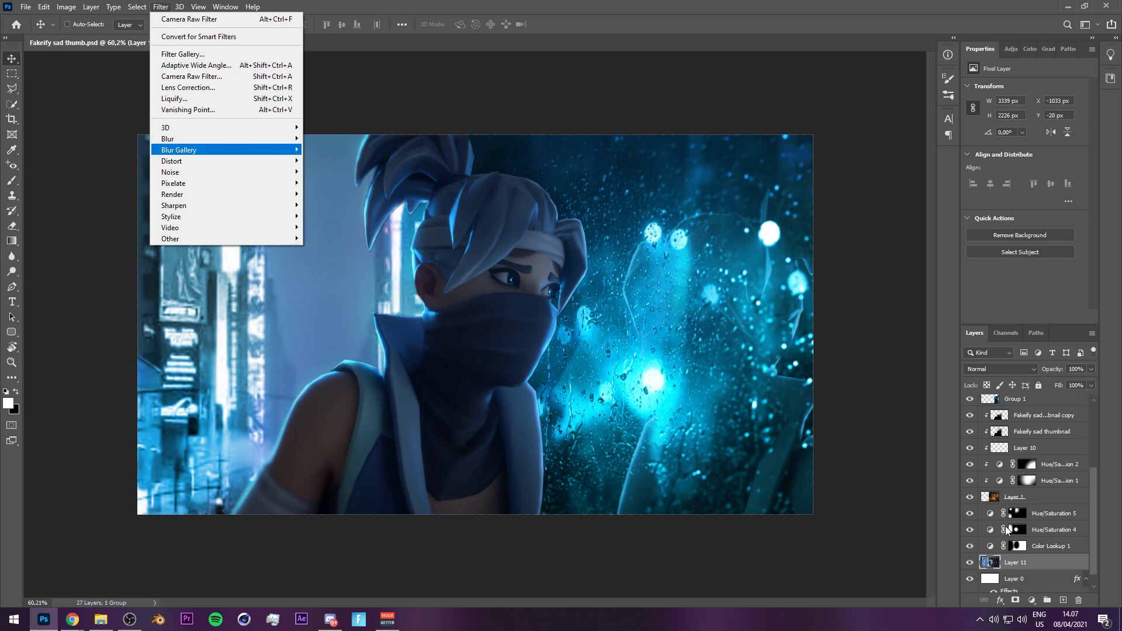
pyautogui.click(1063, 526)
# Group the city photo with its three adjustment layers, merge a duplicate of the group into one layer and hide the original group.
pyautogui.click(1066, 518)
pyautogui.keyDown('shift'); pyautogui.click(1051, 561); pyautogui.keyUp('shift')
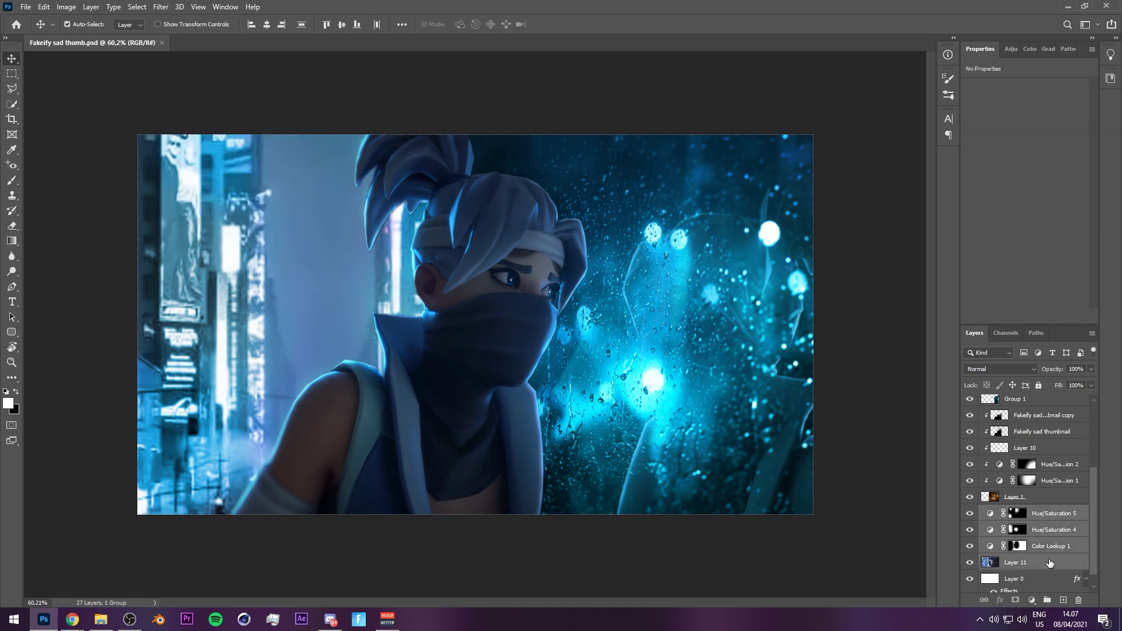
pyautogui.hotkey('ctrl', 'g')
pyautogui.hotkey('ctrl', 'j')
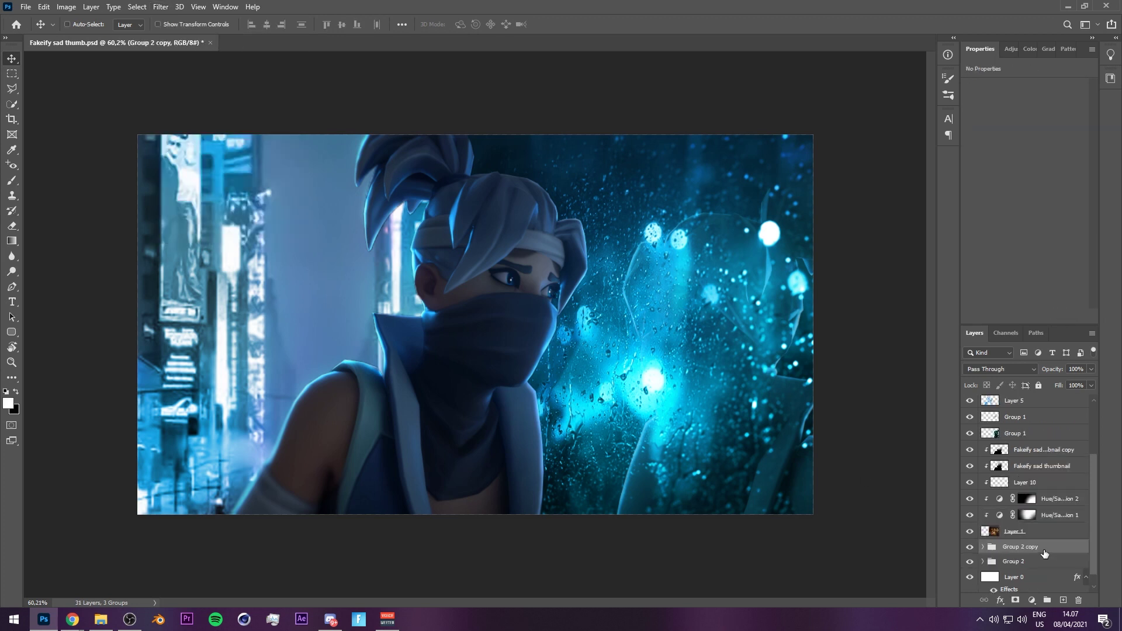
pyautogui.hotkey('ctrl', 'e')
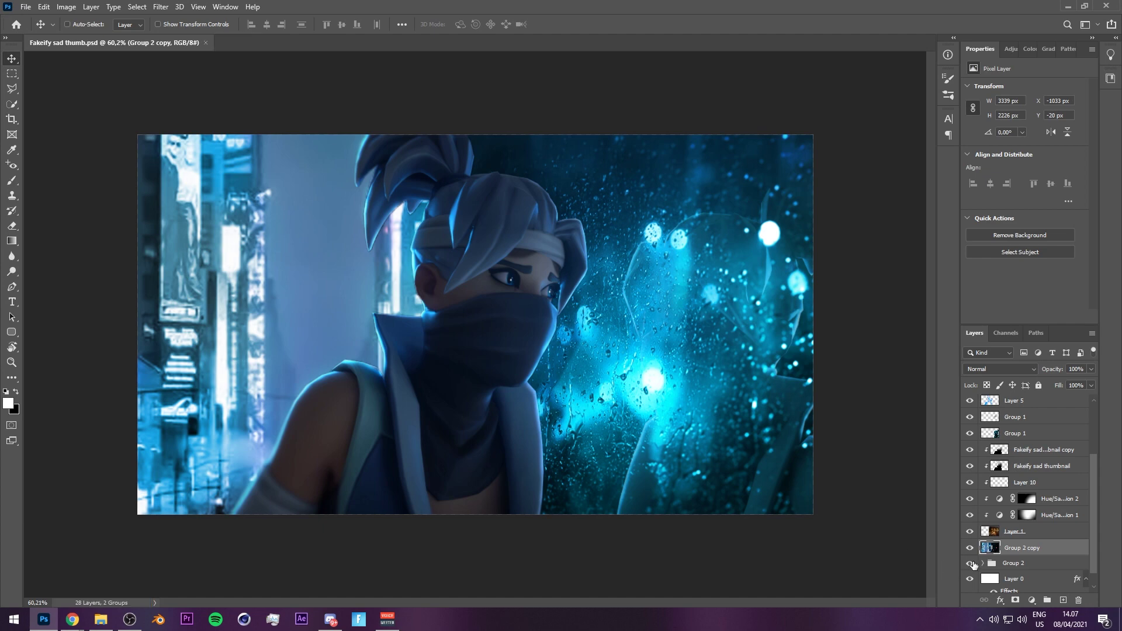
# Apply a Field Blur to the merged city layer with 27 px blur and 23% light bokeh.
pyautogui.click(160, 6)
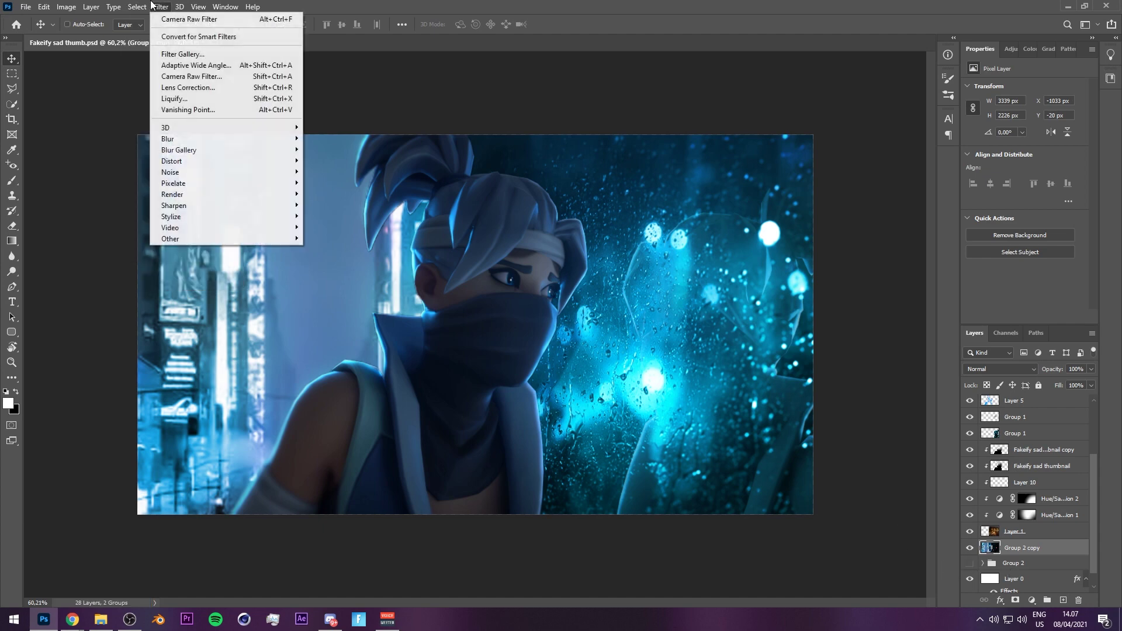
pyautogui.moveTo(246, 150)
pyautogui.click(322, 151)
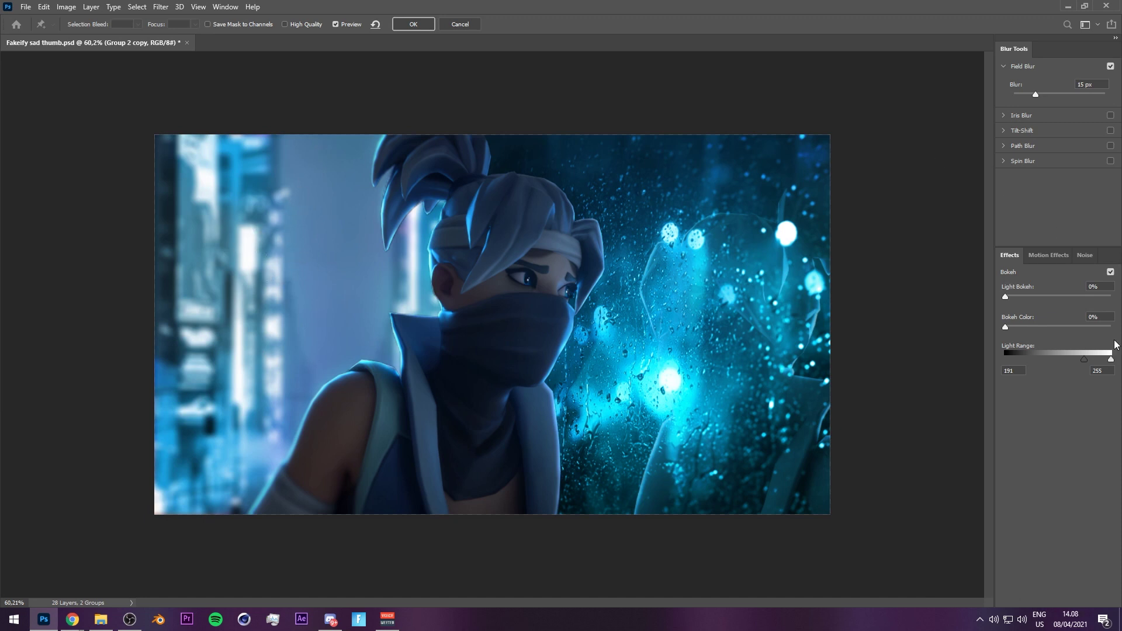
pyautogui.moveTo(1005, 297); pyautogui.dragTo(1031, 300)
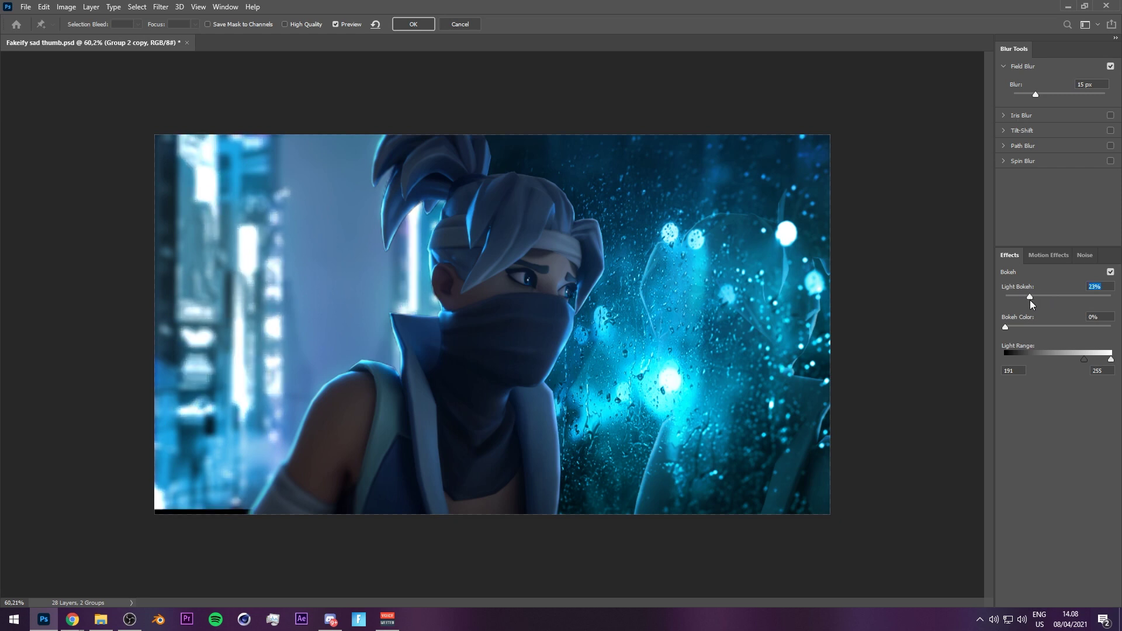
pyautogui.moveTo(1035, 93); pyautogui.dragTo(1044, 96)
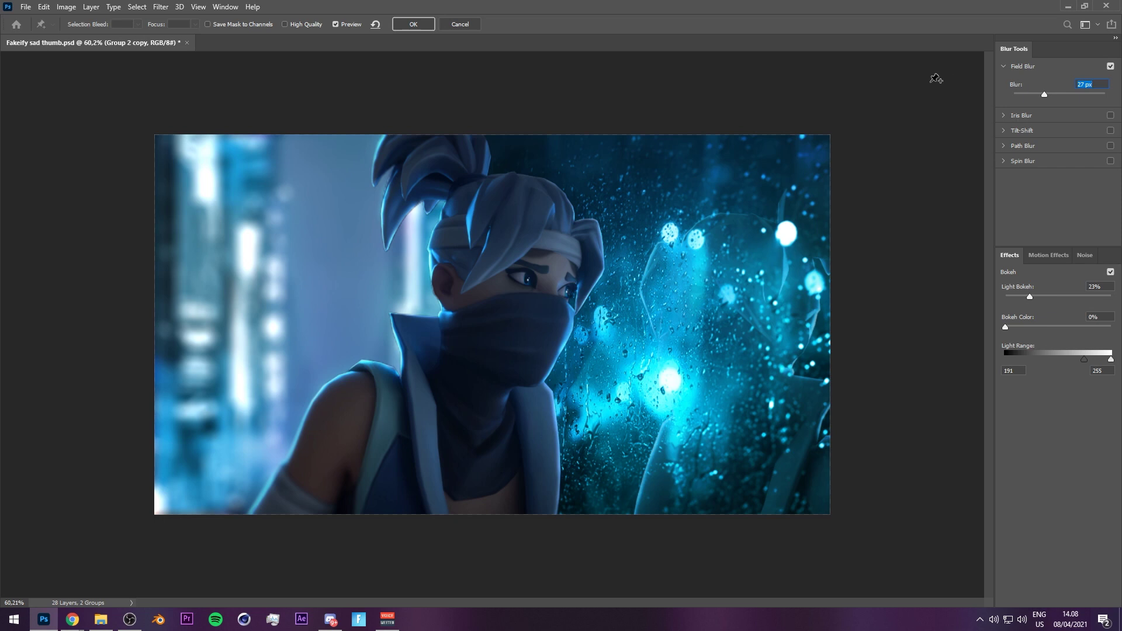
pyautogui.click(413, 24)
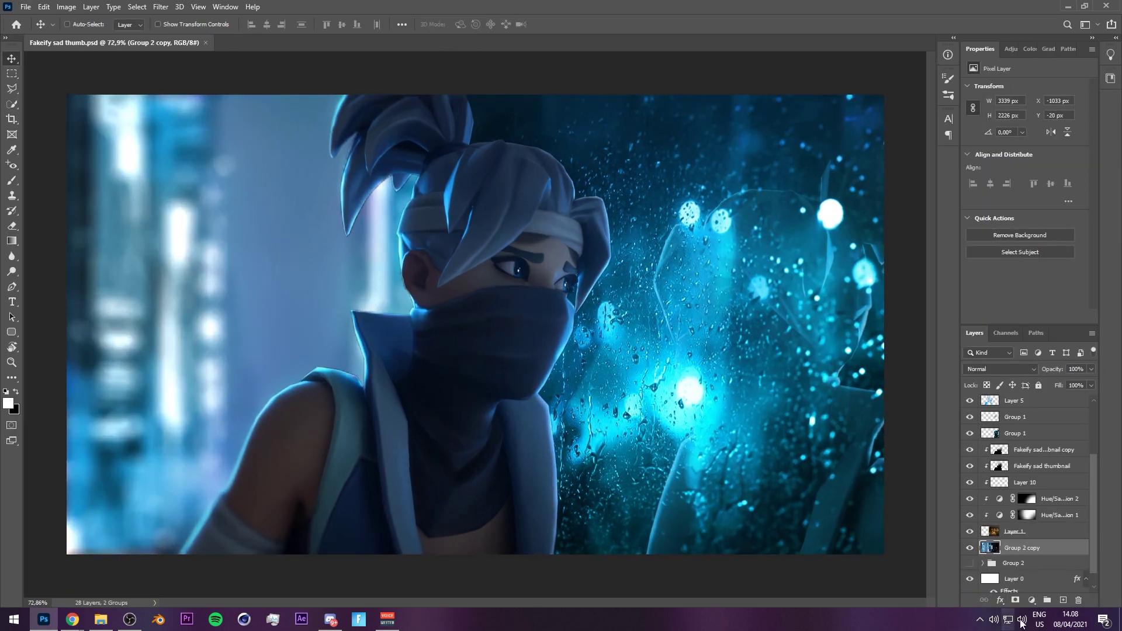
# Add a Curves adjustment above the blurred city with darker shadows and highlights raised at about input 193, output 202, and save.
pyautogui.click(1032, 601)
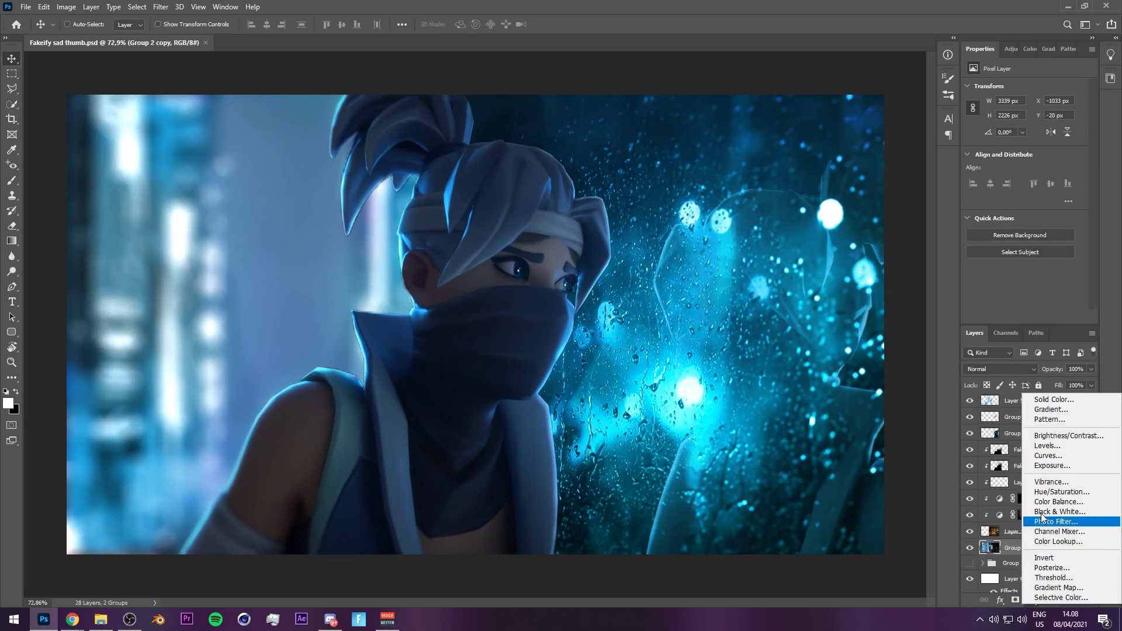
pyautogui.click(1046, 460)
pyautogui.moveTo(1014, 183); pyautogui.dragTo(1021, 190)
pyautogui.moveTo(1064, 142); pyautogui.dragTo(1057, 134)
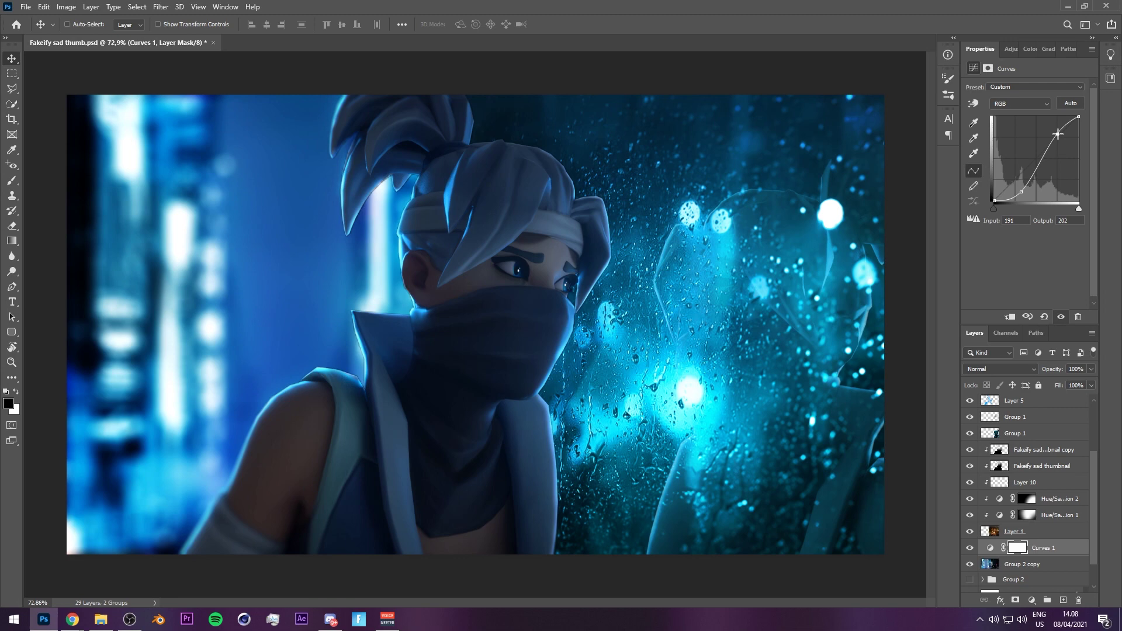
pyautogui.hotkey('ctrl', 's')
# Add a Color Balance adjustment that shifts the city background toward blue and cyan, go through its tonal ranges, and save the document.
pyautogui.scroll(-2, 752, 279)
pyautogui.click(1028, 605)
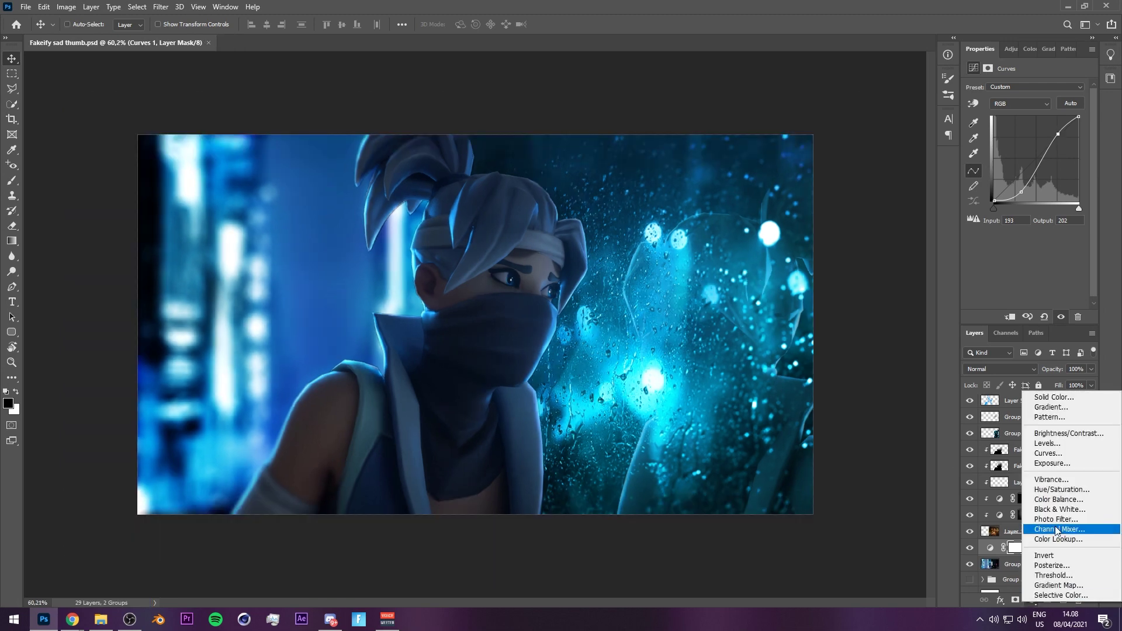
pyautogui.click(1050, 499)
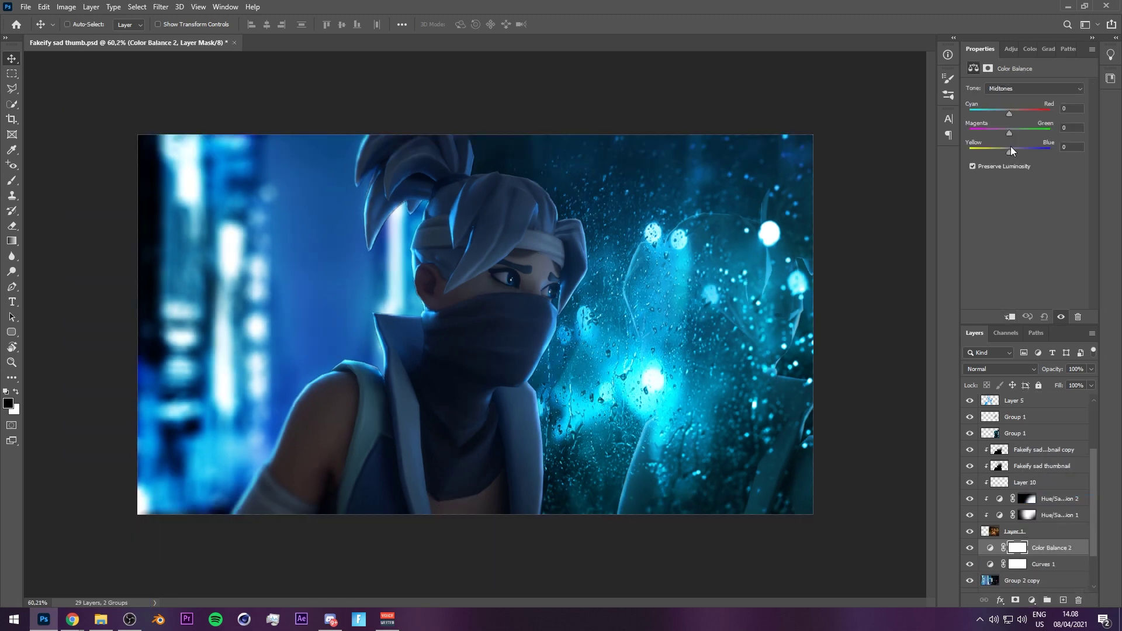
pyautogui.moveTo(1009, 152); pyautogui.dragTo(1018, 153)
pyautogui.moveTo(994, 114); pyautogui.dragTo(1000, 113)
pyautogui.click(1016, 88)
pyautogui.click(1012, 98)
pyautogui.click(1009, 85)
pyautogui.click(1008, 111)
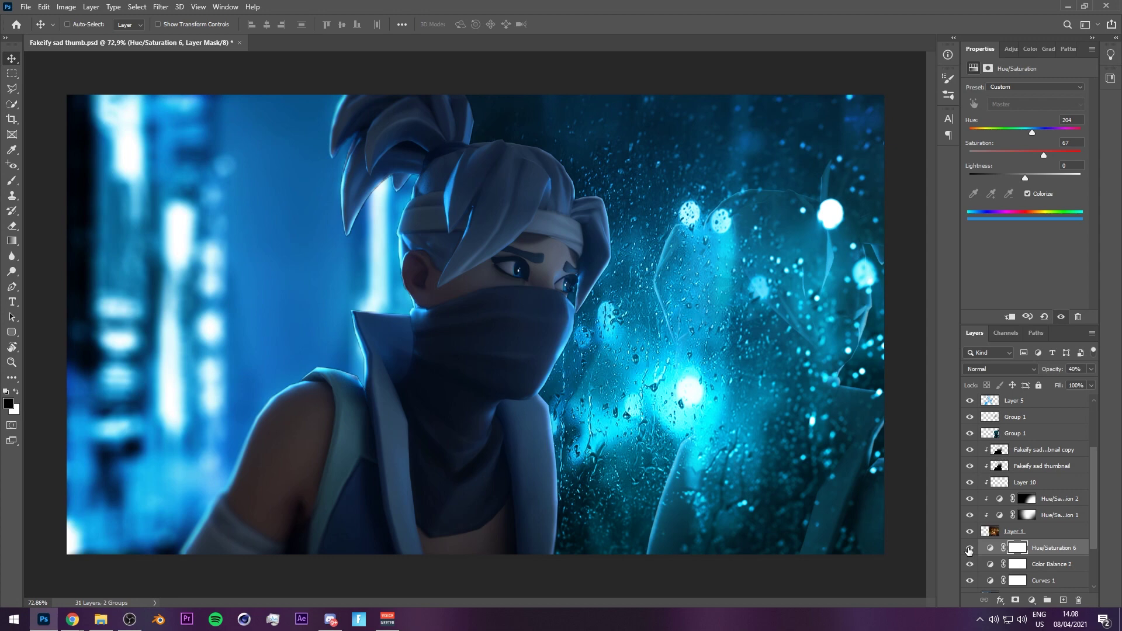
pyautogui.scroll(-5, 840, 477)
pyautogui.hotkey('ctrl', 's')
pyautogui.press('r')
pyautogui.moveTo(840, 477); pyautogui.dragTo(595, 358)
pyautogui.hotkey('ctrl', '0')
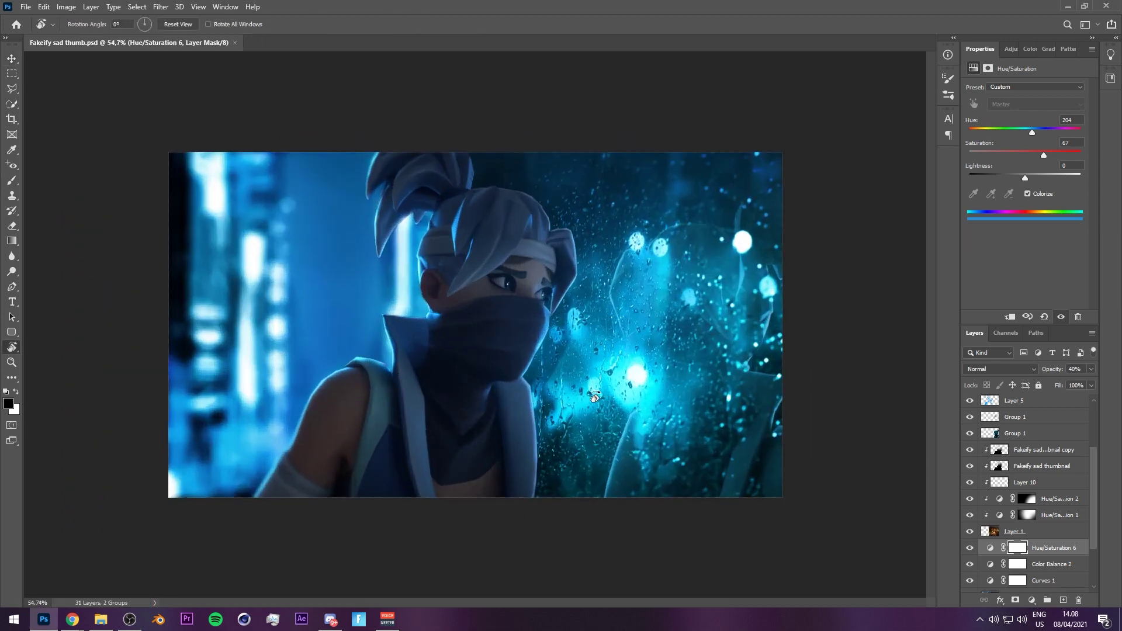
pyautogui.press('v')
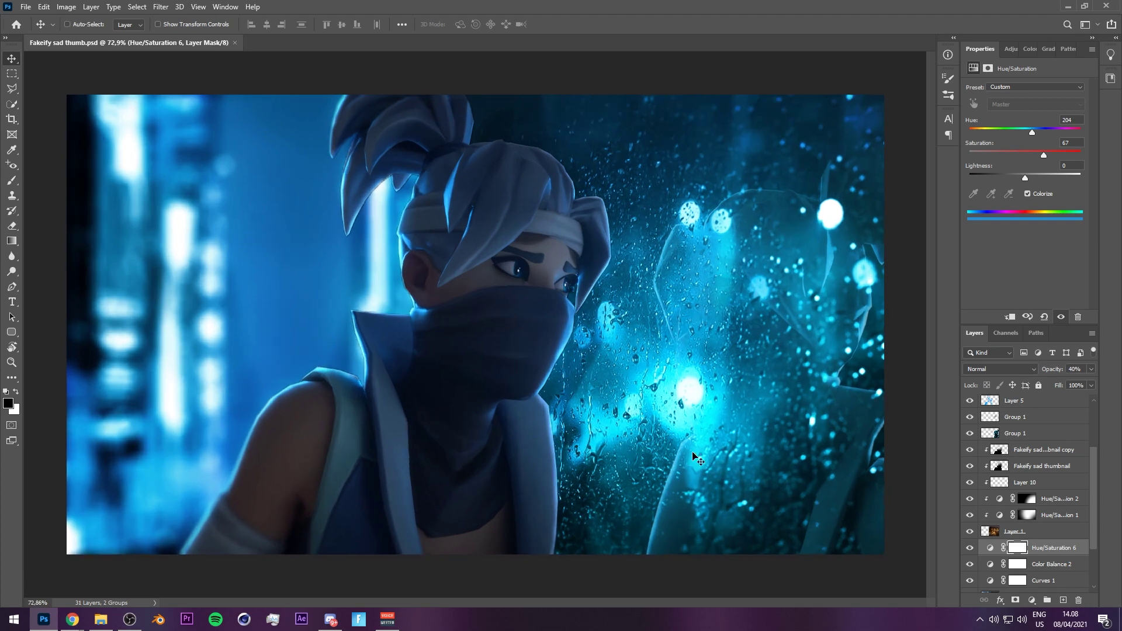
pyautogui.scroll(-2, 1024, 570)
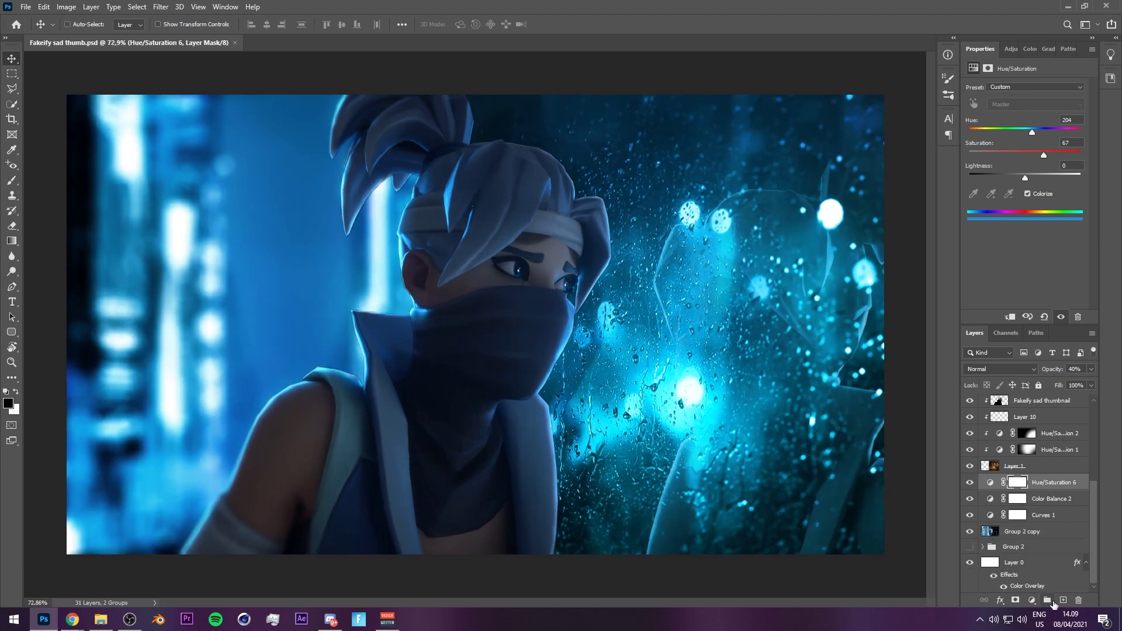
# Add an Exposure adjustment above the blurred city's color adjustments with exposure lowered to about -3.11.
pyautogui.click(1032, 600)
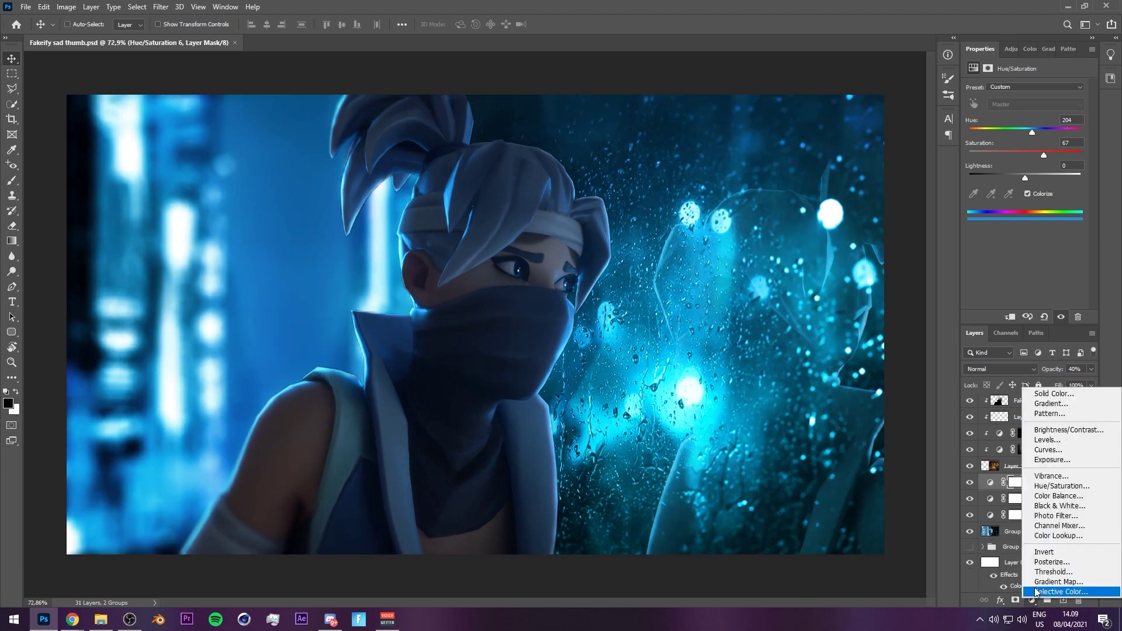
pyautogui.click(1043, 463)
pyautogui.moveTo(1025, 117); pyautogui.dragTo(999, 119)
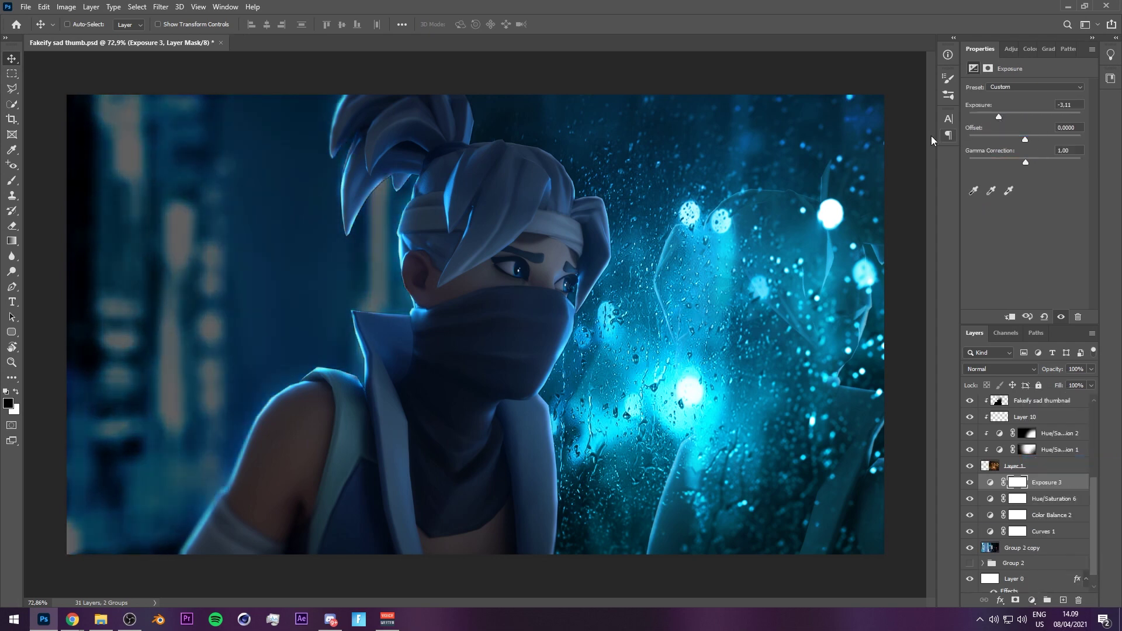
# Paint black on the Exposure mask with a soft brush at 28% flow over the city lights left of the character.
pyautogui.press('b')
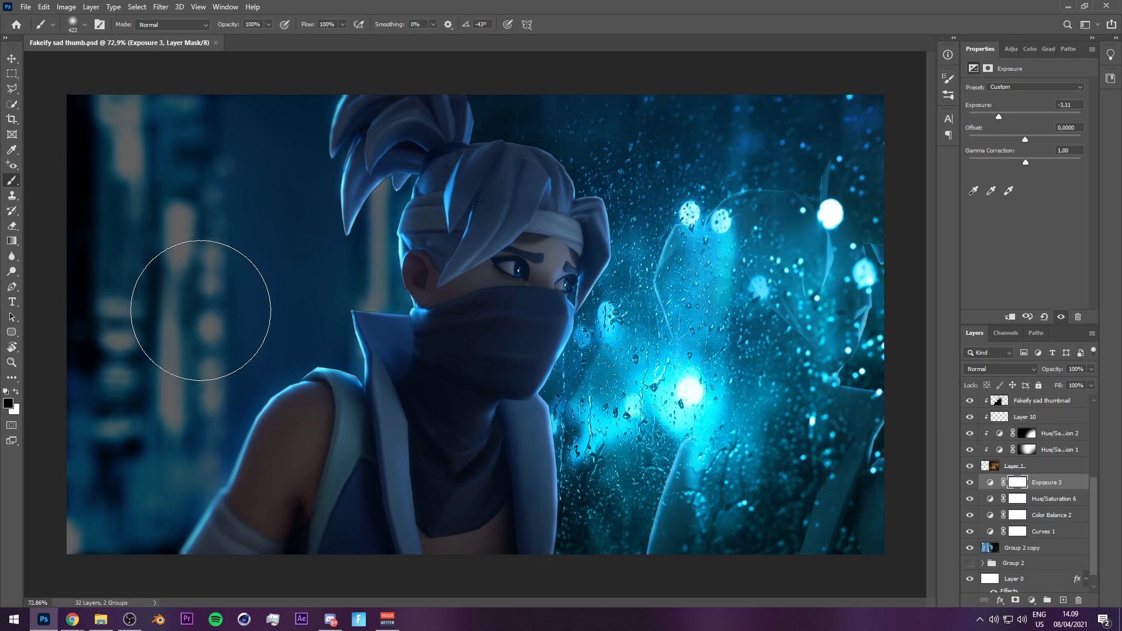
pyautogui.click(342, 24)
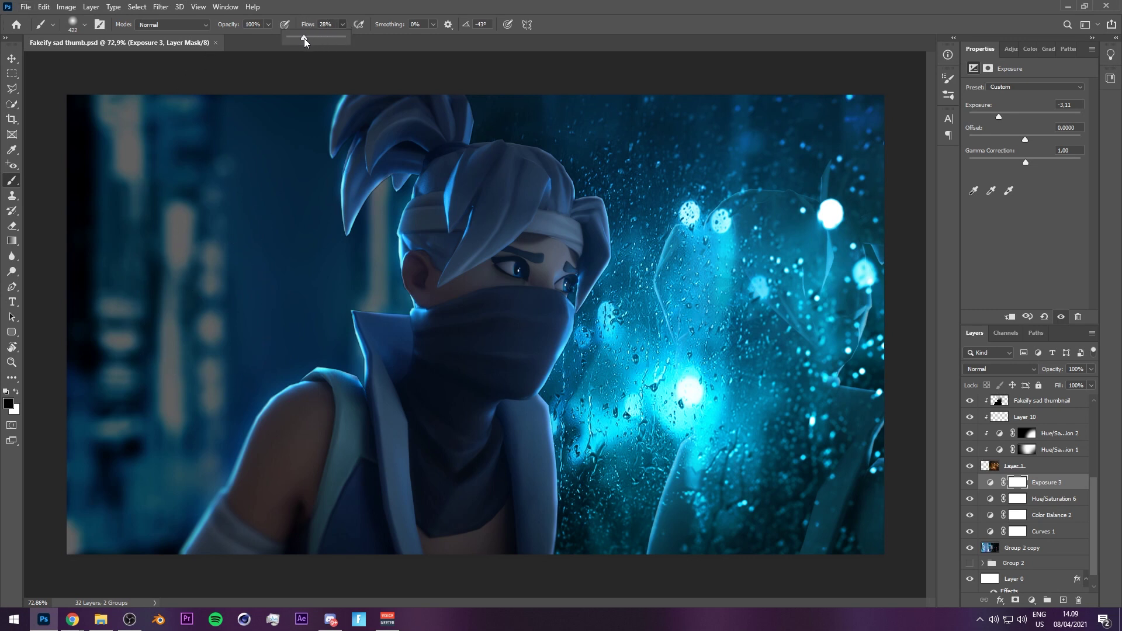
pyautogui.keyDown('alt'); pyautogui.rightClick(173, 329); pyautogui.keyUp('alt')
pyautogui.click(165, 354)
pyautogui.click(163, 275)
pyautogui.click(163, 253)
pyautogui.keyDown('alt'); pyautogui.rightClick(192, 243); pyautogui.keyUp('alt')
pyautogui.click(132, 140)
pyautogui.click(129, 139)
pyautogui.click(126, 135)
pyautogui.keyDown('alt'); pyautogui.rightClick(127, 135); pyautogui.keyUp('alt')
pyautogui.click(121, 325)
pyautogui.click(122, 326)
pyautogui.keyDown('alt'); pyautogui.rightClick(120, 376); pyautogui.keyUp('alt')
pyautogui.click(117, 393)
pyautogui.click(115, 401)
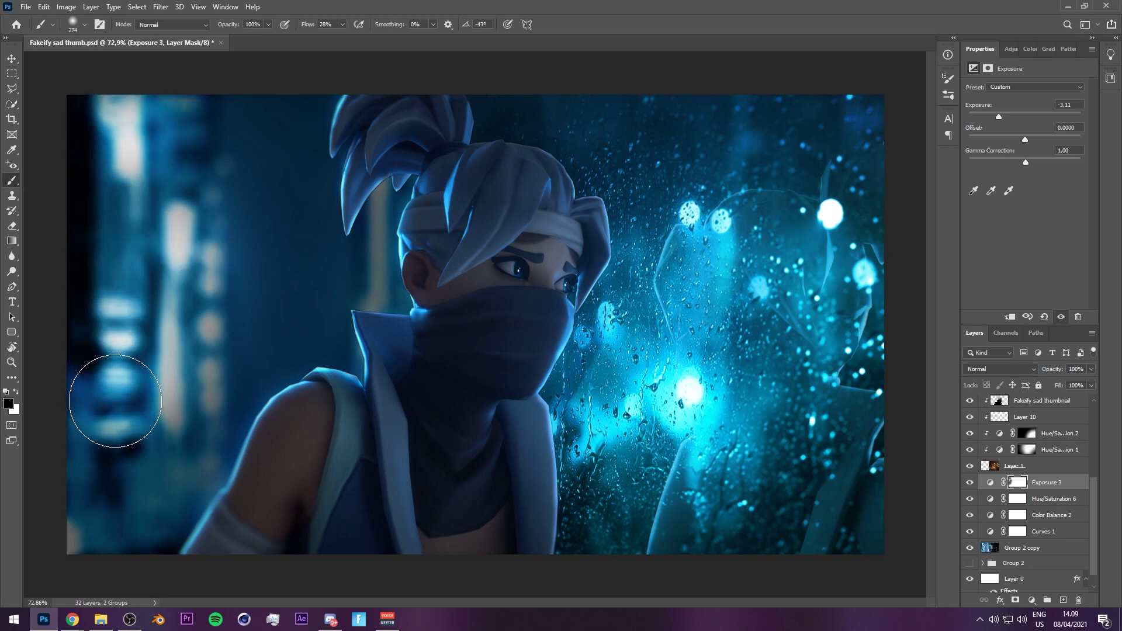
# Mask the darkening off the vertical light behind the character's ponytail and neck and off the lower city lights.
pyautogui.moveTo(345, 275)
pyautogui.mouseDown()
pyautogui.moveTo(372, 328)
pyautogui.moveTo(375, 151)
pyautogui.moveTo(358, 392)
pyautogui.mouseUp()
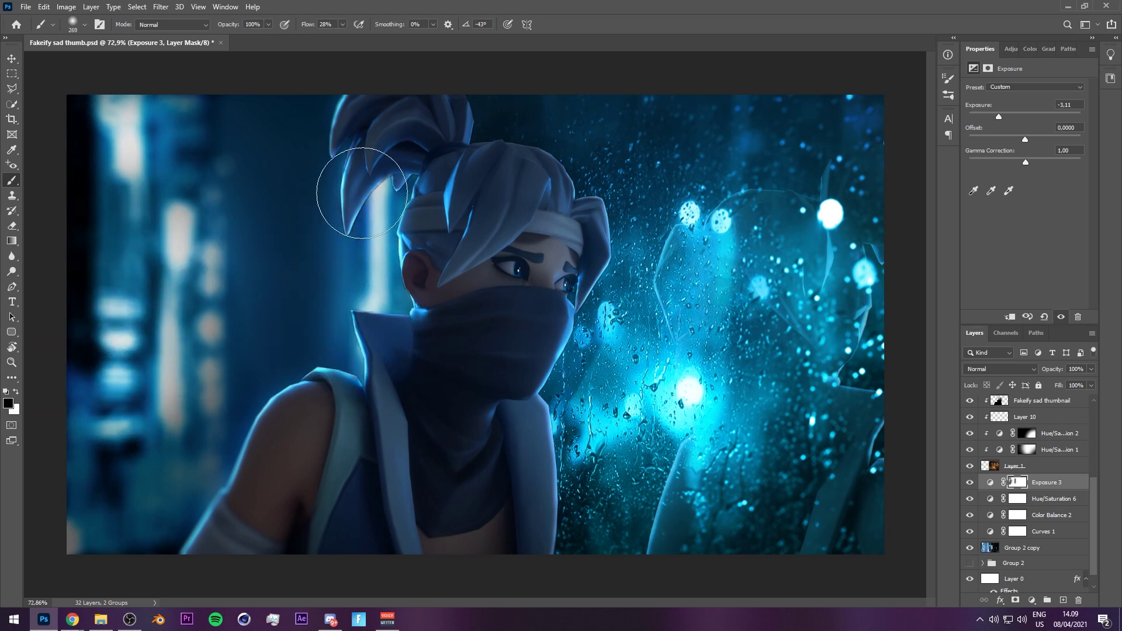
pyautogui.moveTo(362, 193); pyautogui.dragTo(374, 144)
pyautogui.keyDown('alt'); pyautogui.rightClick(328, 283); pyautogui.keyUp('alt')
pyautogui.moveTo(162, 440)
pyautogui.mouseDown()
pyautogui.moveTo(160, 492)
pyautogui.moveTo(165, 482)
pyautogui.mouseUp()
# Paint white on the Exposure mask around the character's shoulder to restore the darkening there, and save the document.
pyautogui.scroll(-3, 157, 442)
pyautogui.scroll(-1, 156, 442)
pyautogui.scroll(1, 301, 413)
pyautogui.press('x')
pyautogui.moveTo(297, 452); pyautogui.dragTo(248, 468)
pyautogui.press('v')
pyautogui.scroll(-2, 718, 395)
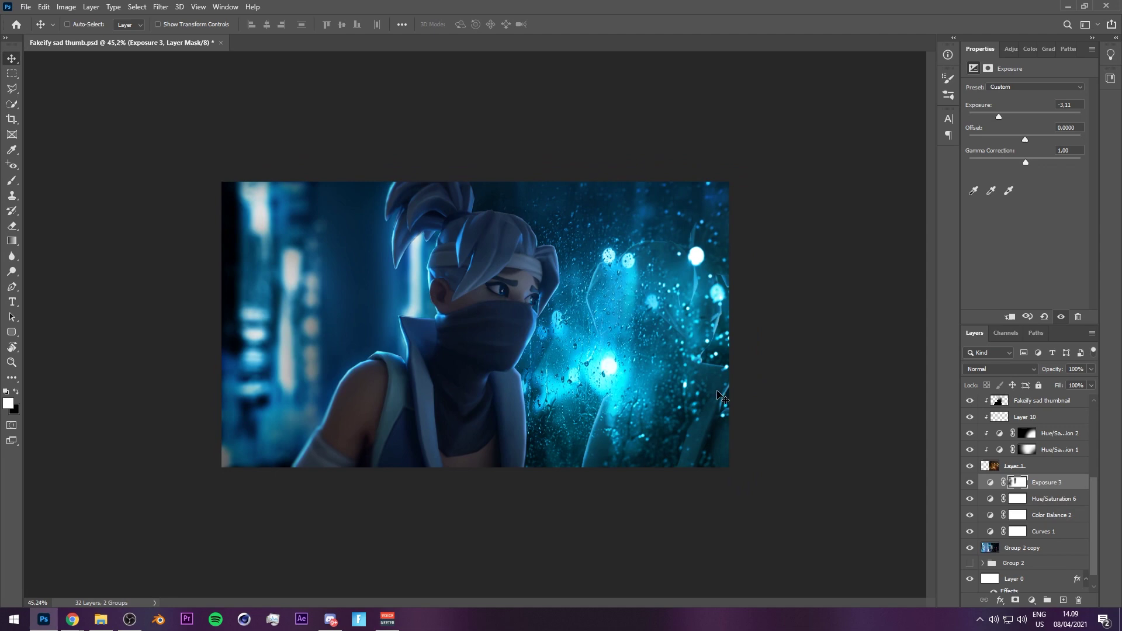
pyautogui.press('r')
pyautogui.scroll(-5, 741, 391)
pyautogui.moveTo(739, 335); pyautogui.dragTo(552, 335)
pyautogui.scroll(10, 552, 336)
pyautogui.hotkey('ctrl', 's')
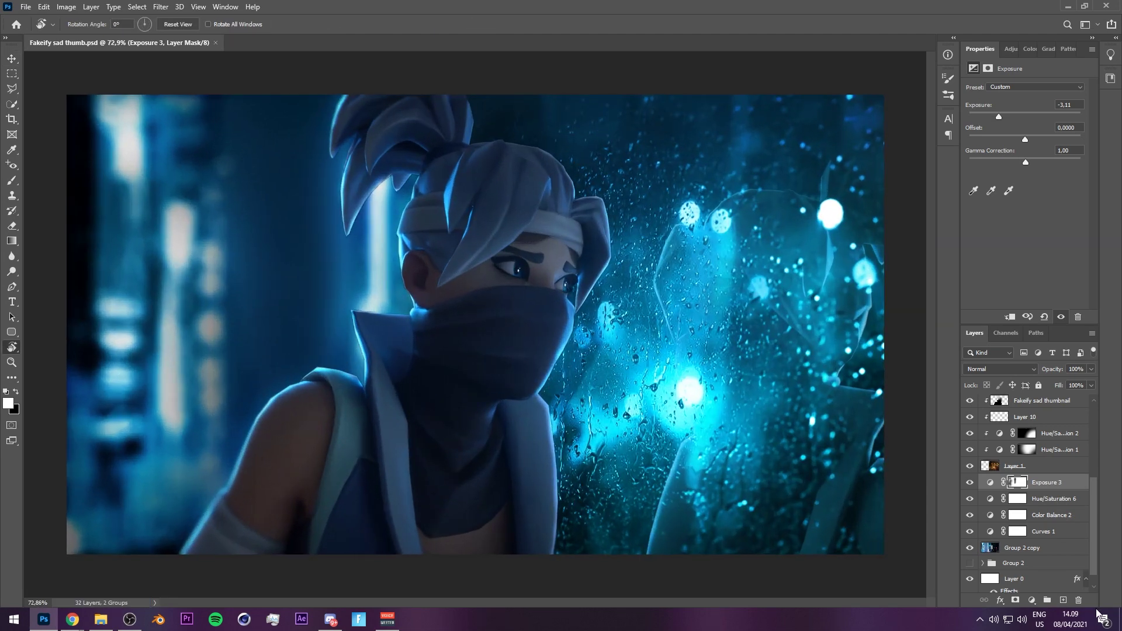
# Add a new Overlay layer and paint white glow over the city lights with a large soft brush at 100% flow.
pyautogui.click(1064, 600)
pyautogui.press('b')
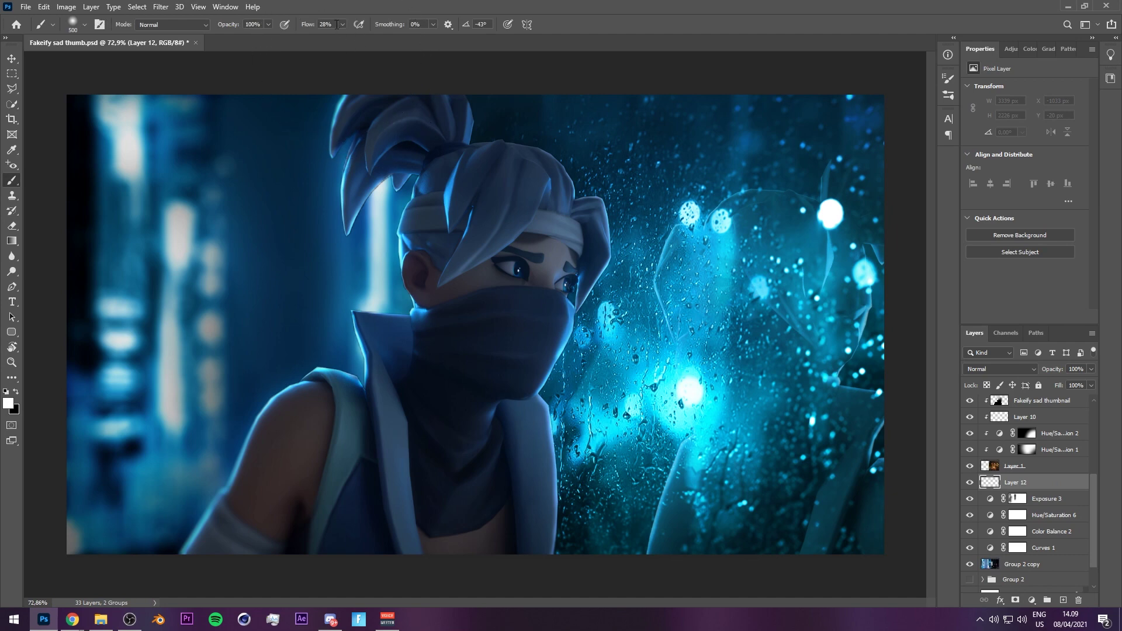
pyautogui.moveTo(352, 41); pyautogui.dragTo(387, 37)
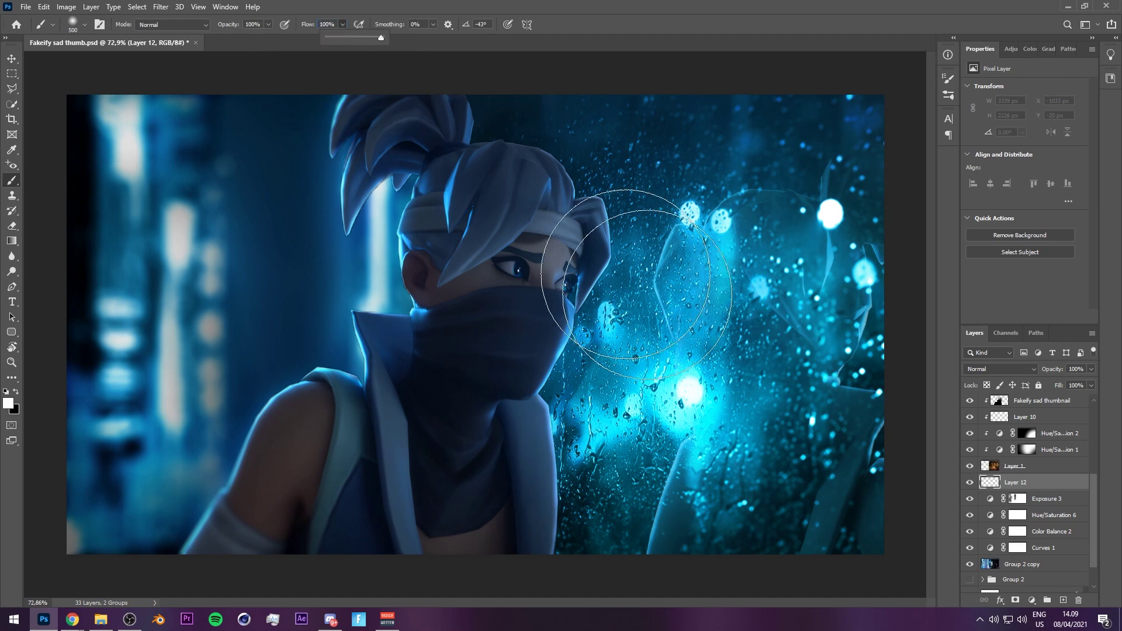
pyautogui.click(1002, 369)
pyautogui.click(1004, 458)
pyautogui.moveTo(187, 226); pyautogui.dragTo(183, 361)
pyautogui.press(']')
pyautogui.click(362, 283)
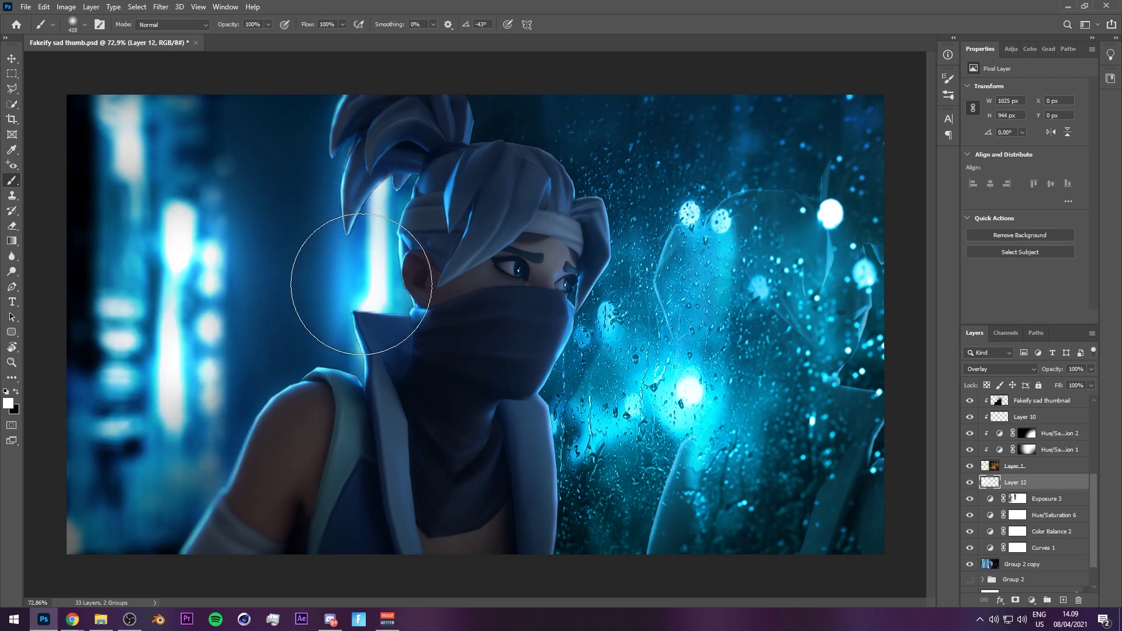
pyautogui.click(369, 230)
pyautogui.press(']')
pyautogui.press(']')
pyautogui.press(']')
pyautogui.click(138, 166)
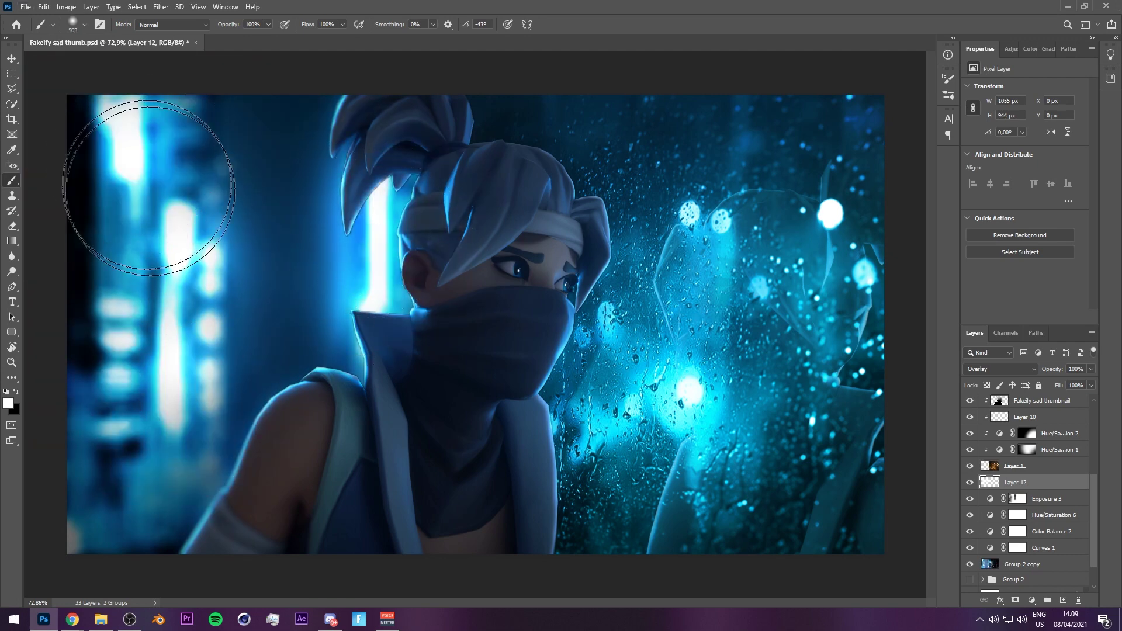
pyautogui.click(123, 388)
# Move the Overlay glow layer to the top of the stack, lower its opacity to 37% and save.
pyautogui.press('v')
pyautogui.scroll(-1, 478, 402)
pyautogui.moveTo(1020, 482); pyautogui.dragTo(1028, 322)
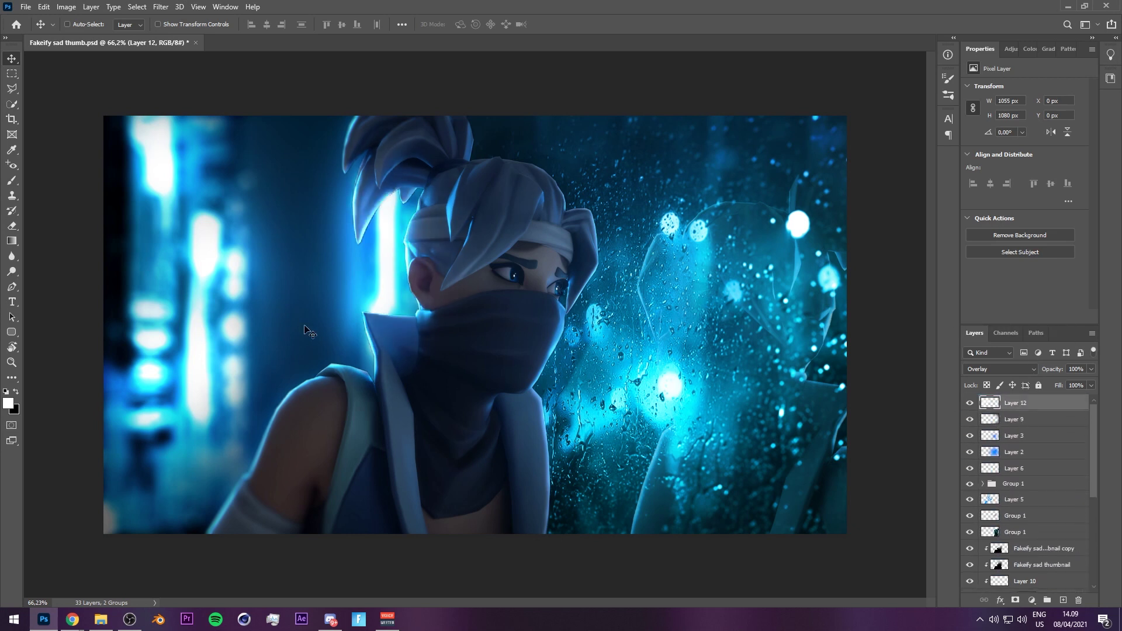
pyautogui.press('b')
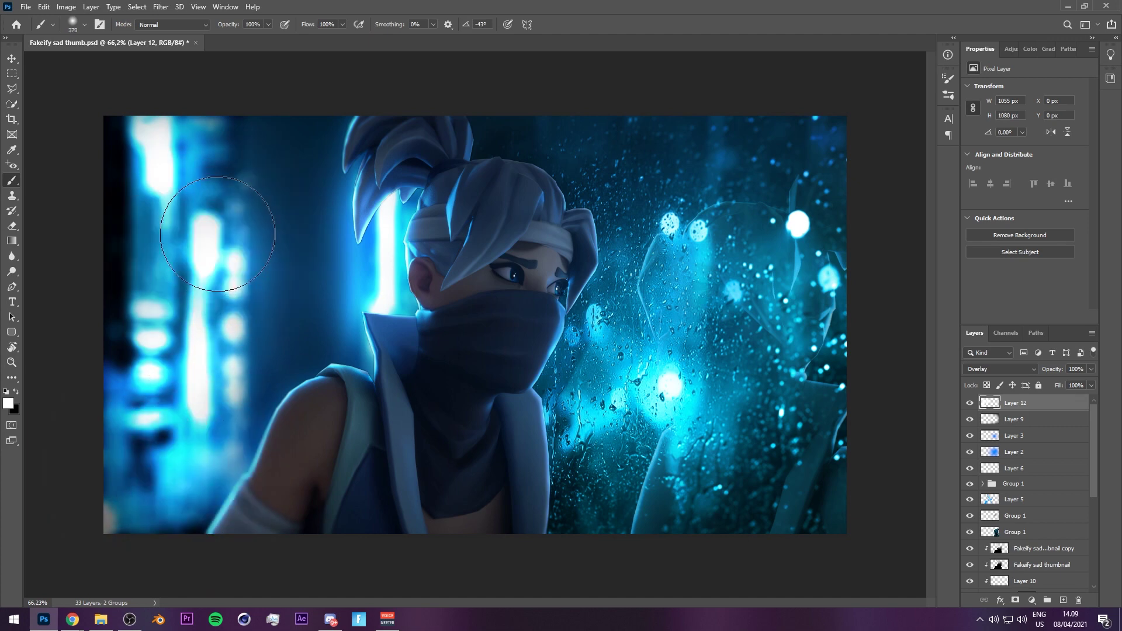
pyautogui.scroll(1, 275, 280)
pyautogui.press('v')
pyautogui.moveTo(1035, 370); pyautogui.dragTo(1051, 373)
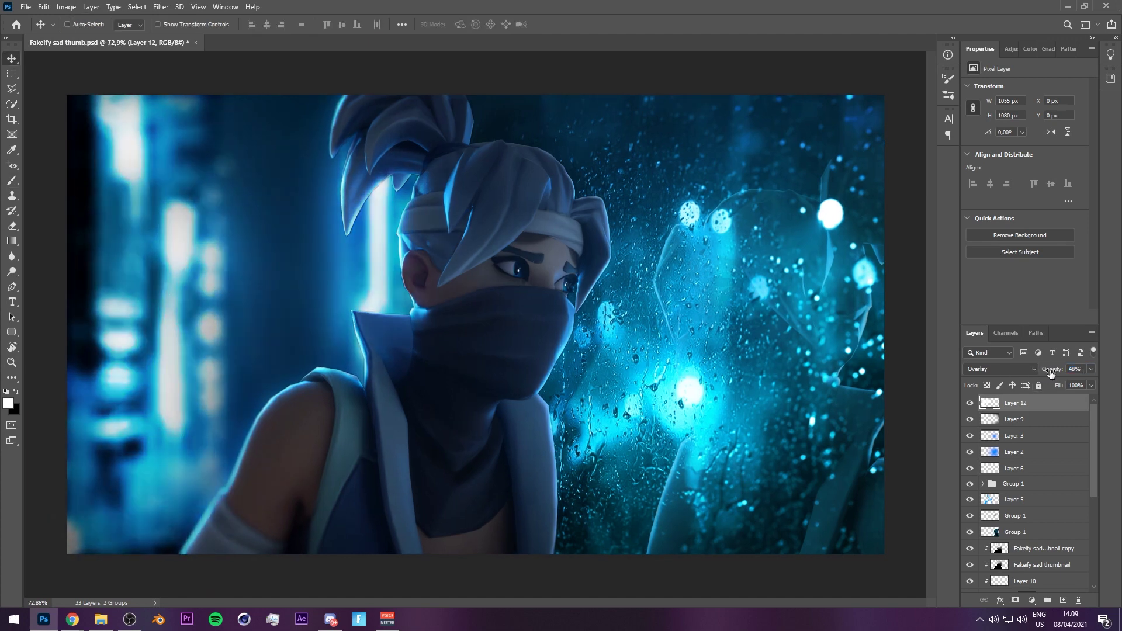
pyautogui.scroll(-4, 924, 373)
pyautogui.moveTo(1054, 374); pyautogui.dragTo(1047, 374)
pyautogui.scroll(2, 894, 362)
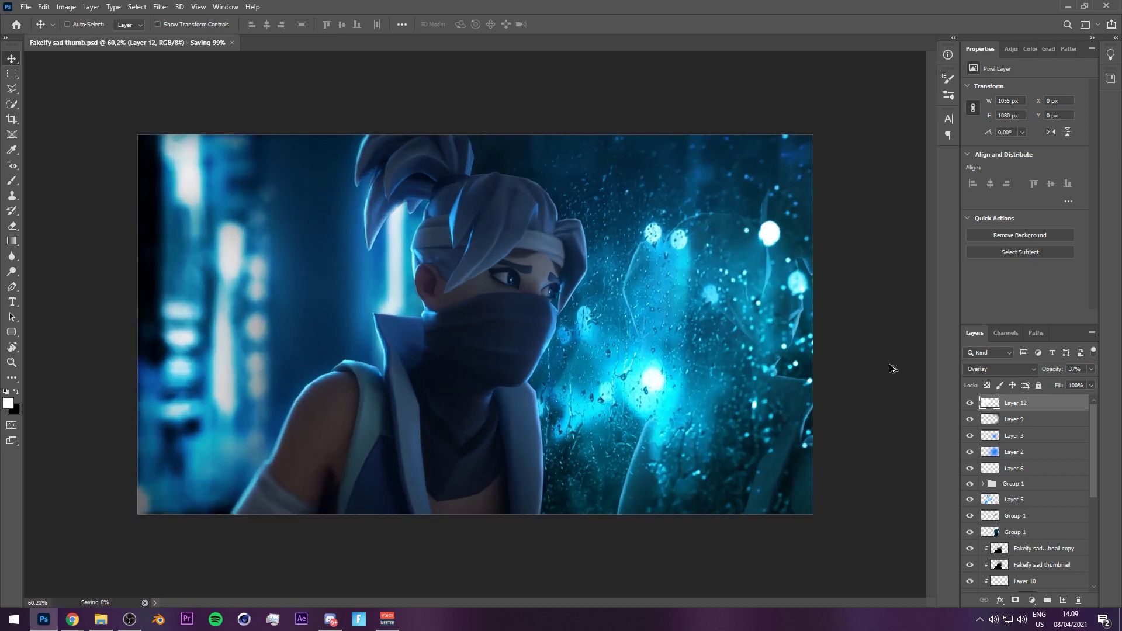
pyautogui.scroll(1, 894, 371)
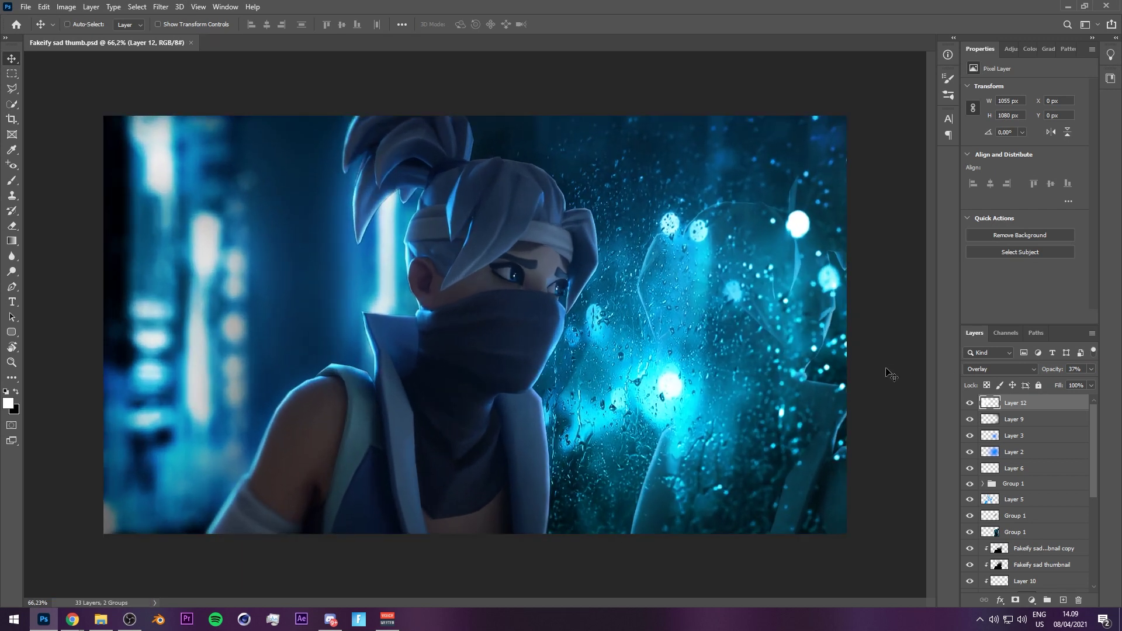
pyautogui.scroll(-3, 766, 372)
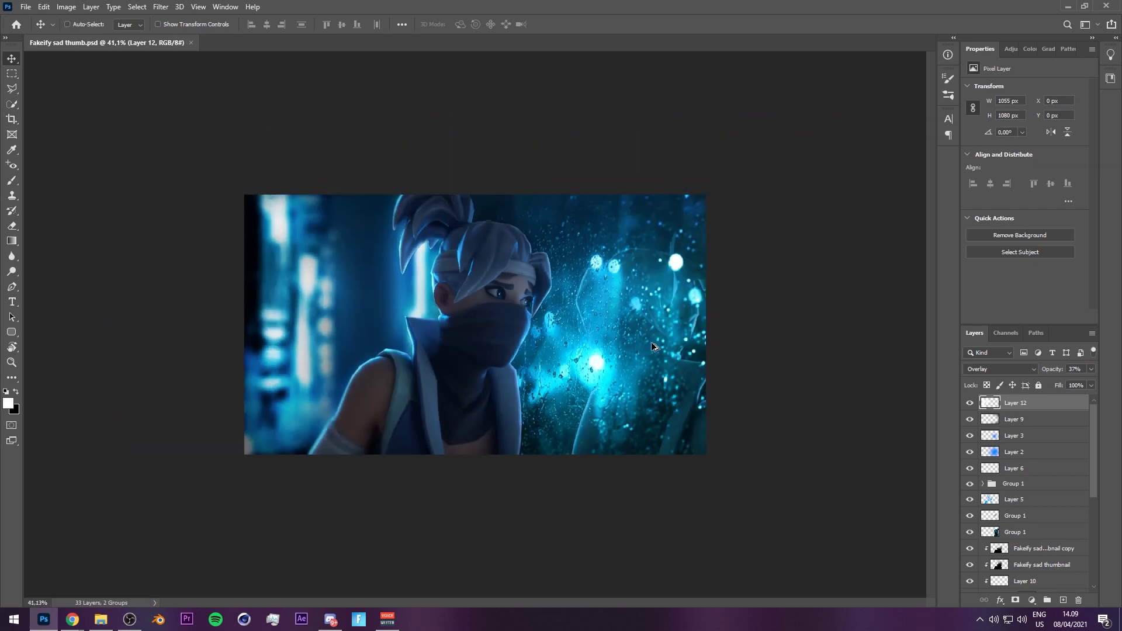
pyautogui.scroll(3, 657, 345)
pyautogui.scroll(2, 658, 348)
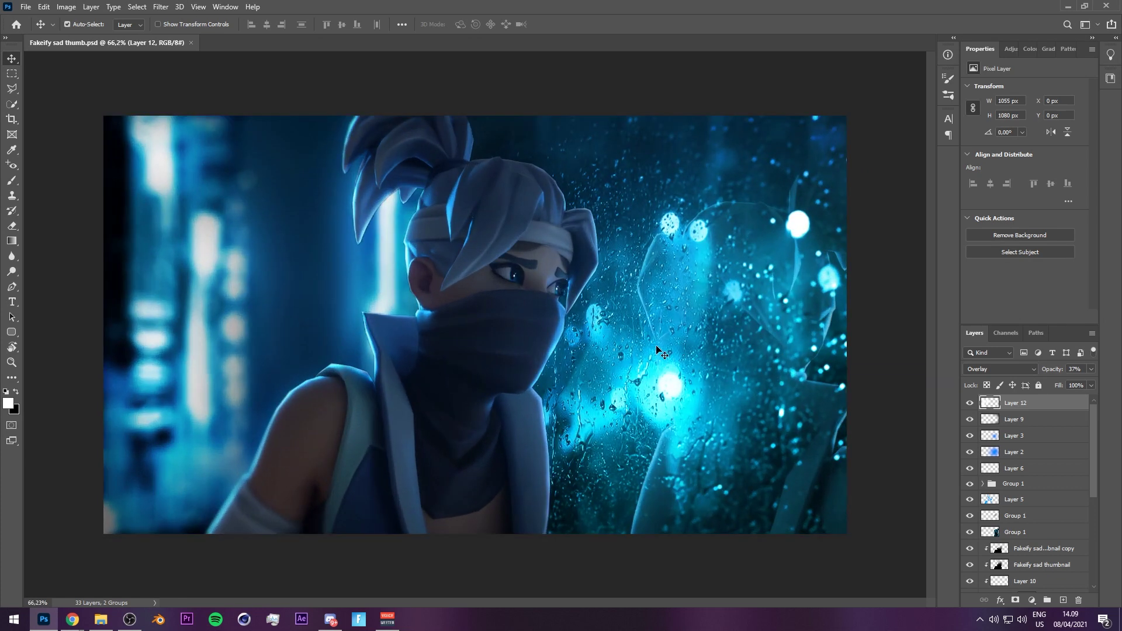
# Add another Overlay layer on top and paint the whole canvas black with a soft brush of about 1417 px.
pyautogui.click(1063, 600)
pyautogui.click(984, 370)
pyautogui.click(1003, 462)
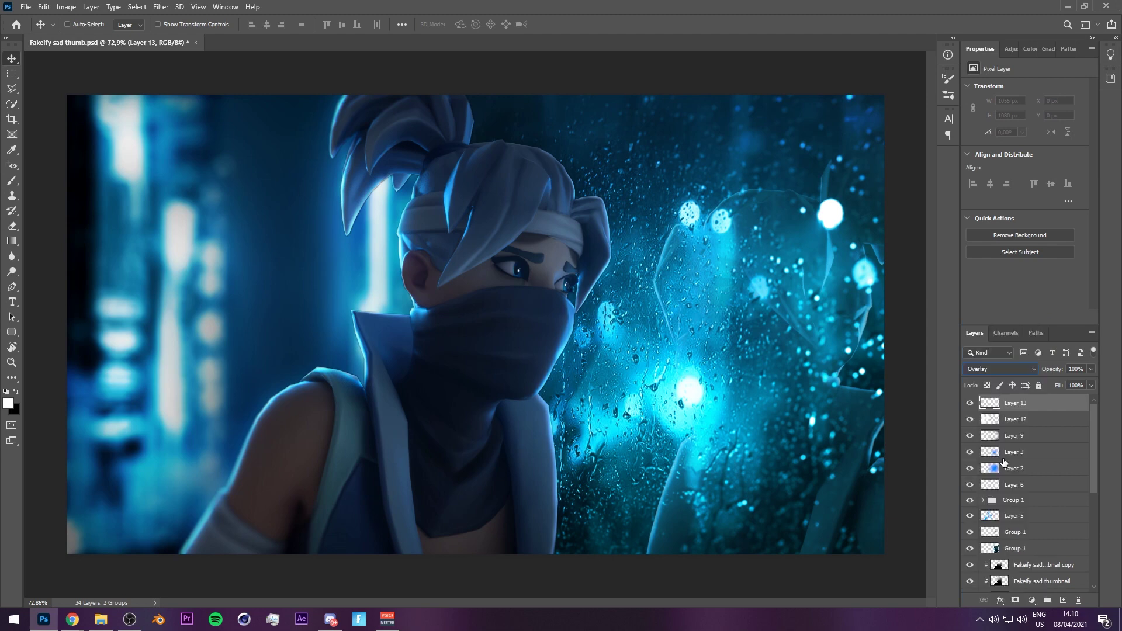
pyautogui.press('b')
pyautogui.scroll(-5, 536, 361)
pyautogui.press('x')
pyautogui.moveTo(514, 349); pyautogui.dragTo(608, 349)
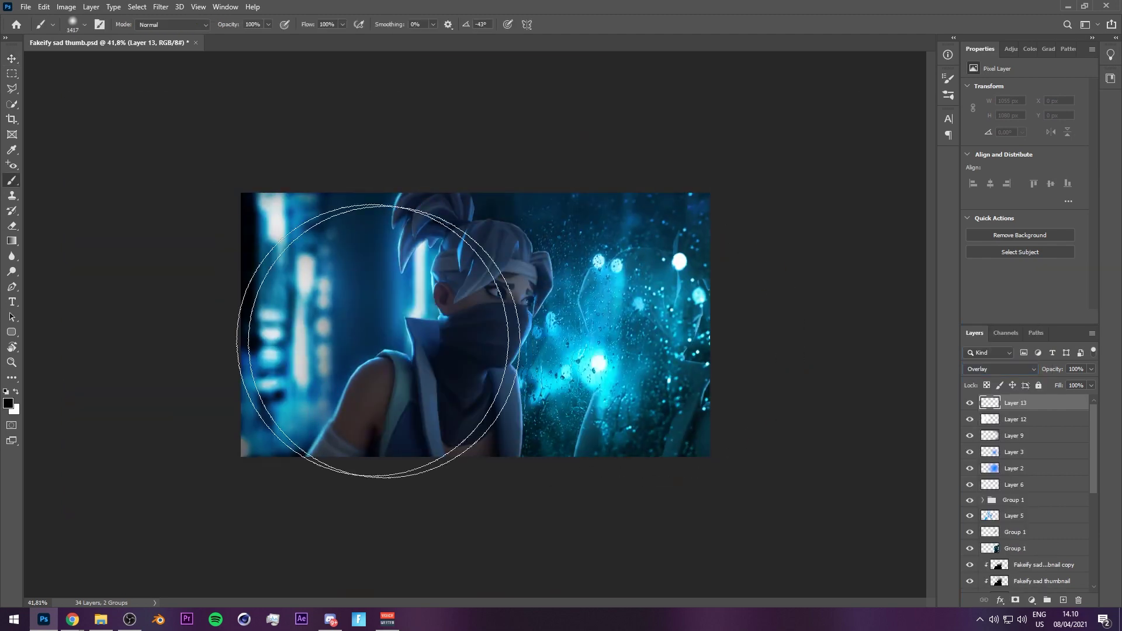
pyautogui.moveTo(381, 344); pyautogui.dragTo(765, 279)
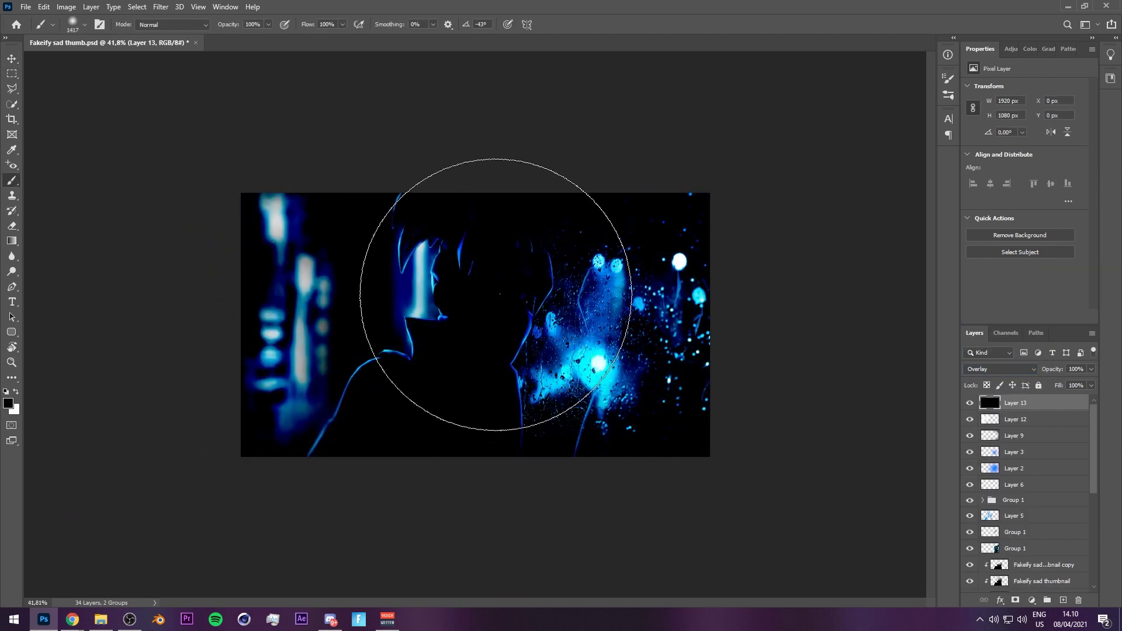
# Erase the middle of the black Overlay layer with a soft eraser of about 1541 px to leave a vignette.
pyautogui.press('e')
pyautogui.hotkey('ctrl', '0')
pyautogui.moveTo(438, 312); pyautogui.dragTo(575, 328)
pyautogui.moveTo(549, 341); pyautogui.dragTo(516, 176)
pyautogui.moveTo(511, 349)
pyautogui.mouseDown()
pyautogui.moveTo(527, 236)
pyautogui.moveTo(529, 246)
pyautogui.mouseUp()
pyautogui.moveTo(485, 313)
pyautogui.mouseDown()
pyautogui.moveTo(526, 312)
pyautogui.moveTo(507, 320)
pyautogui.mouseUp()
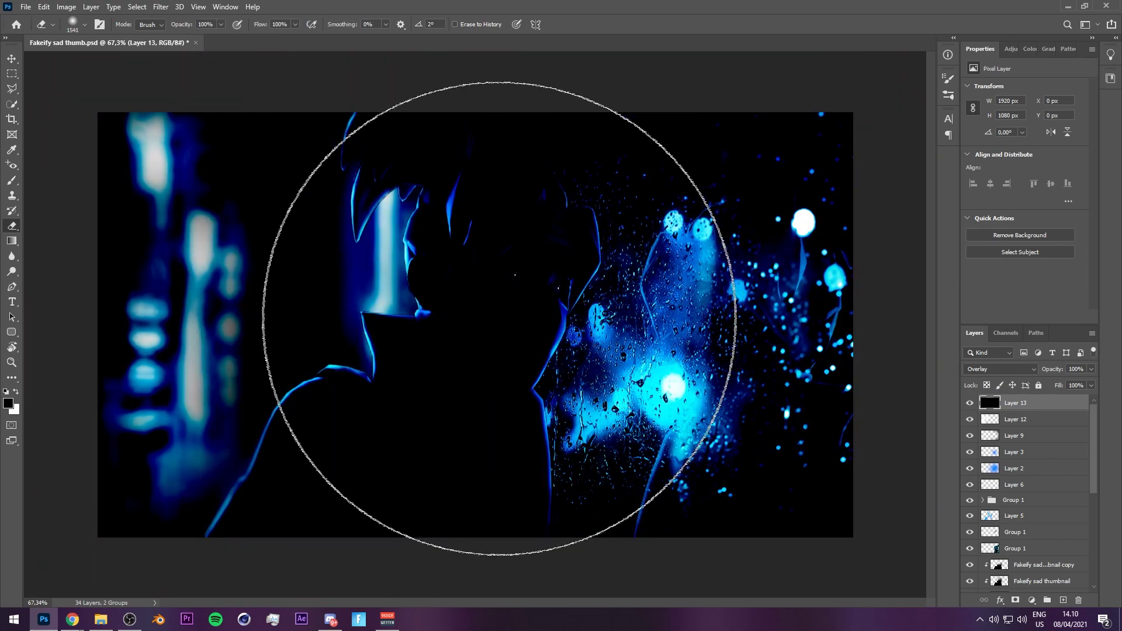
pyautogui.click(475, 314)
pyautogui.press('v')
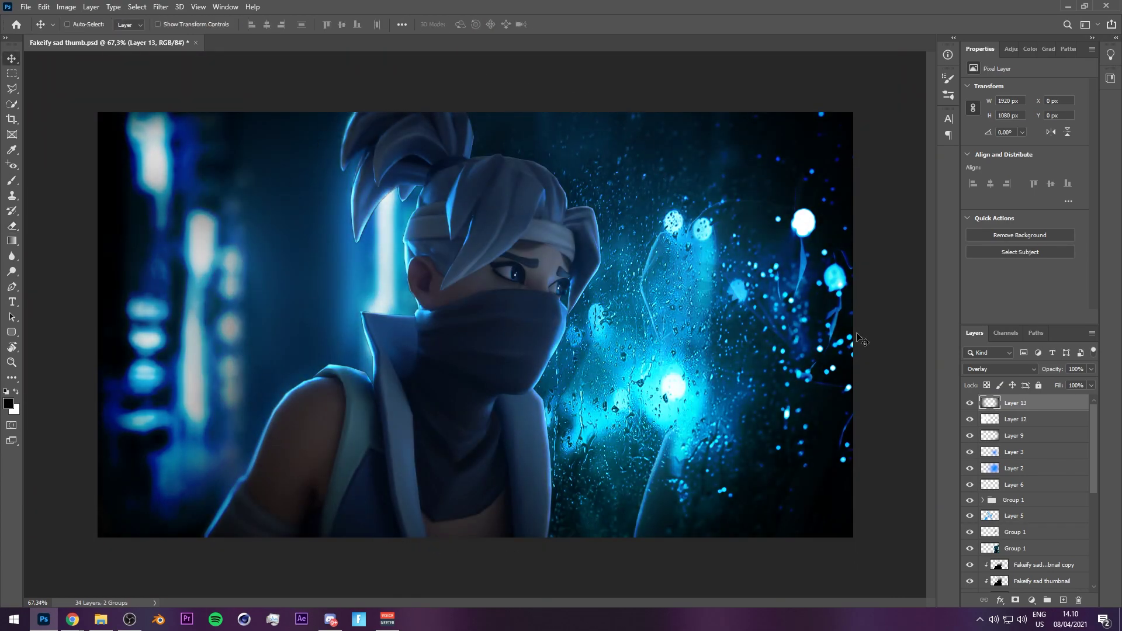
# Reduce the vignette layer to 42% fill and 75% opacity, and save the document.
pyautogui.moveTo(1059, 386); pyautogui.dragTo(1053, 386)
pyautogui.press('e')
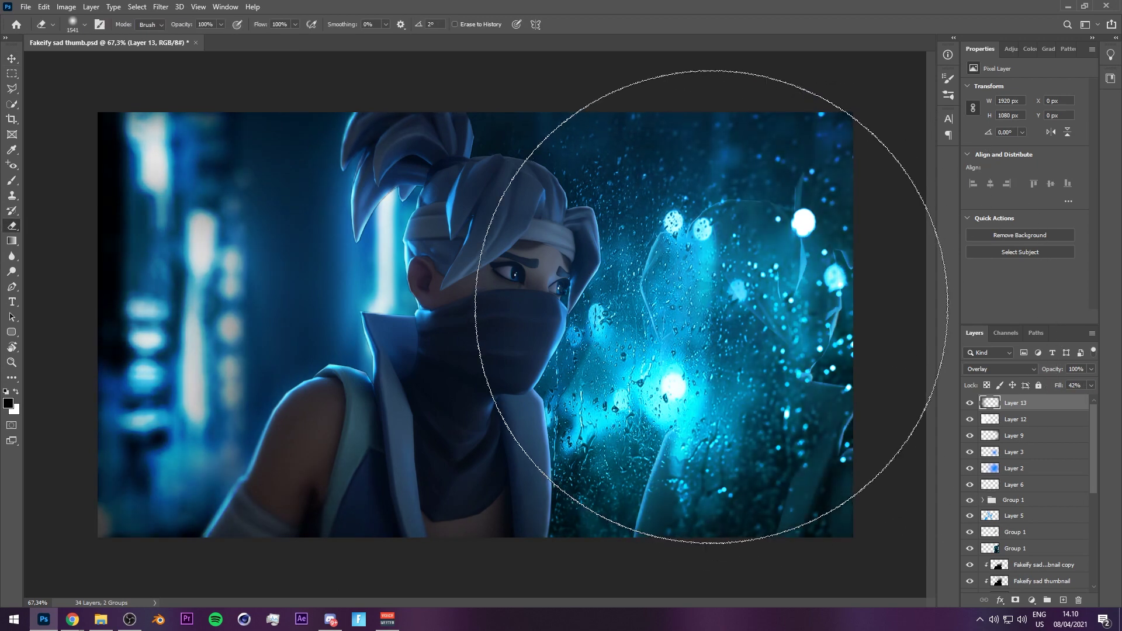
pyautogui.moveTo(1053, 370); pyautogui.dragTo(1046, 370)
pyautogui.scroll(-3, 788, 358)
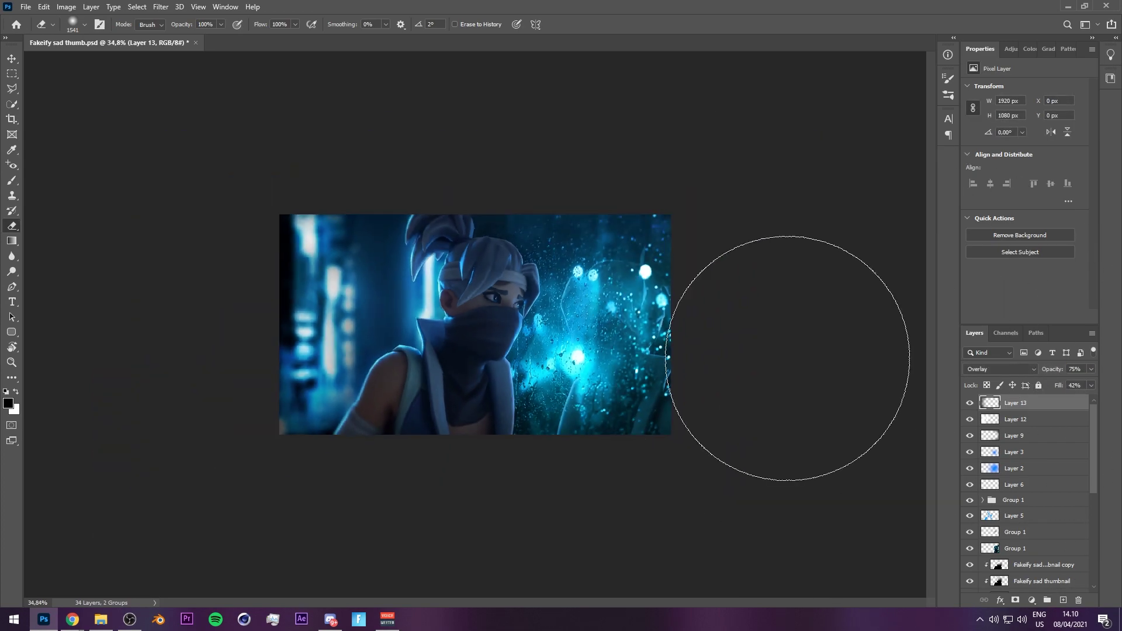
pyautogui.scroll(4, 760, 354)
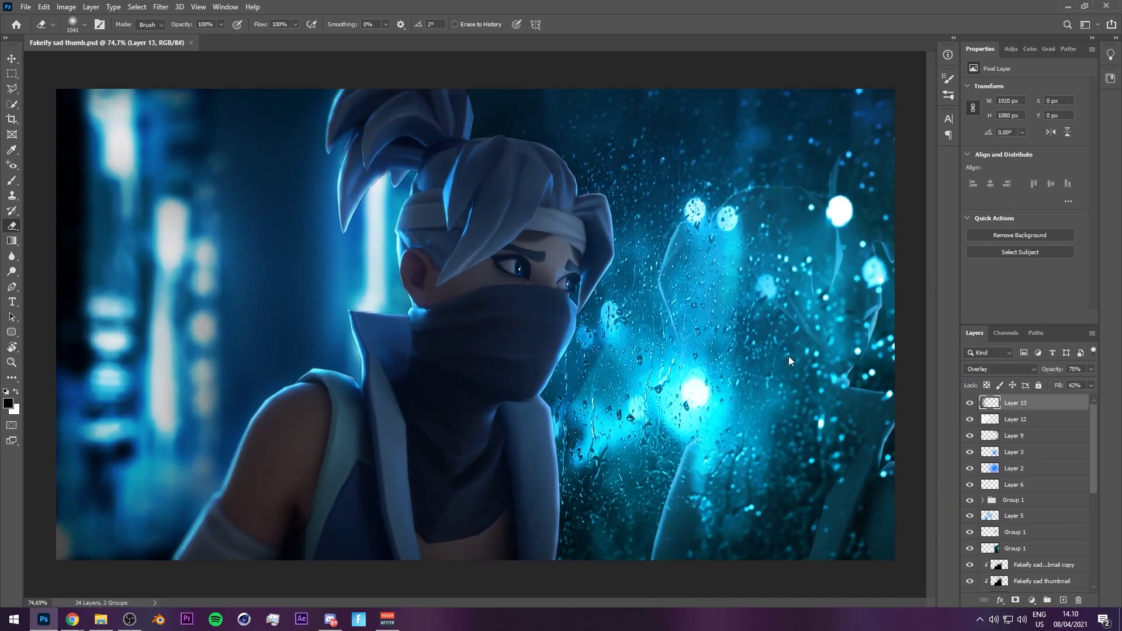
pyautogui.press('r')
pyautogui.moveTo(731, 357); pyautogui.dragTo(559, 331)
pyautogui.scroll(-2, 558, 331)
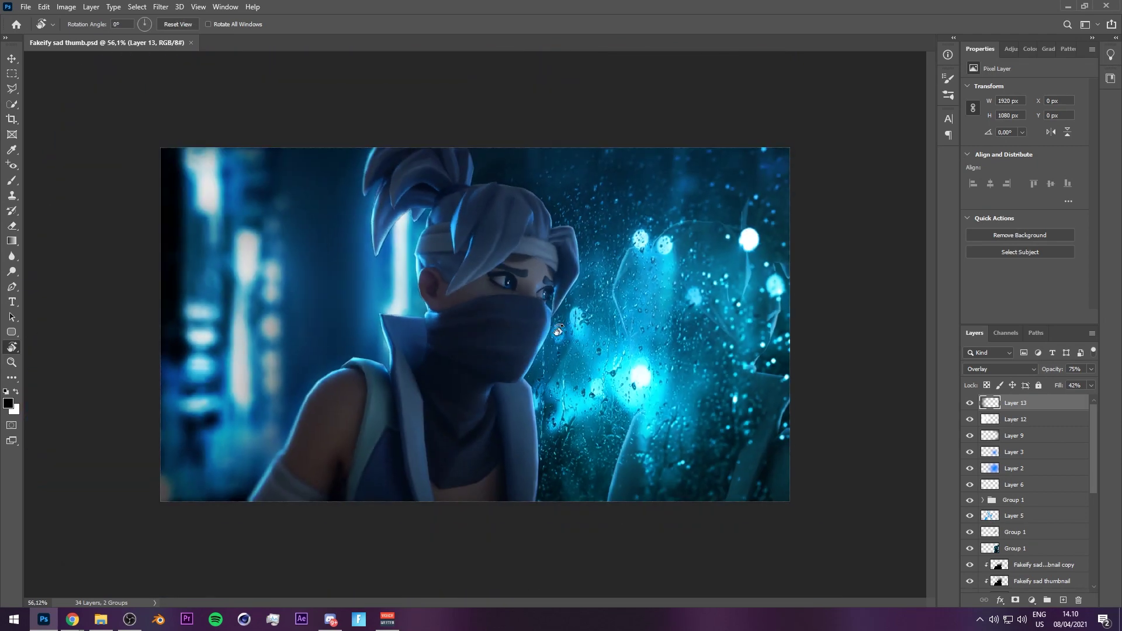
pyautogui.scroll(4, 558, 331)
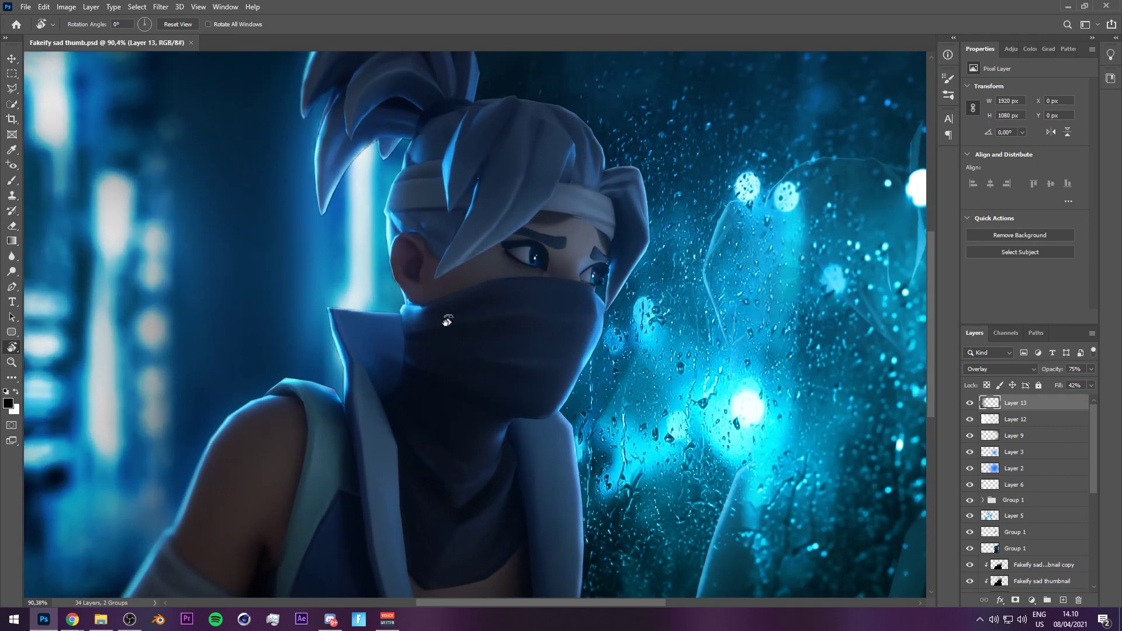
pyautogui.scroll(-2, 447, 320)
# Expand Group 1 and select the Fakeify sad thumbnail smart object inside it.
pyautogui.press('v')
pyautogui.scroll(-6, 1017, 462)
pyautogui.click(1017, 451)
pyautogui.scroll(4, 1032, 468)
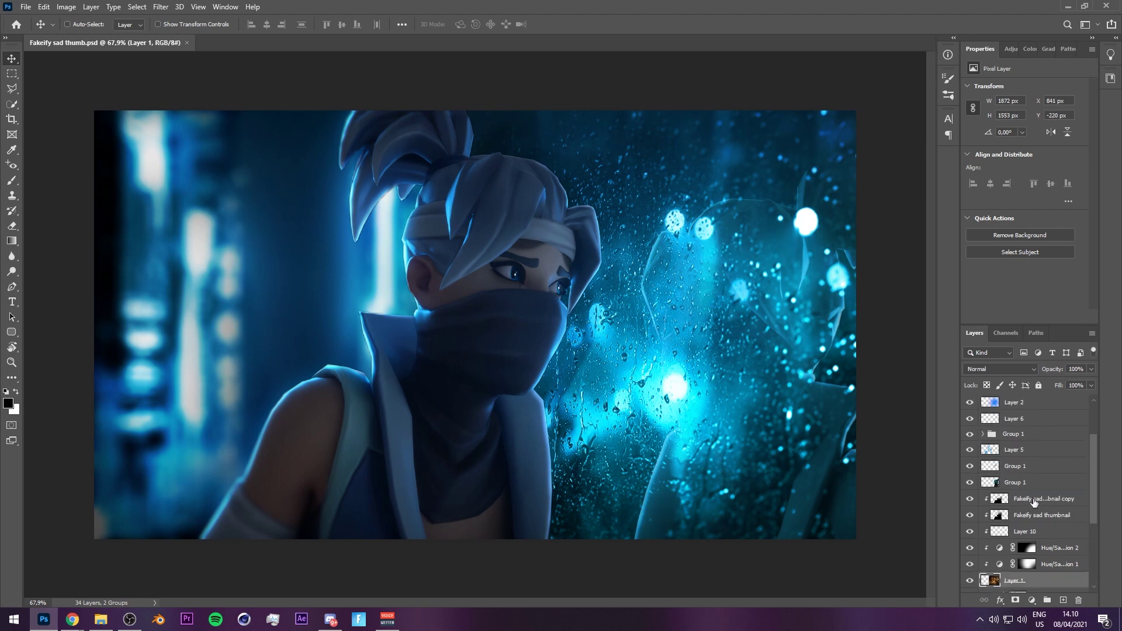
pyautogui.scroll(4, 1032, 502)
pyautogui.scroll(-1, 1027, 503)
pyautogui.click(983, 468)
pyautogui.scroll(-4, 1039, 495)
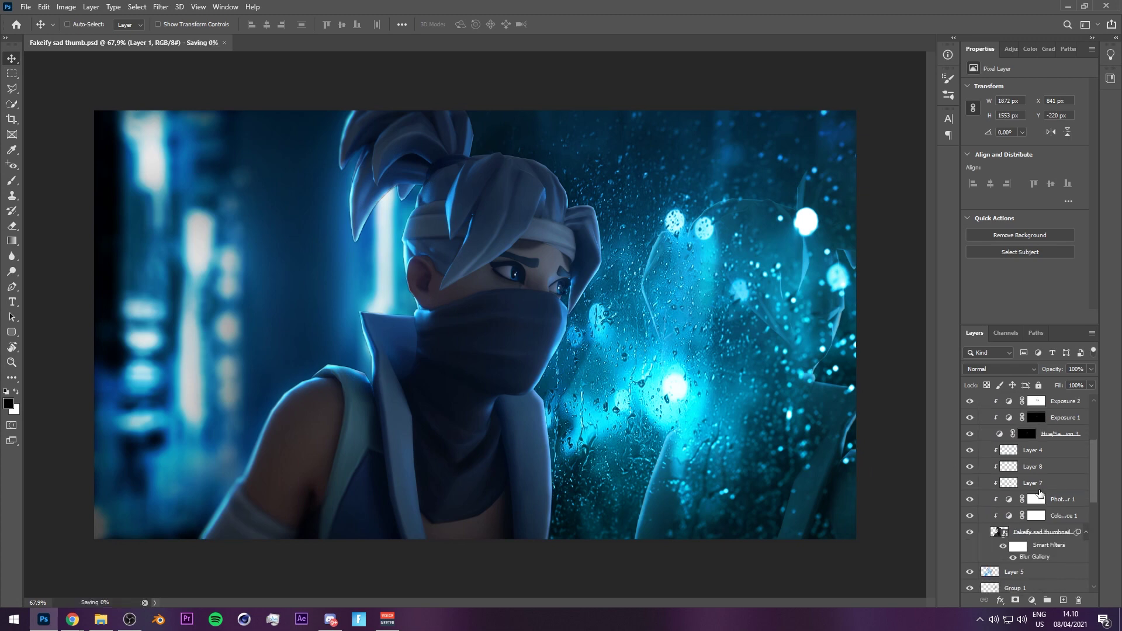
pyautogui.click(1042, 504)
# Apply a Camera Raw filter to the character smart object with sharpening 74 and noise reduction 42.
pyautogui.press('ctrl')
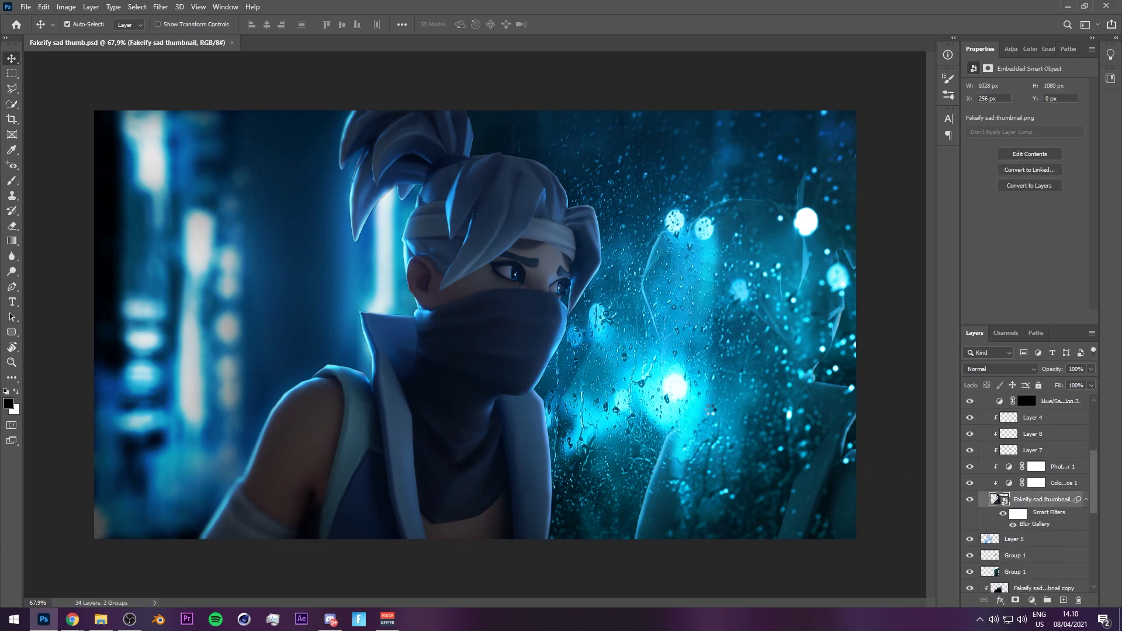
pyautogui.hotkey('ctrl', 'shift', 'a')
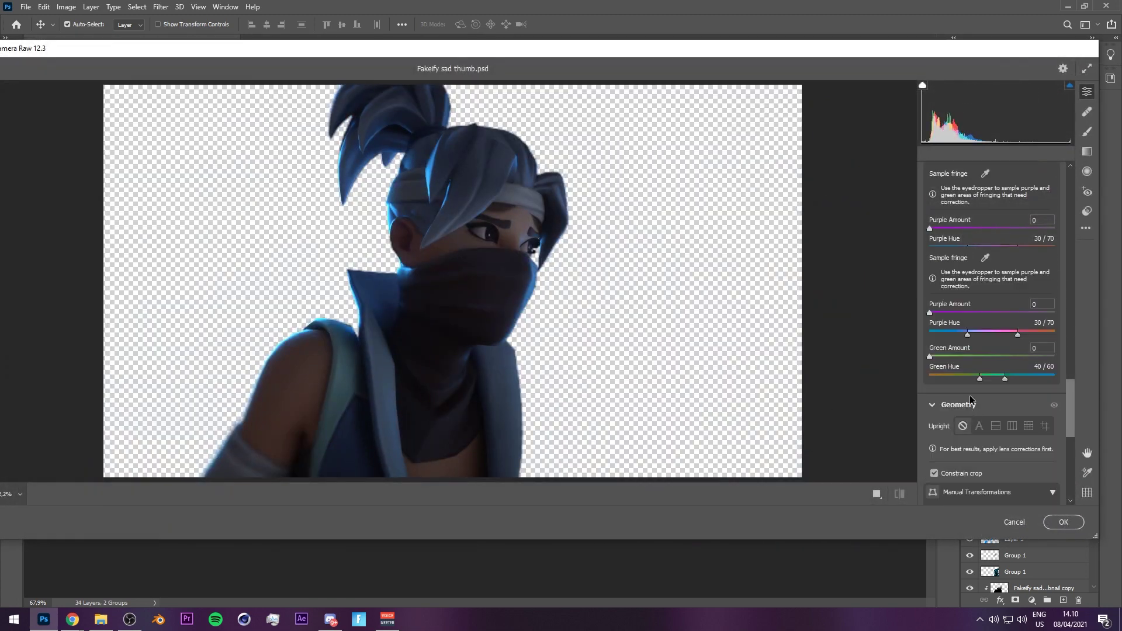
pyautogui.scroll(10, 986, 394)
pyautogui.scroll(2, 986, 394)
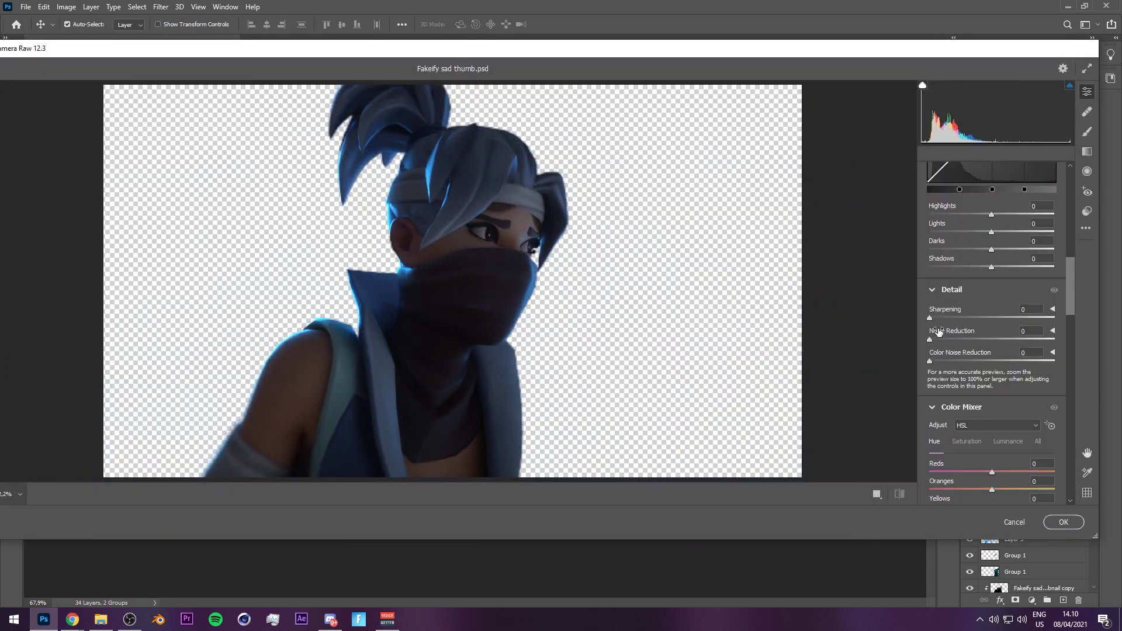
pyautogui.moveTo(980, 339); pyautogui.dragTo(997, 322)
pyautogui.scroll(6, 986, 334)
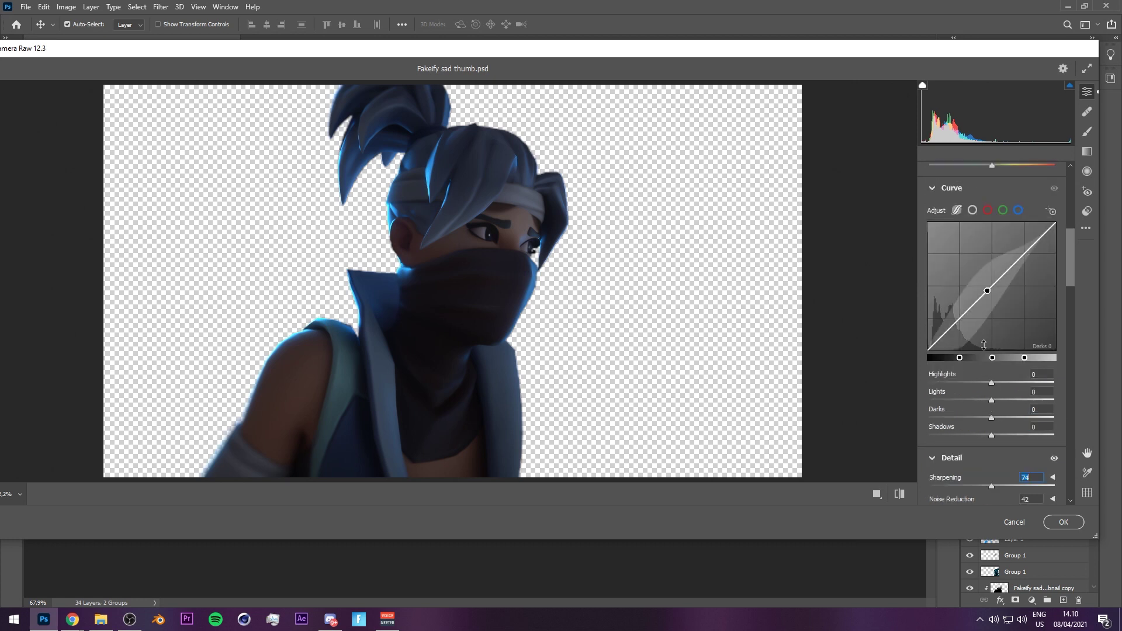
pyautogui.moveTo(991, 324); pyautogui.dragTo(996, 325)
pyautogui.click(1057, 521)
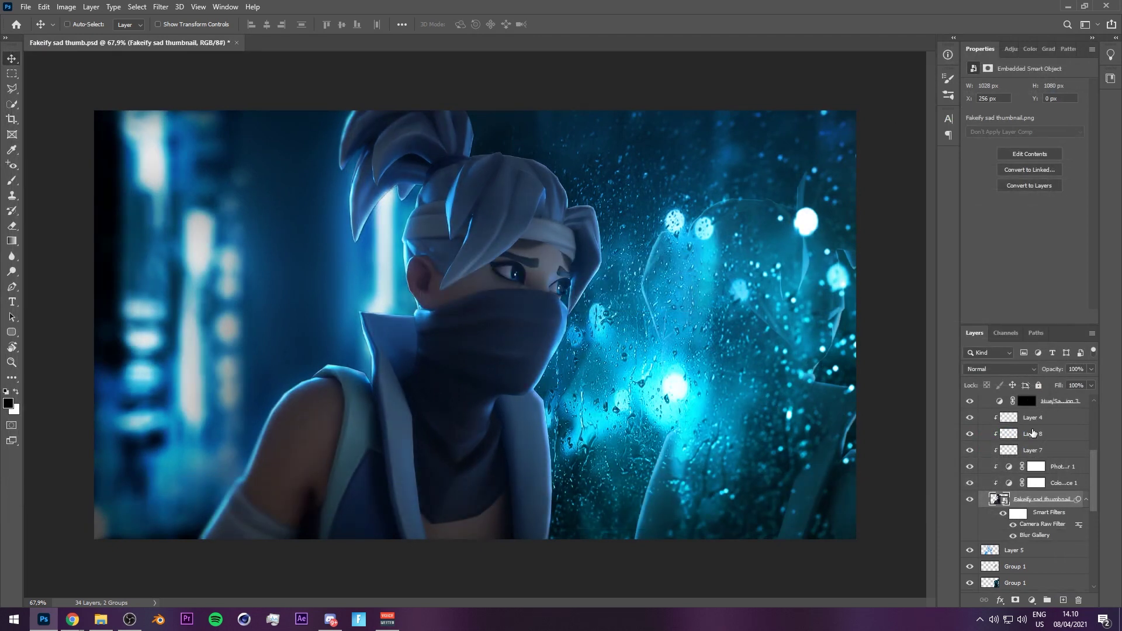
# Add an Exposure adjustment clipped directly above the character smart object and darken it to an exposure of -1.99.
pyautogui.click(1036, 599)
pyautogui.click(1052, 456)
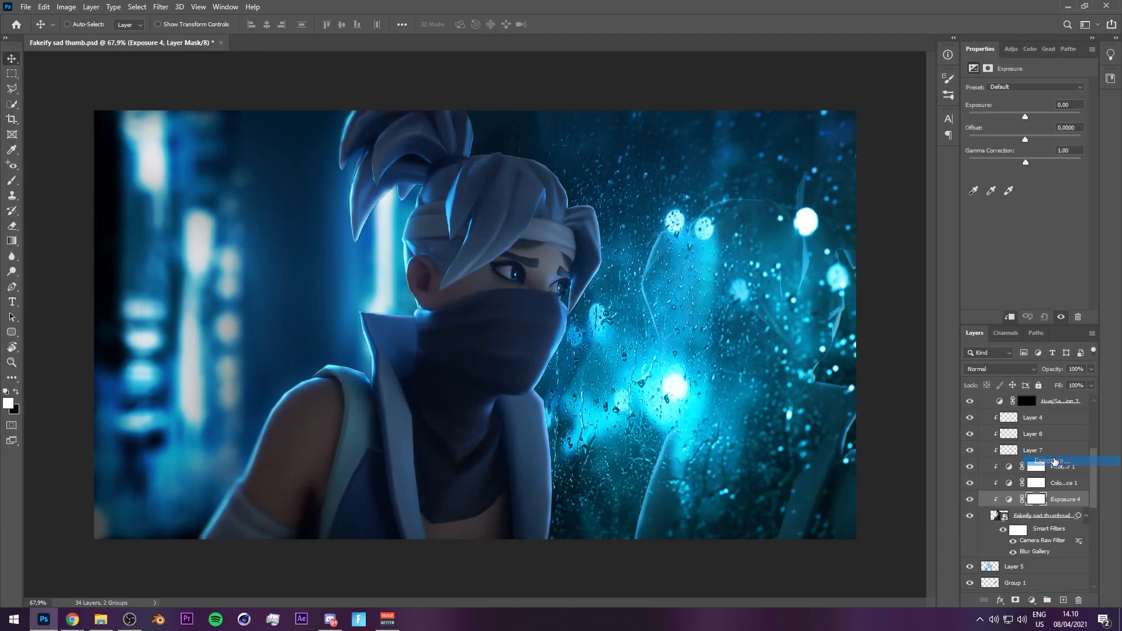
pyautogui.moveTo(1026, 118); pyautogui.dragTo(1008, 119)
# Paint black with soft brushes on the new Exposure mask to bring back light along the character's outer edges.
pyautogui.press('b')
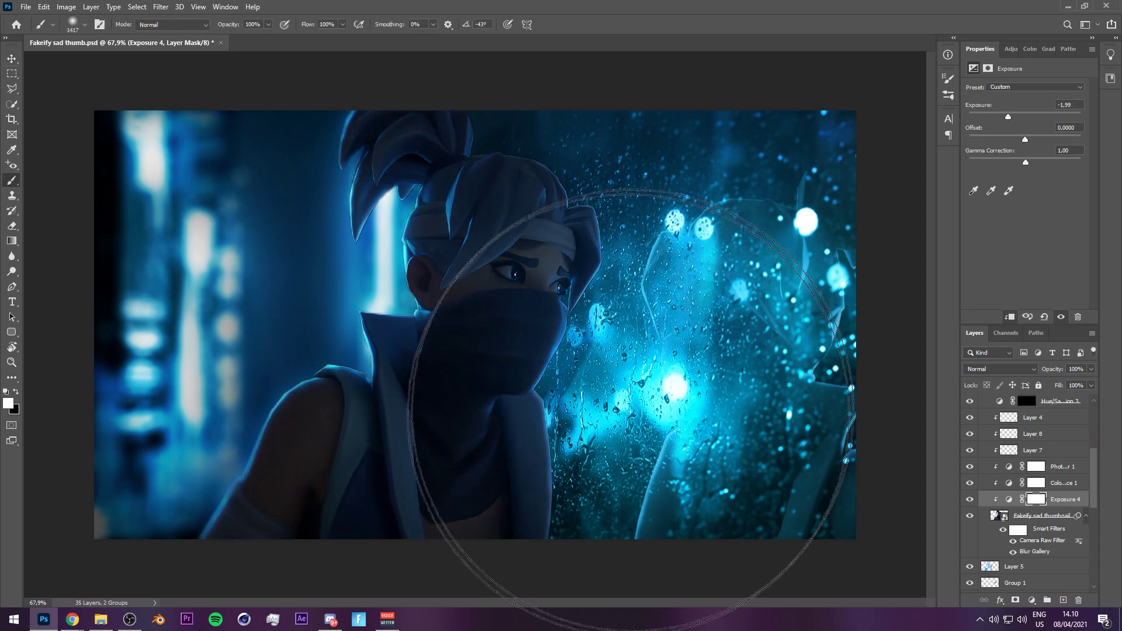
pyautogui.press('x')
pyautogui.moveTo(611, 490)
pyautogui.mouseDown()
pyautogui.moveTo(571, 486)
pyautogui.moveTo(570, 463)
pyautogui.mouseUp()
pyautogui.press('x')
pyautogui.press('x')
pyautogui.click(584, 511)
pyautogui.keyDown('alt'); pyautogui.rightClick(576, 415); pyautogui.keyUp('alt')
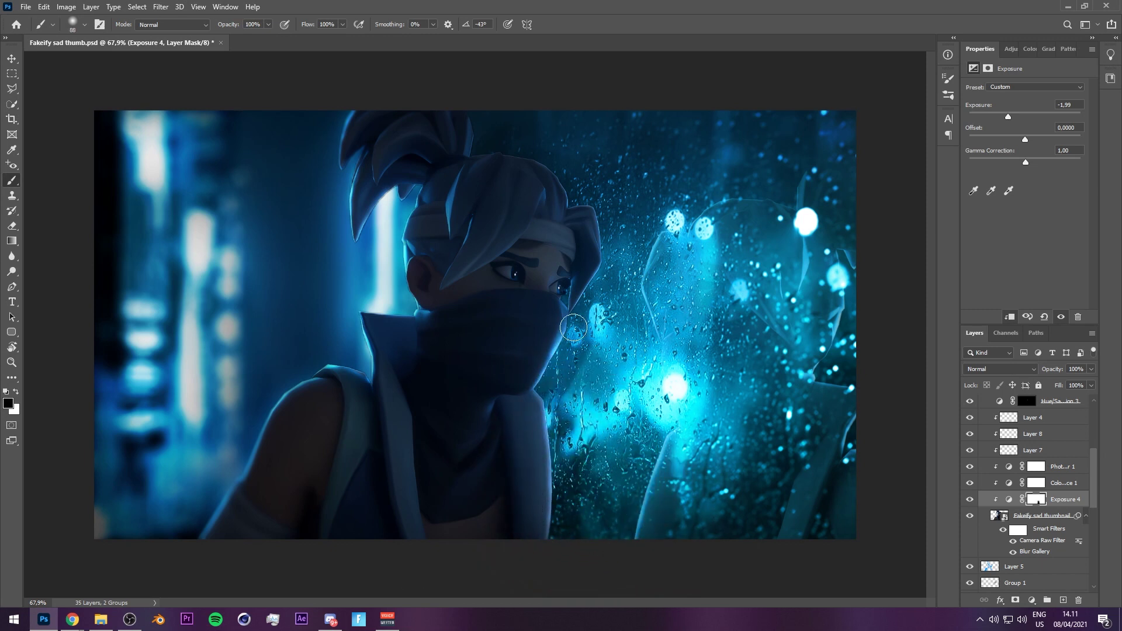
pyautogui.keyDown('alt'); pyautogui.rightClick(361, 220); pyautogui.keyUp('alt')
pyautogui.keyDown('alt'); pyautogui.rightClick(339, 164); pyautogui.keyUp('alt')
pyautogui.keyDown('alt'); pyautogui.rightClick(321, 353); pyautogui.keyUp('alt')
pyautogui.moveTo(355, 366)
pyautogui.mouseDown()
pyautogui.moveTo(358, 319)
pyautogui.moveTo(395, 264)
pyautogui.moveTo(400, 196)
pyautogui.moveTo(390, 281)
pyautogui.mouseUp()
pyautogui.keyDown('alt'); pyautogui.rightClick(579, 360); pyautogui.keyUp('alt')
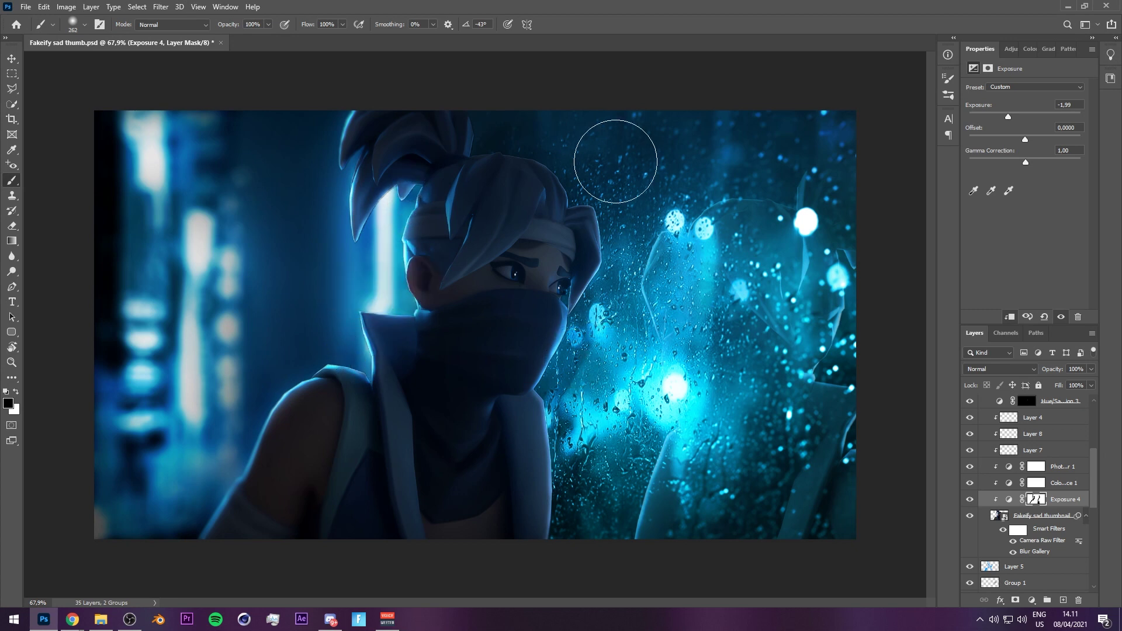
pyautogui.keyDown('alt'); pyautogui.rightClick(522, 135); pyautogui.keyUp('alt')
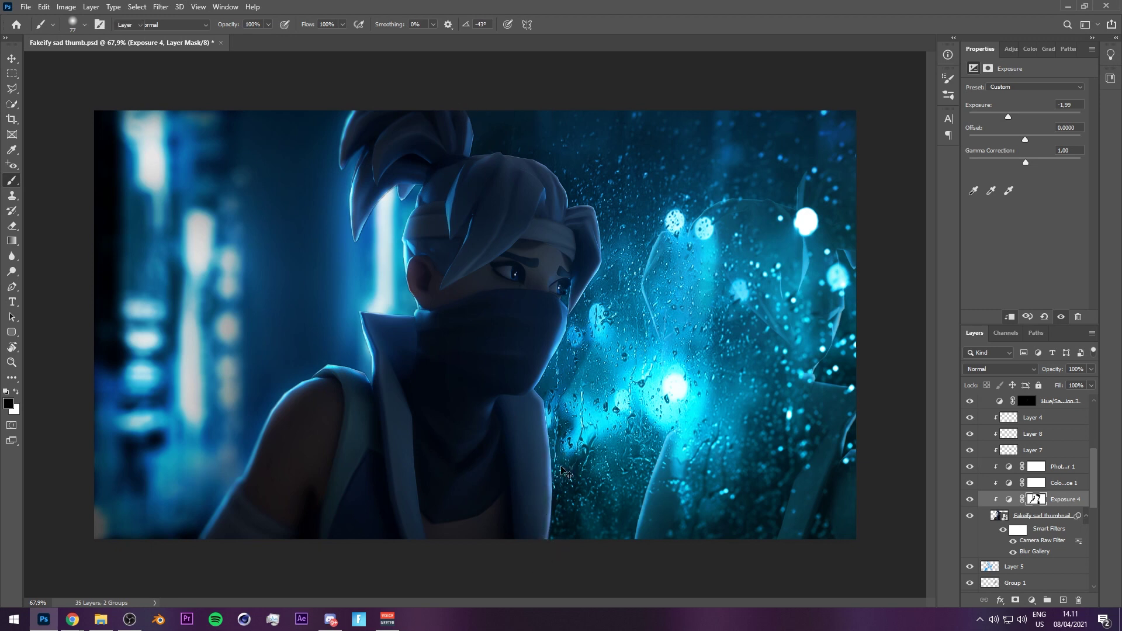
# Ease the masked Exposure adjustment to -1.71 and compare the character with and without it.
pyautogui.press('v')
pyautogui.moveTo(1008, 116); pyautogui.dragTo(1018, 116)
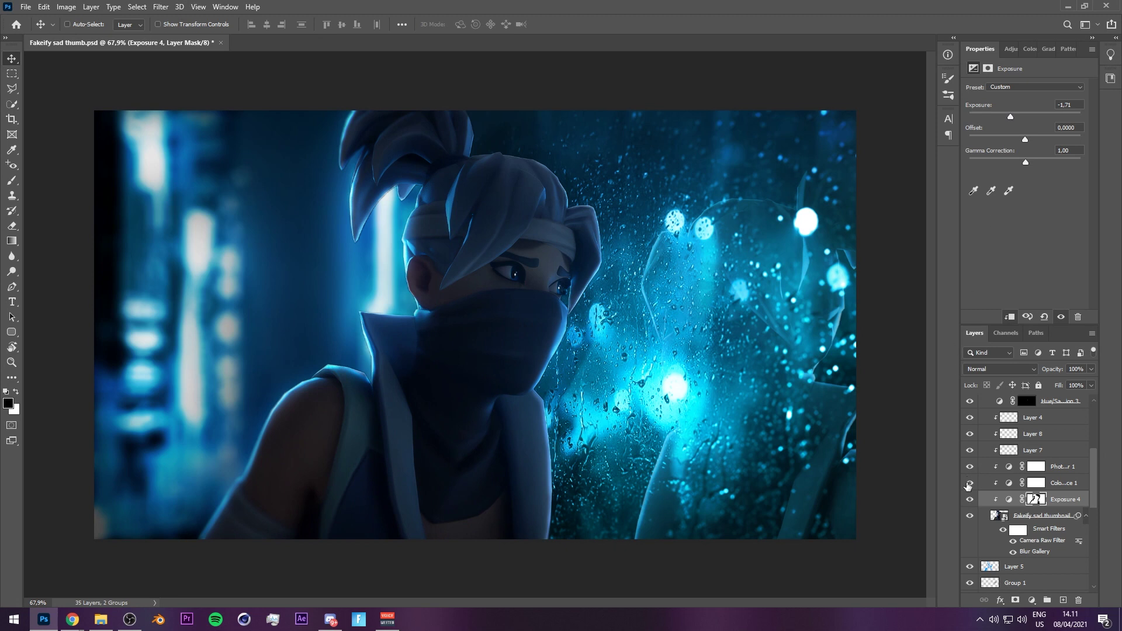
pyautogui.click(970, 499)
pyautogui.click(969, 500)
# Set the Exposure 1 adjustment layer's opacity to 82% and save the document.
pyautogui.scroll(3, 1009, 500)
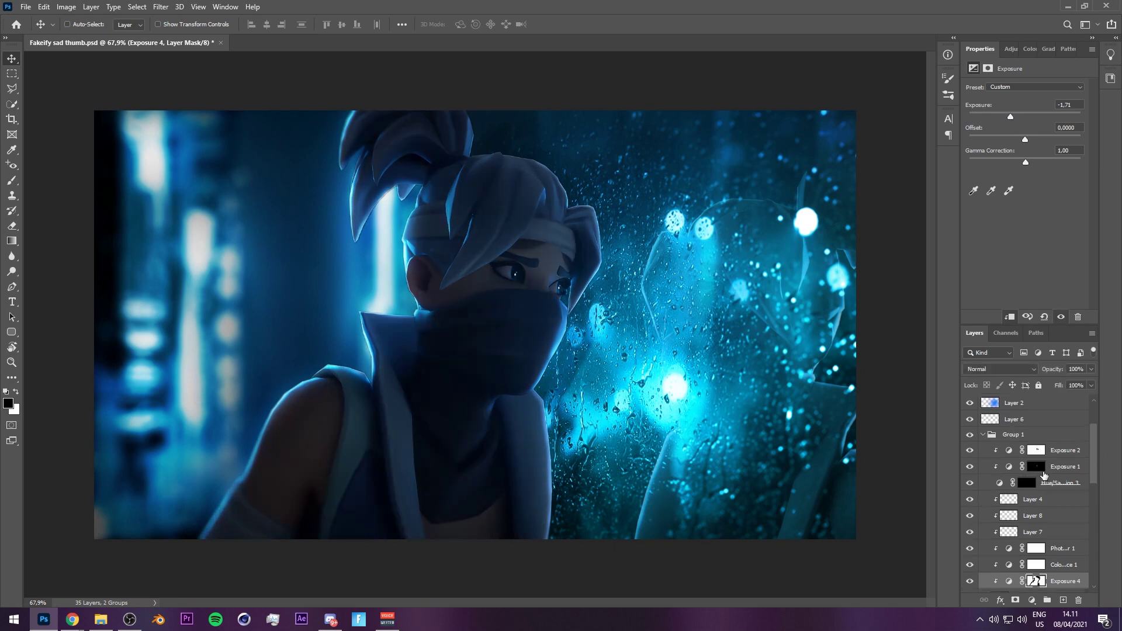
pyautogui.click(1041, 475)
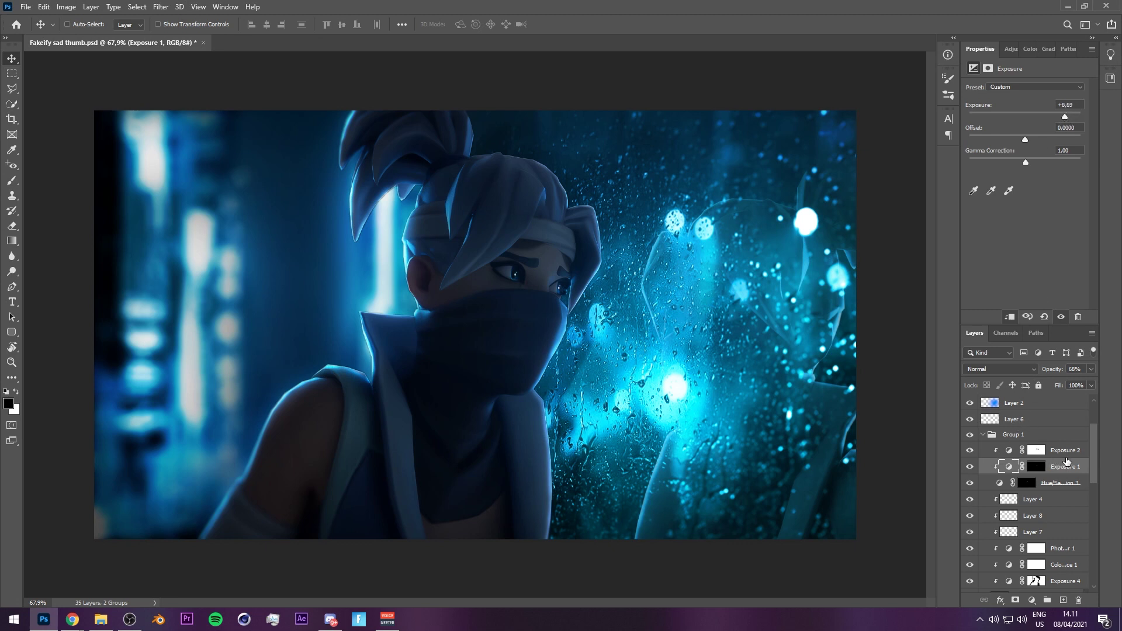
pyautogui.moveTo(1047, 373); pyautogui.dragTo(931, 366)
pyautogui.hotkey('ctrl', 's')
pyautogui.scroll(1, 877, 366)
pyautogui.click(73, 619)
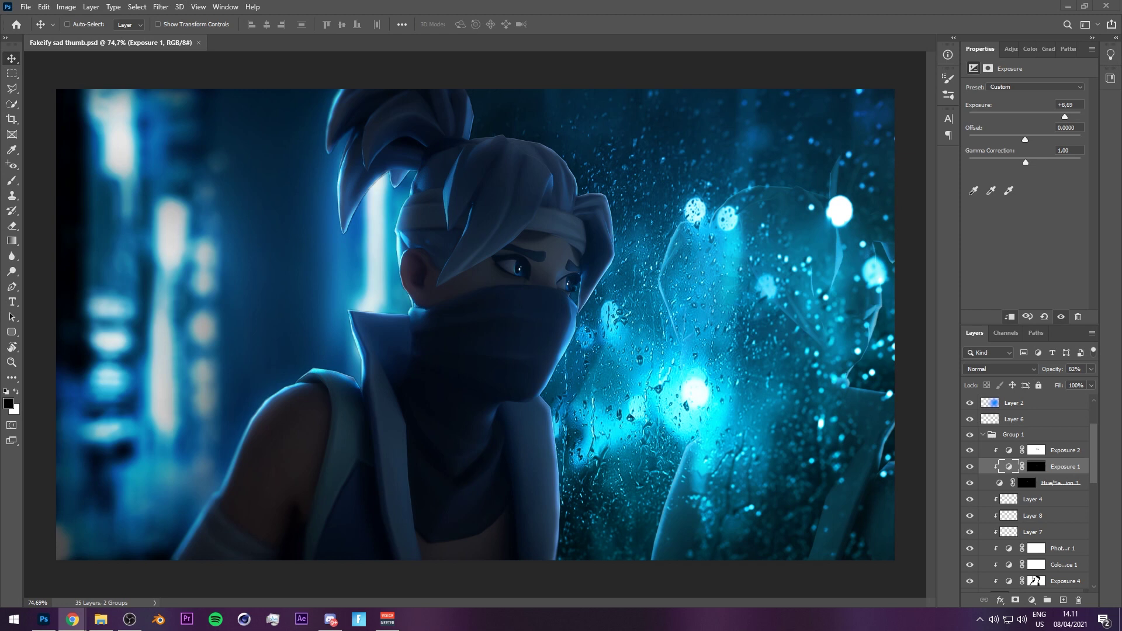
pyautogui.click(194, 394)
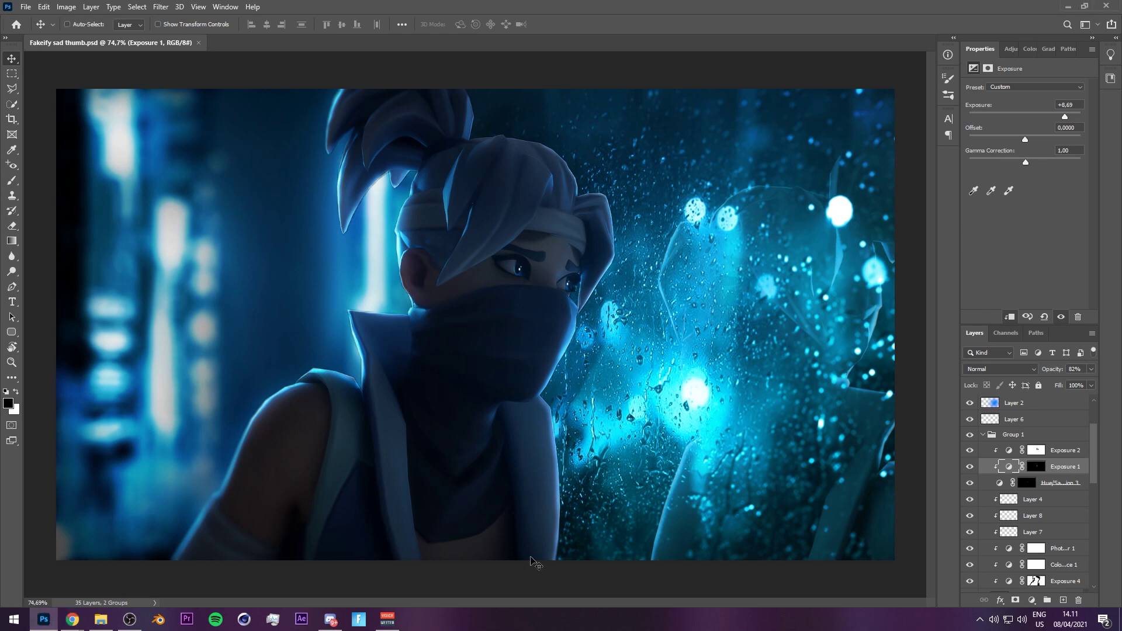
pyautogui.click(1018, 617)
pyautogui.click(1004, 543)
pyautogui.keyDown('alt'); pyautogui.scroll(-1, 111, 554); pyautogui.keyUp('alt')
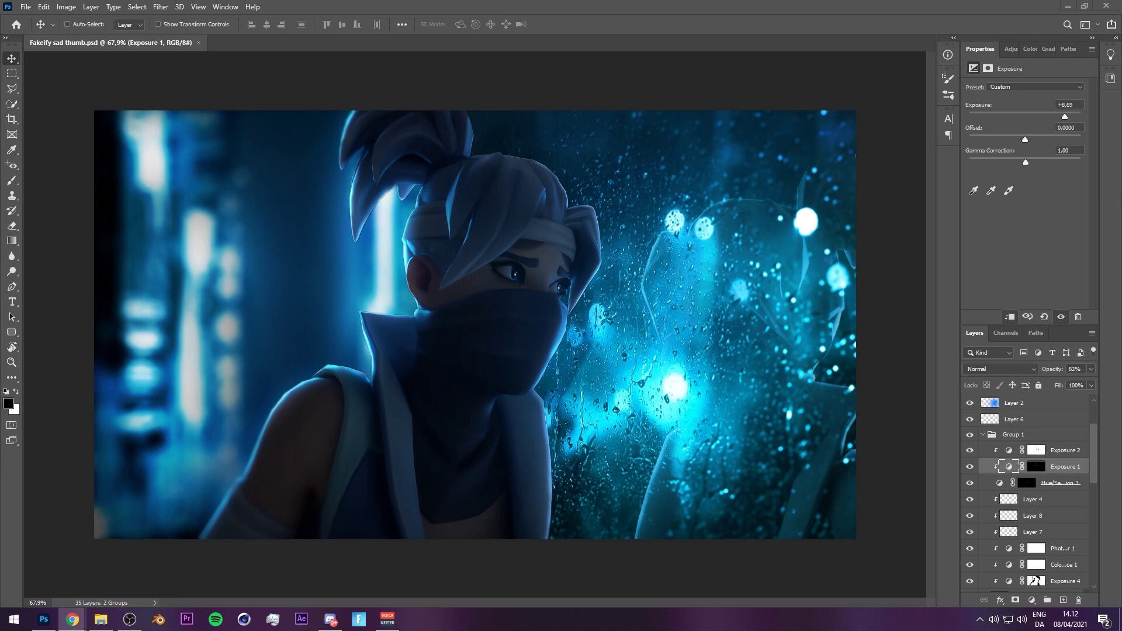
pyautogui.scroll(1, 392, 433)
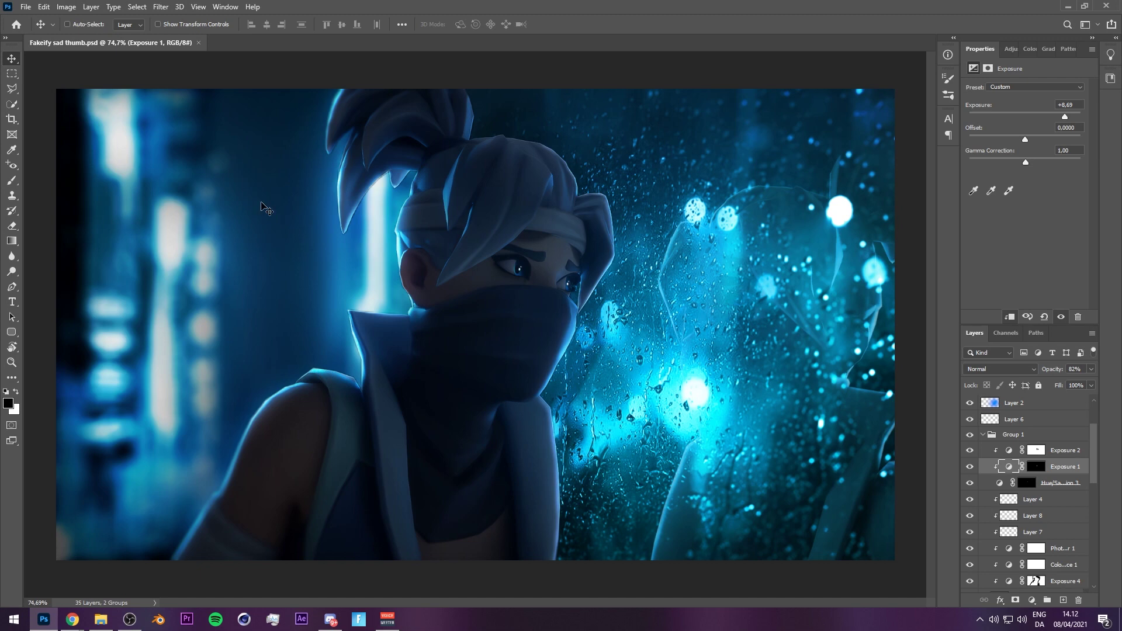
# Open Delay X femsi.psd from the recent files and hide its Hide, Read! and Credit layers.
pyautogui.click(17, 25)
pyautogui.press('Escape')
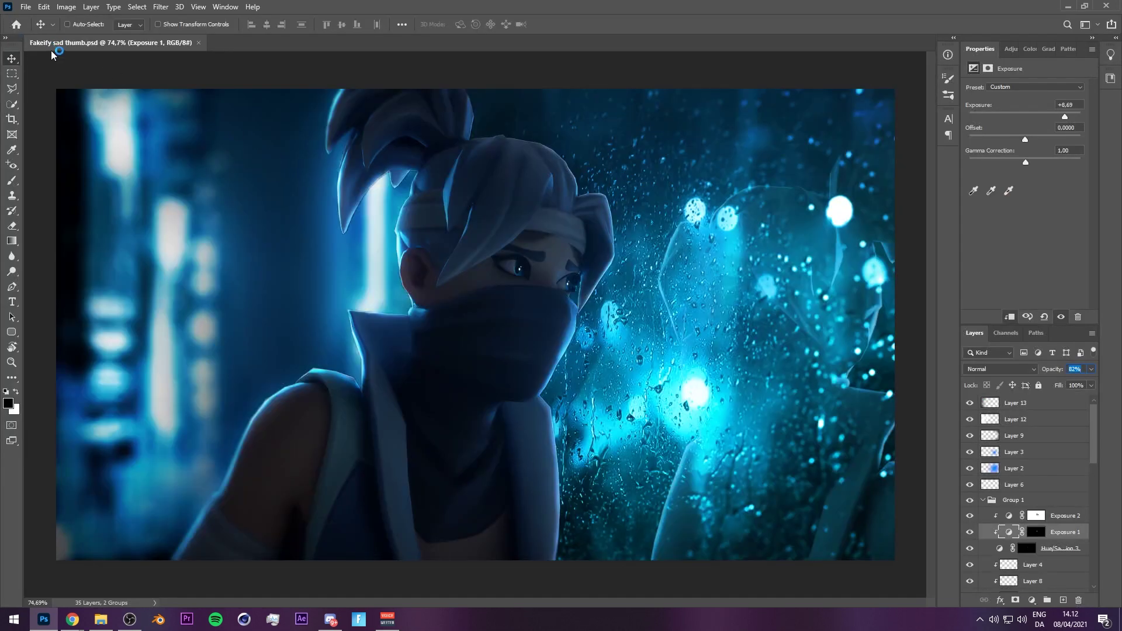
pyautogui.click(17, 24)
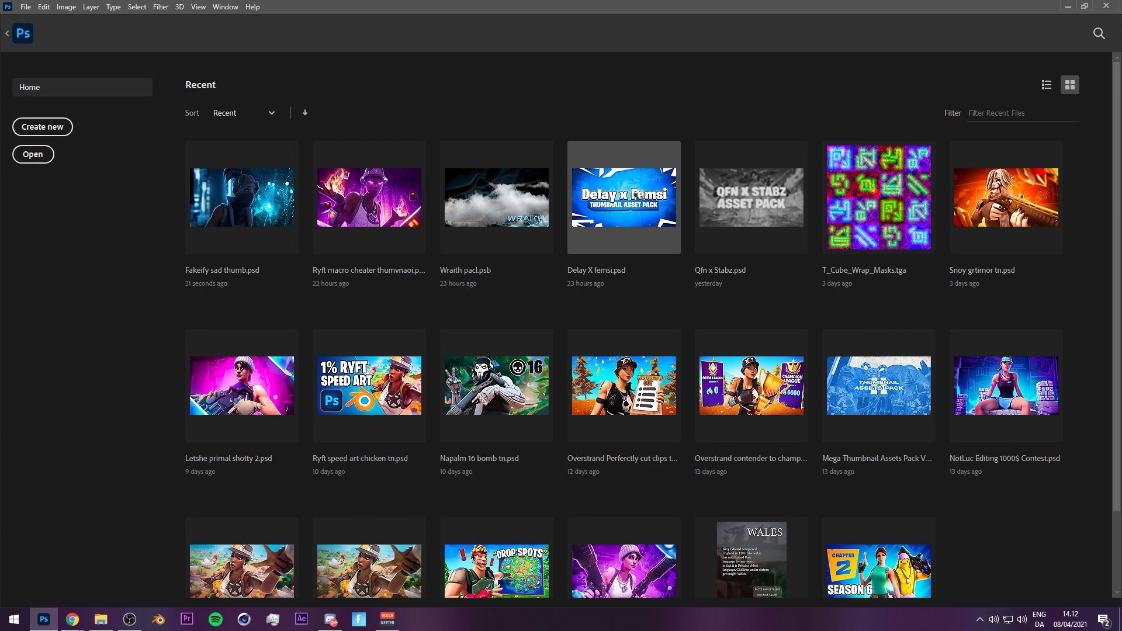
pyautogui.click(637, 193)
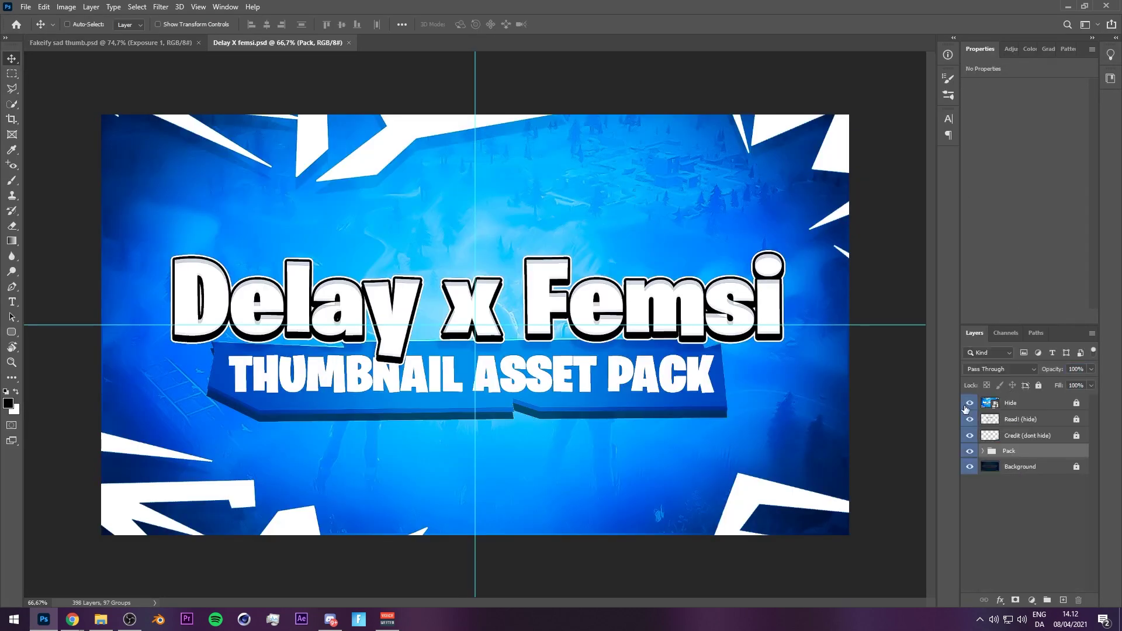
pyautogui.click(970, 403)
pyautogui.click(971, 435)
pyautogui.click(970, 419)
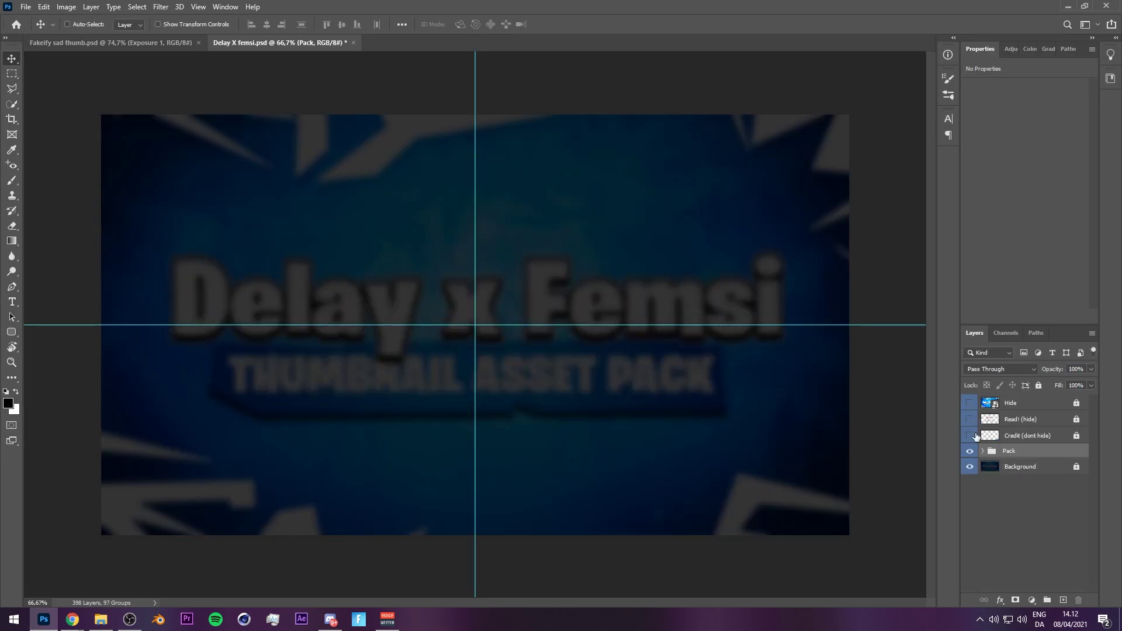
# Expand the Pack and Particles groups and select the lowest Particles layer with the orange sparks.
pyautogui.click(982, 451)
pyautogui.scroll(-1, 989, 453)
pyautogui.scroll(-2, 988, 452)
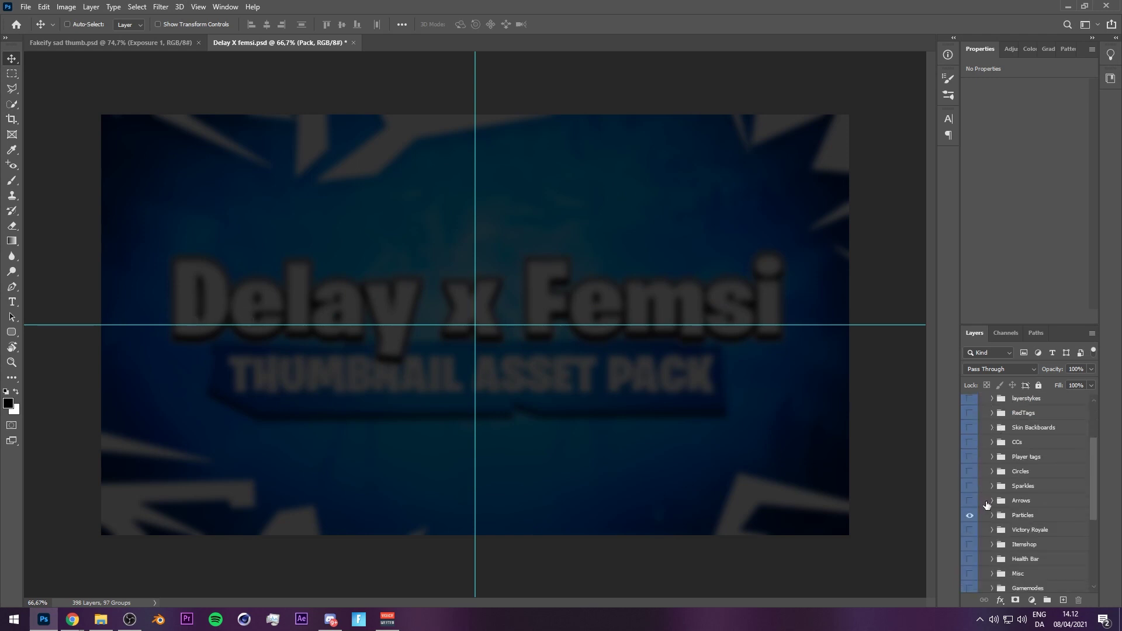
pyautogui.click(992, 515)
pyautogui.click(971, 498)
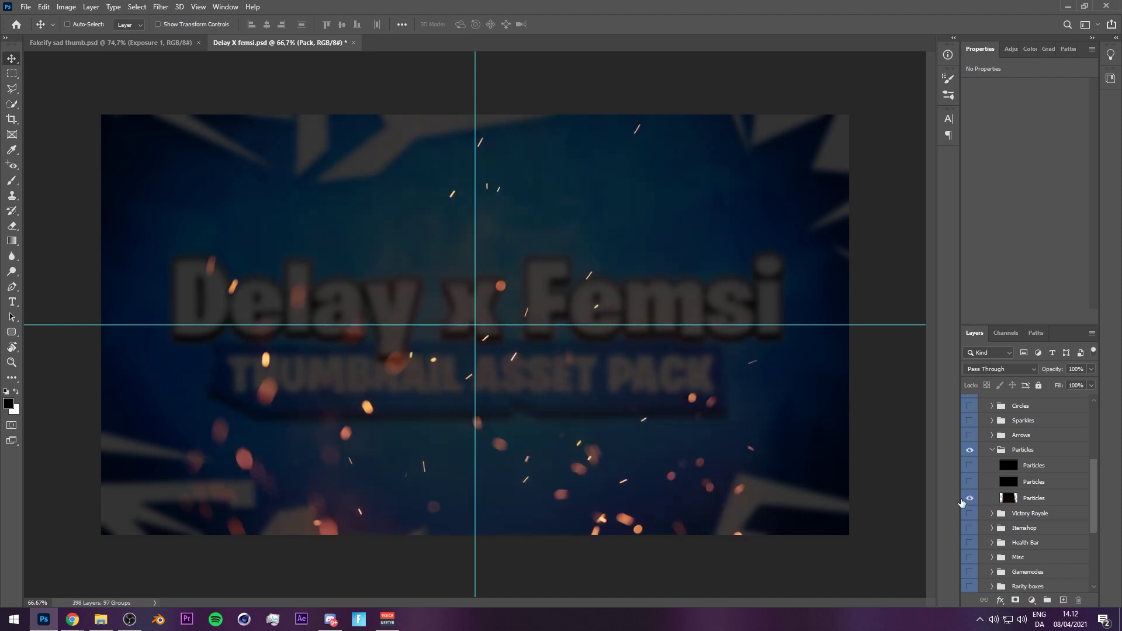
pyautogui.click(1032, 502)
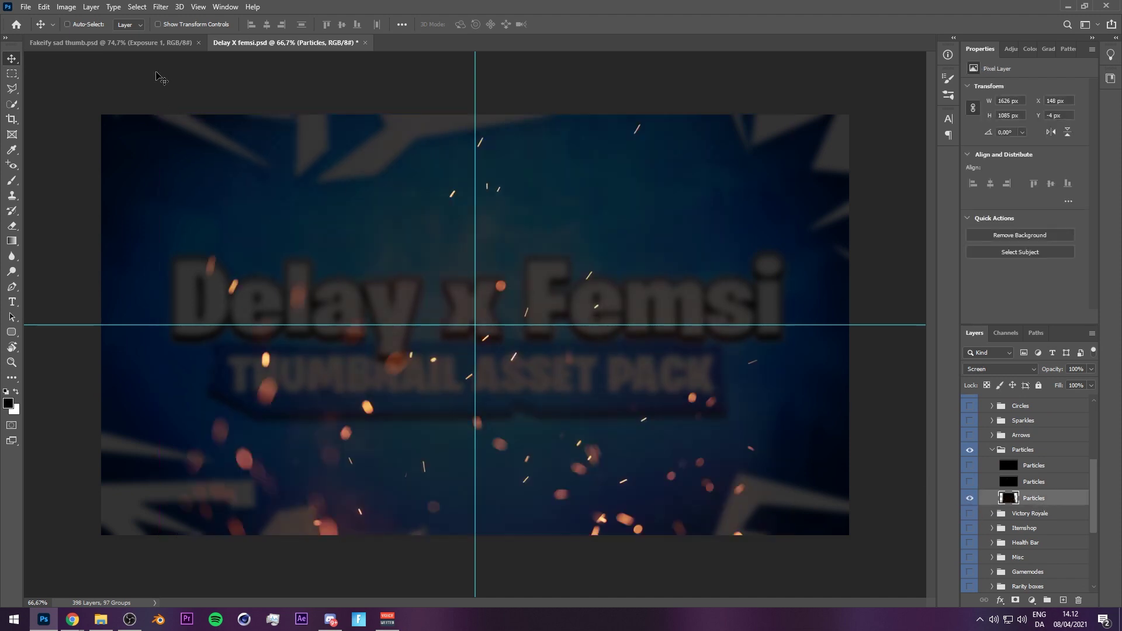
# Paste the copied Particles layer into Fakeify sad thumb.psd above Layer 13.
pyautogui.click(157, 43)
pyautogui.scroll(4, 988, 440)
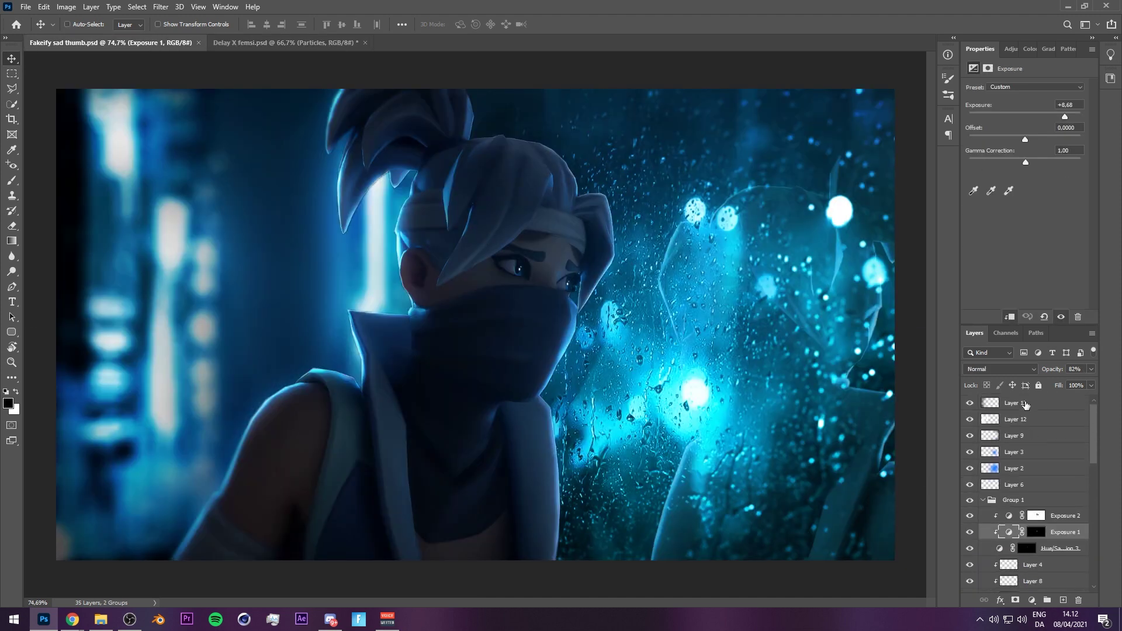
pyautogui.click(1025, 403)
pyautogui.hotkey('ctrl', 'v')
# Enlarge the Particles layer to about 3863 x 2773 px and position it so a few large sparks surround the character.
pyautogui.scroll(-3, 762, 398)
pyautogui.hotkey('ctrl', 't')
pyautogui.moveTo(474, 192); pyautogui.dragTo(493, 66)
pyautogui.moveTo(870, 235); pyautogui.dragTo(893, 263)
pyautogui.moveTo(731, 254); pyautogui.dragTo(771, 368)
pyautogui.moveTo(533, 180); pyautogui.dragTo(654, 88)
pyautogui.moveTo(666, 83); pyautogui.dragTo(621, 75)
pyautogui.moveTo(622, 162)
pyautogui.mouseDown()
pyautogui.moveTo(647, 202)
pyautogui.moveTo(616, 133)
pyautogui.moveTo(496, 202)
pyautogui.moveTo(684, 216)
pyautogui.moveTo(697, 202)
pyautogui.moveTo(714, 218)
pyautogui.moveTo(727, 213)
pyautogui.mouseUp()
pyautogui.press('Return')
pyautogui.press('e')
pyautogui.hotkey('ctrl', '+')
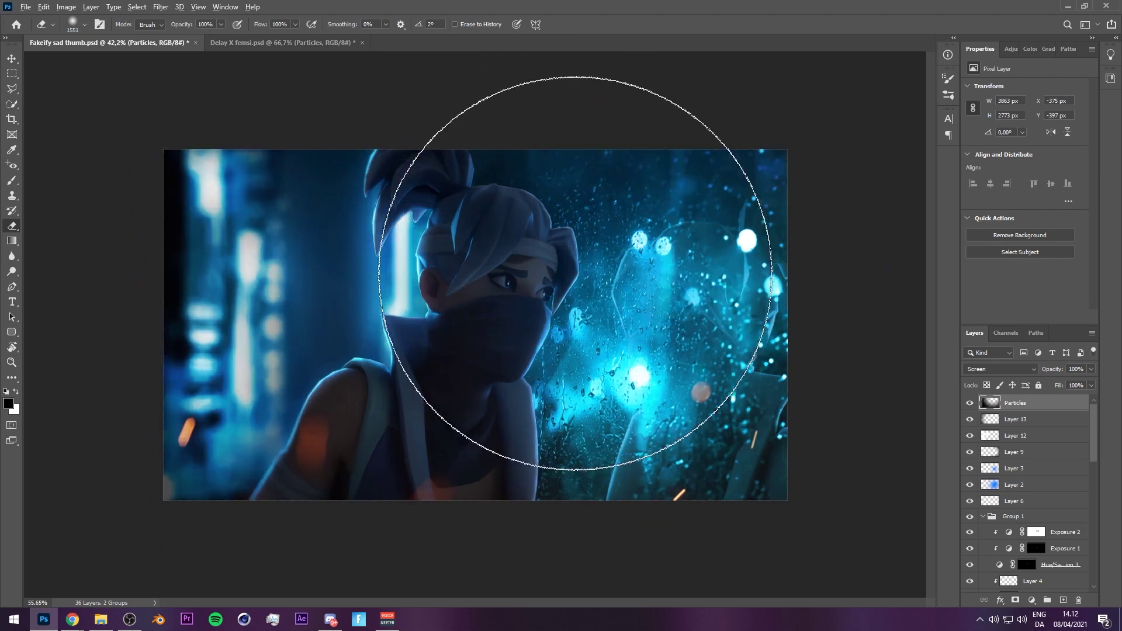
pyautogui.hotkey('ctrl', '+')
pyautogui.press('v')
# Shift the orange particles to blue with Hue/Saturation and save the document.
pyautogui.hotkey('ctrl', 'u')
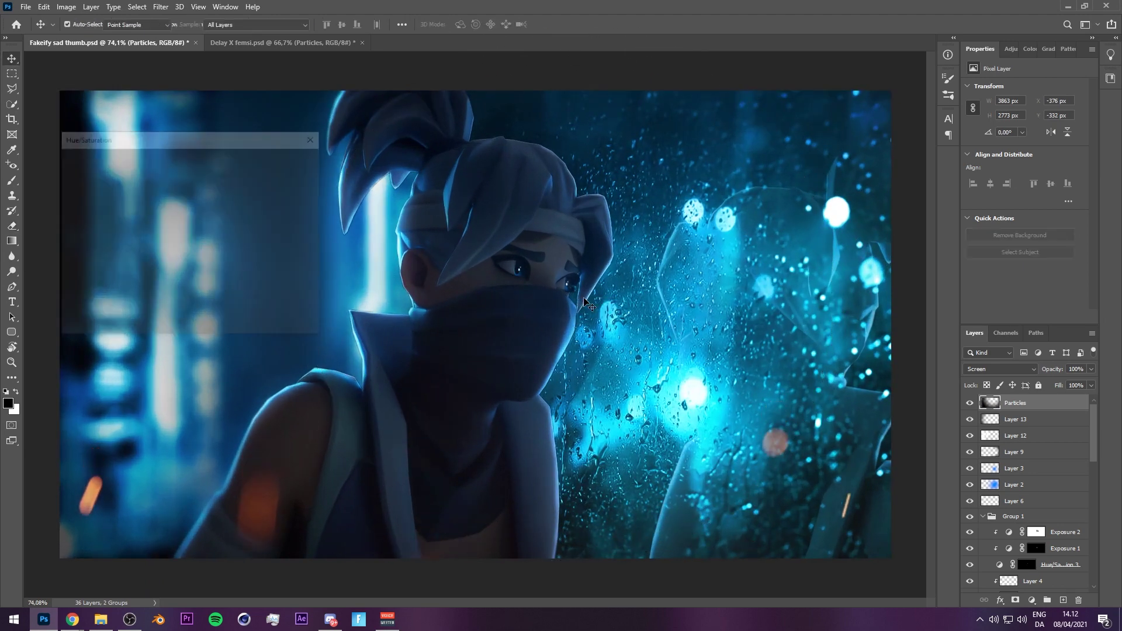
pyautogui.click(279, 286)
pyautogui.moveTo(236, 140); pyautogui.dragTo(796, 39)
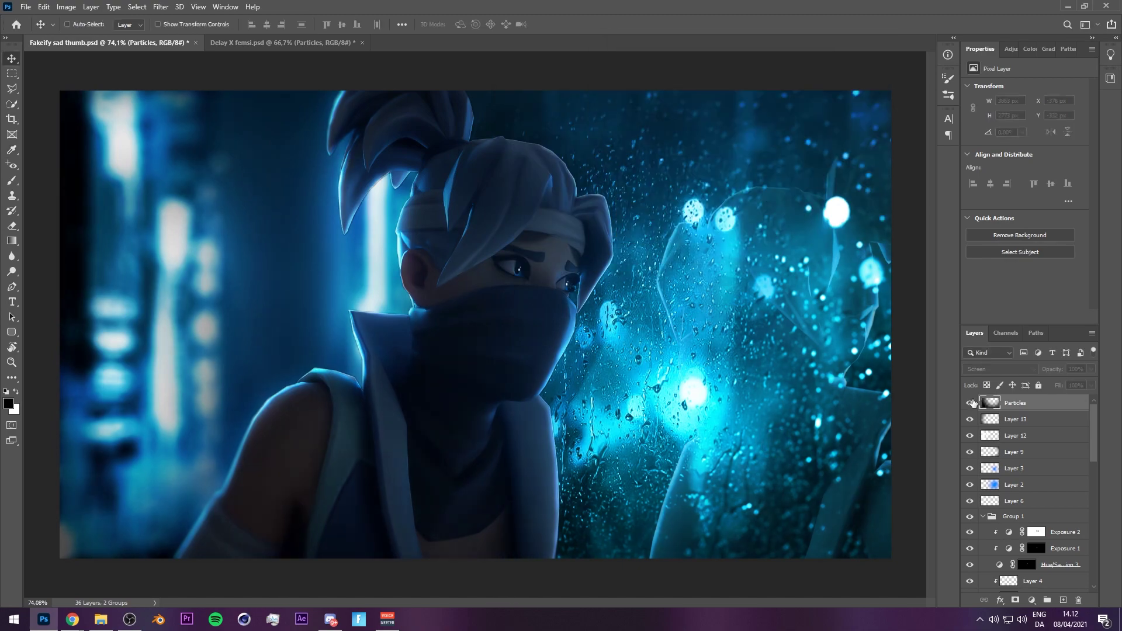
pyautogui.press('e')
pyautogui.scroll(-2, 776, 376)
pyautogui.hotkey('ctrl', 's')
pyautogui.press('r')
pyautogui.moveTo(702, 342); pyautogui.dragTo(622, 328)
pyautogui.scroll(-1, 622, 326)
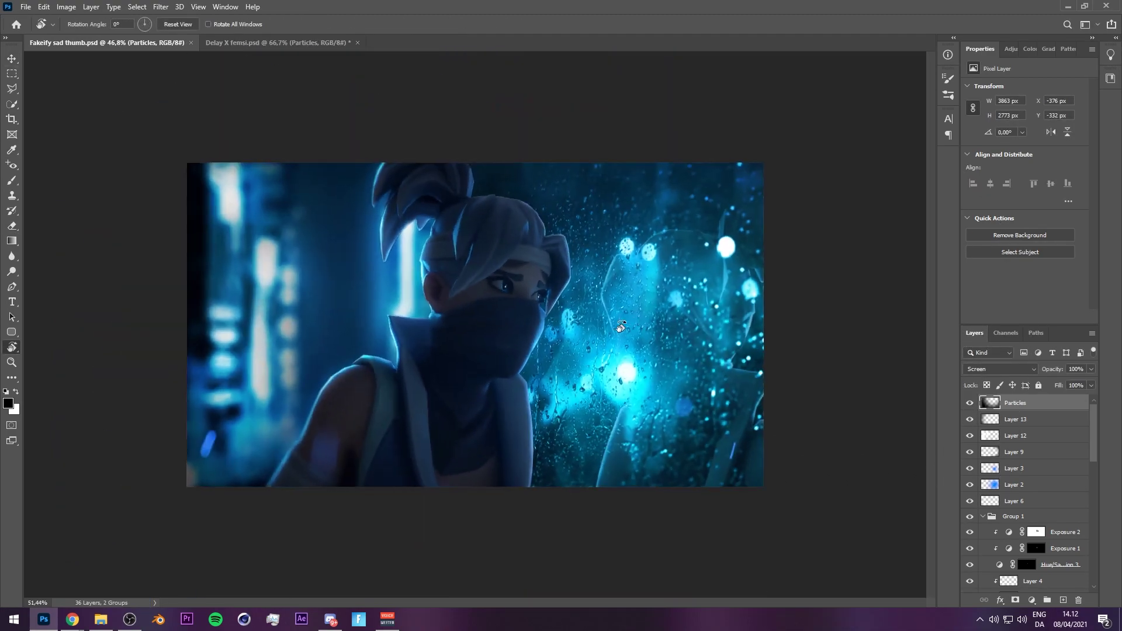
pyautogui.scroll(2, 622, 326)
pyautogui.press('v')
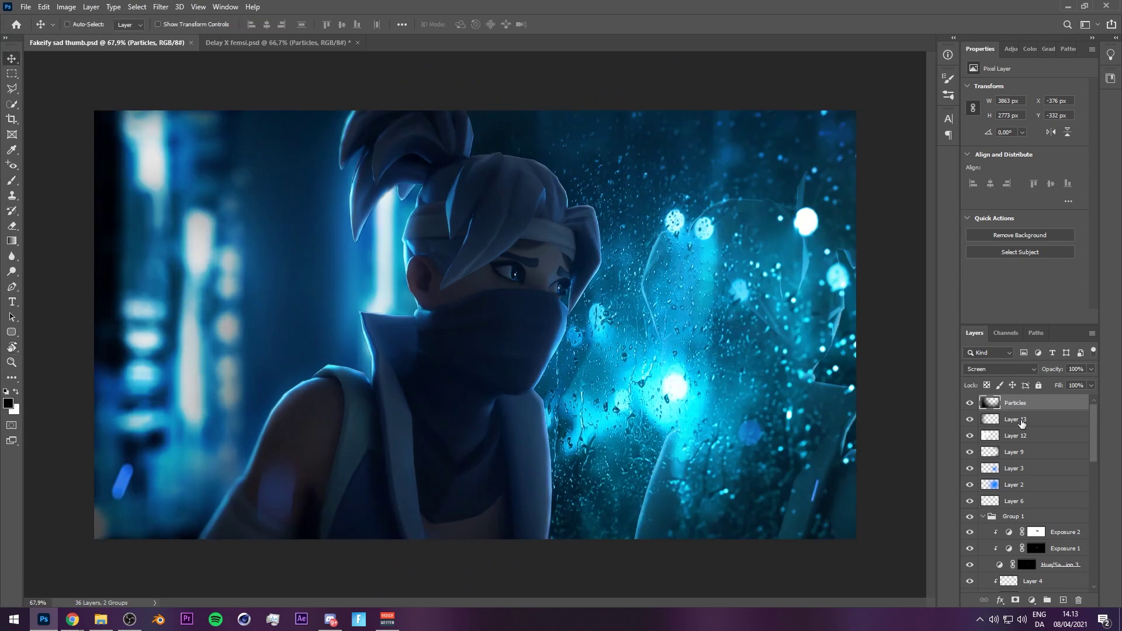
# Group all layers from Particles down to Layer 0 and stamp the visible image into a new layer above the group.
pyautogui.scroll(-10, 1022, 421)
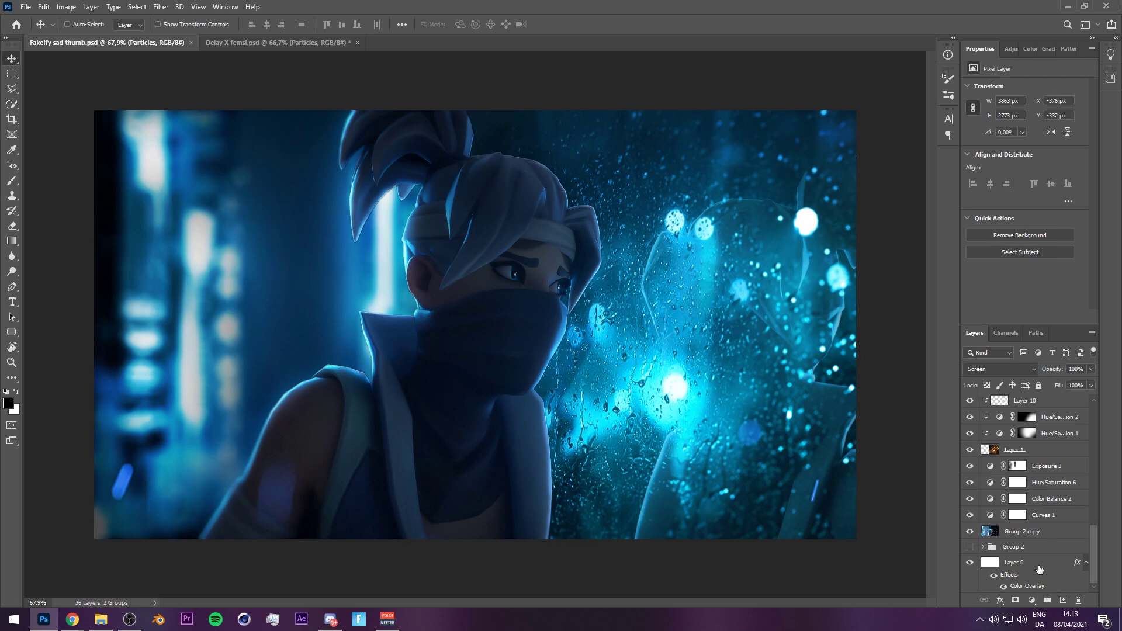
pyautogui.keyDown('shift'); pyautogui.click(1038, 565); pyautogui.keyUp('shift')
pyautogui.hotkey('ctrl', 'g')
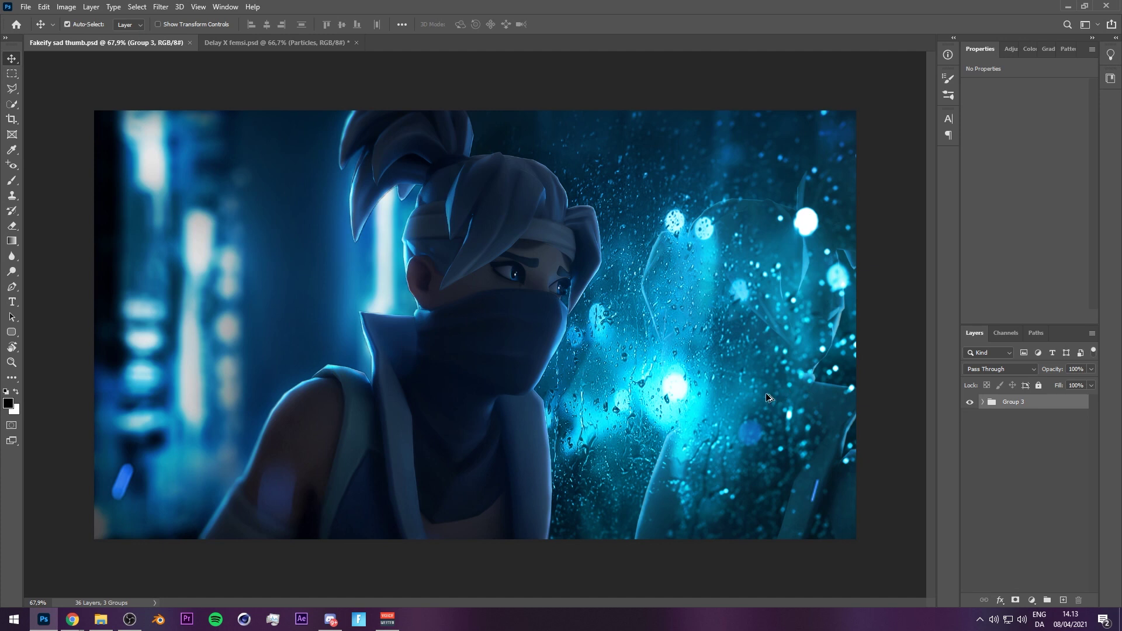
pyautogui.hotkey('ctrl', 'shift', 'alt', 'e')
pyautogui.hotkey('ctrl', 's')
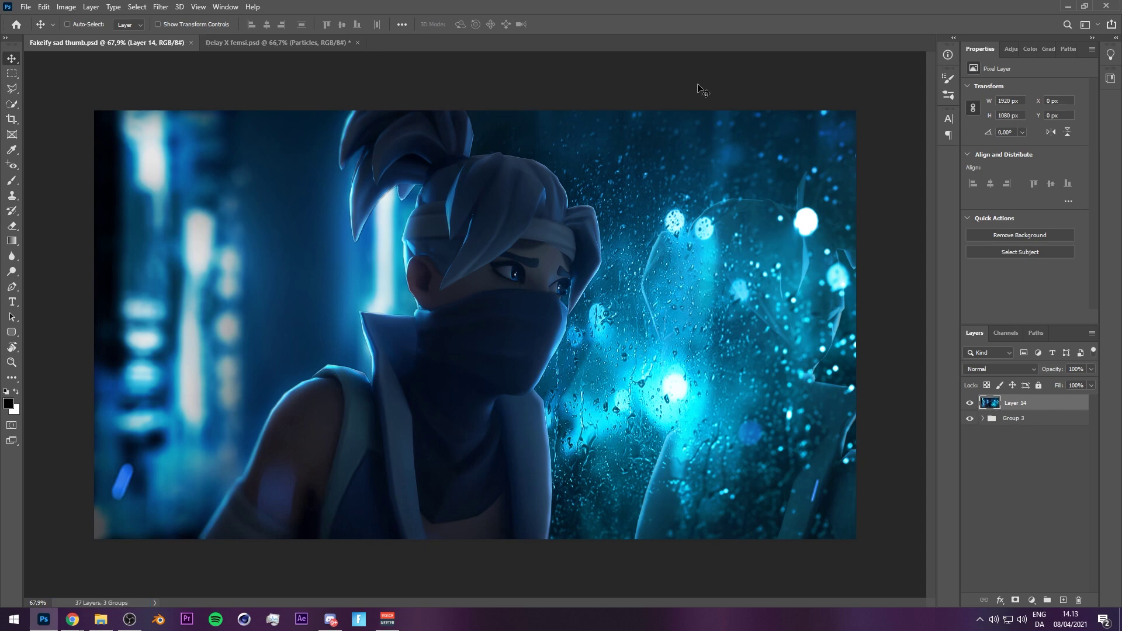
# Convert the merged Layer 14 to a smart object and save the document.
pyautogui.rightClick(1029, 404)
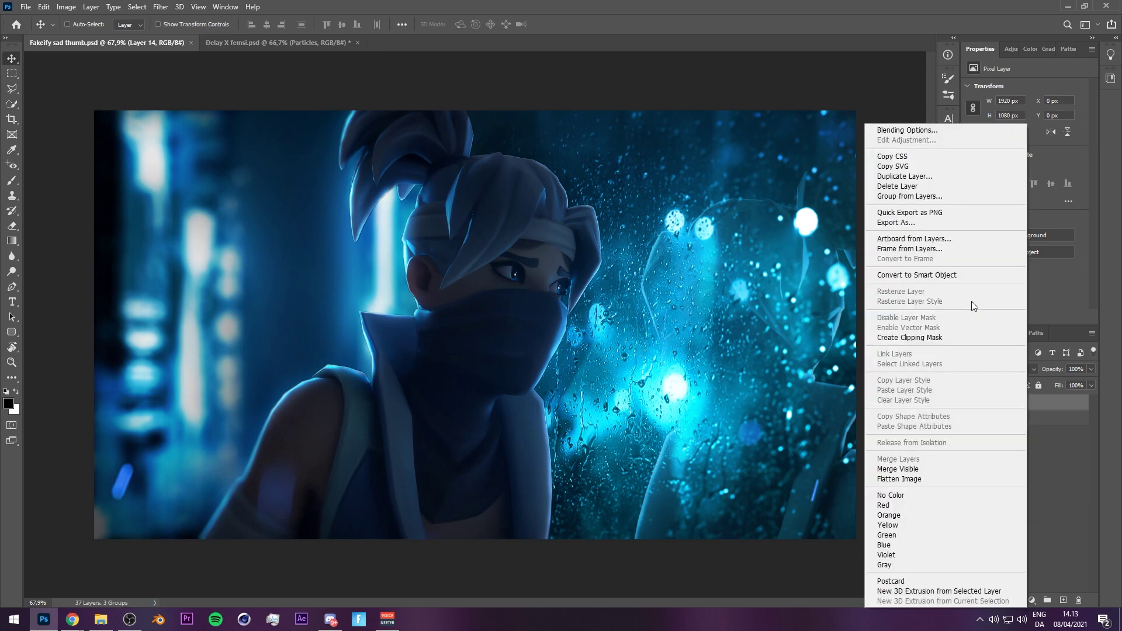
pyautogui.click(966, 275)
pyautogui.hotkey('ctrl', 's')
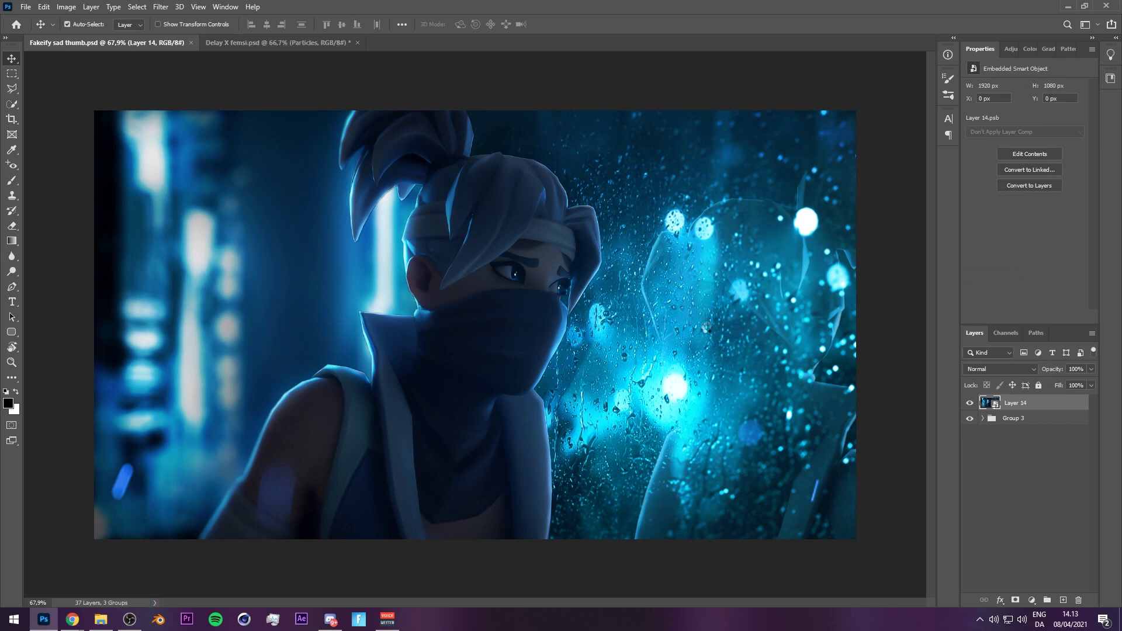
# Open the Camera Raw Filter on Layer 14 and adjust temperature, tint, exposure, contrast, highlights, shadows, blacks, clarity, dehaze and vibrance.
pyautogui.hotkey('ctrl', 'shift', 'a')
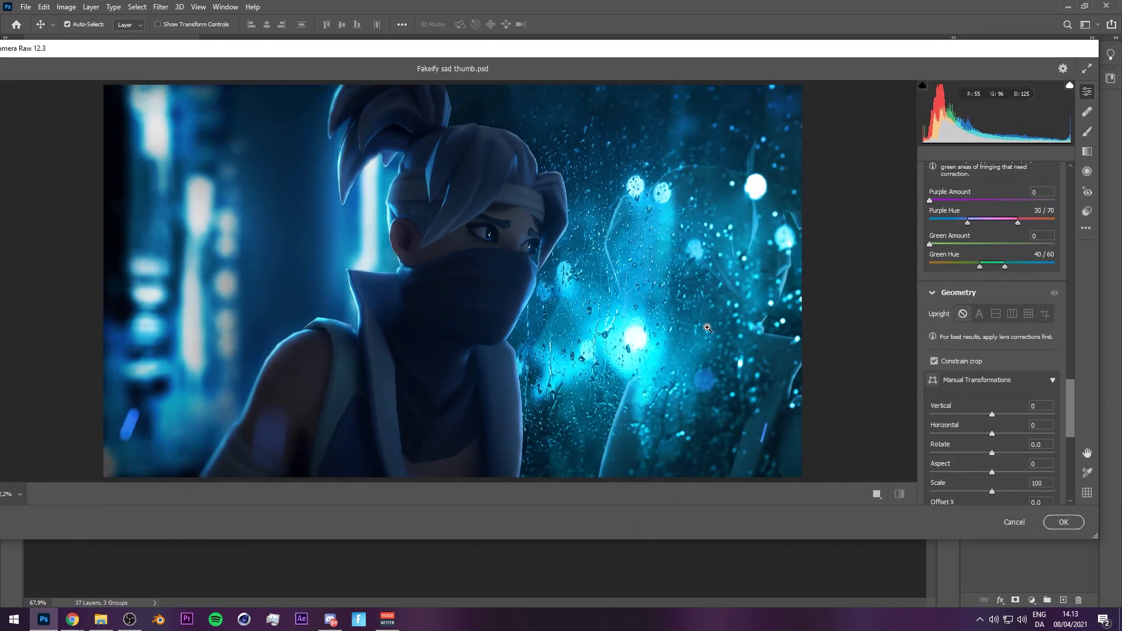
pyautogui.scroll(15, 989, 351)
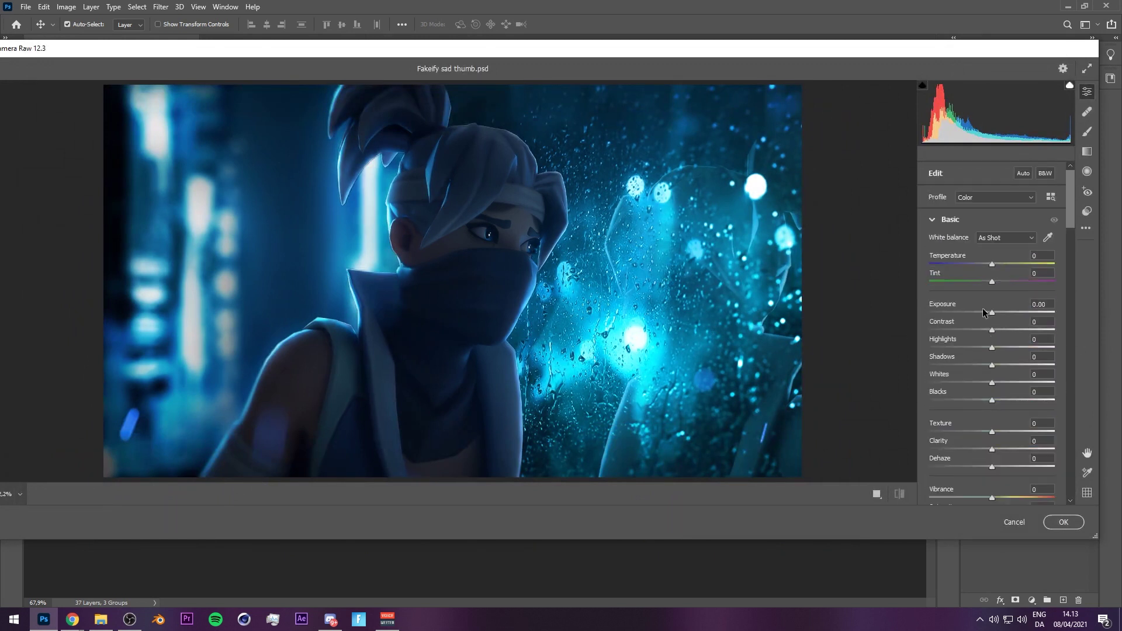
pyautogui.moveTo(992, 264); pyautogui.dragTo(989, 264)
pyautogui.moveTo(992, 282); pyautogui.dragTo(1011, 284)
pyautogui.moveTo(992, 313); pyautogui.dragTo(994, 348)
pyautogui.moveTo(992, 365); pyautogui.dragTo(993, 383)
pyautogui.moveTo(992, 400); pyautogui.dragTo(994, 432)
pyautogui.moveTo(992, 449)
pyautogui.mouseDown()
pyautogui.moveTo(1007, 449)
pyautogui.moveTo(996, 466)
pyautogui.mouseUp()
pyautogui.moveTo(992, 498); pyautogui.dragTo(1004, 488)
# Set the tone curve to Highlights +9, Lights +10, Darks +6 and Shadows -3.
pyautogui.scroll(-1, 994, 491)
pyautogui.scroll(-10, 1004, 430)
pyautogui.moveTo(991, 341); pyautogui.dragTo(998, 358)
pyautogui.moveTo(992, 376); pyautogui.dragTo(964, 409)
# Add sharpening and noise reduction with Color Noise Reduction at 58, and shift individual hues in the HSL Color Mixer.
pyautogui.scroll(-2, 989, 394)
pyautogui.moveTo(930, 387); pyautogui.dragTo(1010, 387)
pyautogui.moveTo(965, 408); pyautogui.dragTo(985, 387)
pyautogui.moveTo(930, 430); pyautogui.dragTo(994, 401)
pyautogui.scroll(-5, 1002, 431)
pyautogui.moveTo(992, 419); pyautogui.dragTo(972, 436)
pyautogui.moveTo(992, 471); pyautogui.dragTo(988, 471)
# Fine-tune the earlier tonal adjustments, and set Noise Reduction to 7 and Sharpening to 20.
pyautogui.scroll(15, 957, 295)
pyautogui.moveTo(1002, 309); pyautogui.dragTo(1003, 309)
pyautogui.moveTo(994, 291)
pyautogui.mouseDown()
pyautogui.moveTo(1052, 291)
pyautogui.moveTo(1004, 291)
pyautogui.mouseUp()
pyautogui.scroll(-5, 1014, 305)
pyautogui.moveTo(959, 381)
pyautogui.mouseDown()
pyautogui.moveTo(971, 383)
pyautogui.moveTo(937, 381)
pyautogui.mouseUp()
pyautogui.moveTo(984, 359); pyautogui.dragTo(947, 373)
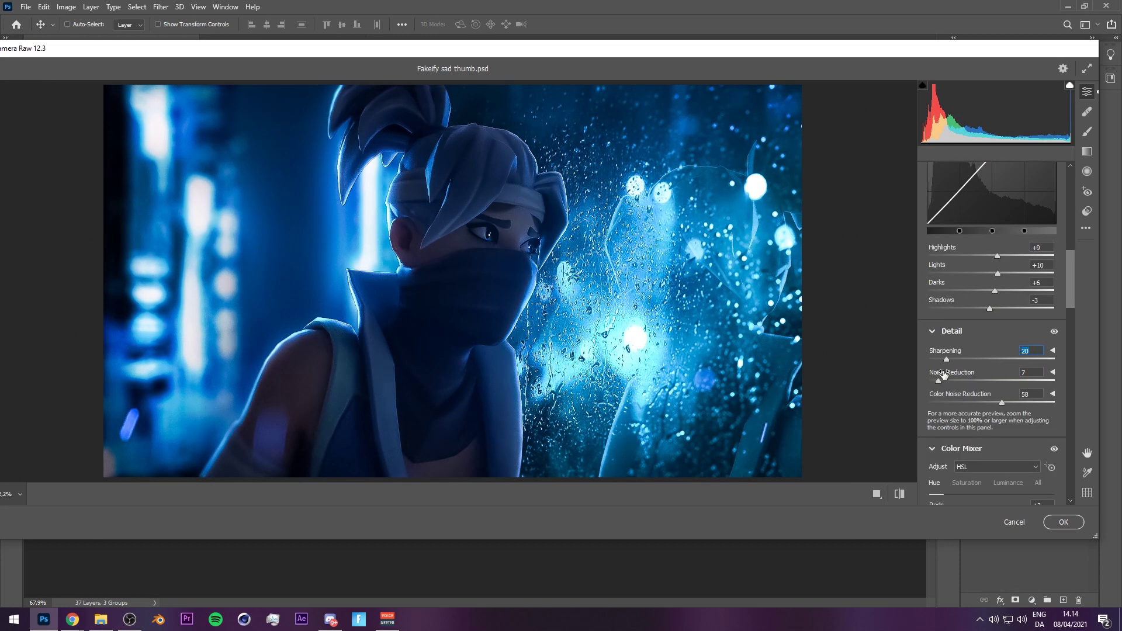
# Tint the highlights with saturation 1 and the shadows with hue 296 and saturation 4.
pyautogui.scroll(-7, 972, 382)
pyautogui.click(1002, 249)
pyautogui.moveTo(929, 267); pyautogui.dragTo(931, 267)
pyautogui.moveTo(929, 336)
pyautogui.mouseDown()
pyautogui.moveTo(996, 335)
pyautogui.moveTo(931, 354)
pyautogui.mouseUp()
pyautogui.moveTo(996, 335); pyautogui.dragTo(1032, 335)
pyautogui.moveTo(930, 354); pyautogui.dragTo(935, 353)
pyautogui.click(1064, 522)
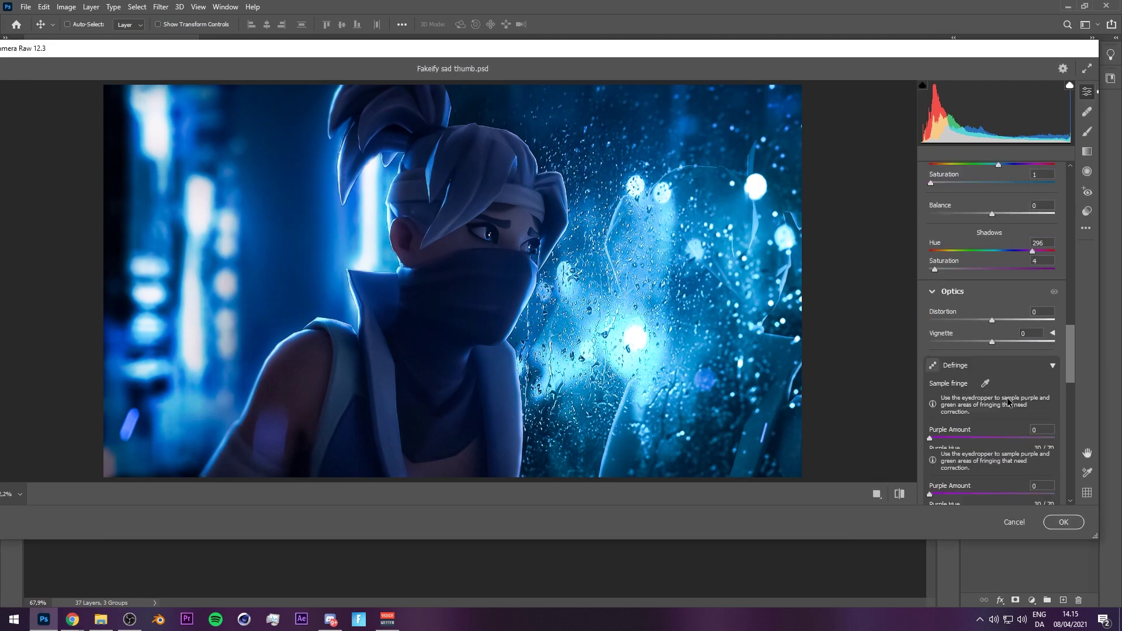
# Make the last slider adjustment below the Geometry settings, apply the Camera Raw Filter to Layer 14 and save the document.
pyautogui.scroll(-10, 983, 420)
pyautogui.moveTo(986, 421); pyautogui.dragTo(998, 419)
pyautogui.click(1065, 526)
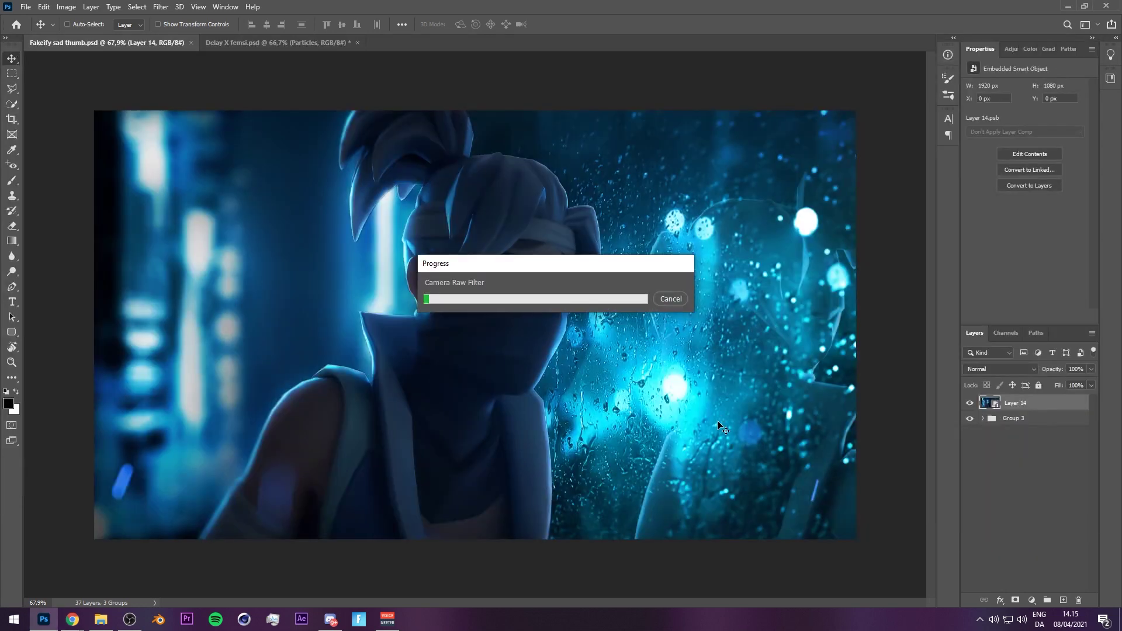
pyautogui.scroll(-3, 715, 398)
pyautogui.hotkey('ctrl', 's')
pyautogui.scroll(2, 713, 409)
pyautogui.scroll(1, 710, 409)
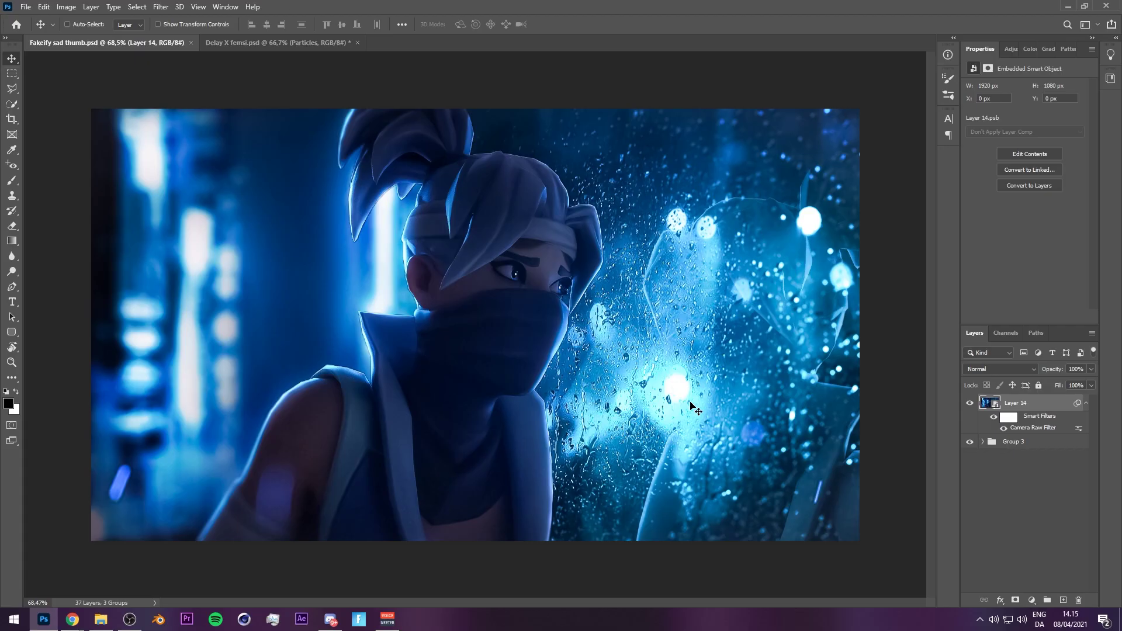
# Duplicate Layer 14 and apply the Camera Raw Filter's Matte preset to the copy.
pyautogui.click(161, 6)
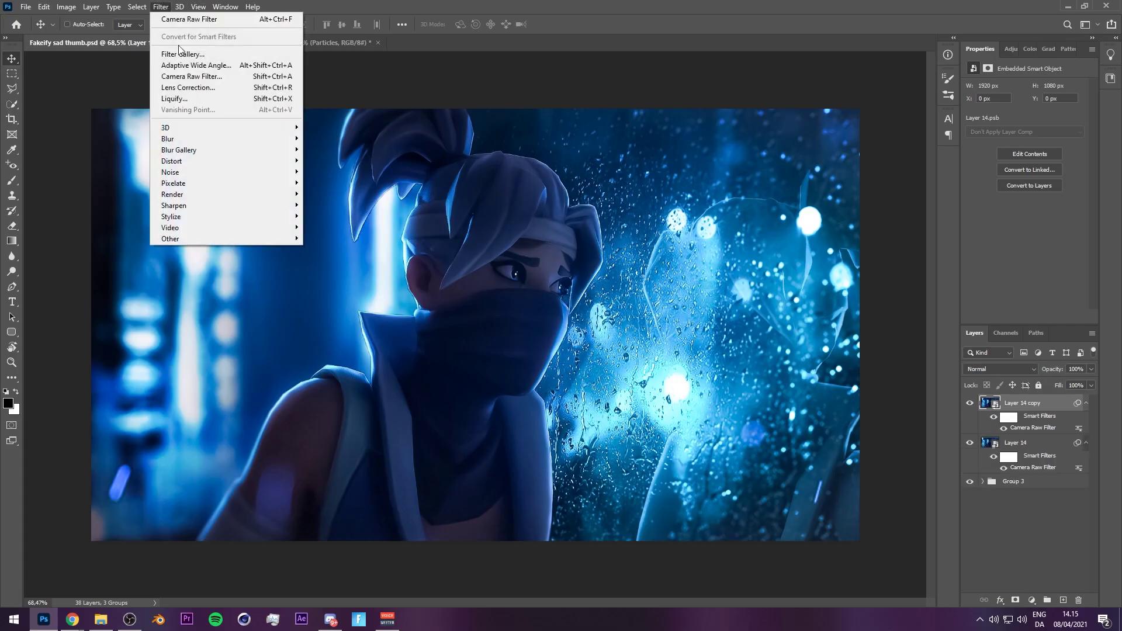
pyautogui.click(197, 79)
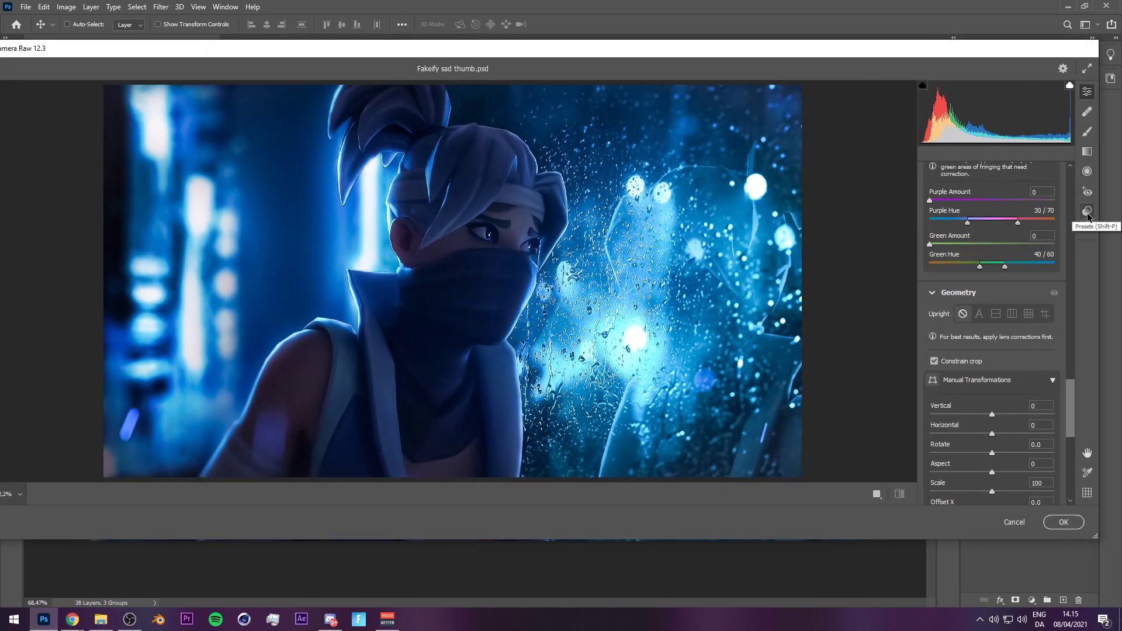
pyautogui.click(1086, 214)
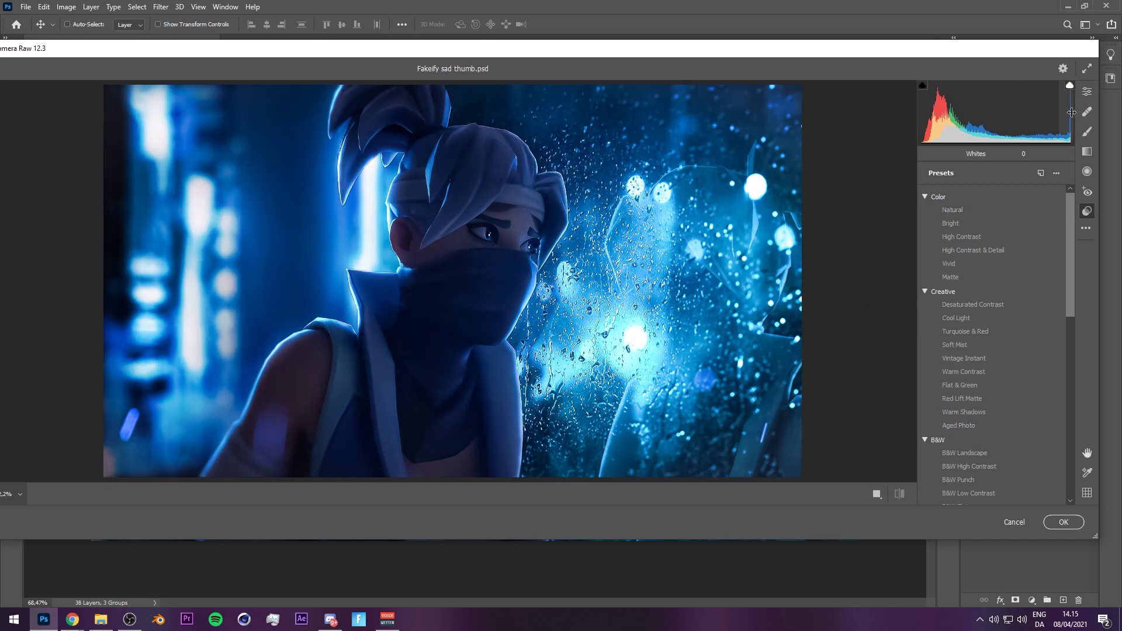
pyautogui.click(990, 278)
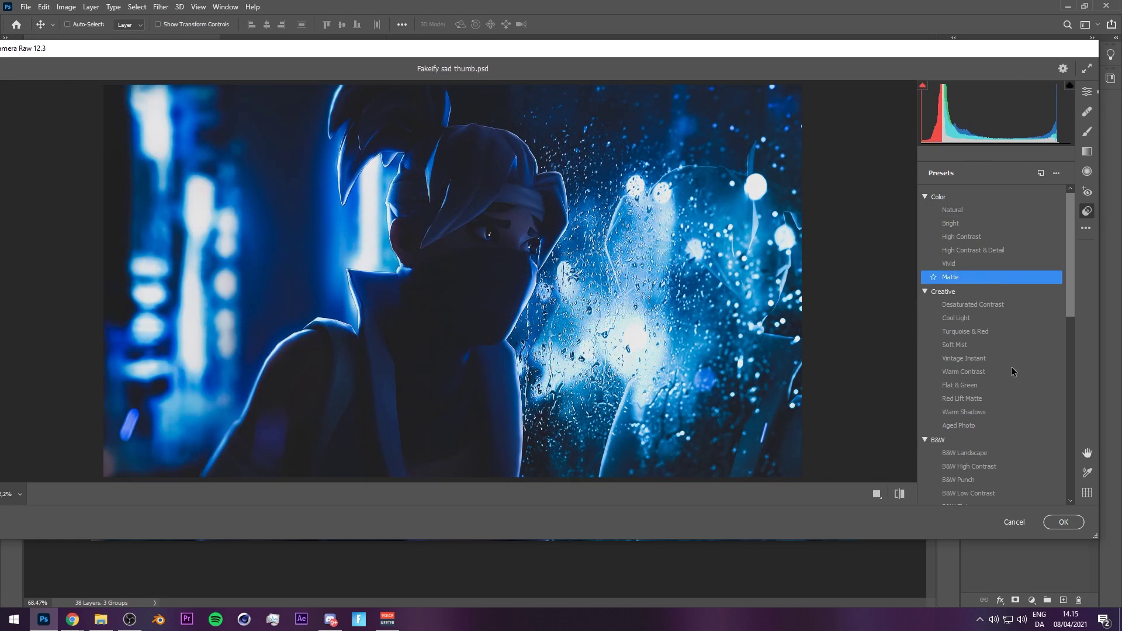
pyautogui.click(1054, 522)
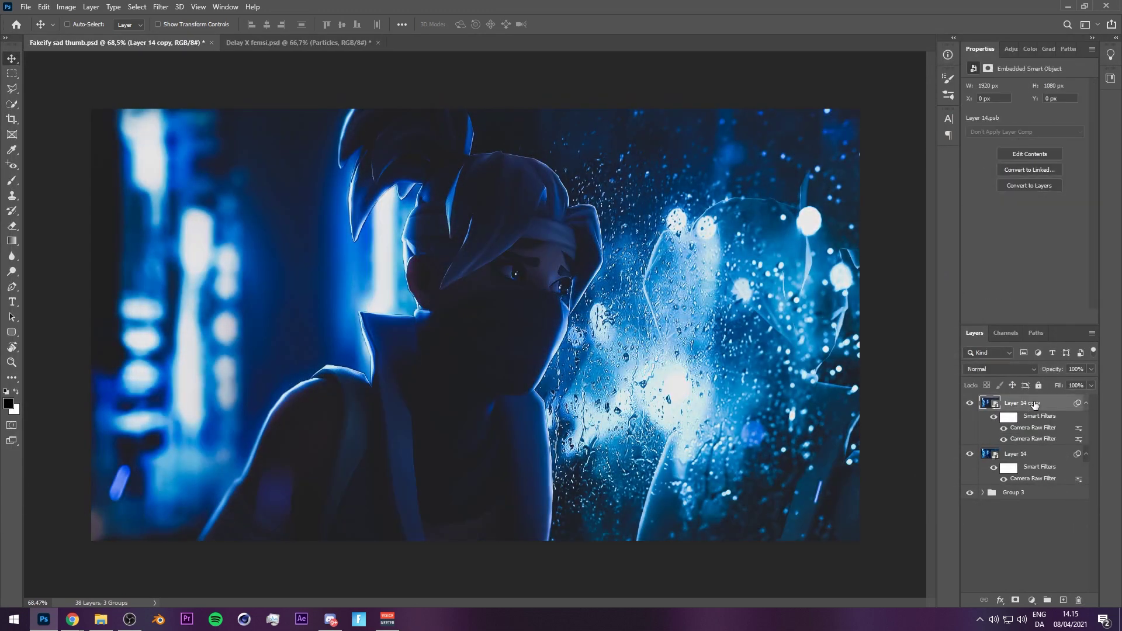
# Set Layer 14 copy's opacity to 28% and toggle its visibility to compare the image with and without it.
pyautogui.moveTo(1053, 374); pyautogui.dragTo(1052, 374)
pyautogui.click(970, 403)
pyautogui.click(969, 404)
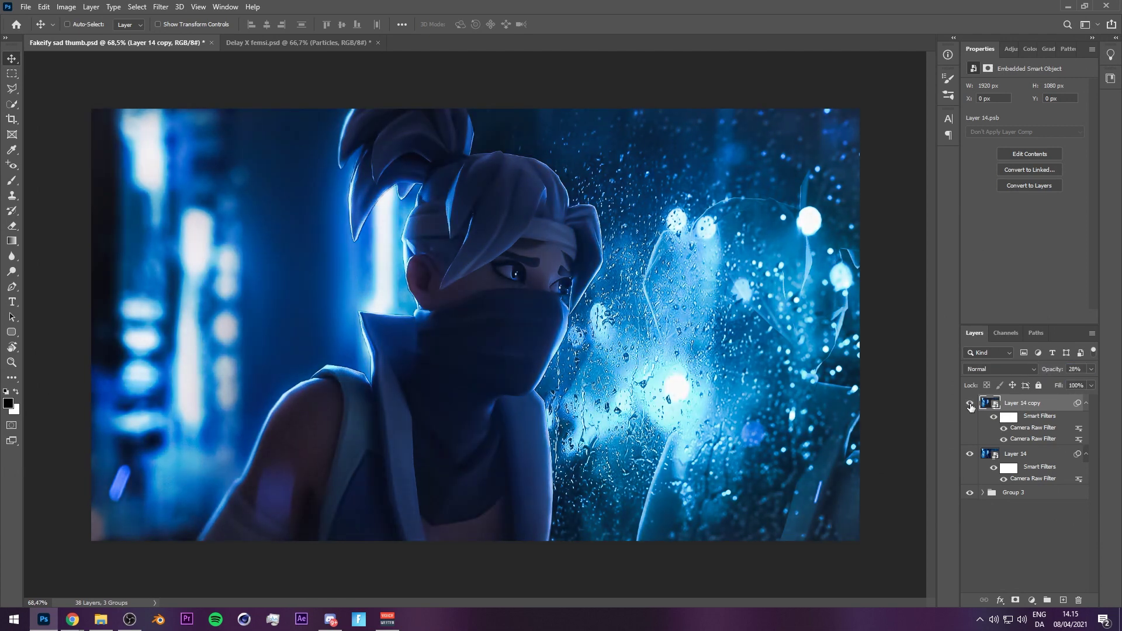
pyautogui.click(970, 405)
# Delete Layer 14 copy and save the document.
pyautogui.press('Delete')
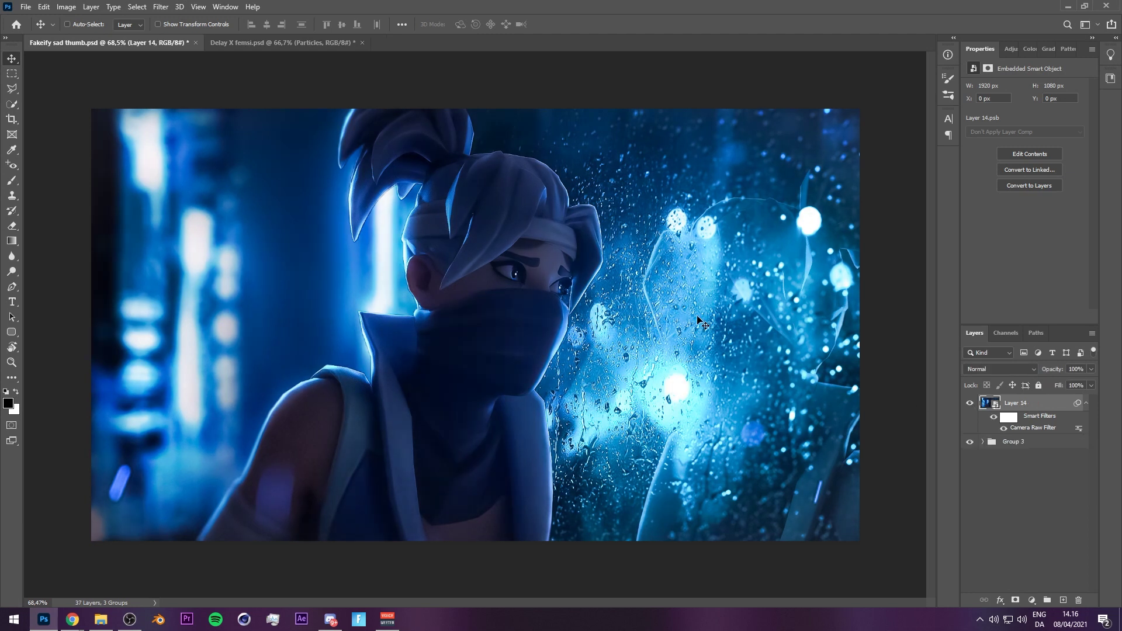
pyautogui.hotkey('ctrl', 's')
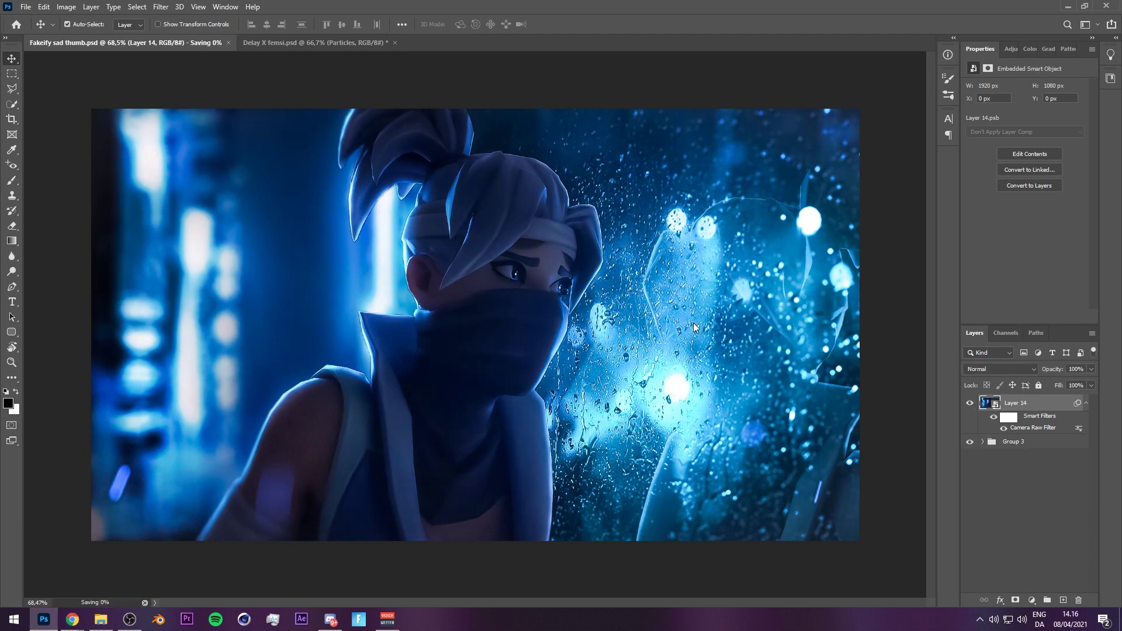